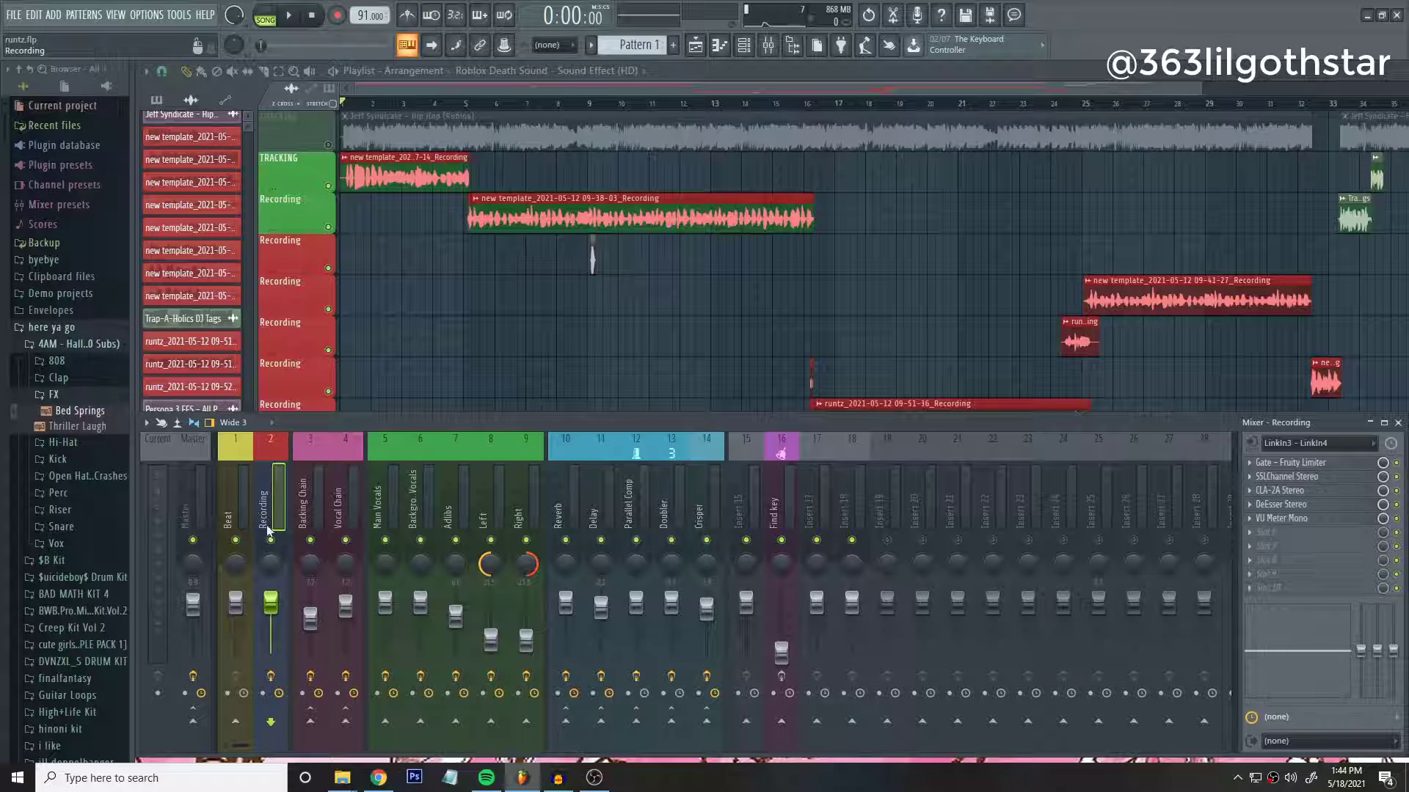
Examine the Fruity Limiter gate and SSLChannel Stereo settings on the Recording mixer track.
click(1298, 462)
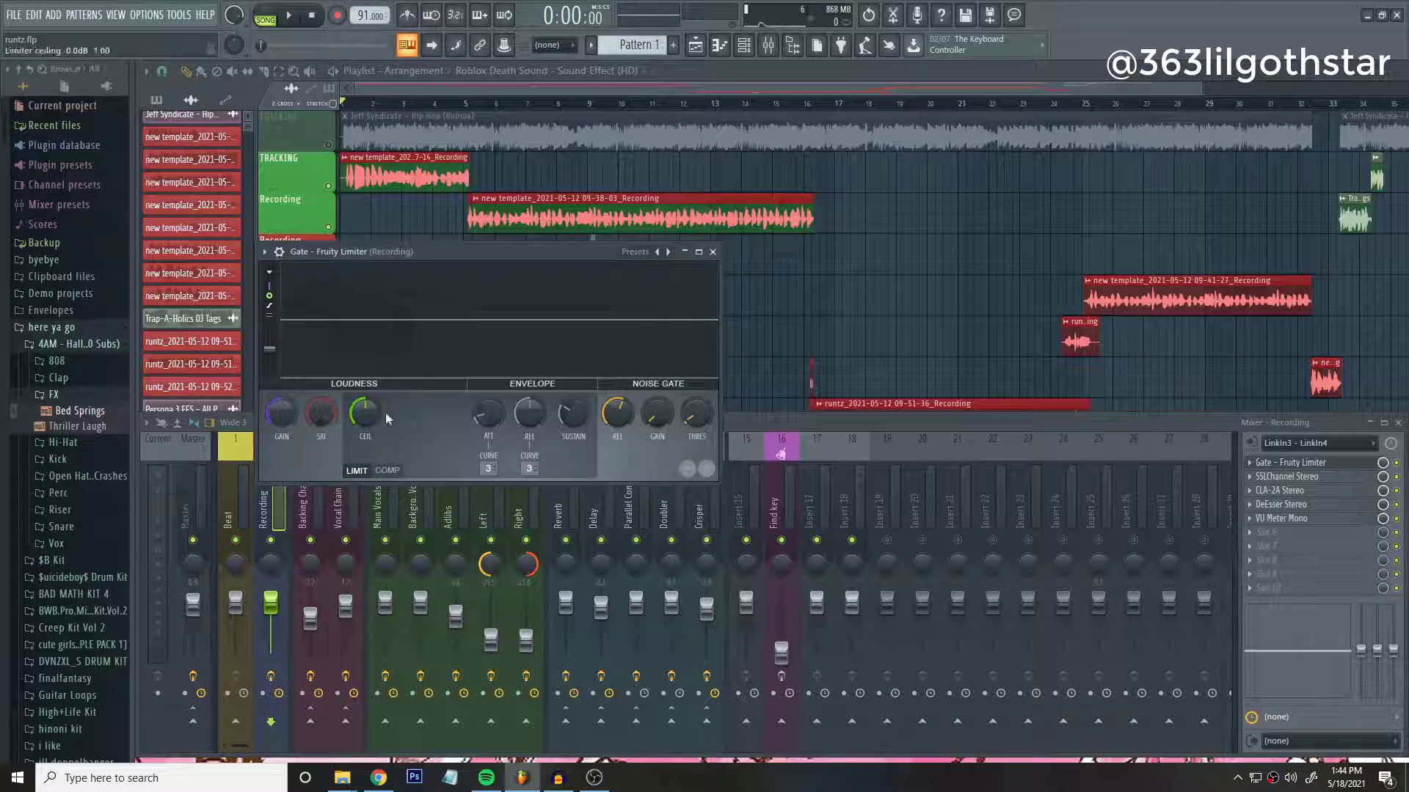
click(1287, 477)
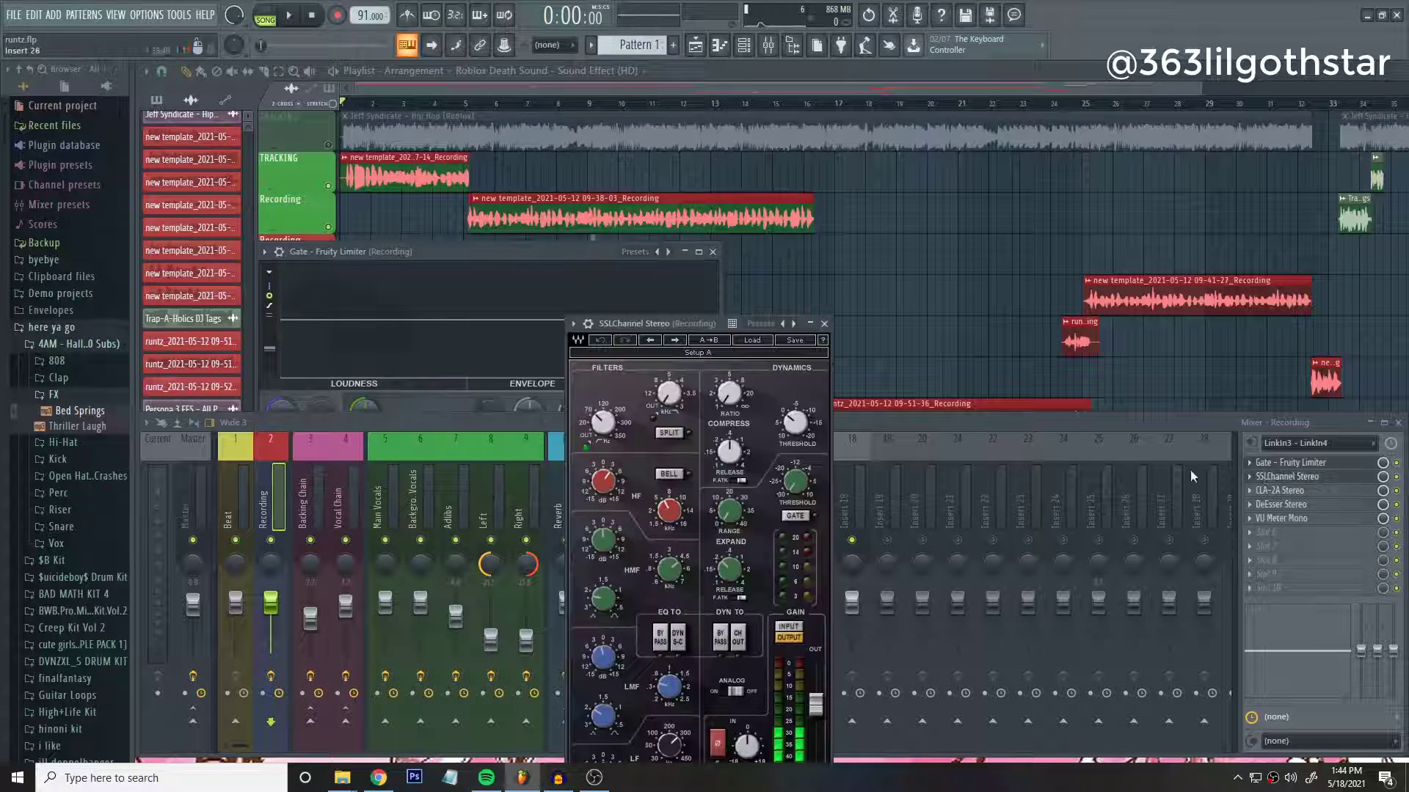
drag(669, 325, 825, 187)
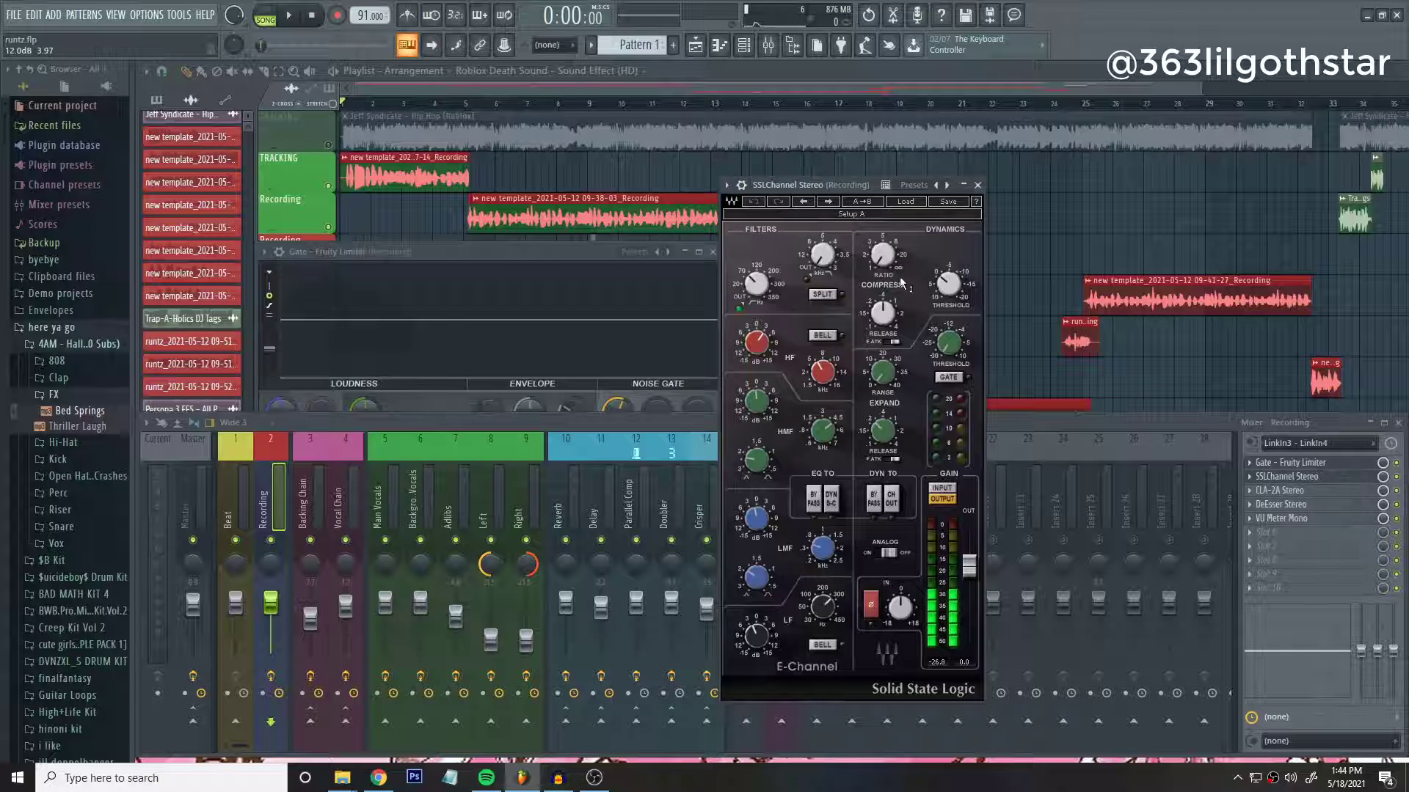
drag(794, 187, 742, 179)
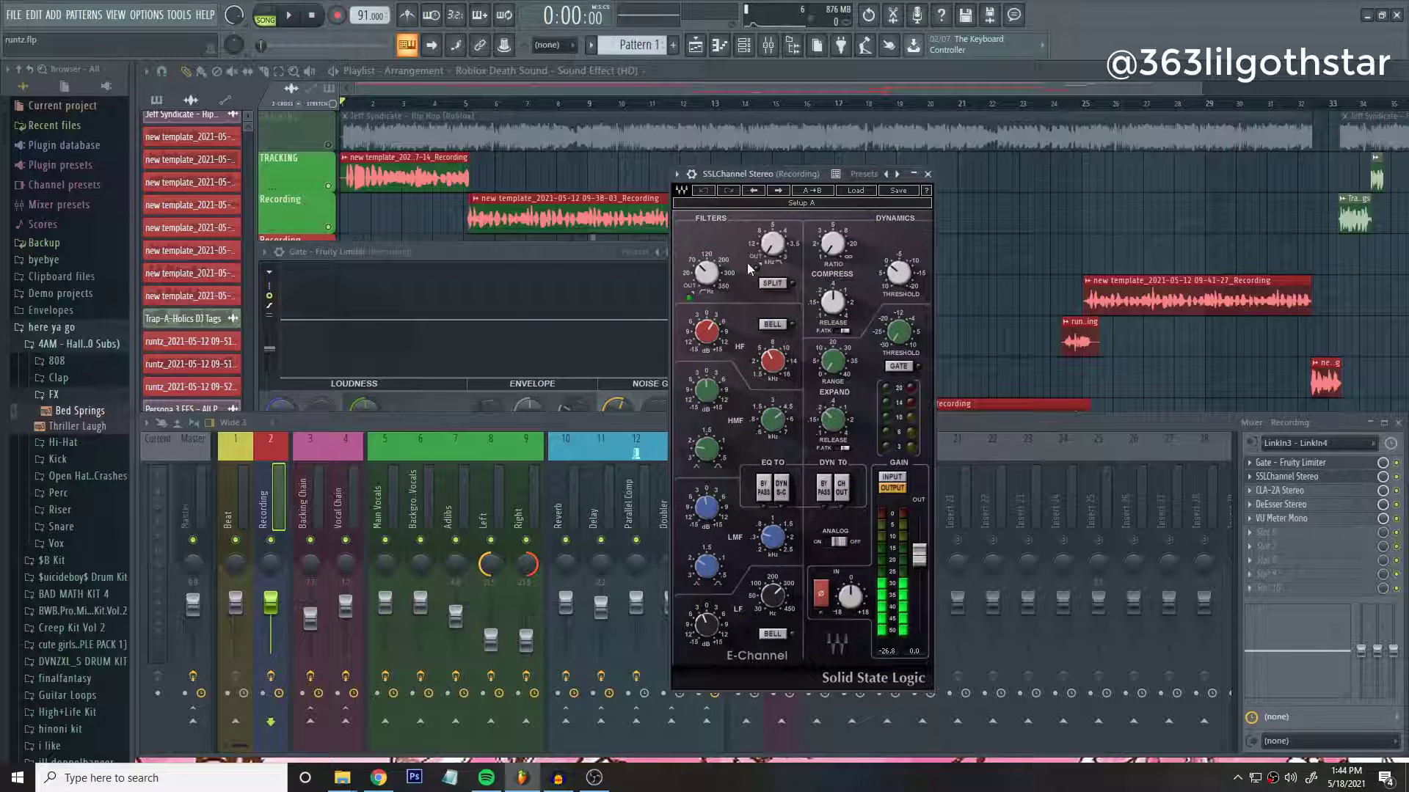
click(914, 175)
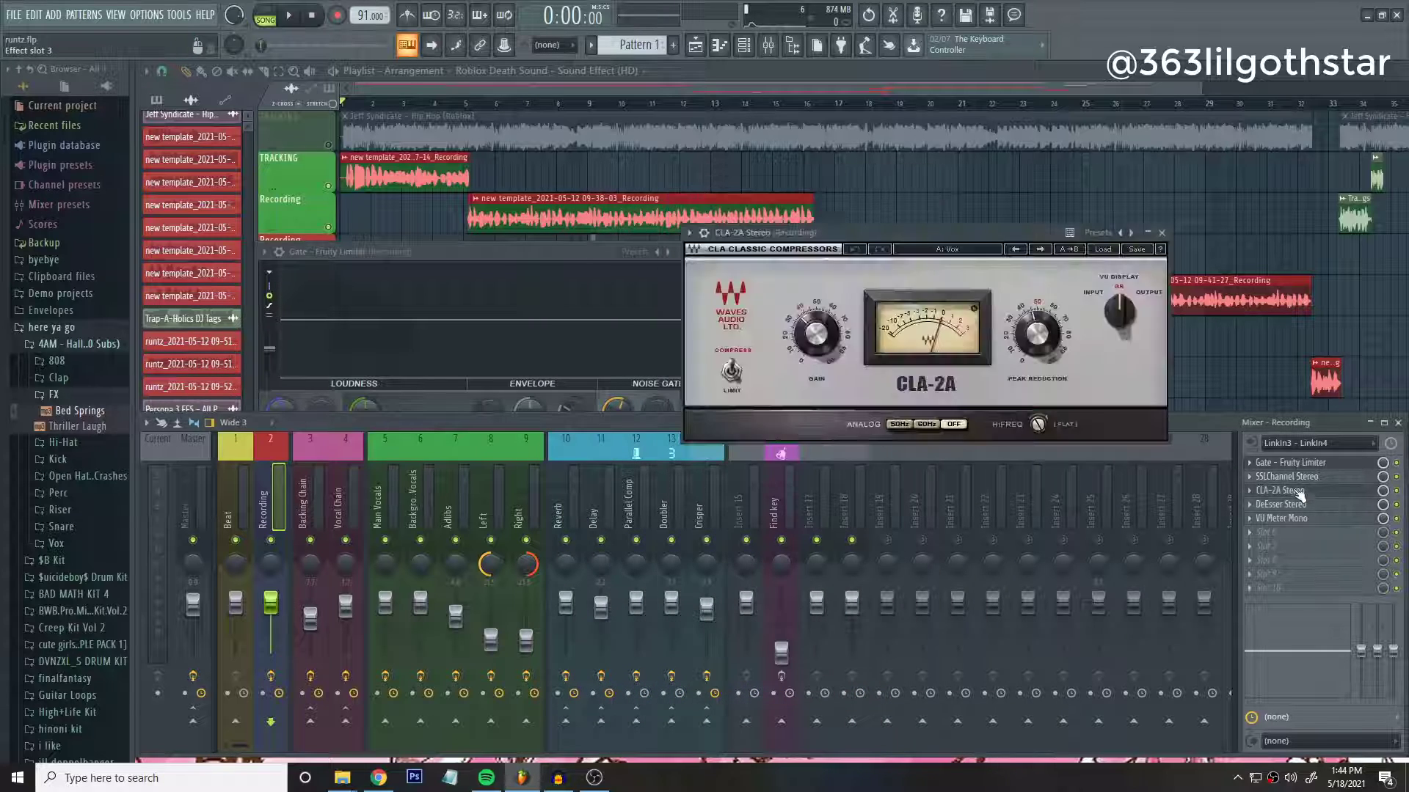
Examine the CLA-2A Stereo compressor and DeEsser Stereo settings on the Recording mixer track.
click(1280, 490)
click(1161, 233)
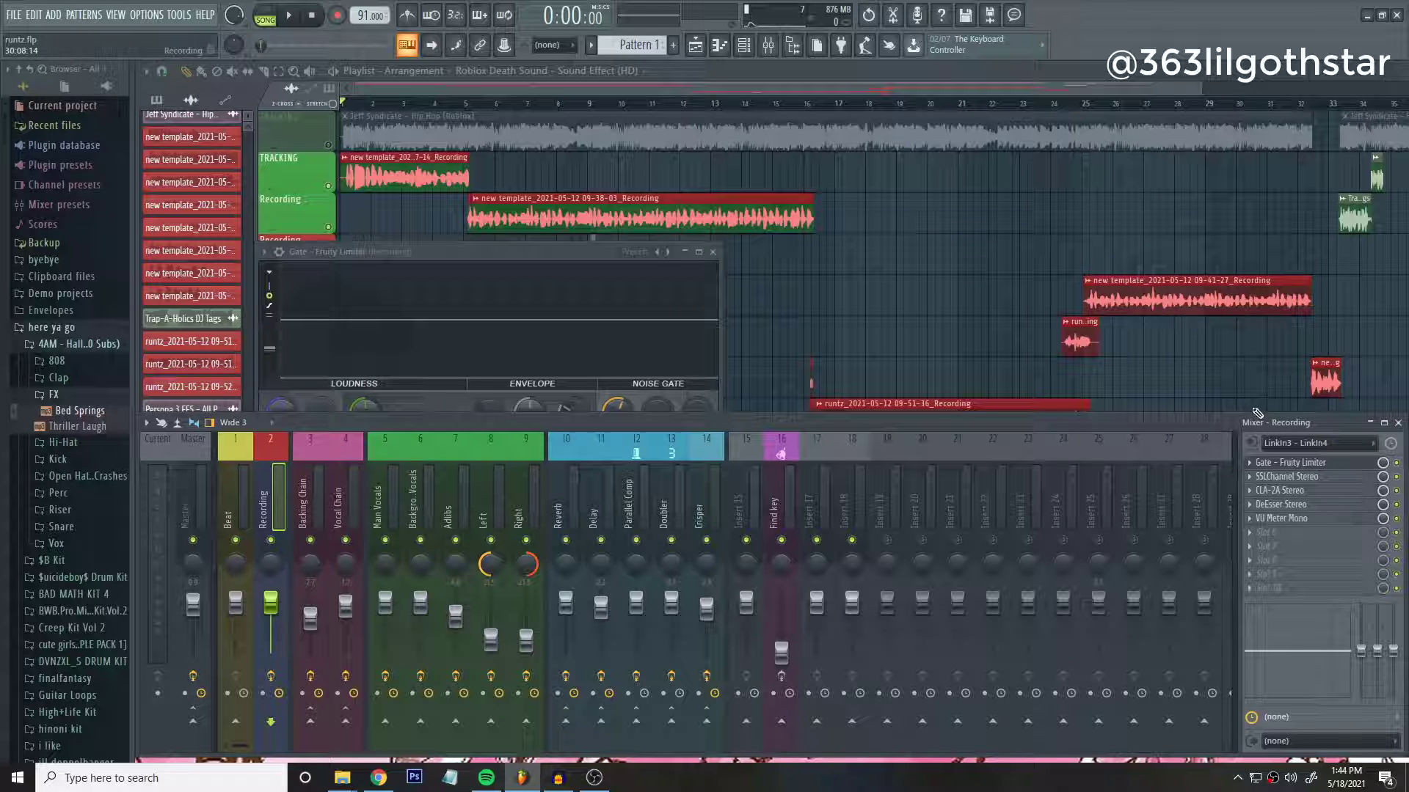
click(1282, 505)
click(399, 157)
Examine Auto-Tune 8.1 on the Main Vocals track and the effect list of the Vocal Chain track.
click(382, 487)
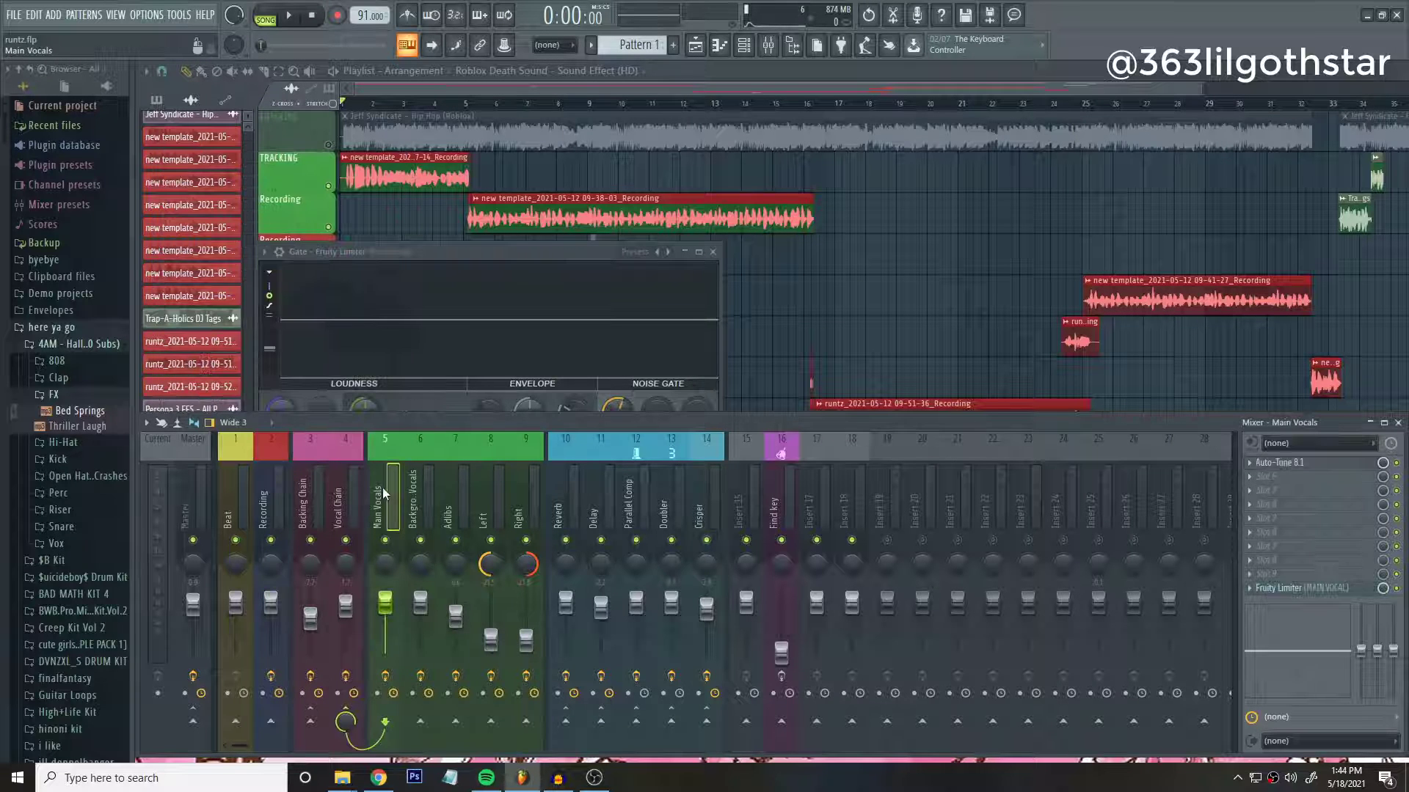
click(1303, 470)
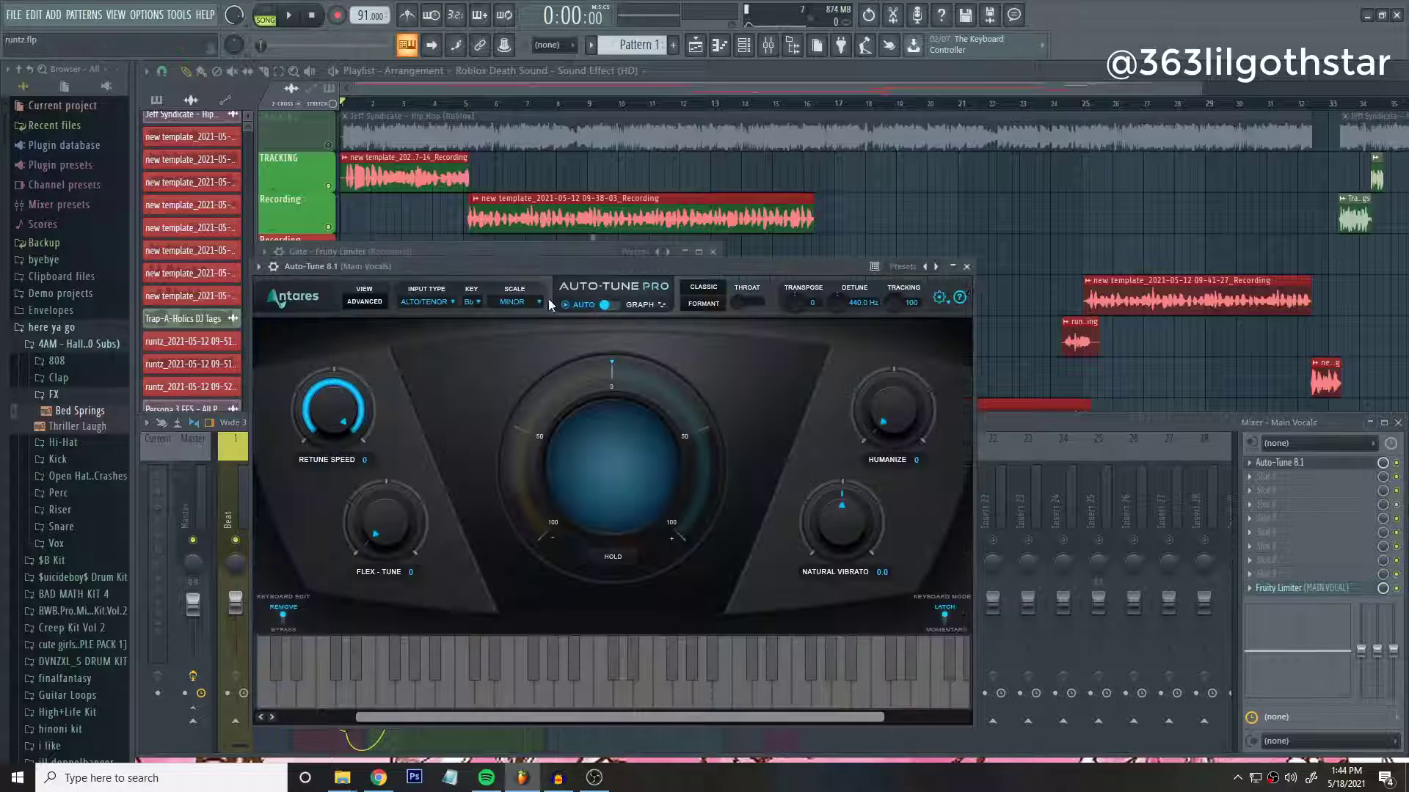
click(967, 267)
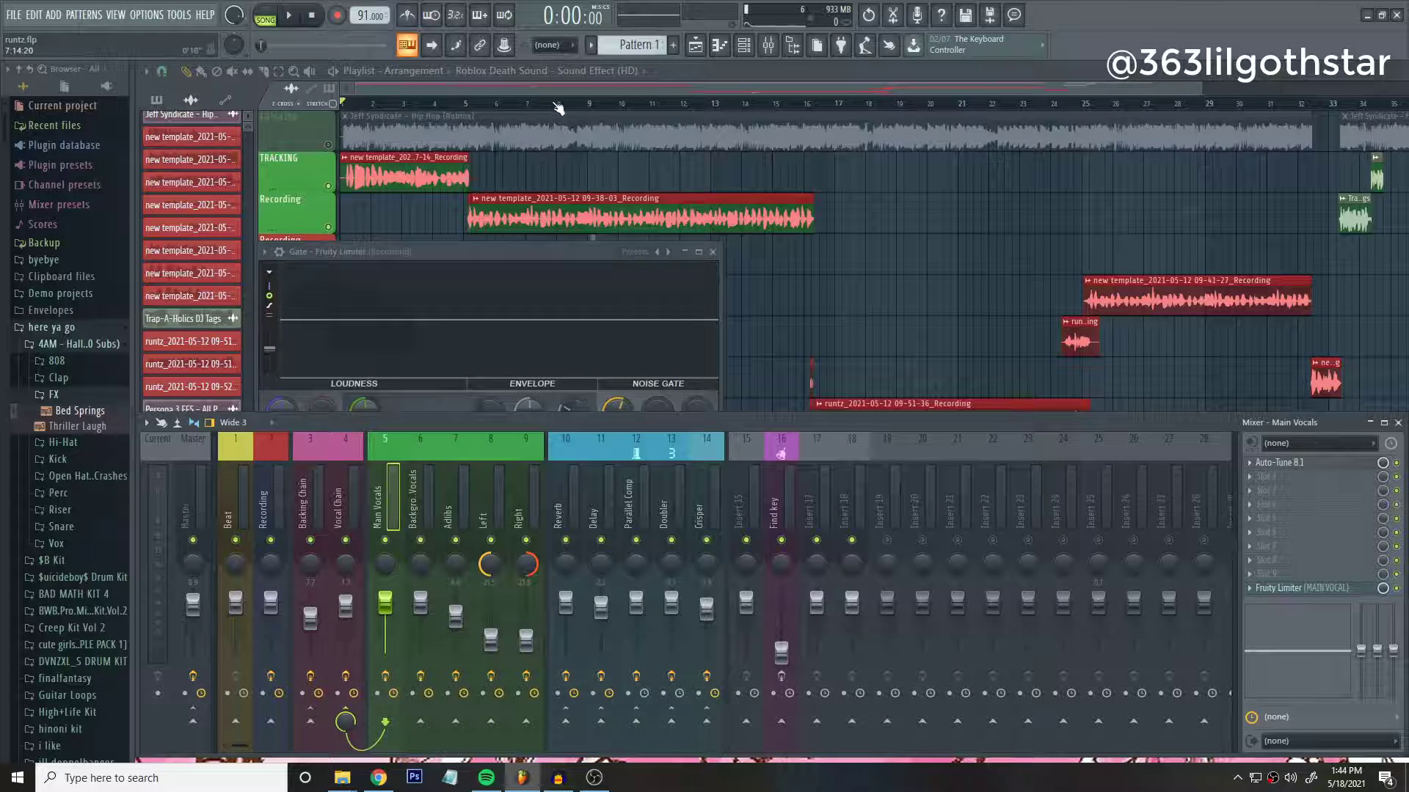
scroll(557, 109, down, 2)
click(341, 495)
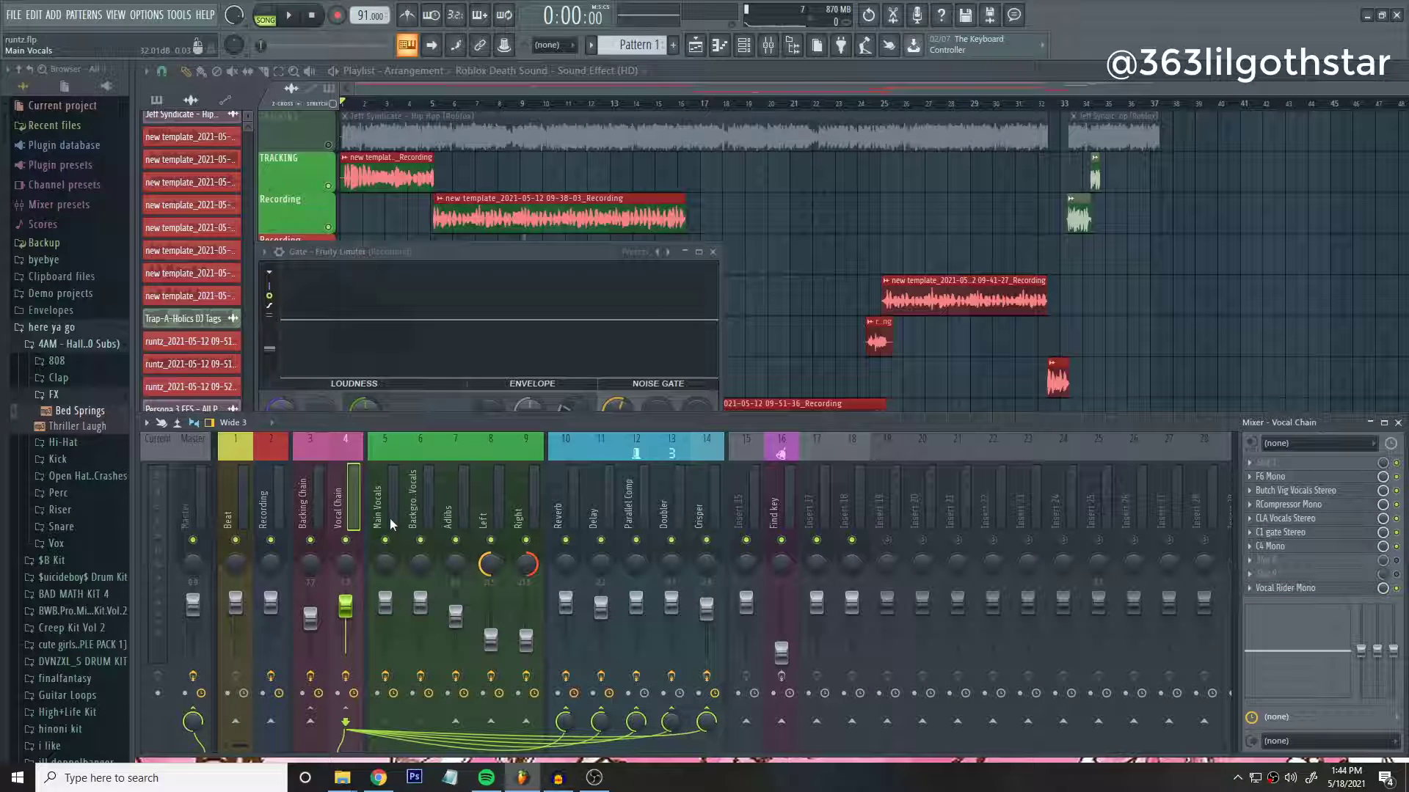
click(390, 518)
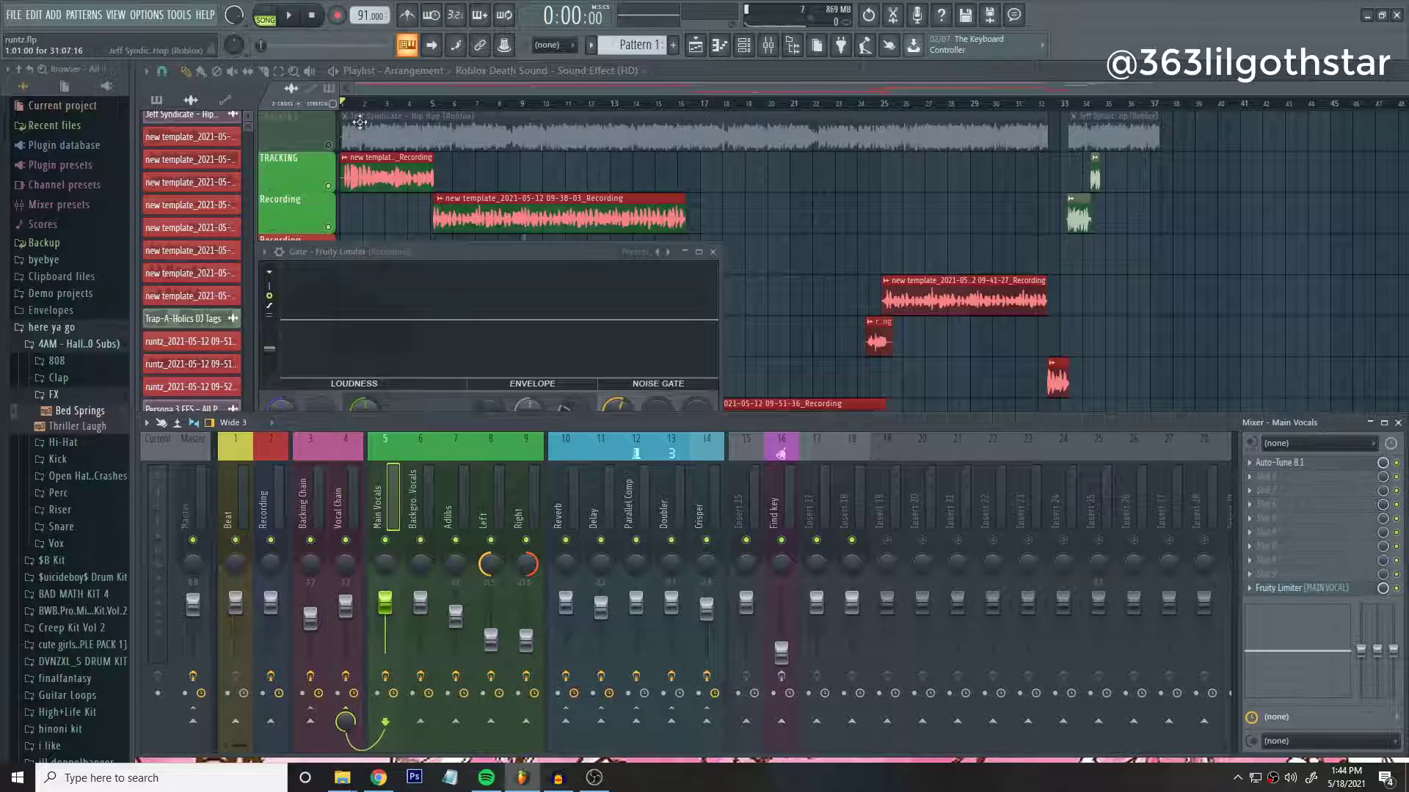
Bypass all effects on the Backing Chain, Vocal Chain and Main Vocals tracks and start playback of the song.
click(319, 680)
click(353, 678)
click(393, 676)
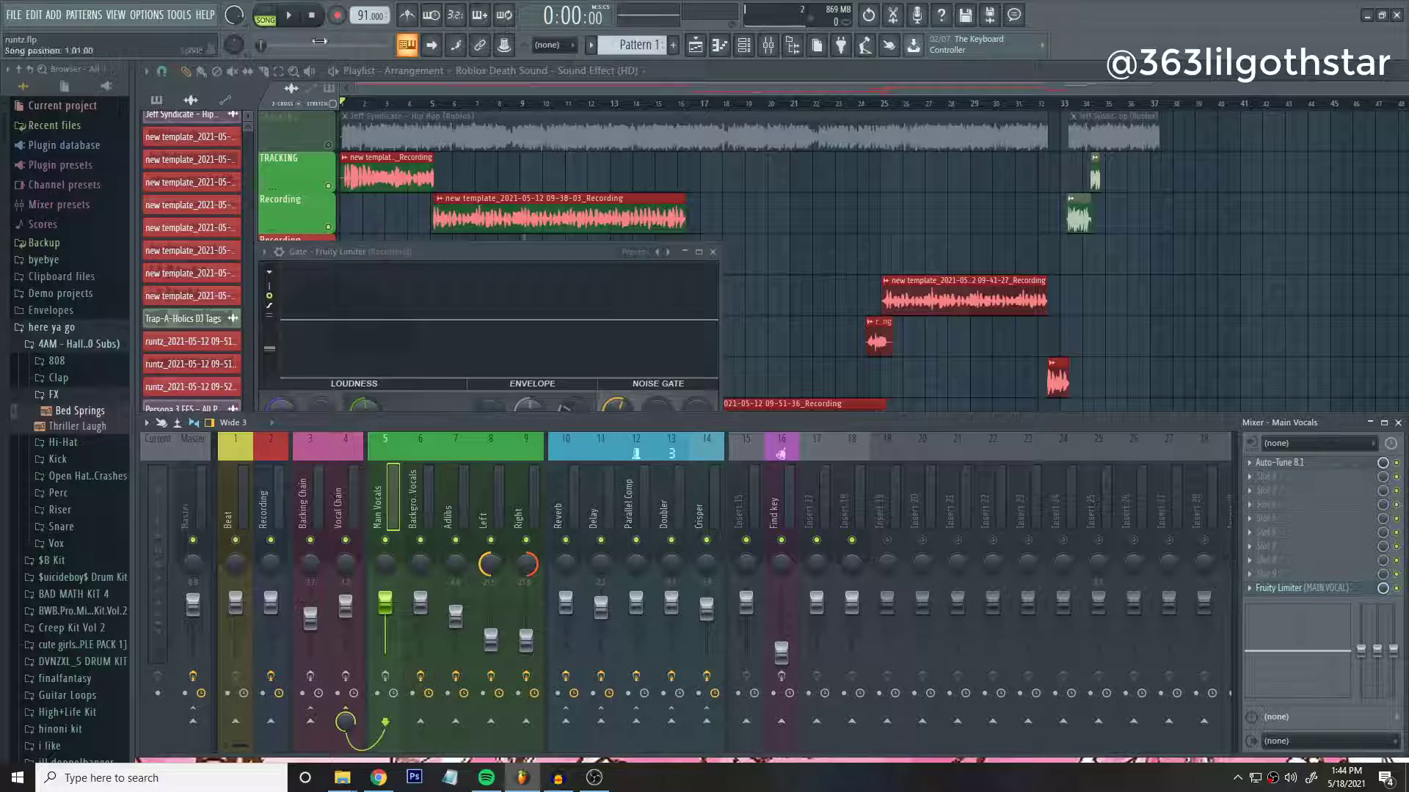
key(space)
scroll(345, 110, up, 5)
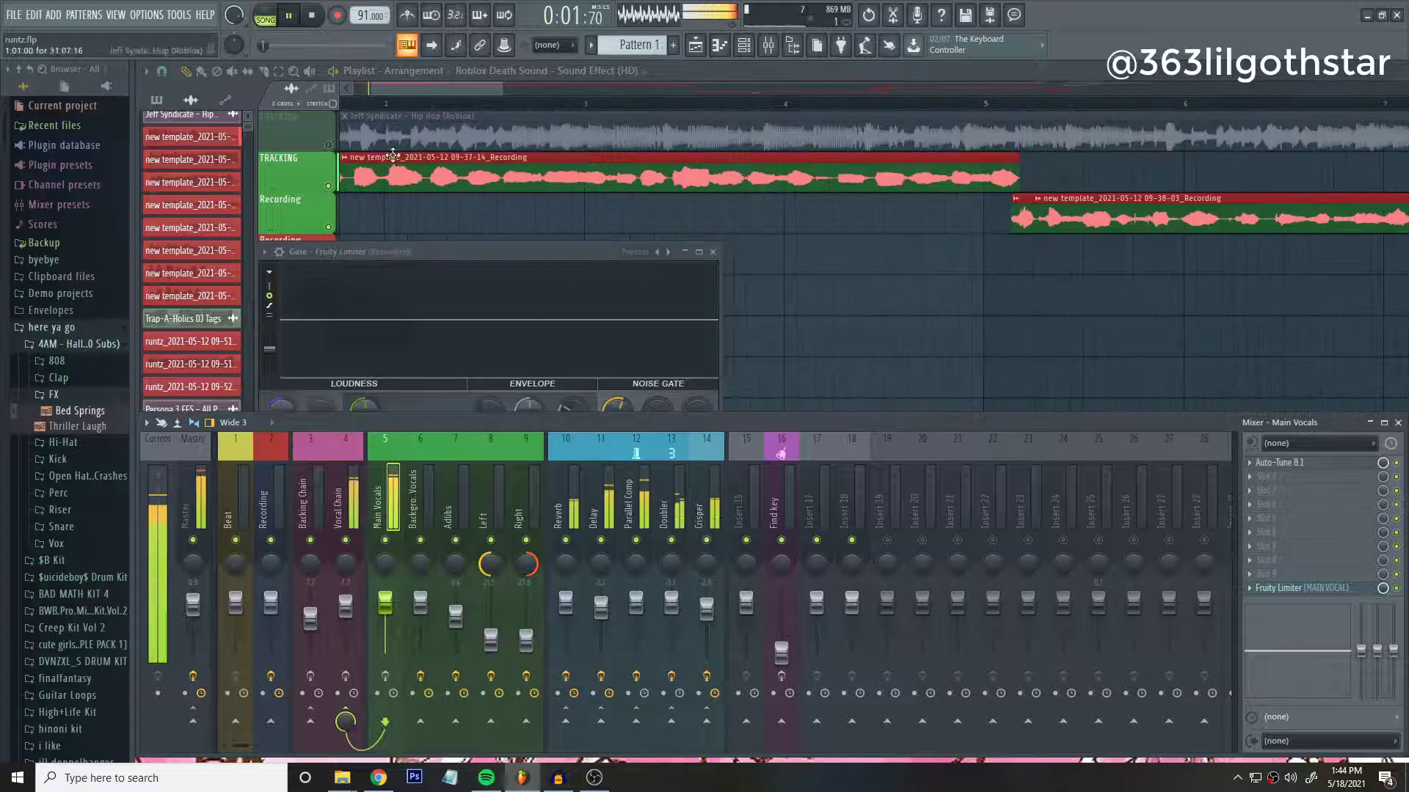
Bypass the effects on the five send tracks, from Reverb and Delay through mixer track 14, during playback.
click(566, 675)
click(601, 676)
click(636, 675)
click(672, 676)
click(706, 676)
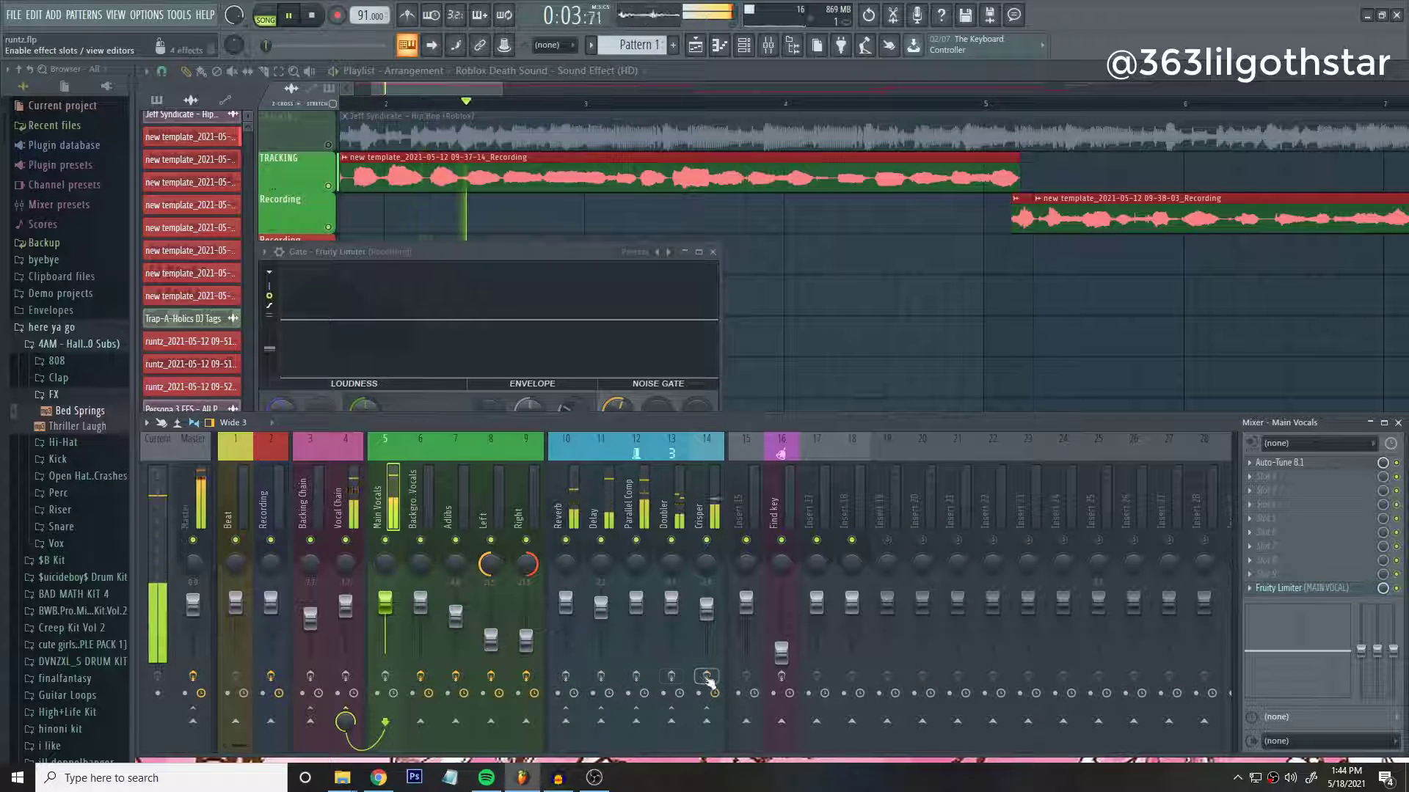
Listen to the second vocal recording from around bar 5 without the chain effects, and stop playback.
click(998, 104)
scroll(926, 103, down, 4)
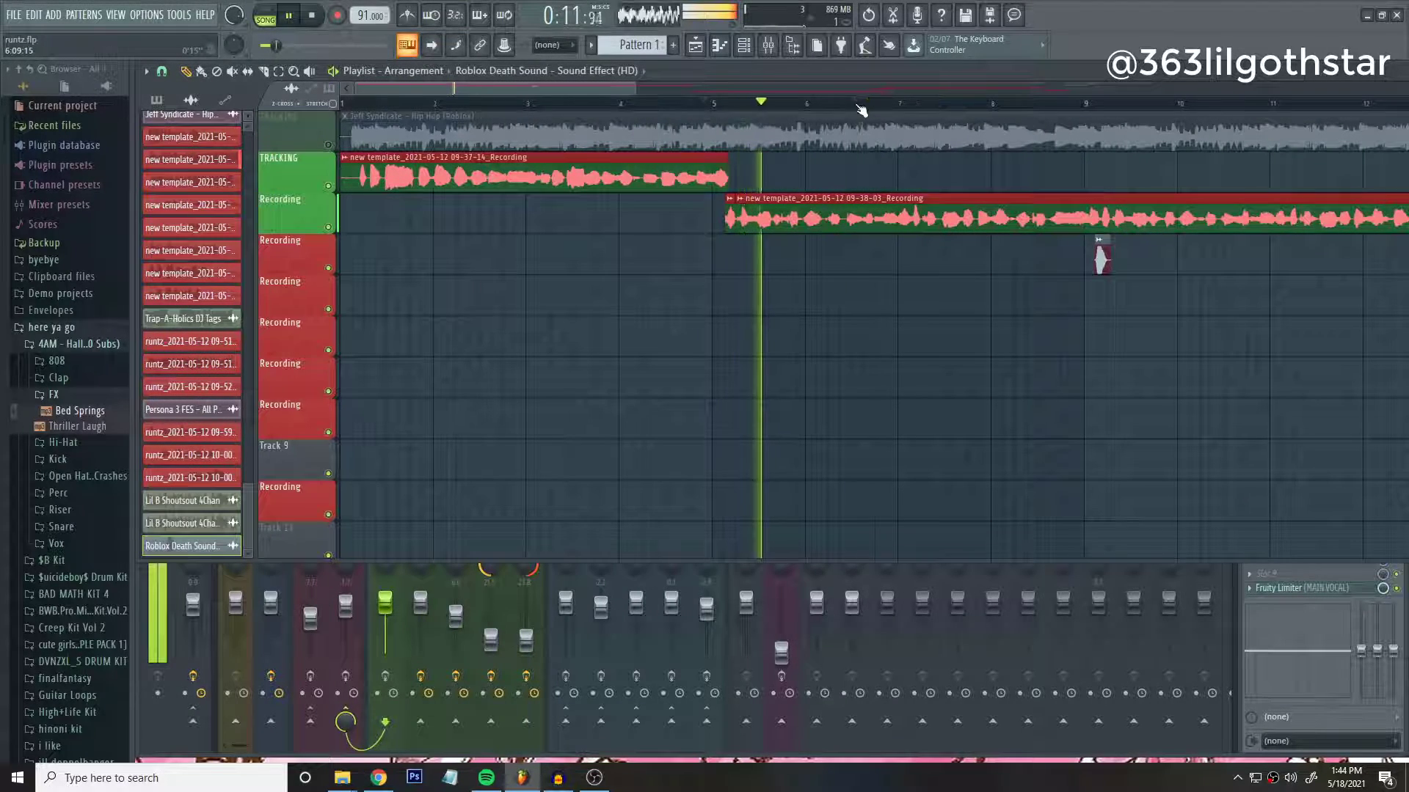
scroll(865, 111, down, 3)
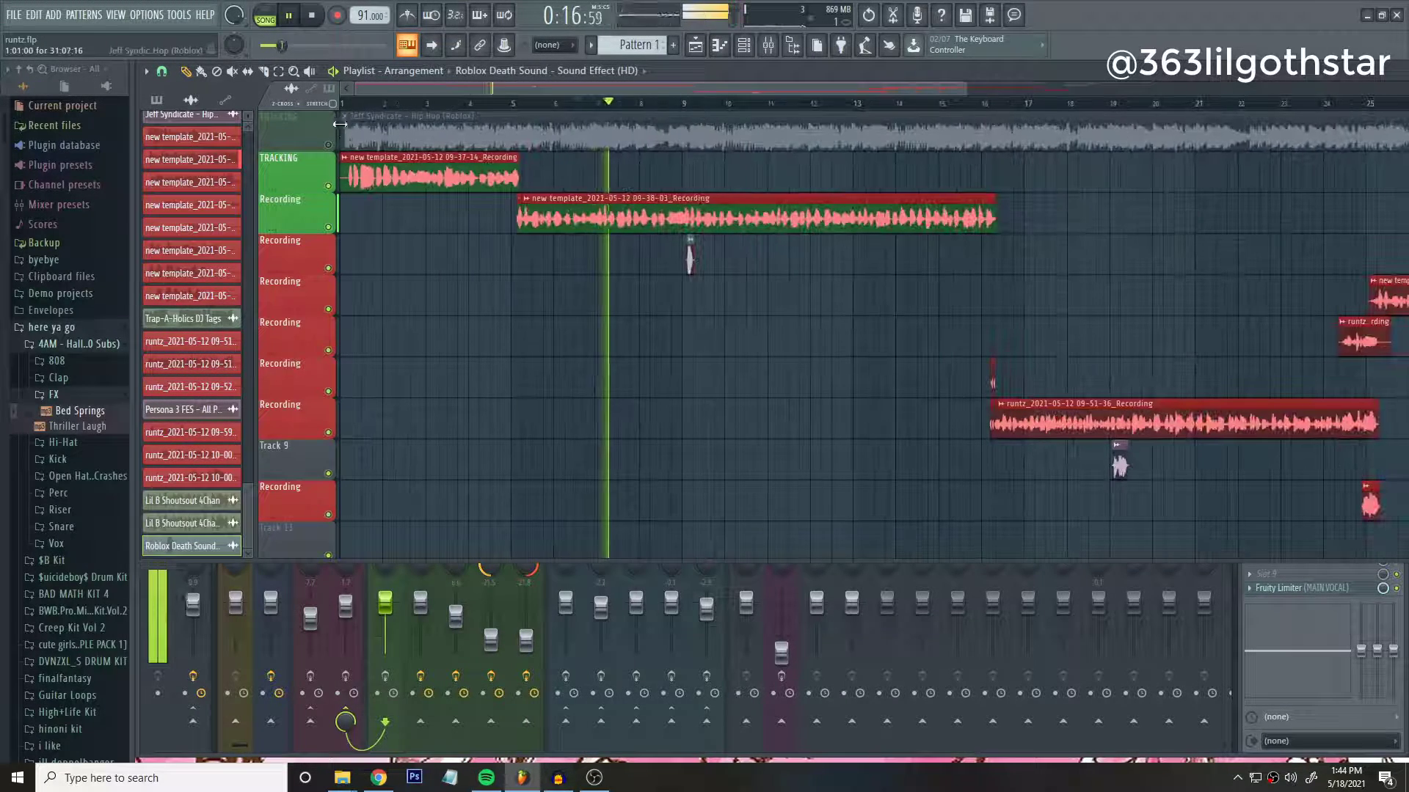
key(space)
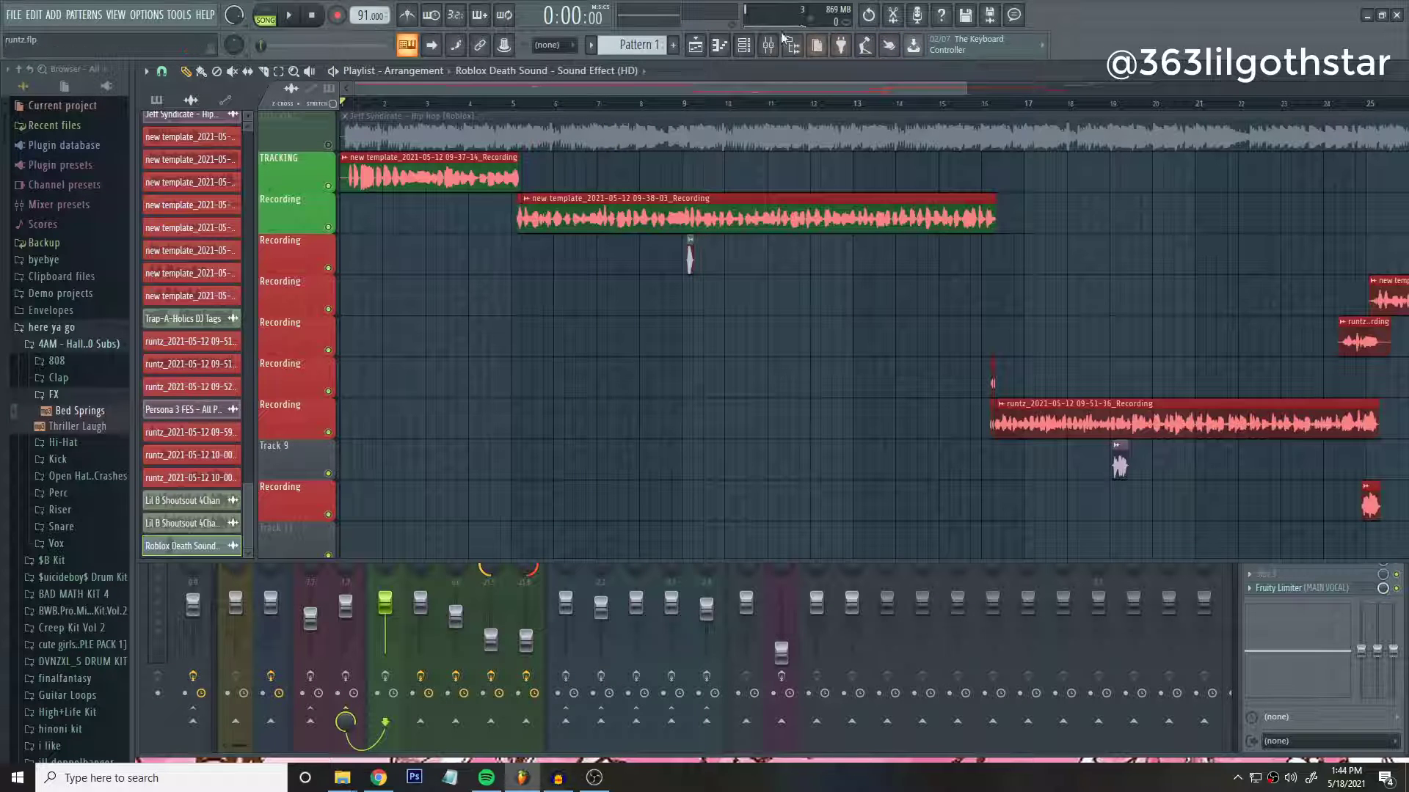
Check in the Channel rack which mixer tracks the recordings are routed to, and select the Main Vocals track.
click(769, 44)
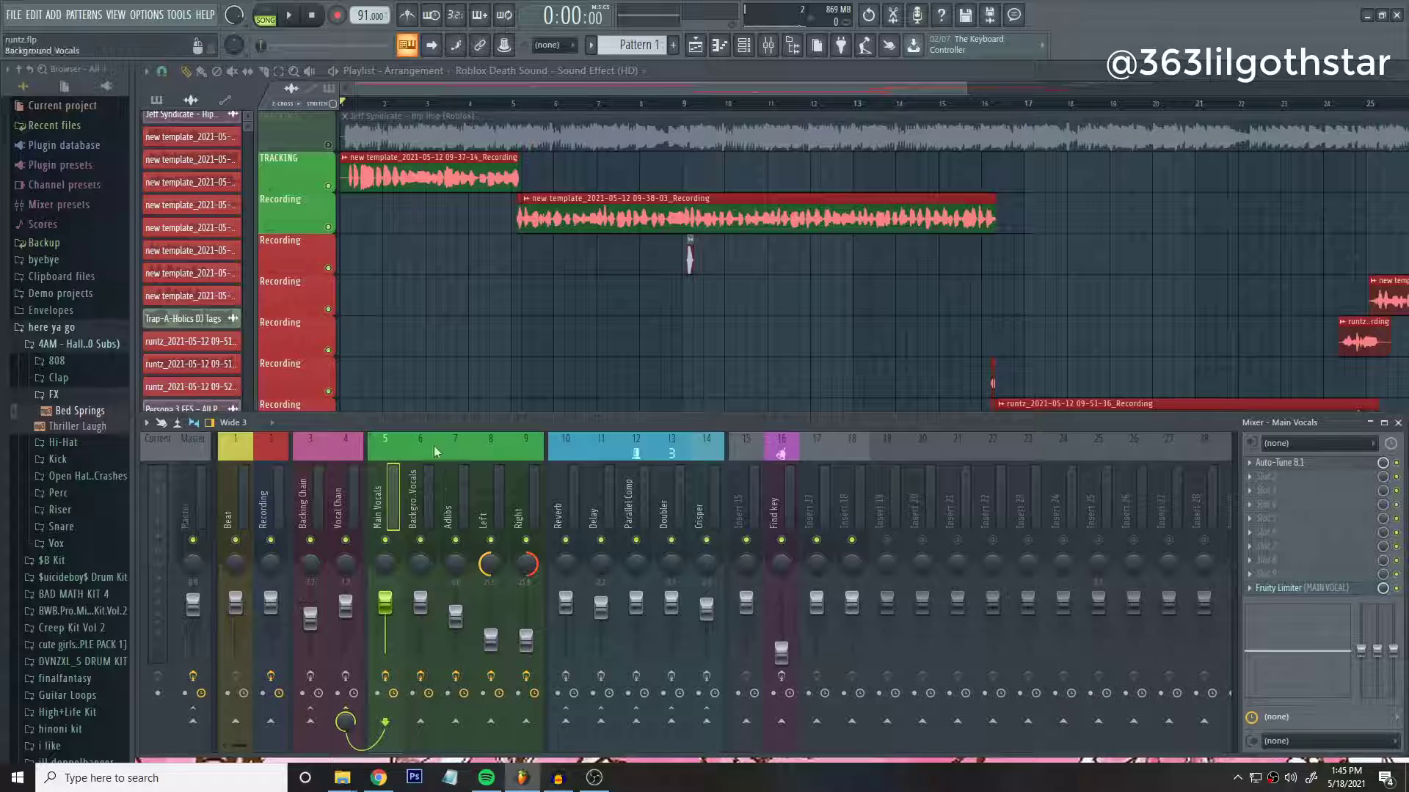
click(268, 512)
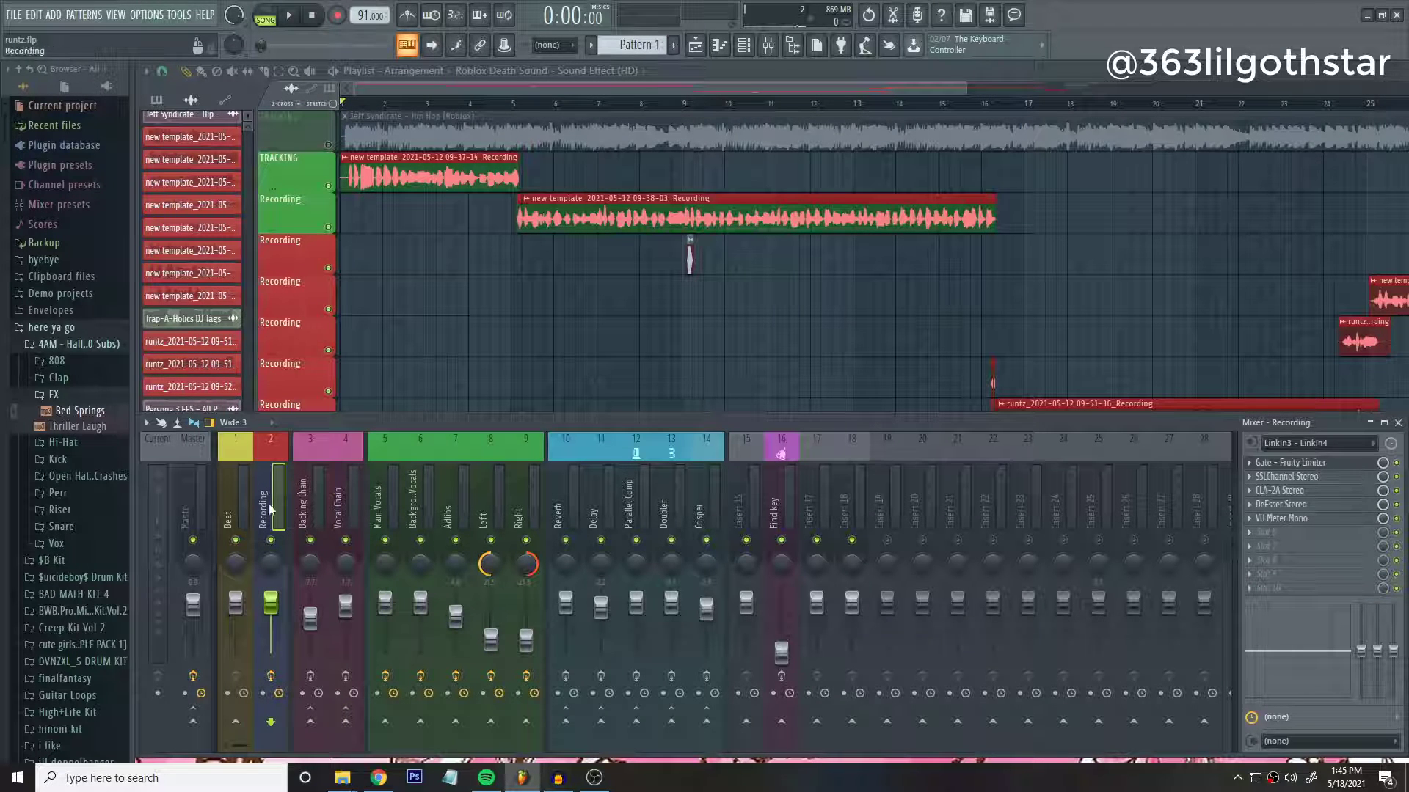
click(744, 44)
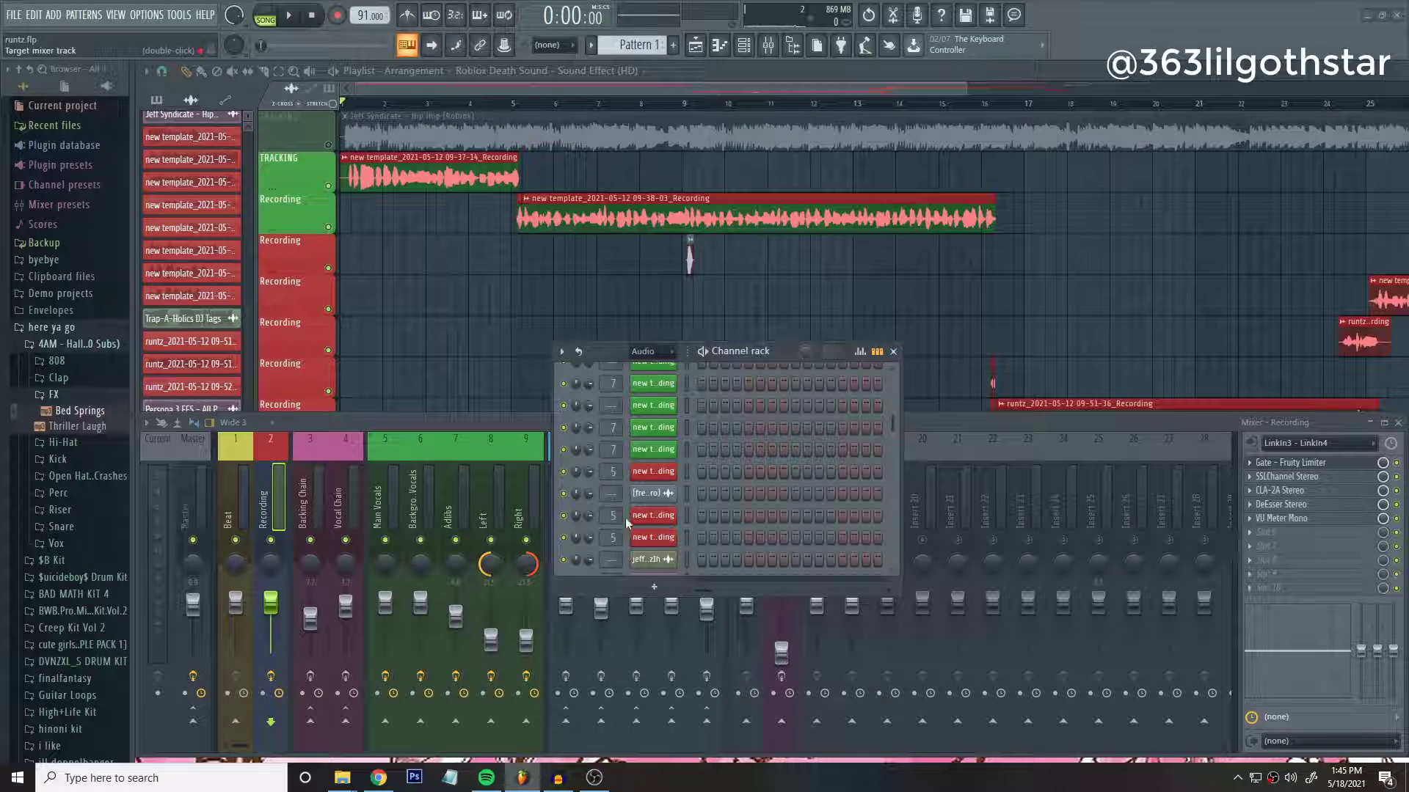
scroll(707, 408, down, 8)
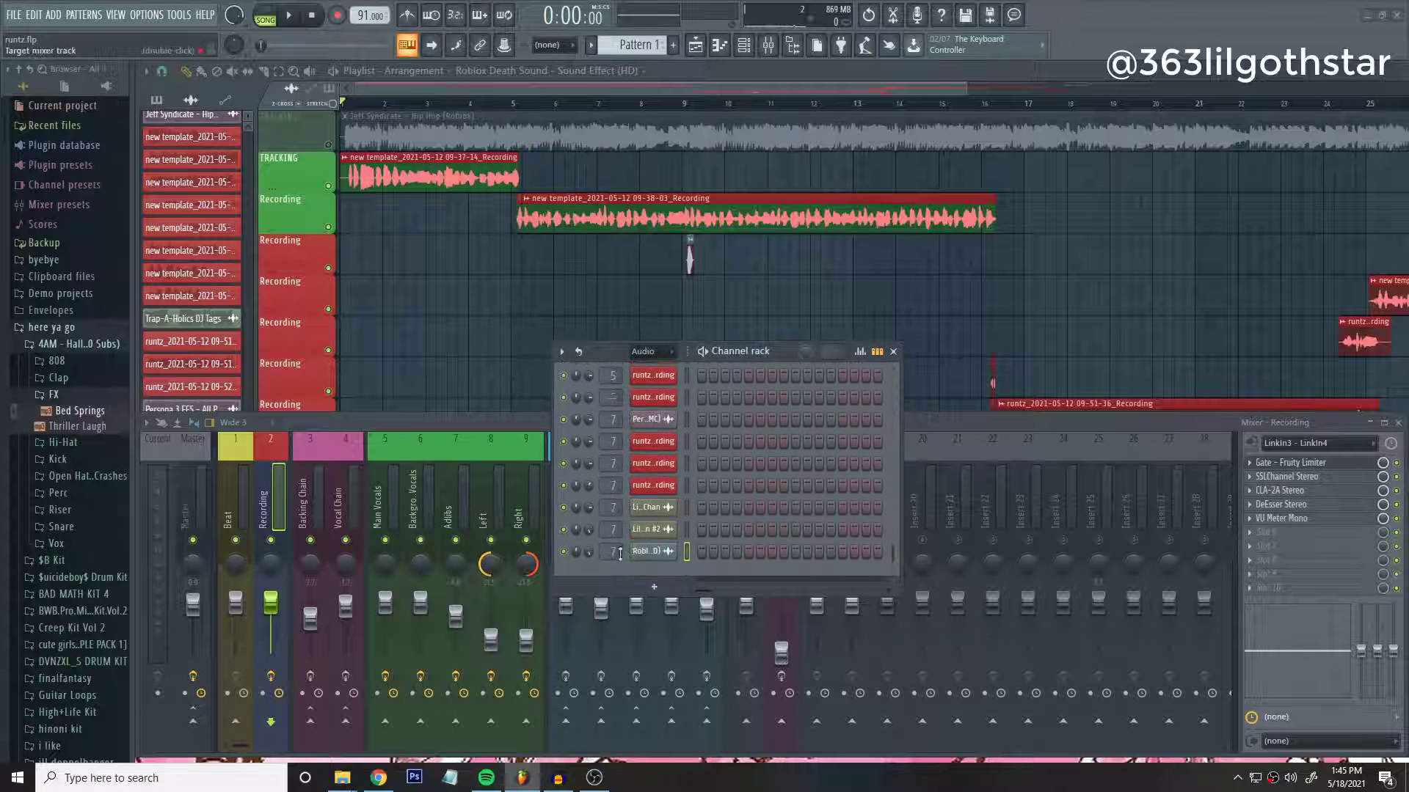
click(385, 508)
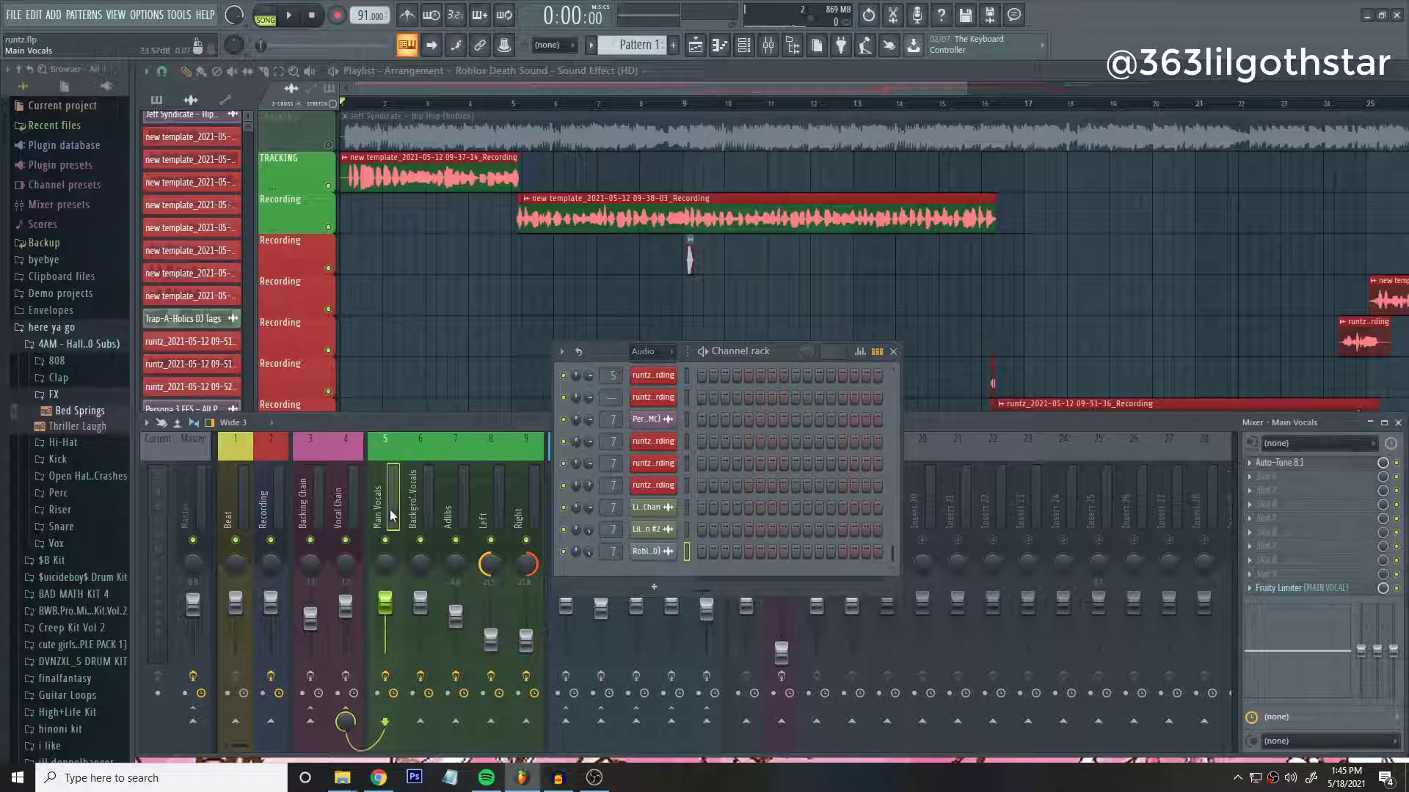
click(893, 352)
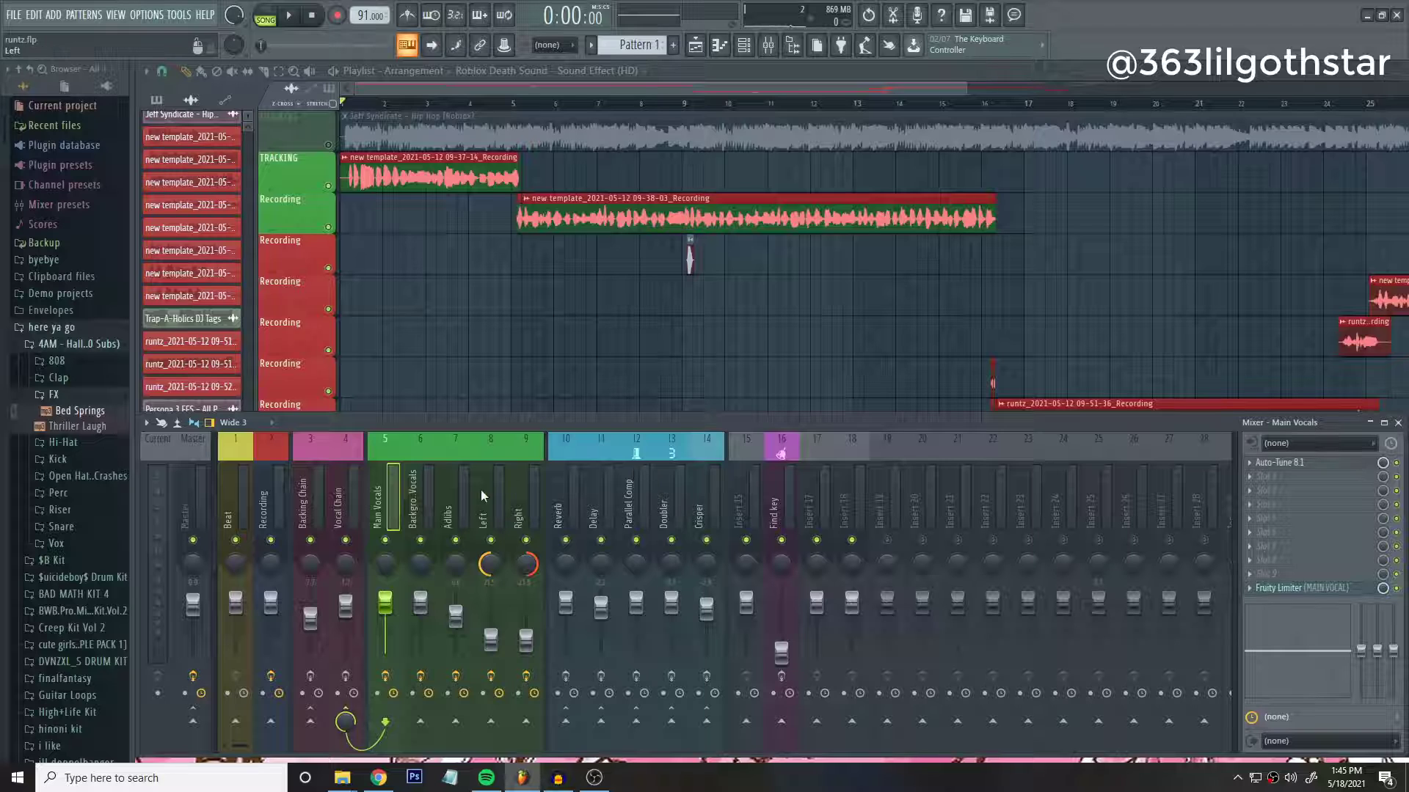
Examine the Auto-Tune key and scale on Main Vocals and the Auto-Key plugin on the Find key track.
click(1330, 463)
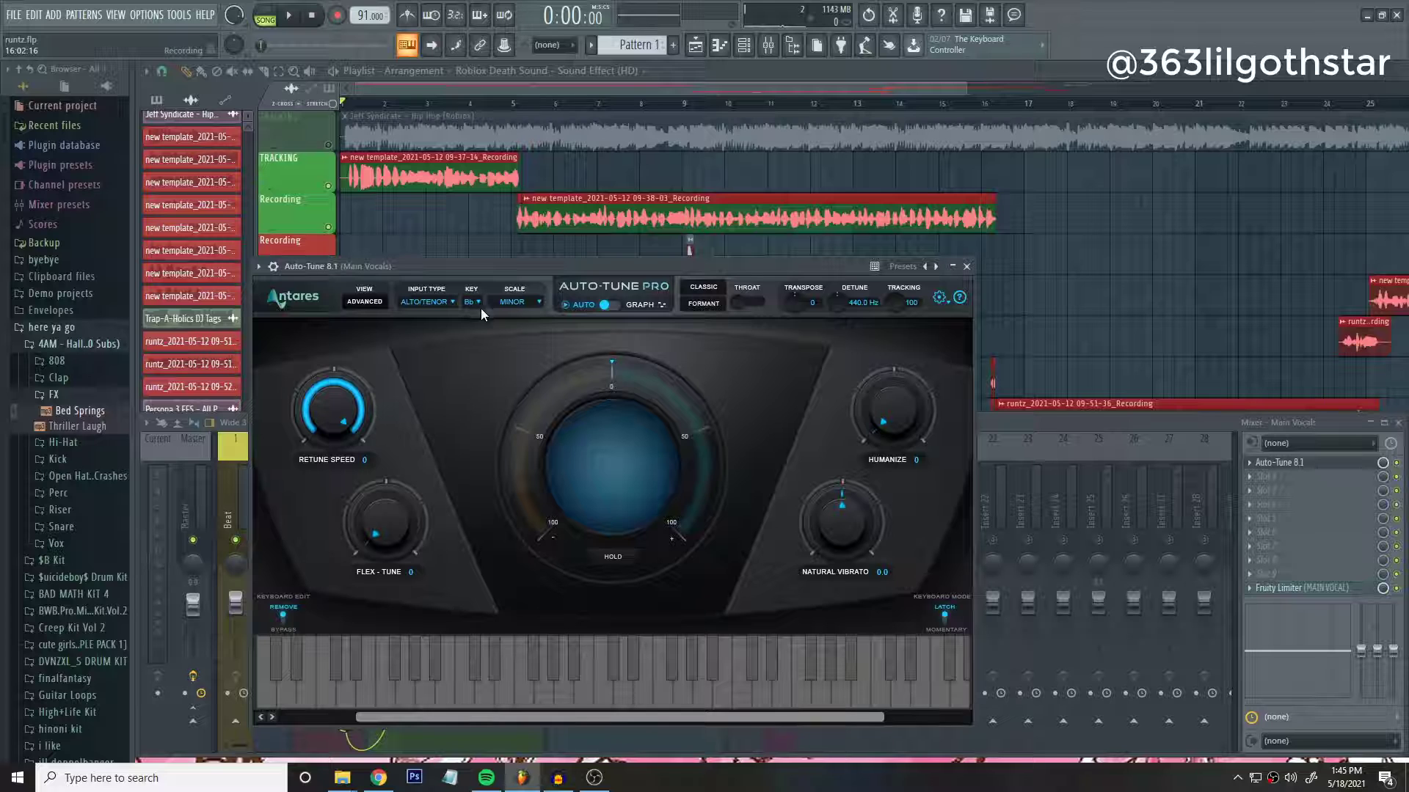
click(966, 267)
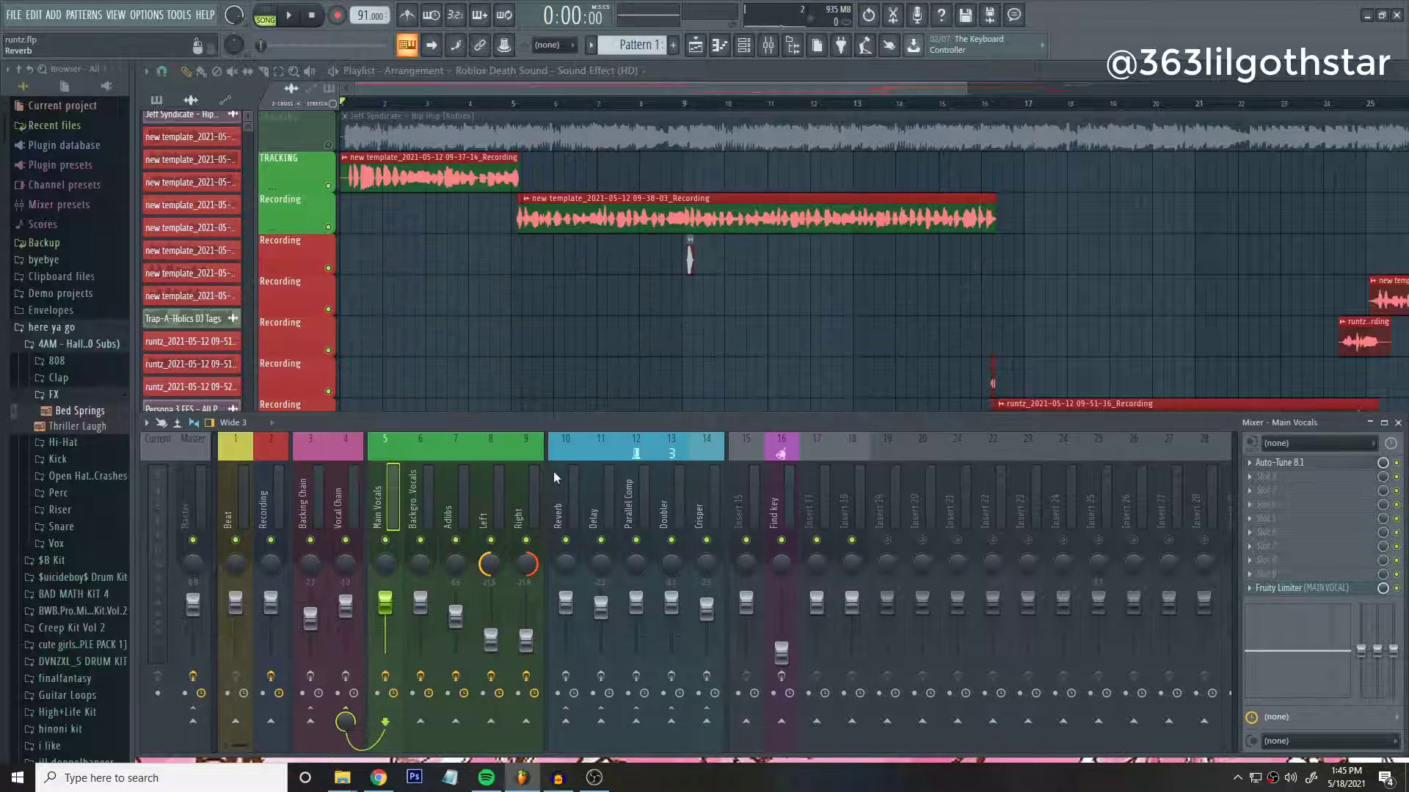
click(781, 494)
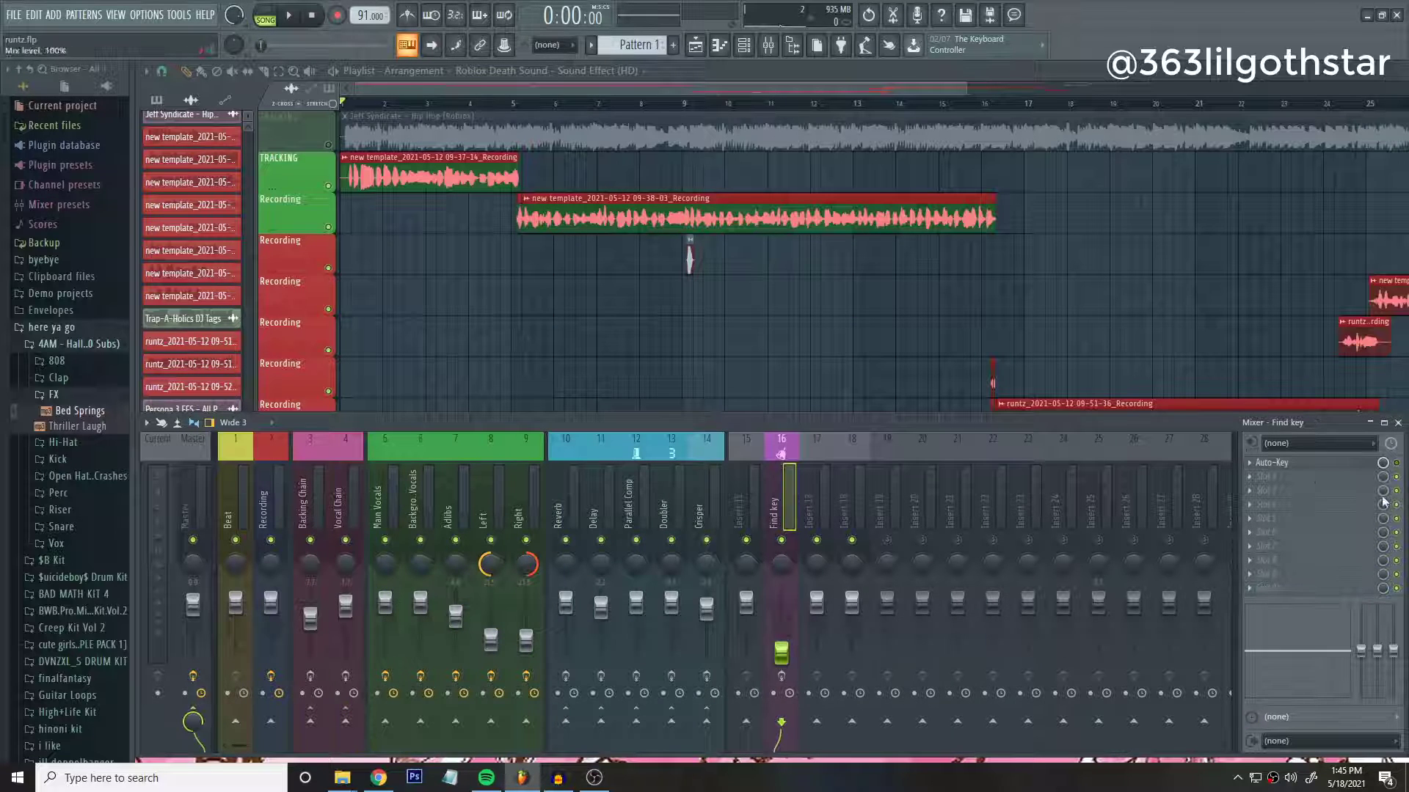
click(1305, 464)
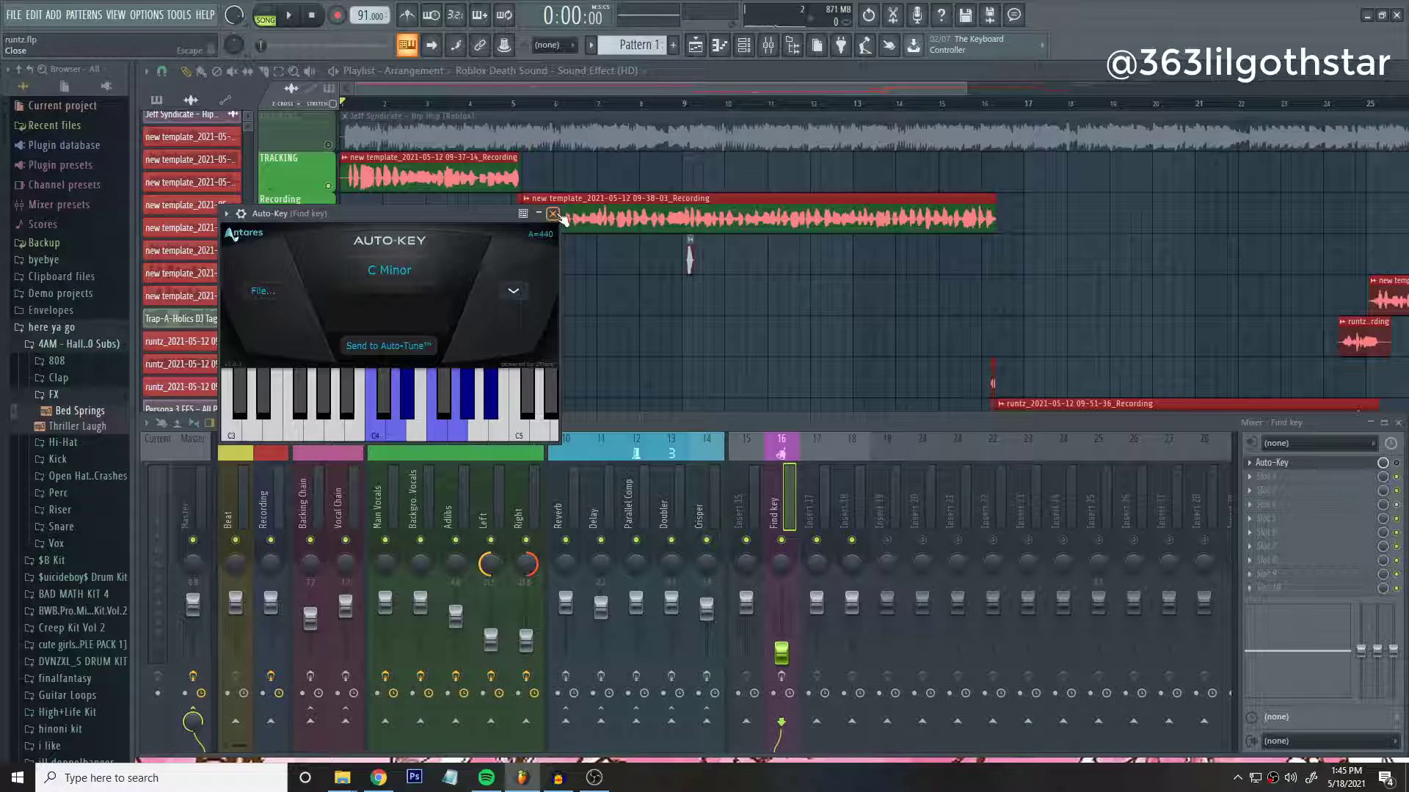
click(552, 213)
Recheck the key and scale settings of Auto-Tune 8.1 on the Main Vocals track.
click(384, 499)
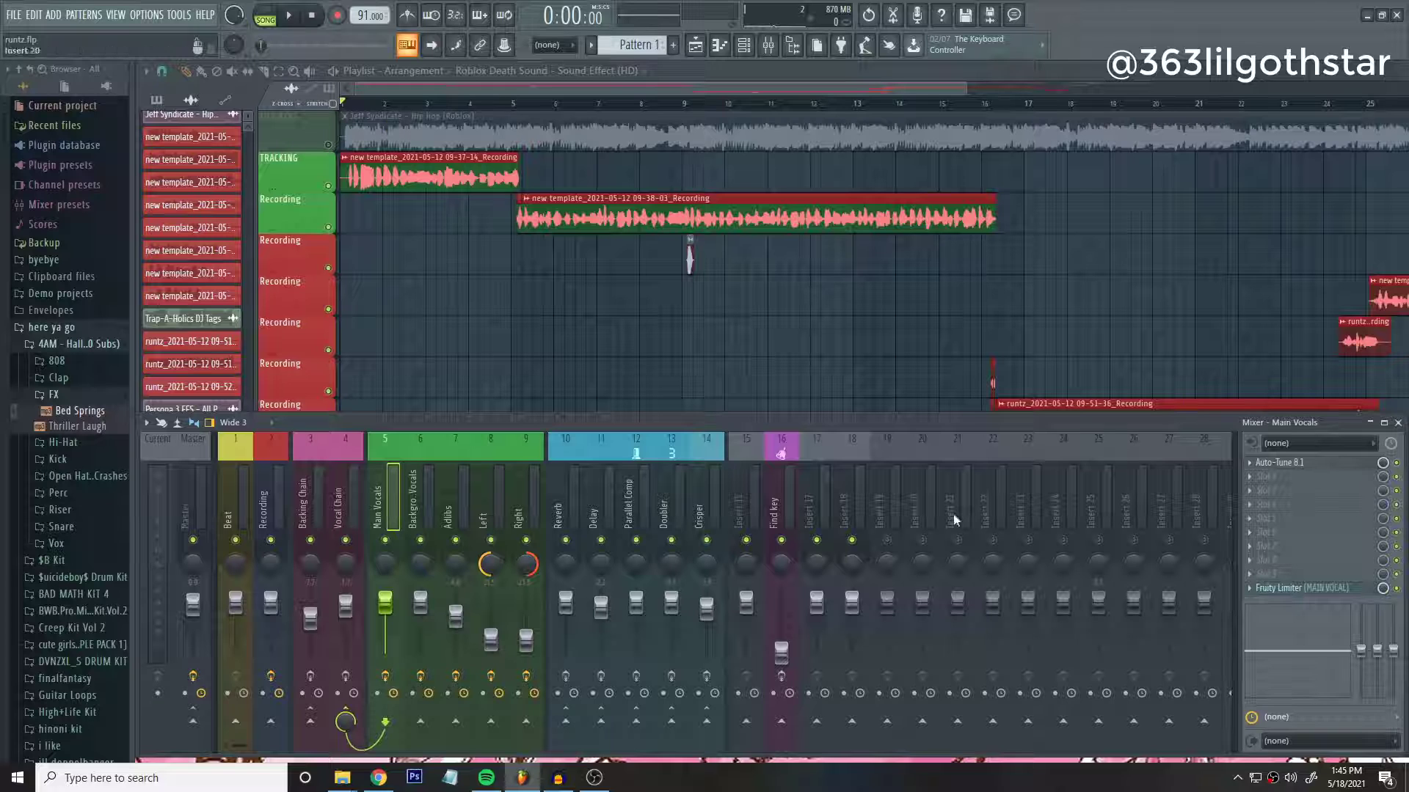
click(1297, 468)
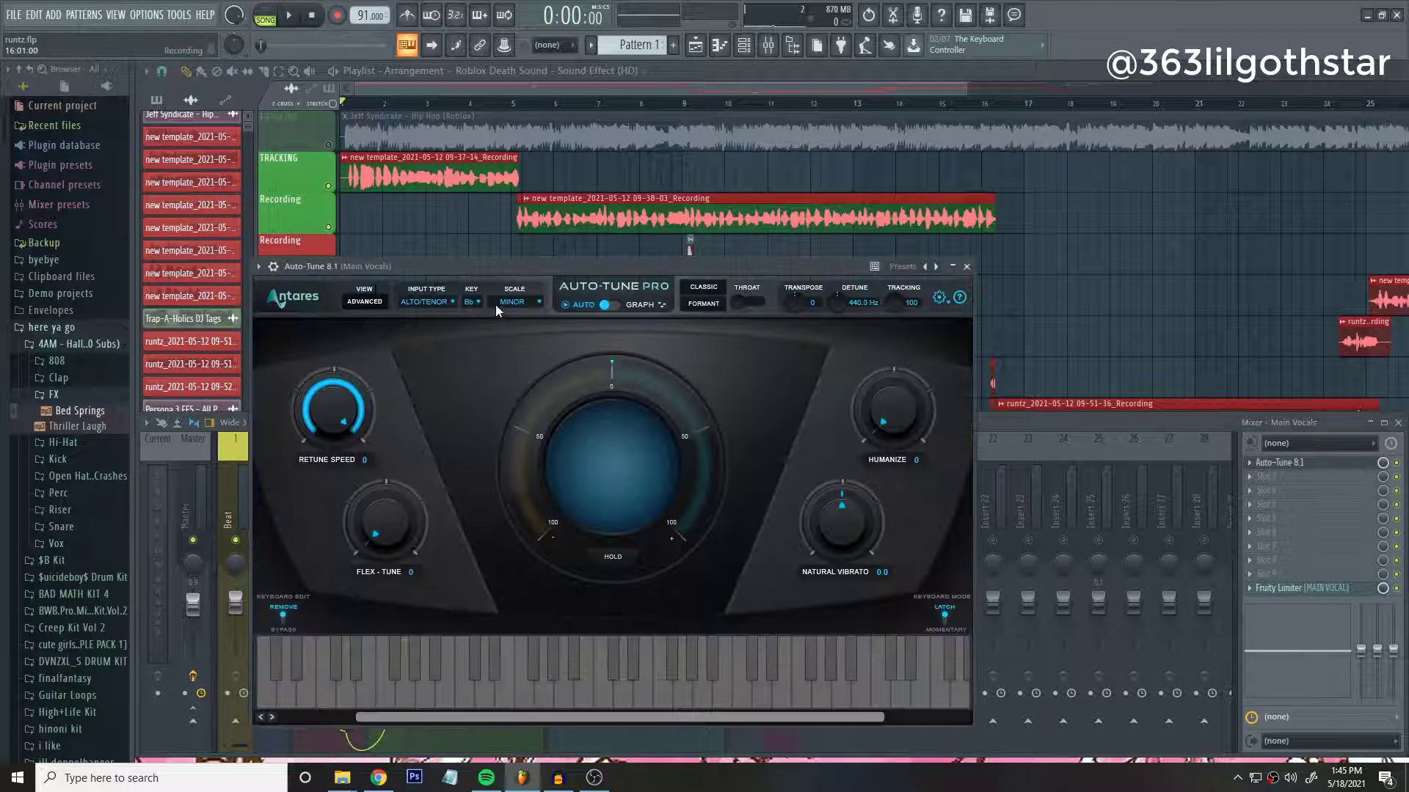
click(967, 268)
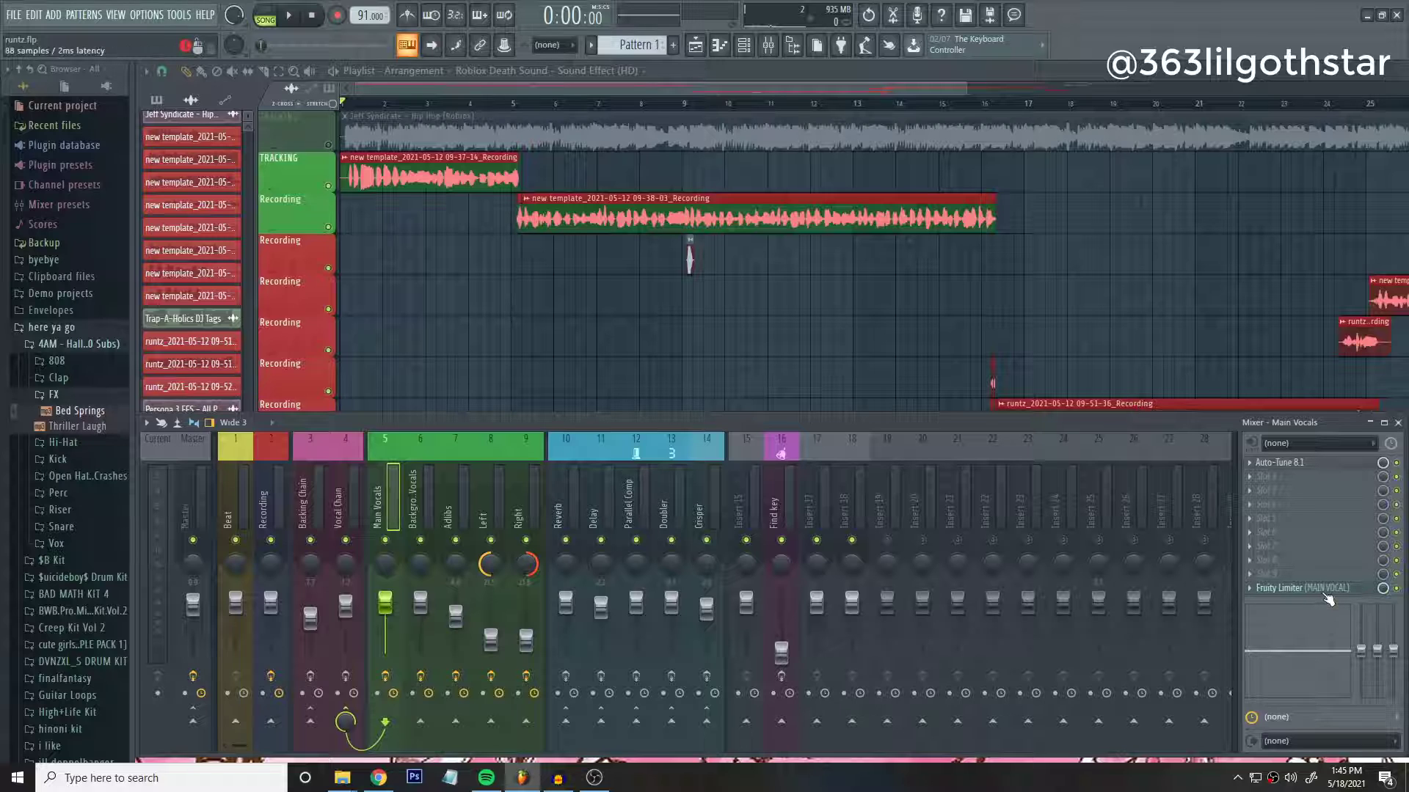
Open the Main Vocals Fruity Limiter, compare playback with it bypassed and enabled, and stop the song.
click(1355, 591)
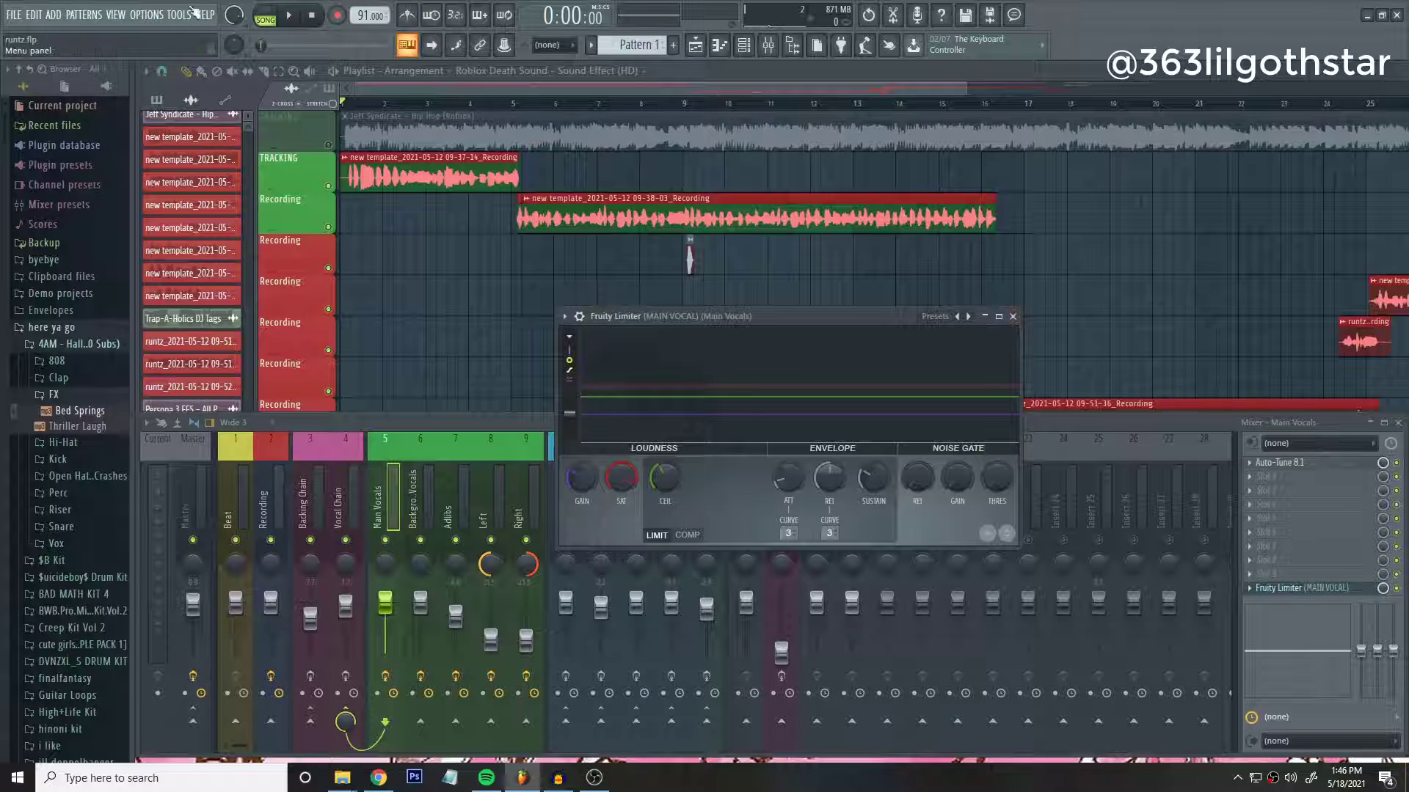
key(space)
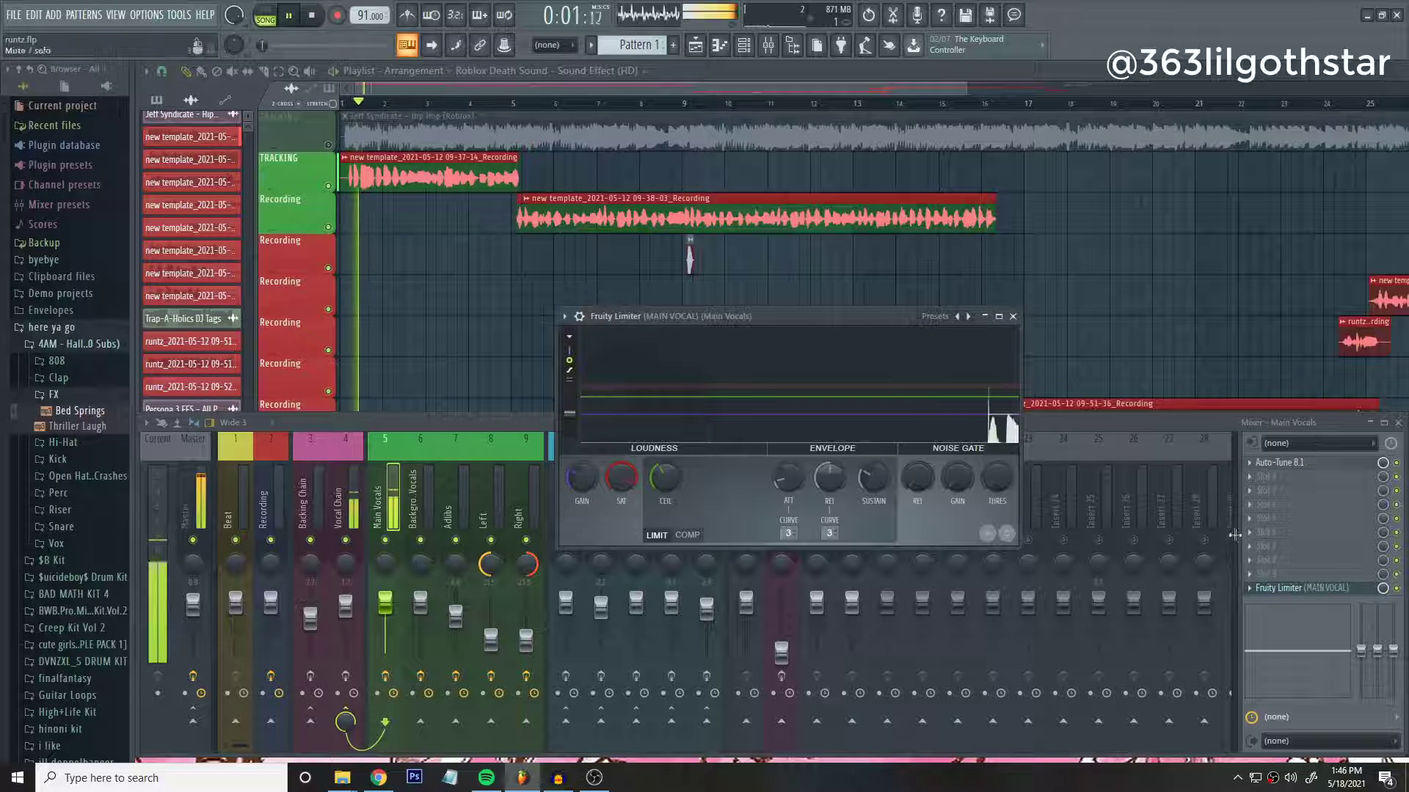
click(1397, 588)
click(1397, 589)
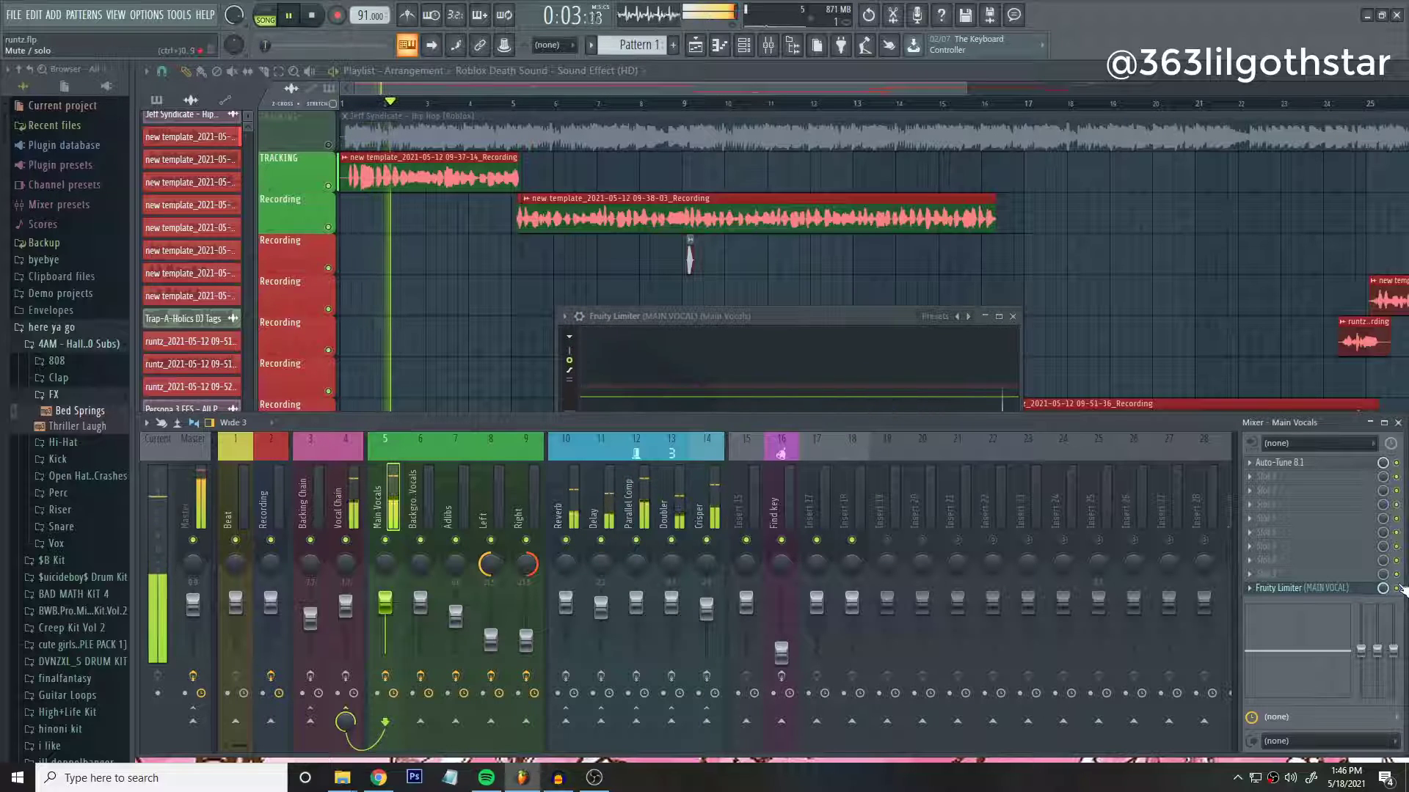
click(490, 177)
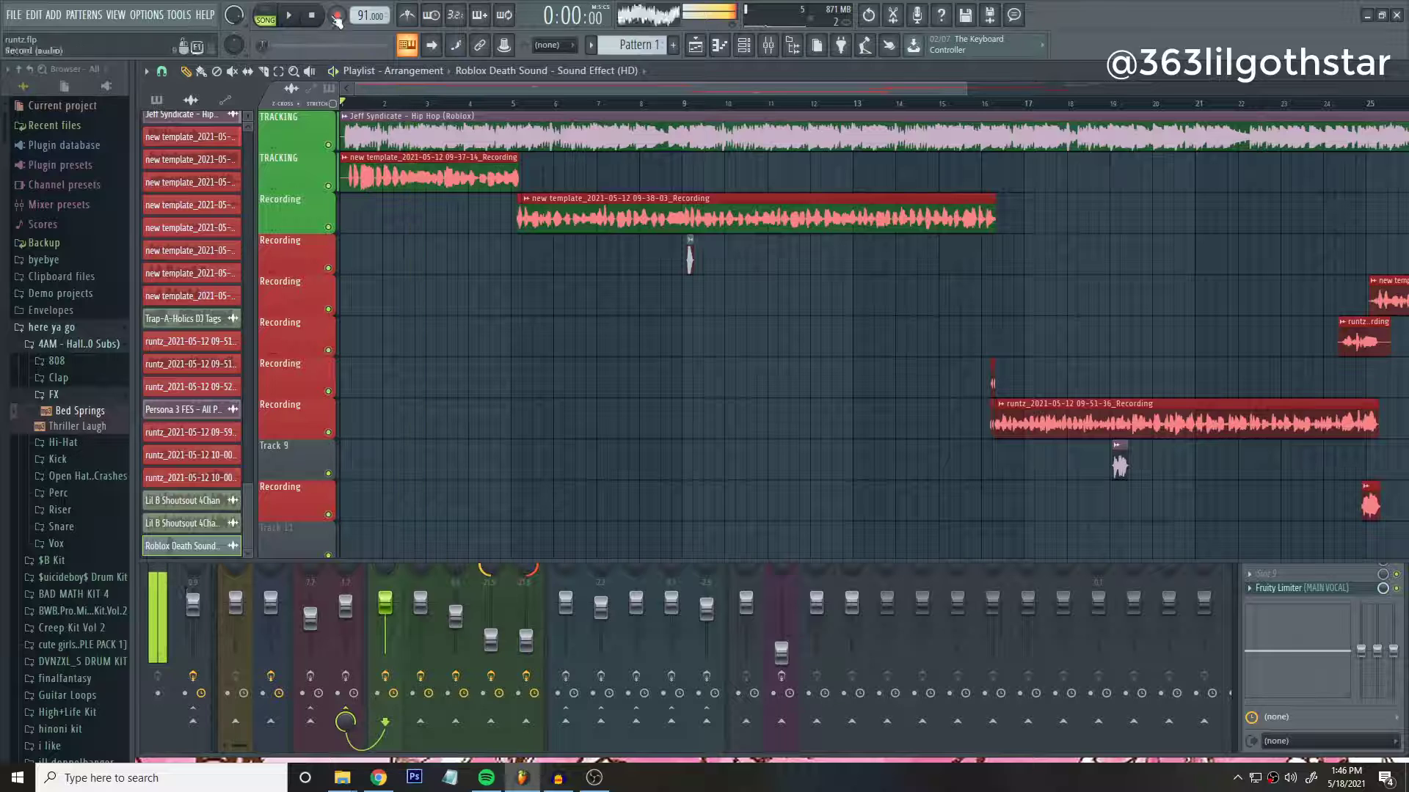
key(space)
click(768, 46)
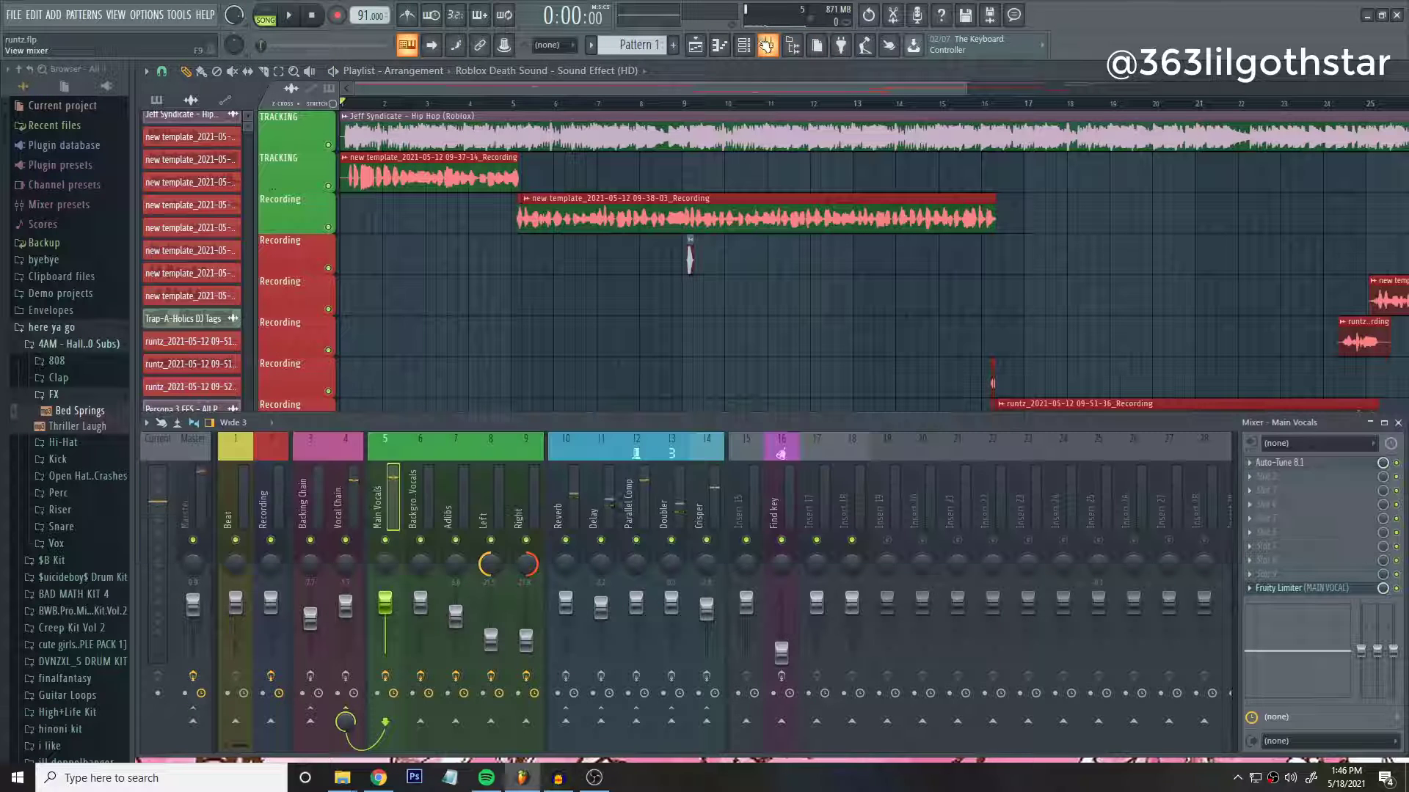
Review the Fruity Limiter settings on the Main Vocals track and close the plugin window.
click(1347, 593)
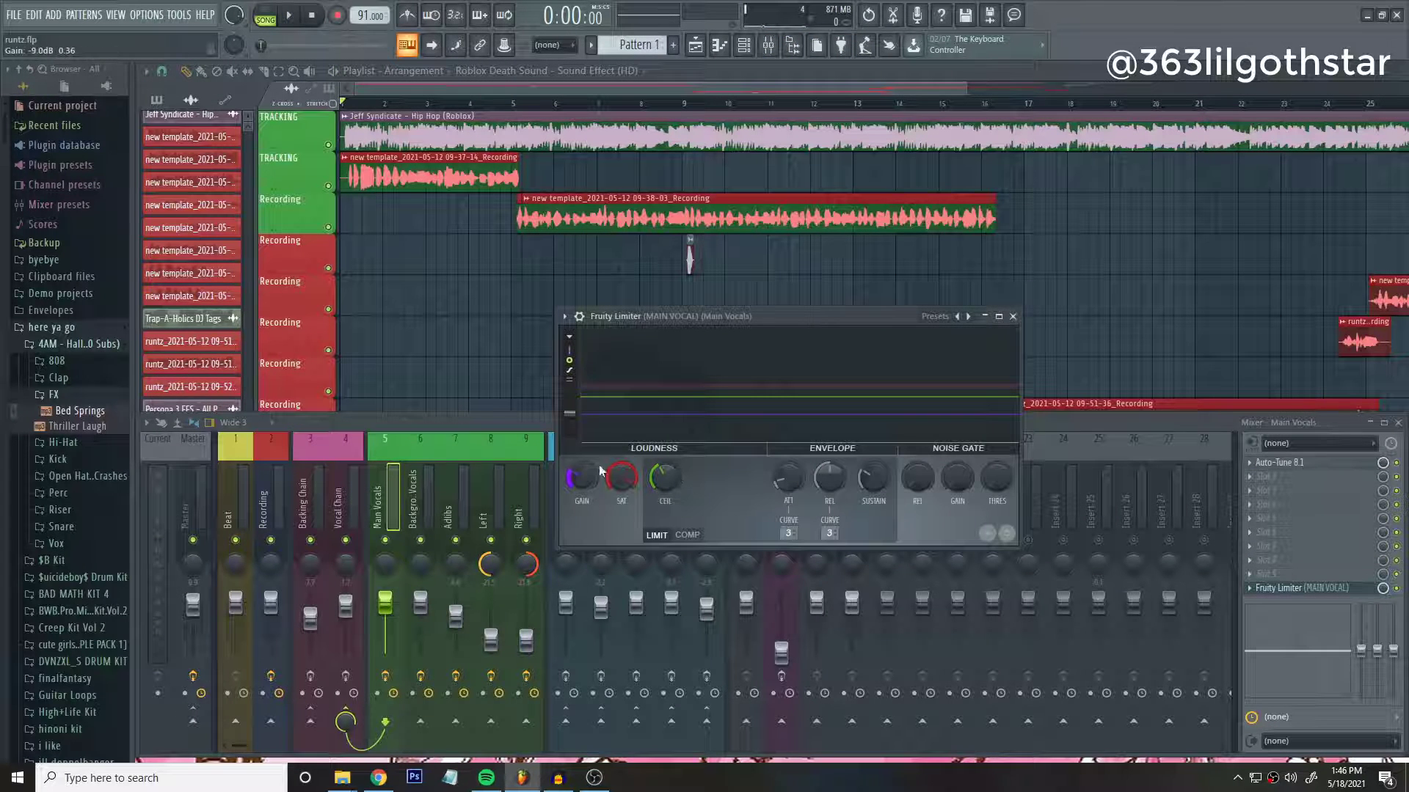
click(1013, 316)
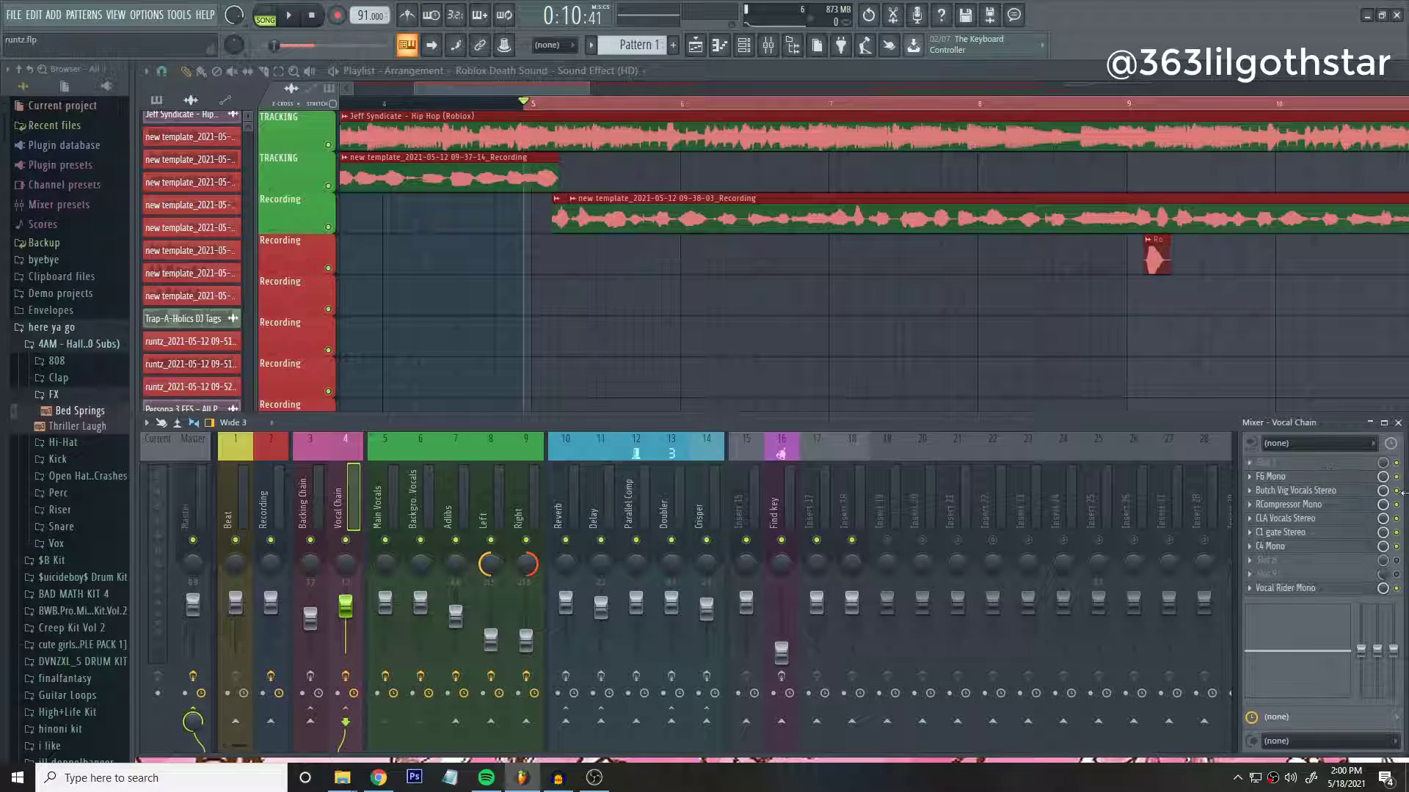
Bypass the Vocal Chain plugins after F6 Mono, and examine bands 5 and 6 of the F6 equalizer.
click(1398, 520)
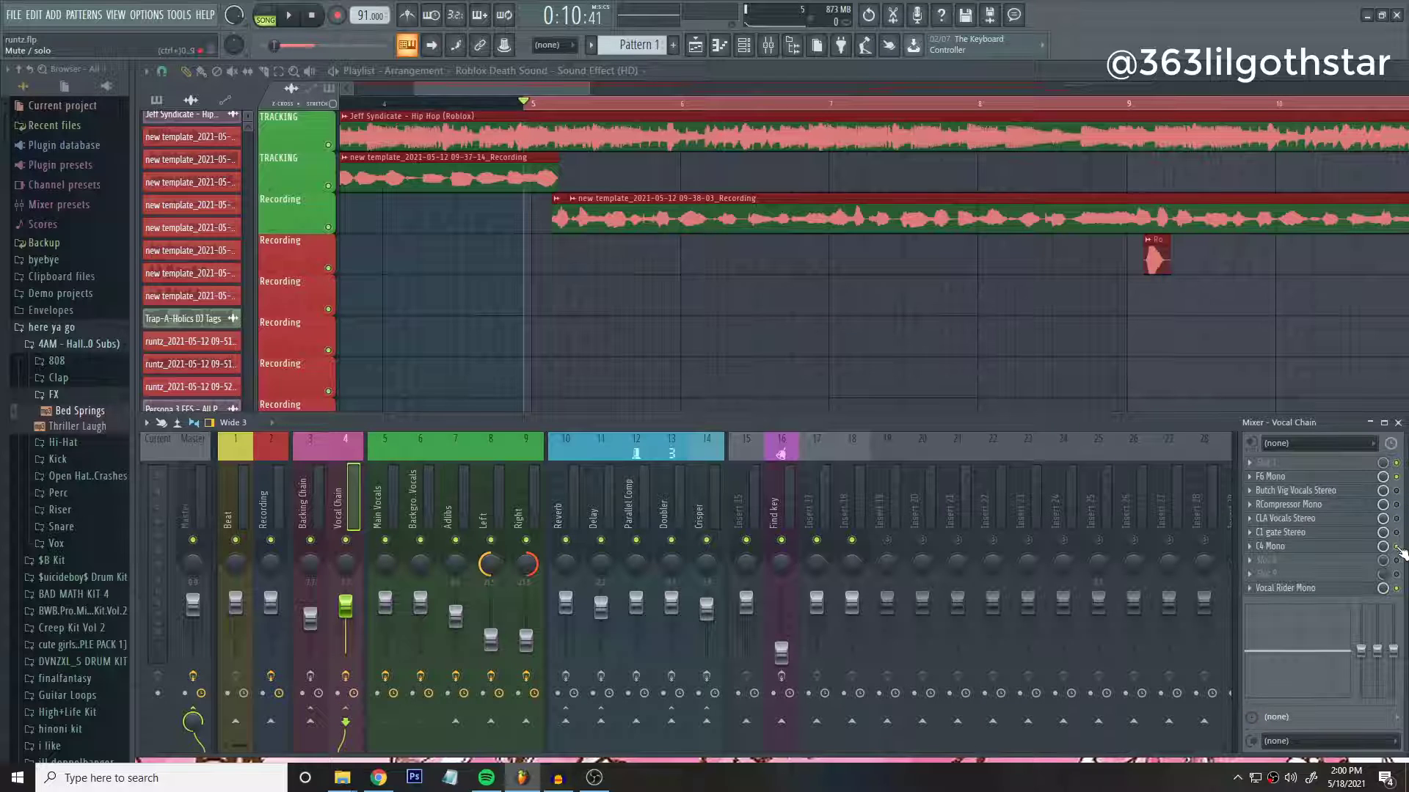
click(1295, 479)
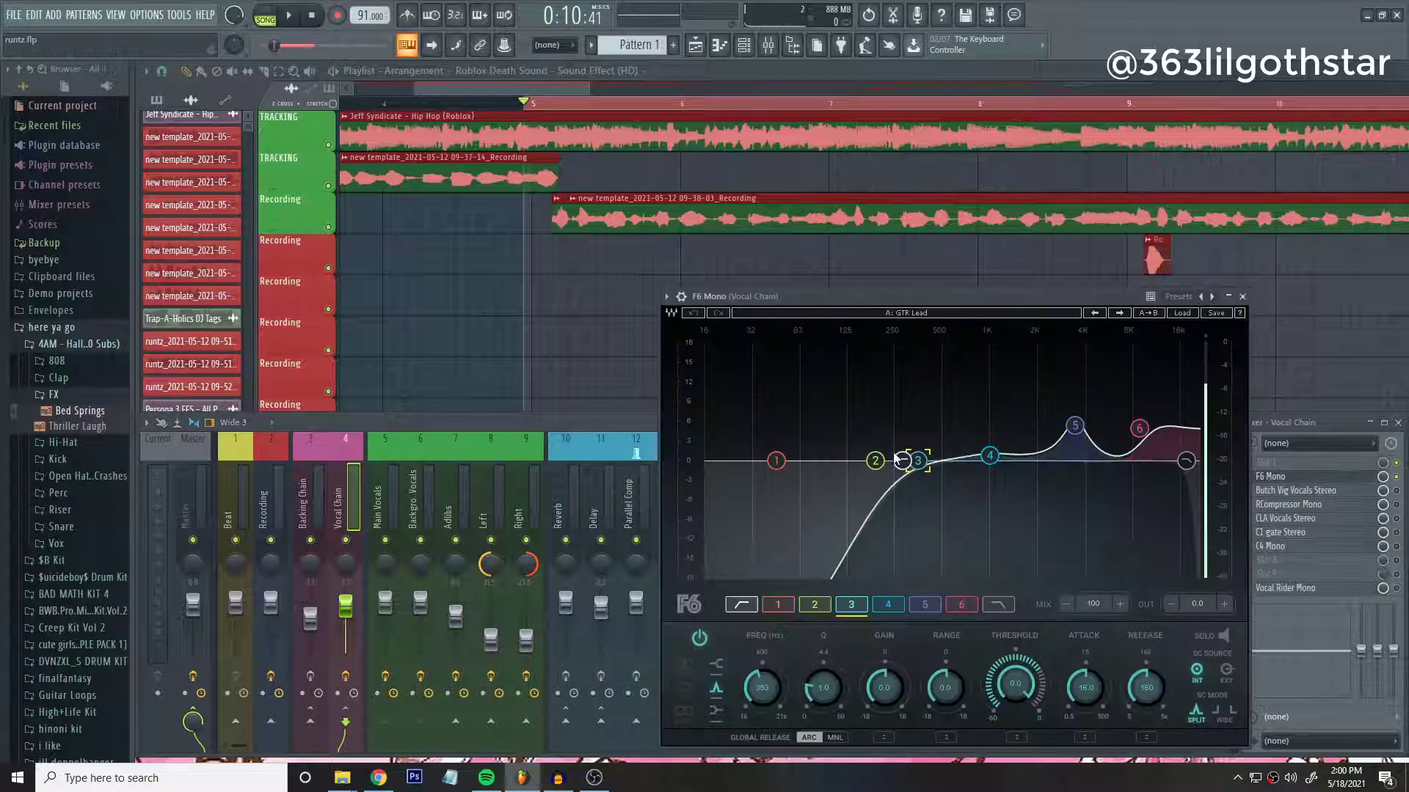
drag(943, 292, 562, 262)
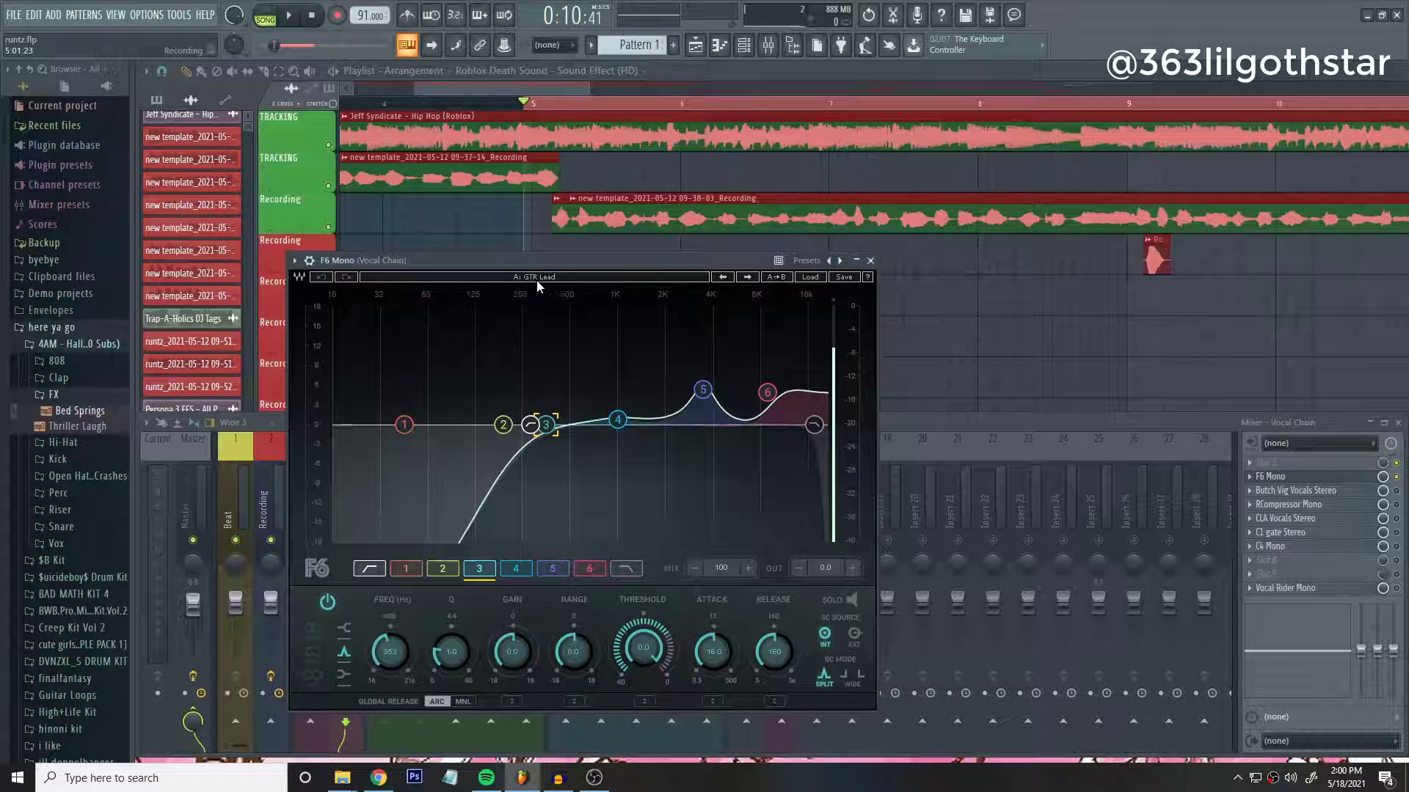
click(712, 386)
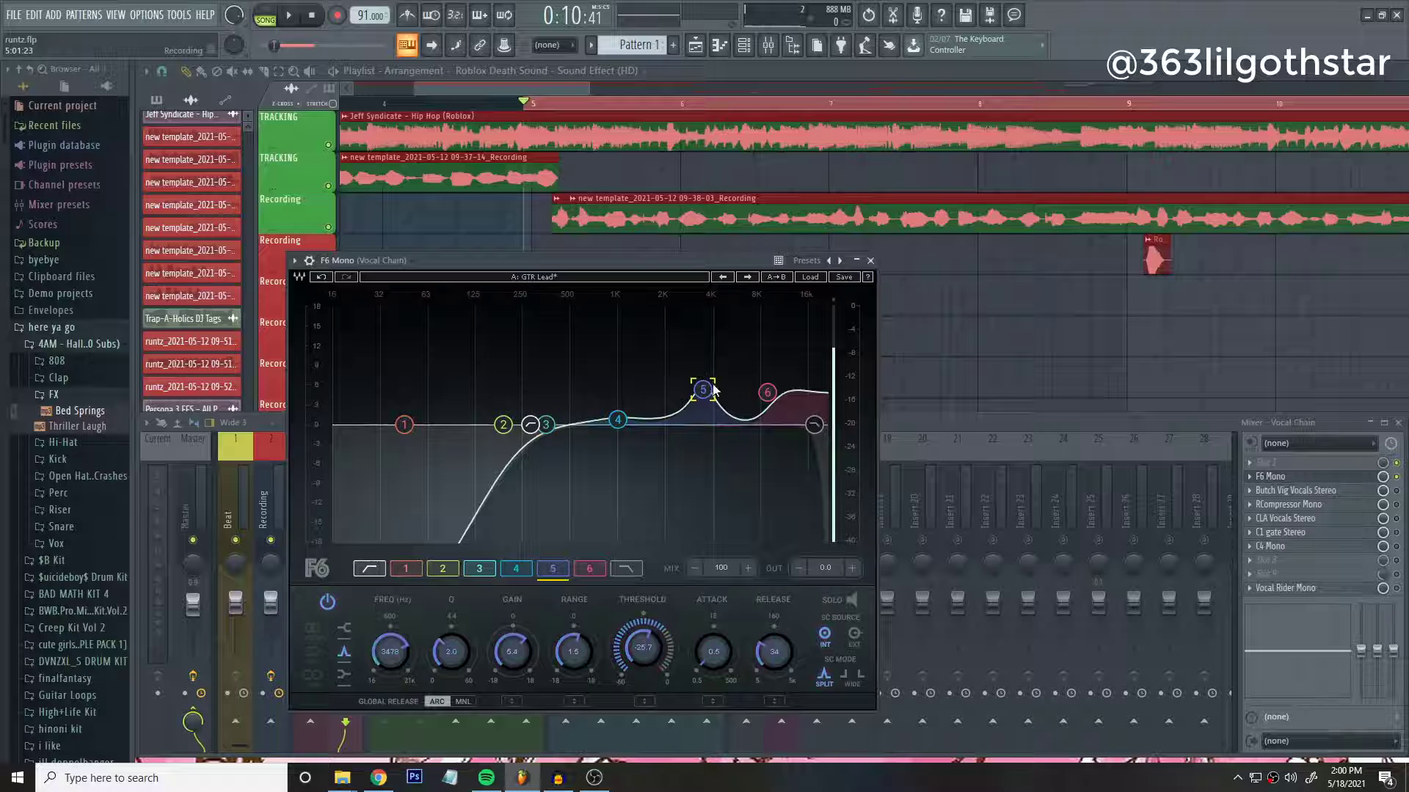
click(767, 394)
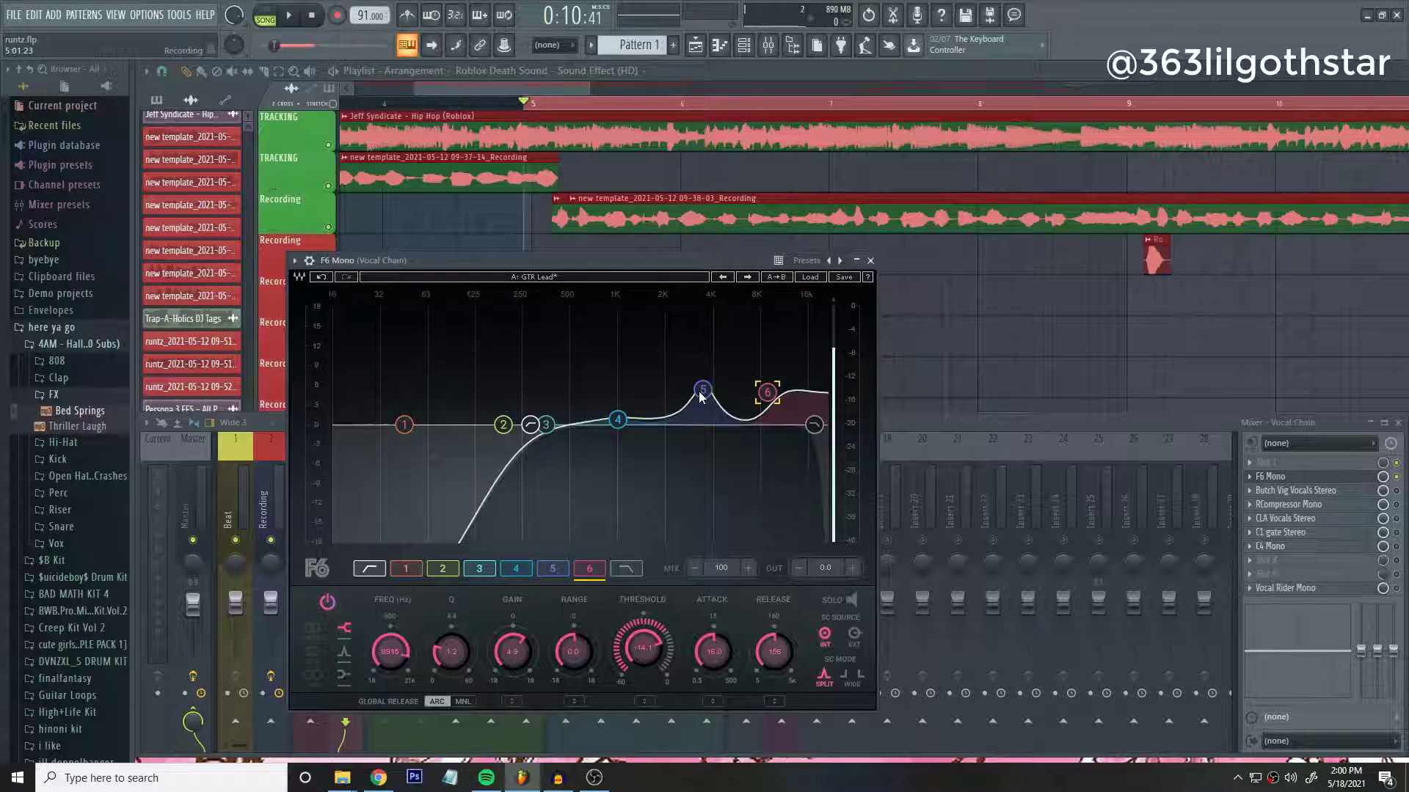
Play the song to compare the vocals with F6 Mono on and off, close its window and stop playback.
click(288, 16)
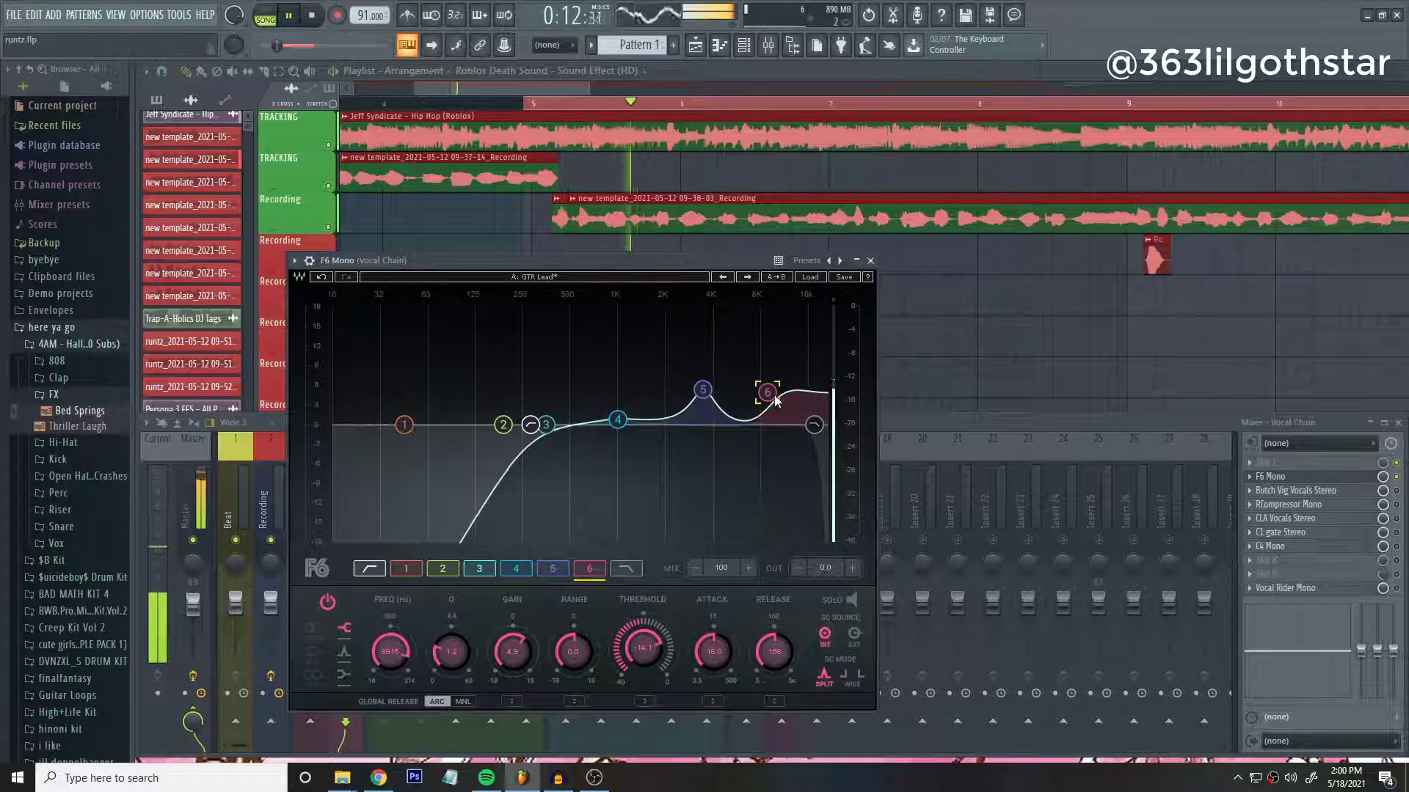
click(870, 261)
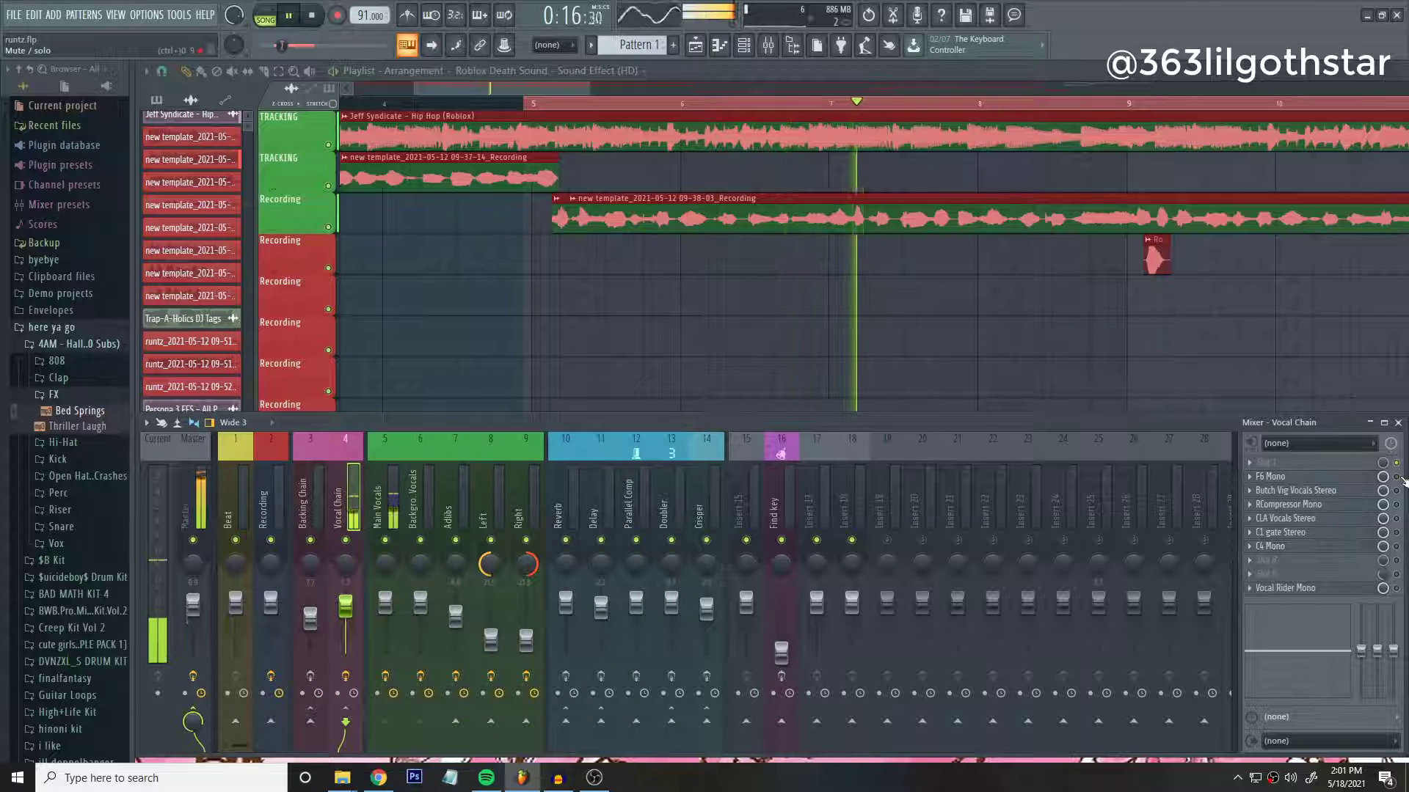
key(space)
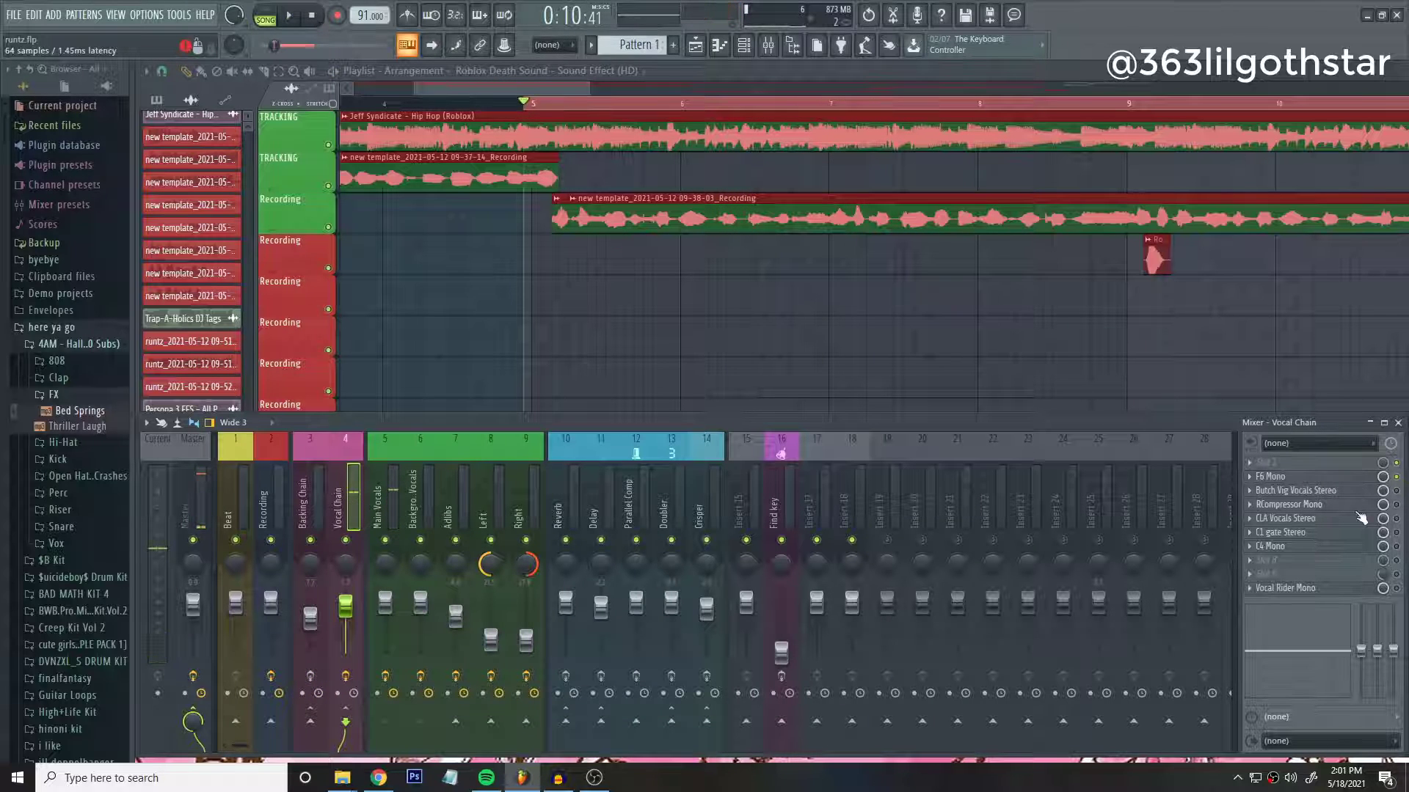
Examine Butch Vig Vocals Stereo on the Vocal Chain track, enable it, and compare playback with it on and off.
click(1343, 490)
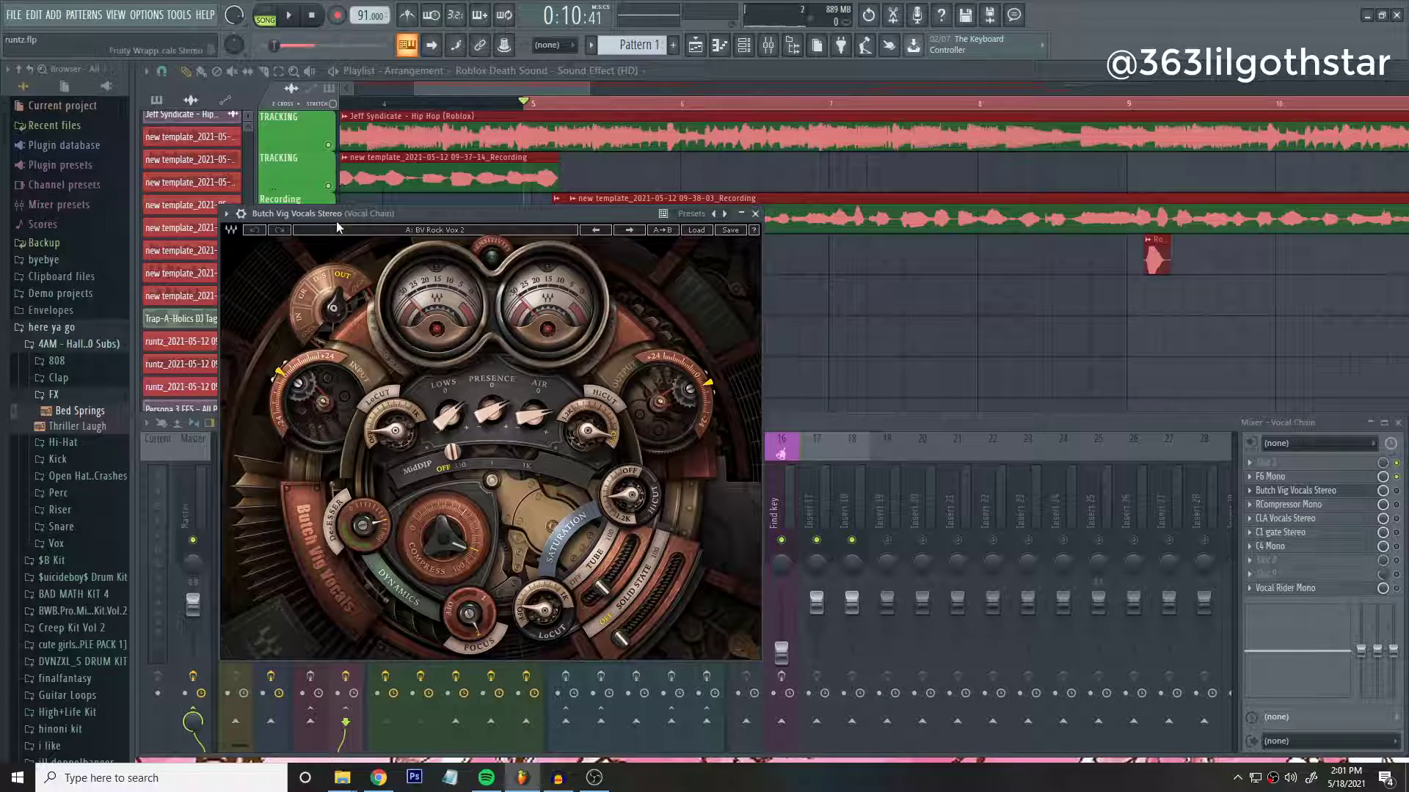
drag(336, 220, 450, 252)
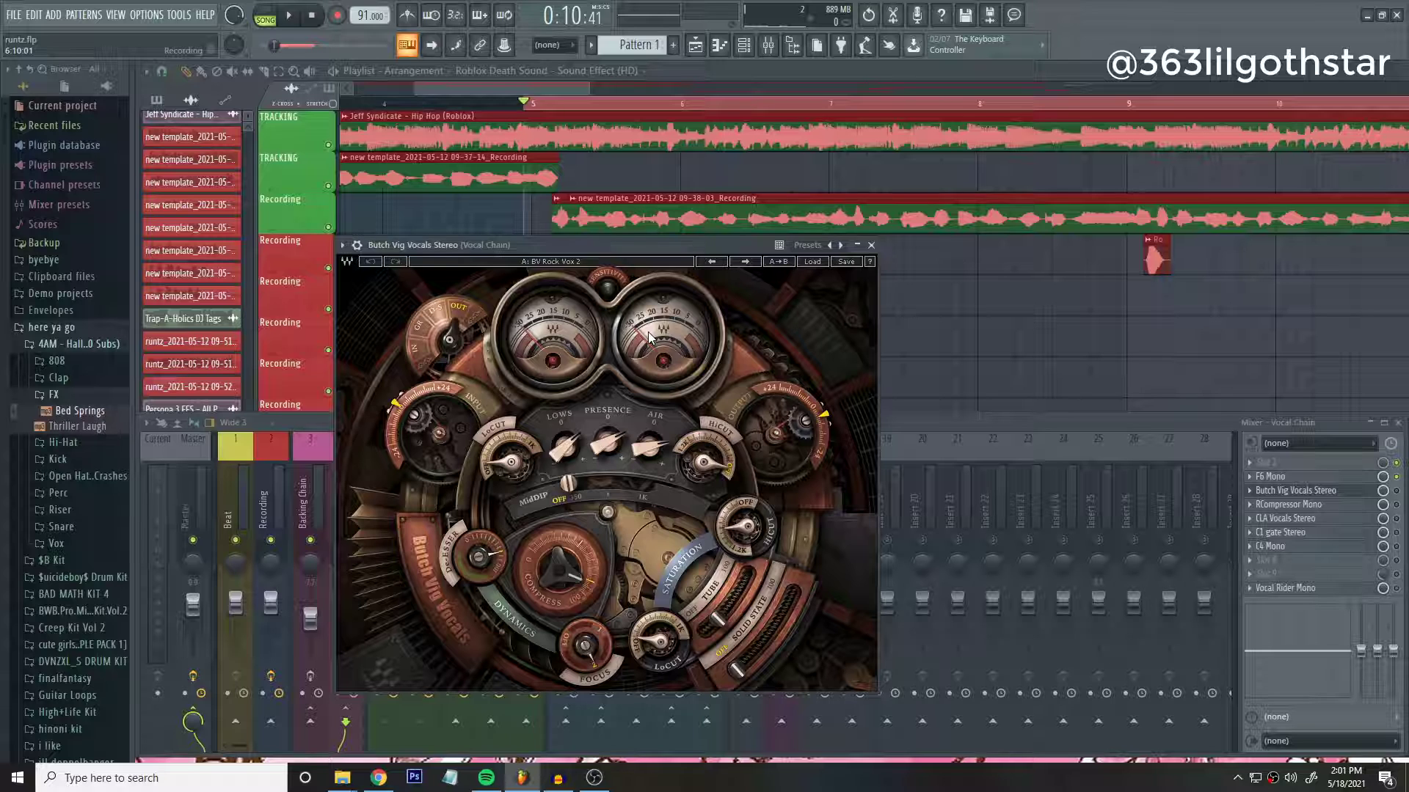
click(872, 246)
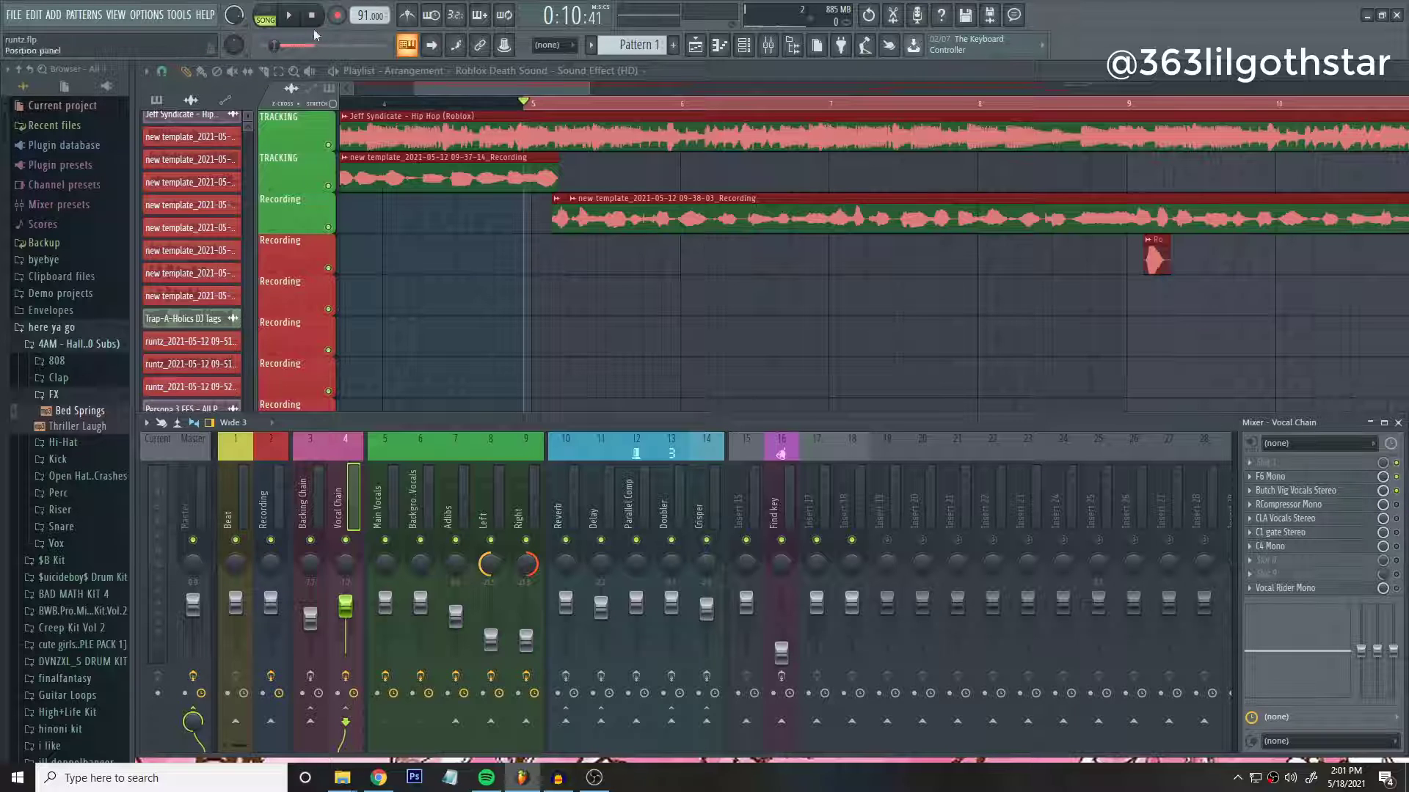
key(space)
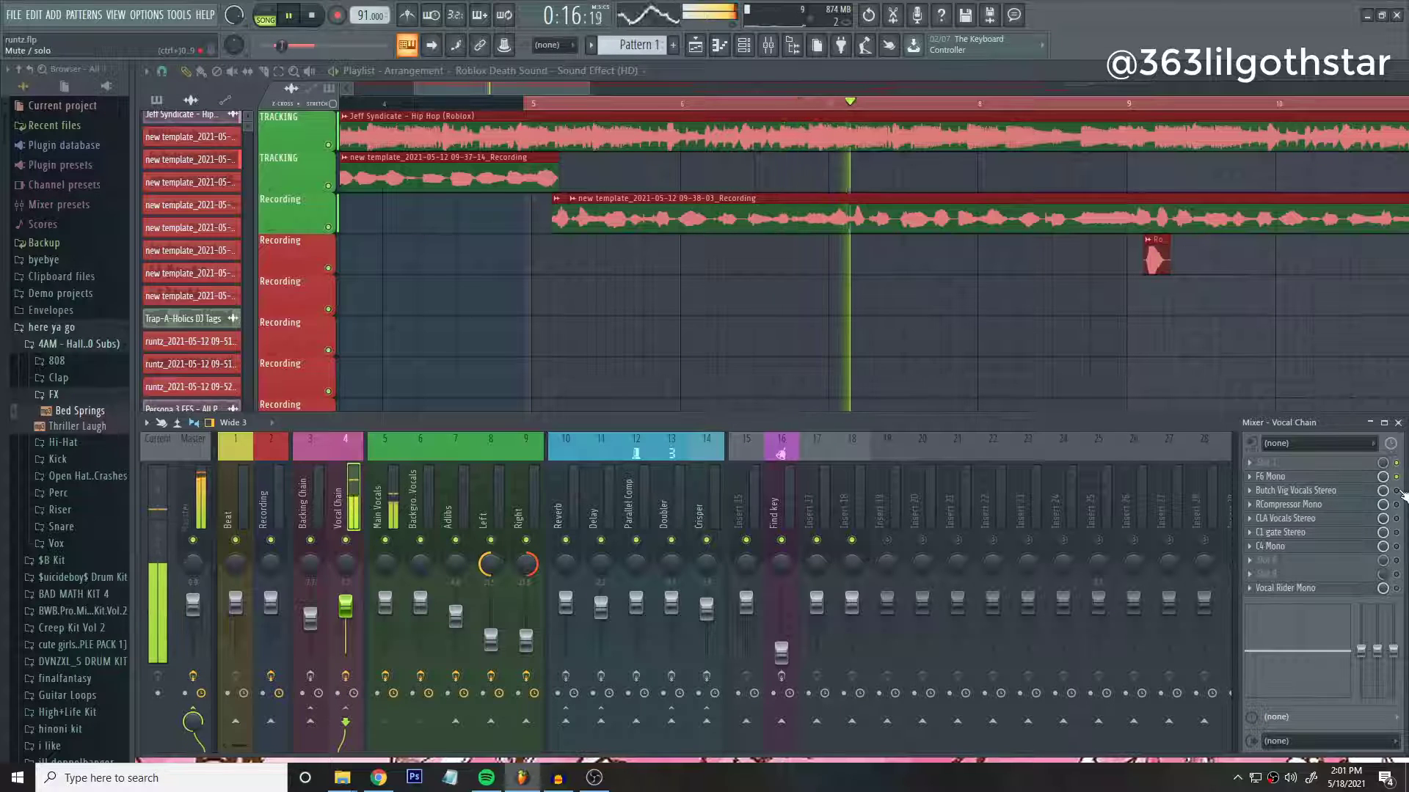
click(325, 18)
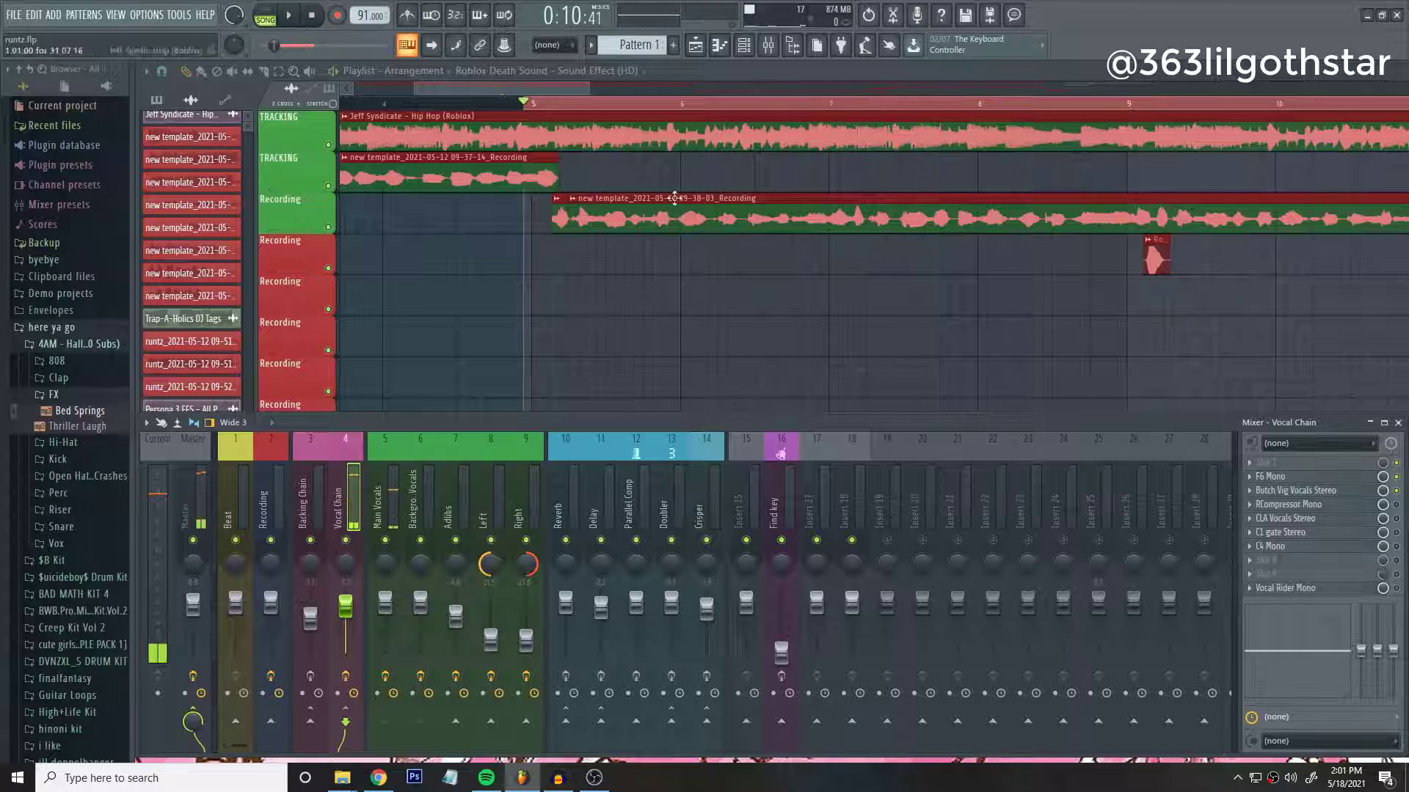
Enable RCompressor Mono on the Vocal Chain track and examine its threshold, ratio, gain, attack and release.
click(1300, 505)
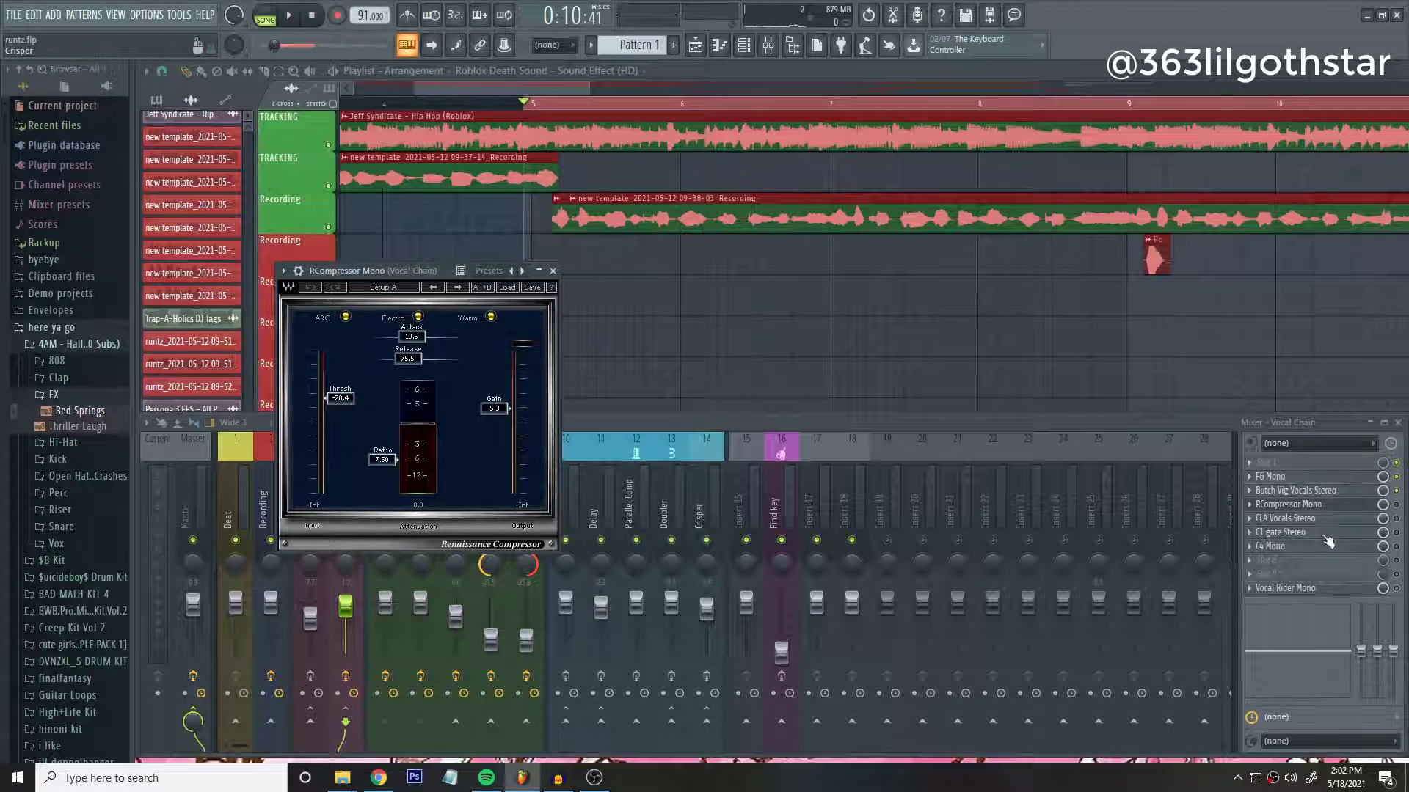
click(1396, 504)
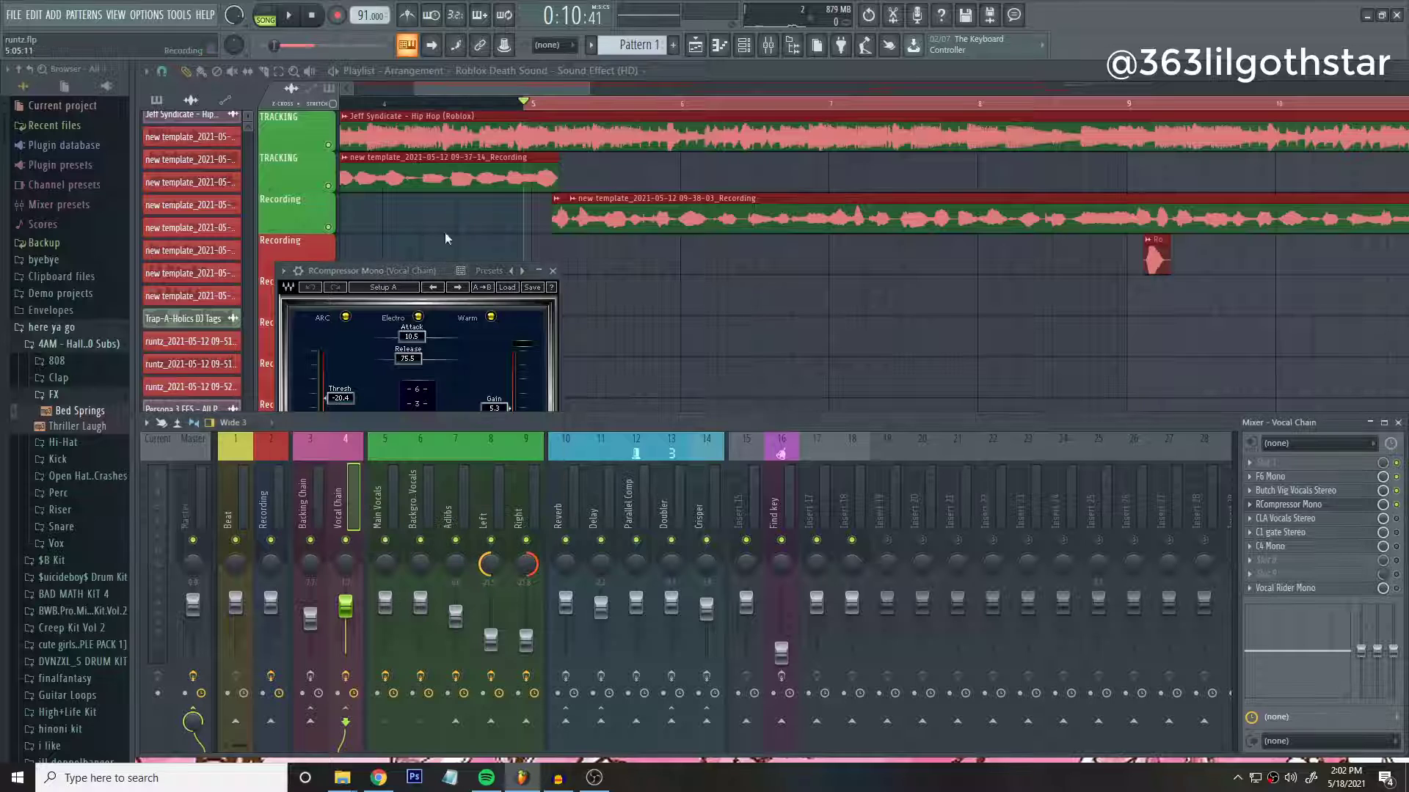
click(396, 313)
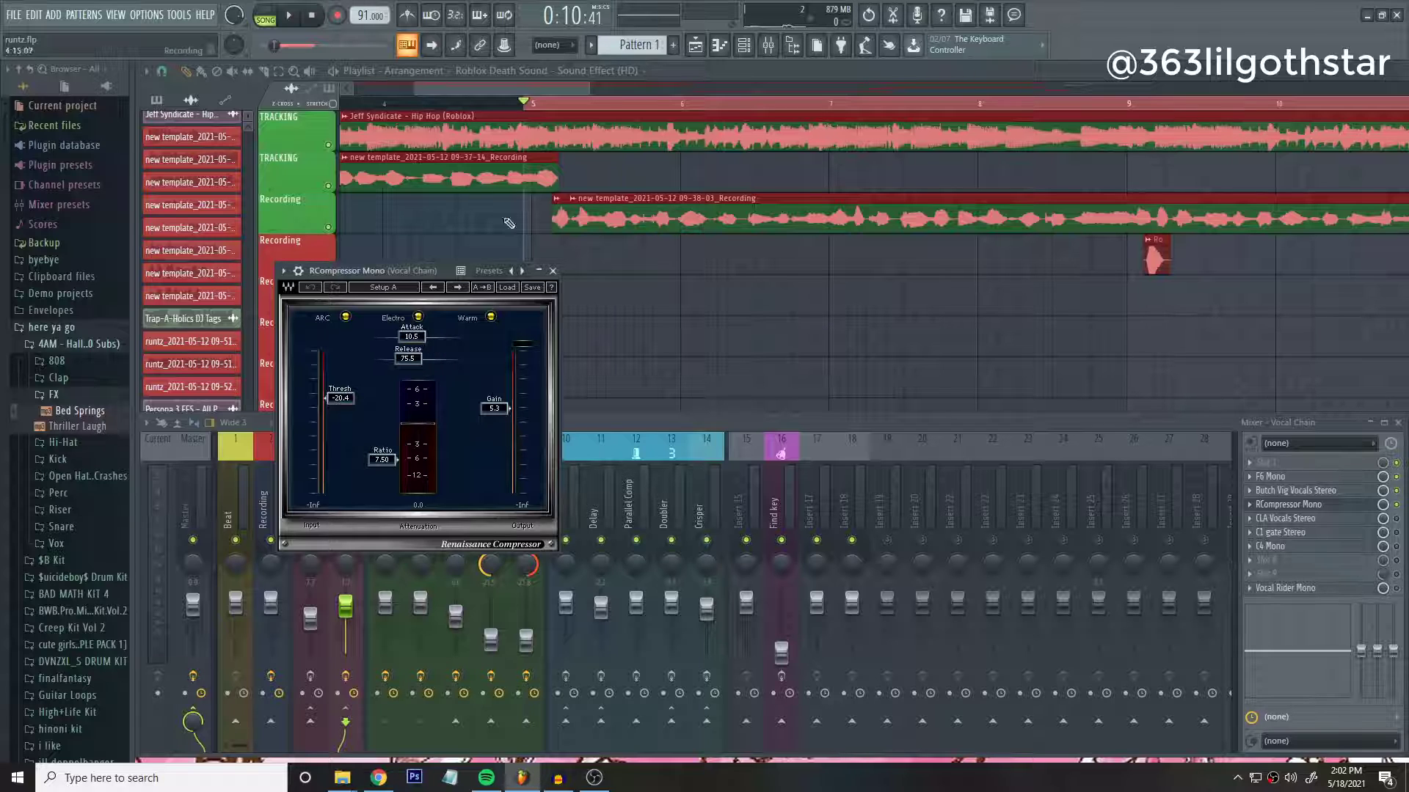
Delete the Jeff Syndicate beat clip to play the vocals alone through RCompressor Mono, and undo the deletion.
right_click(514, 136)
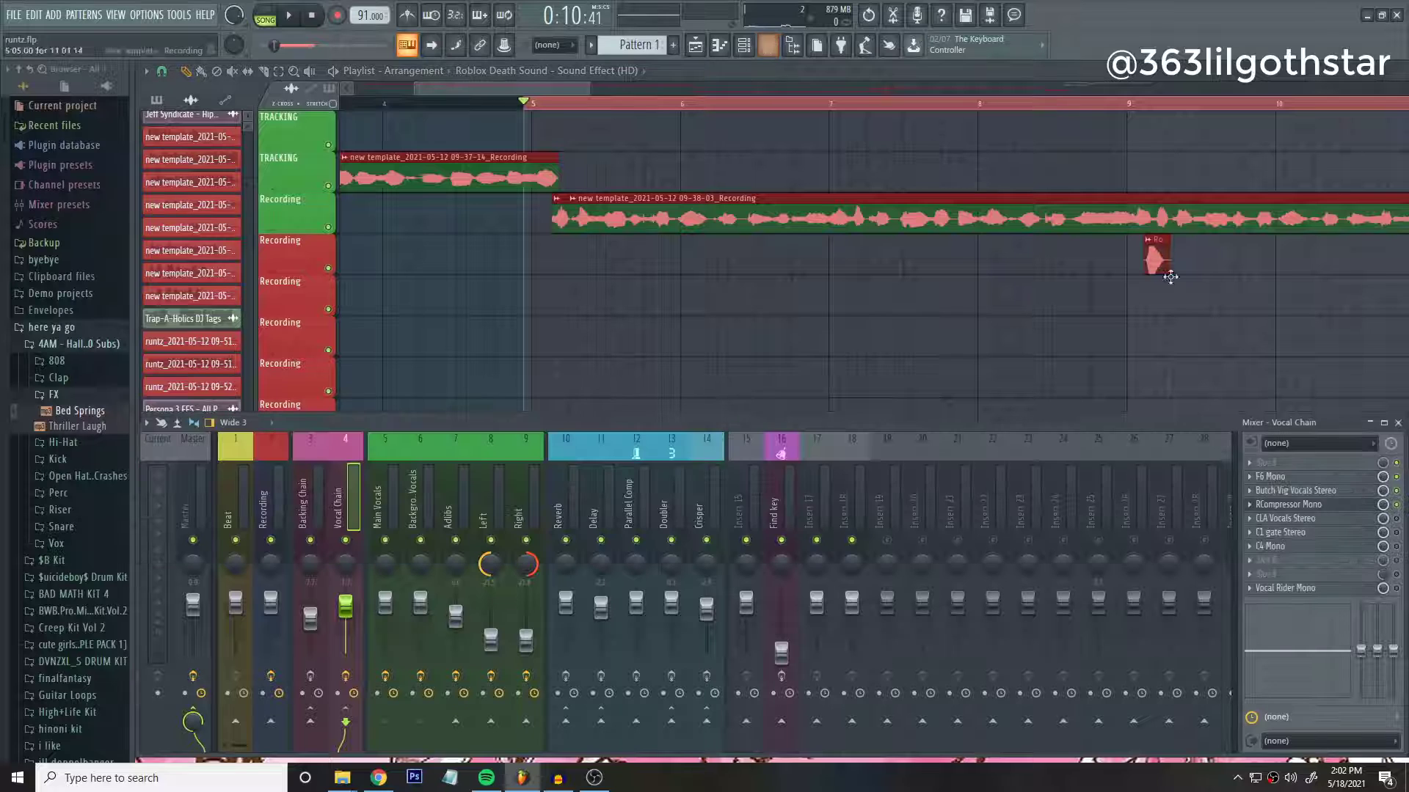
click(1288, 505)
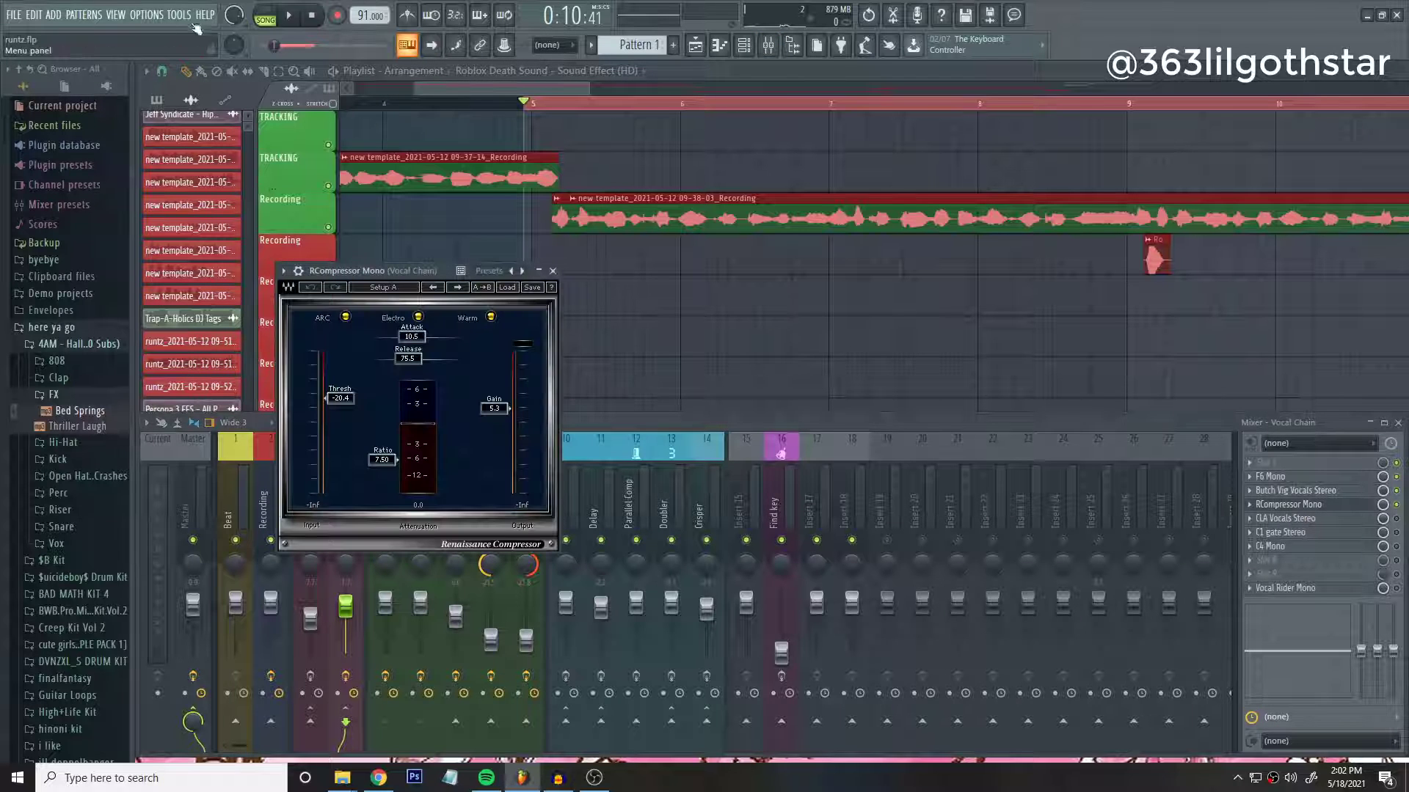
key(space)
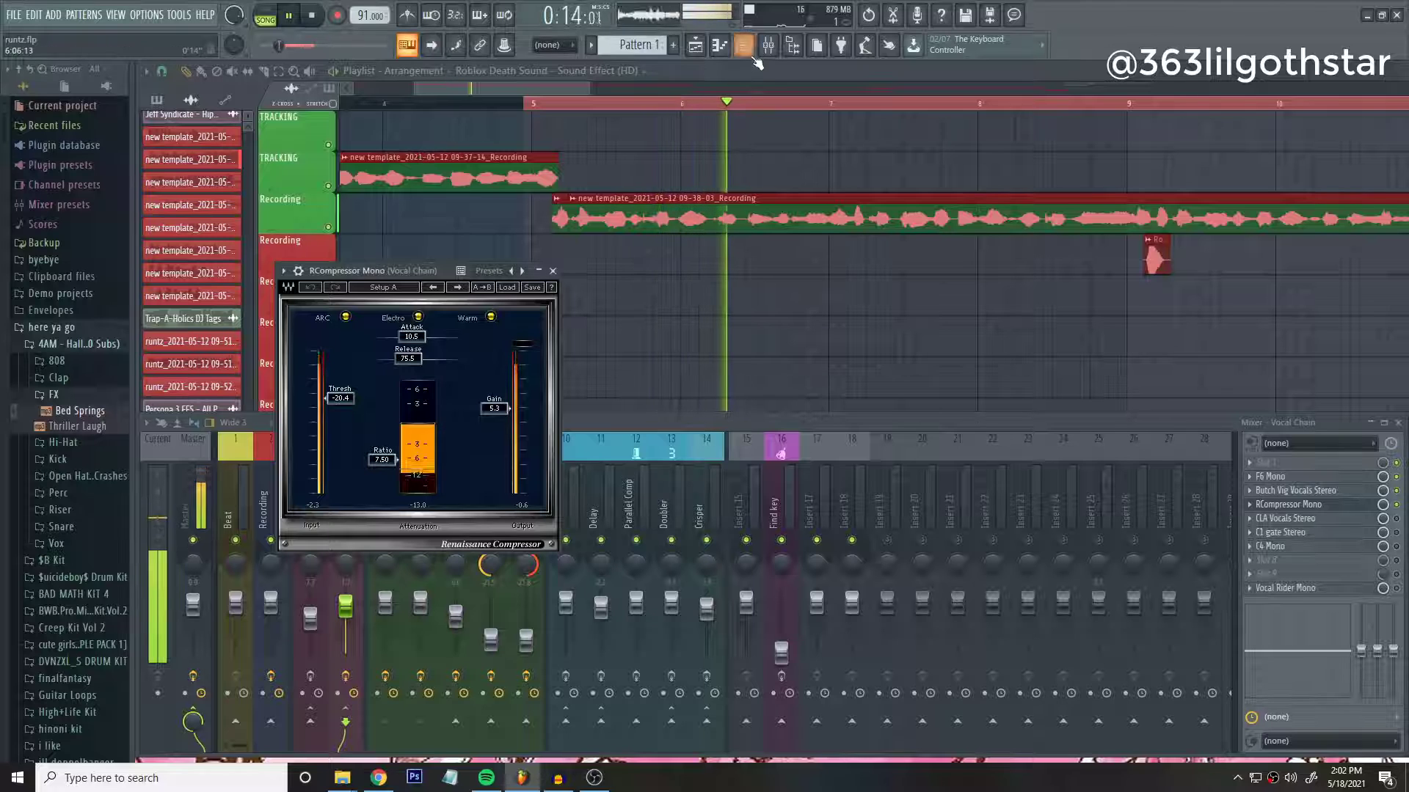
scroll(757, 103, down, 6)
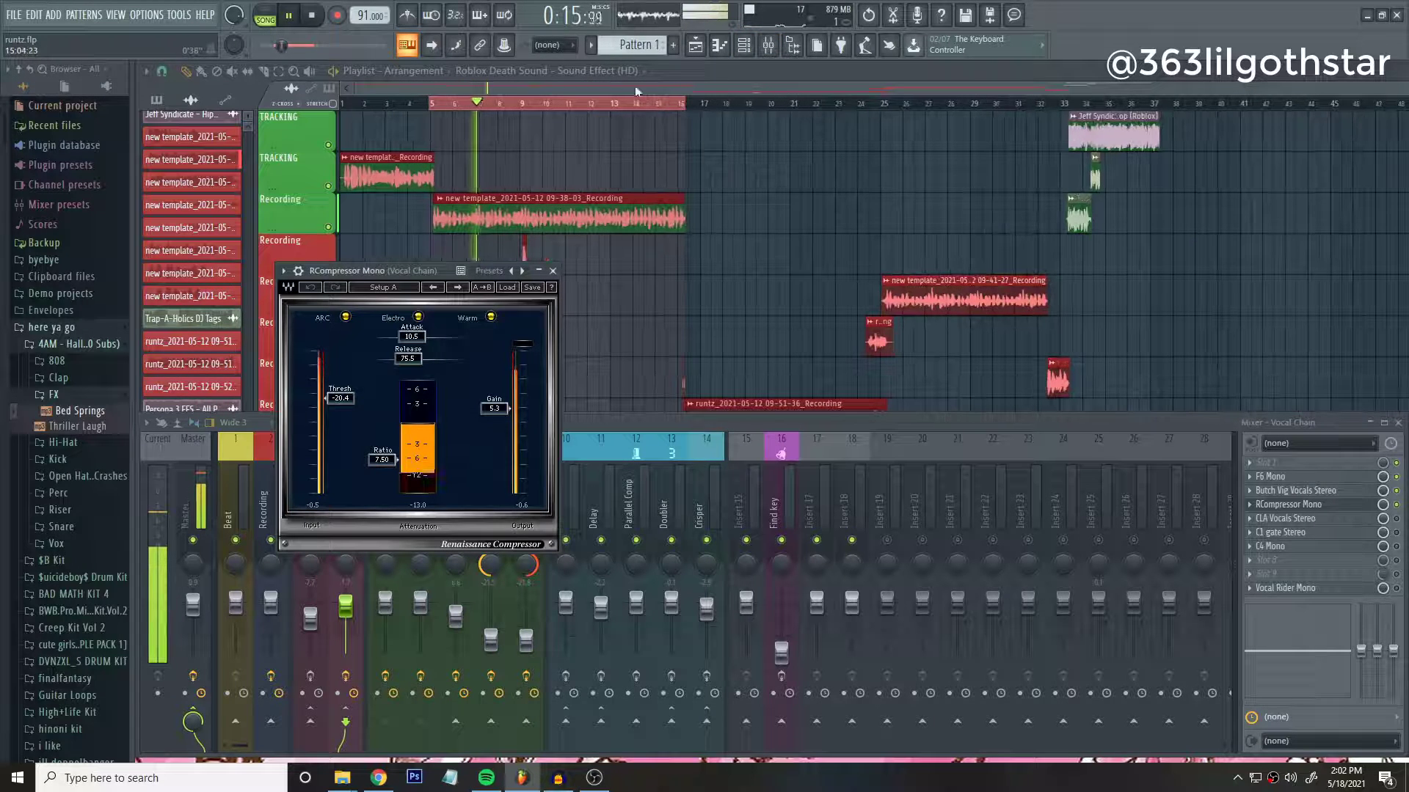
key(space)
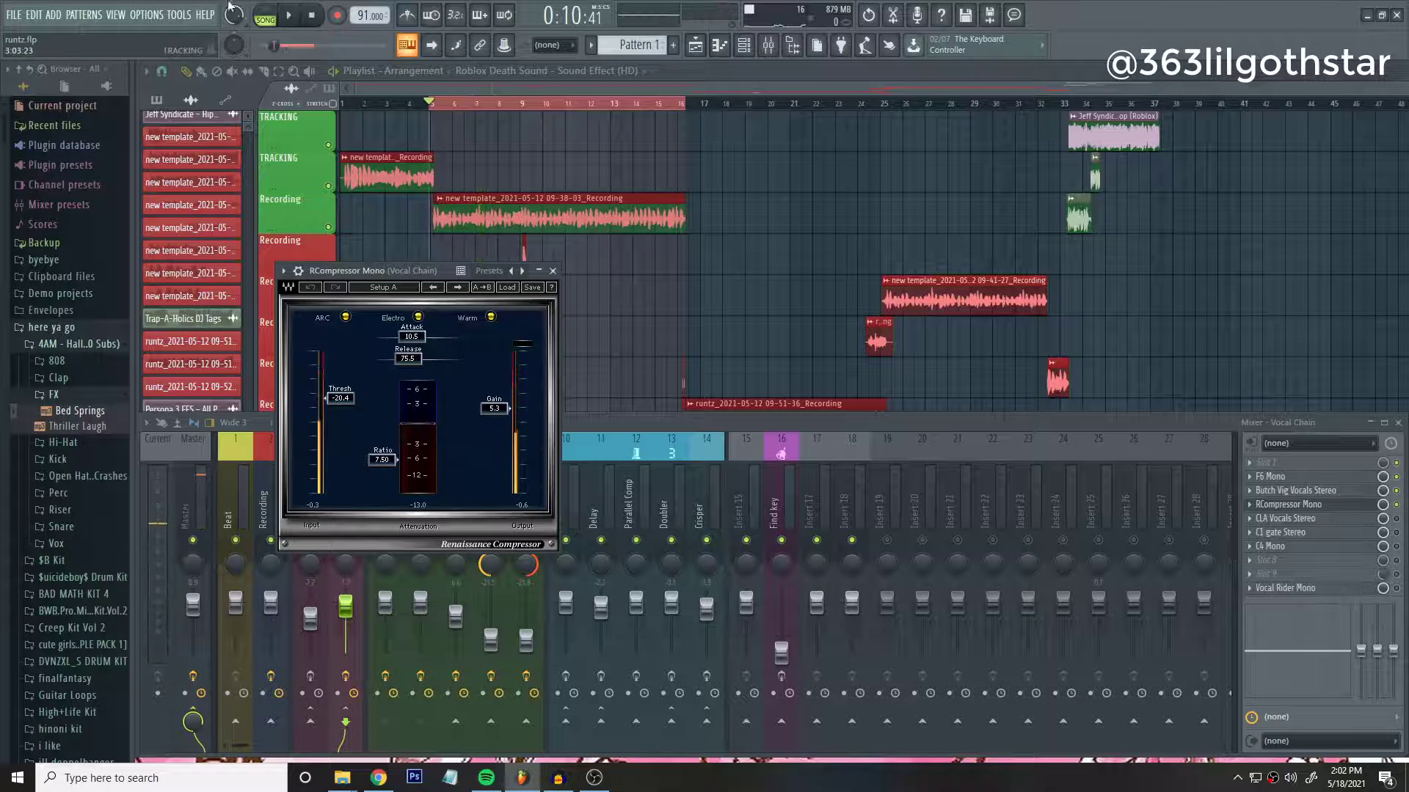
click(34, 15)
click(45, 33)
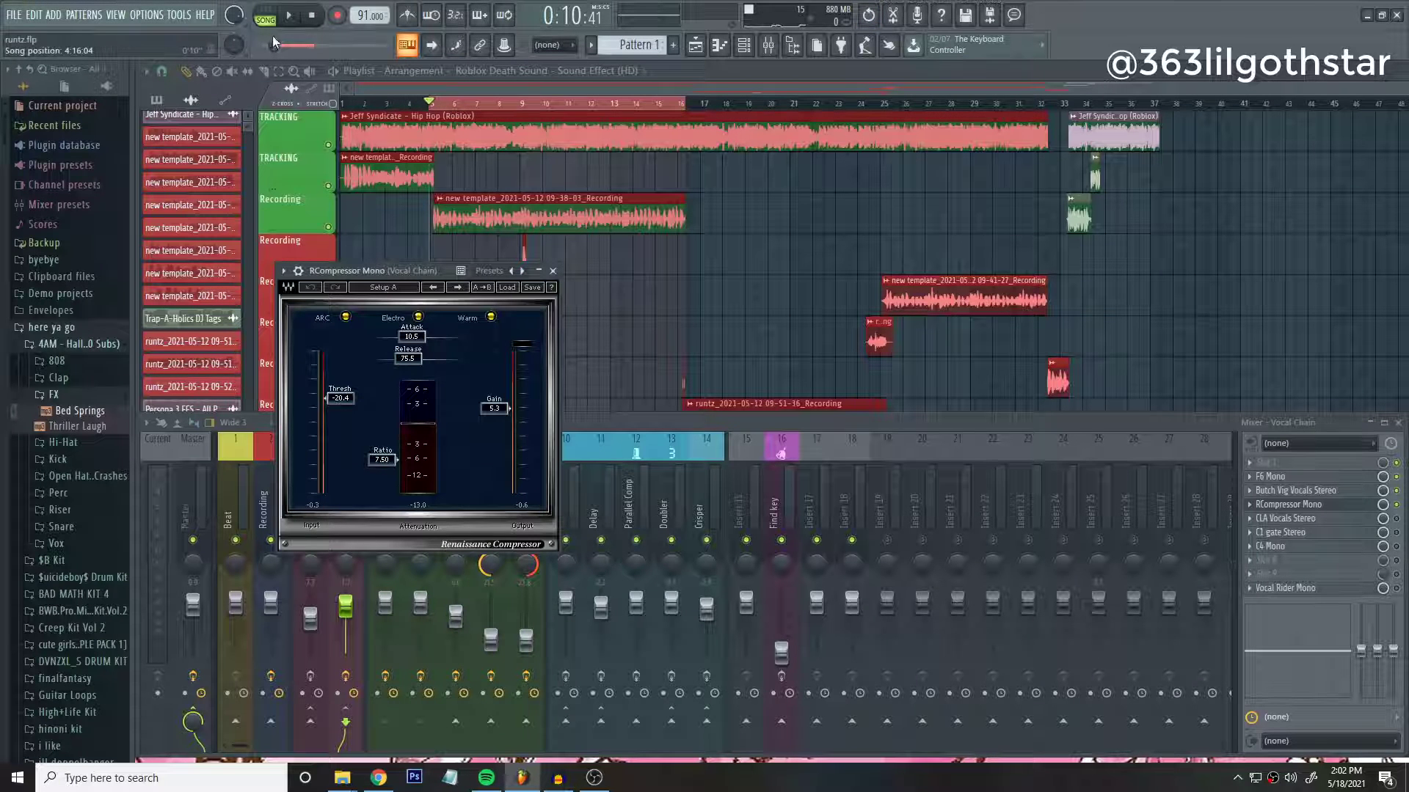
Play the vocals with the beat to compare RCompressor Mono on and off, close its window and stop playback.
key(space)
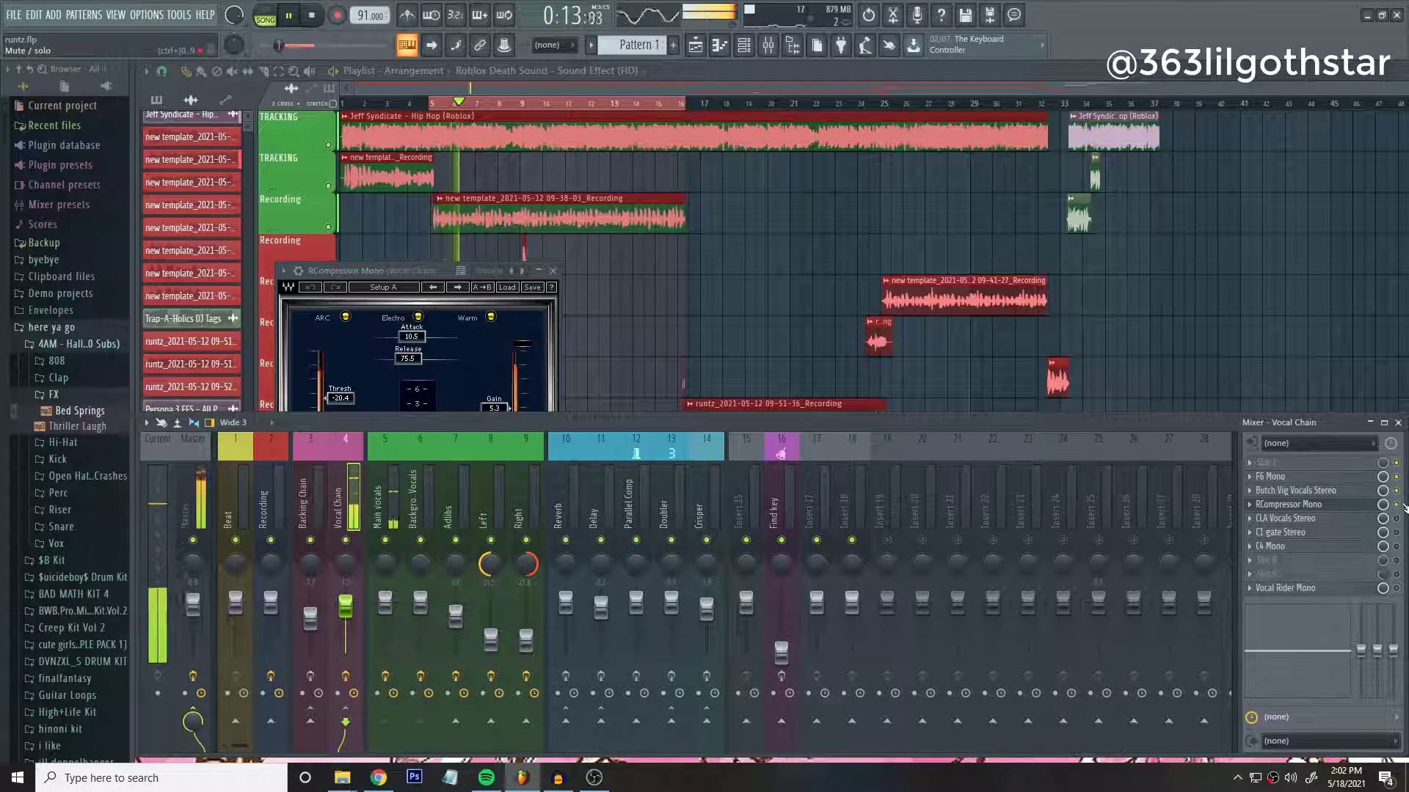
click(554, 274)
key(space)
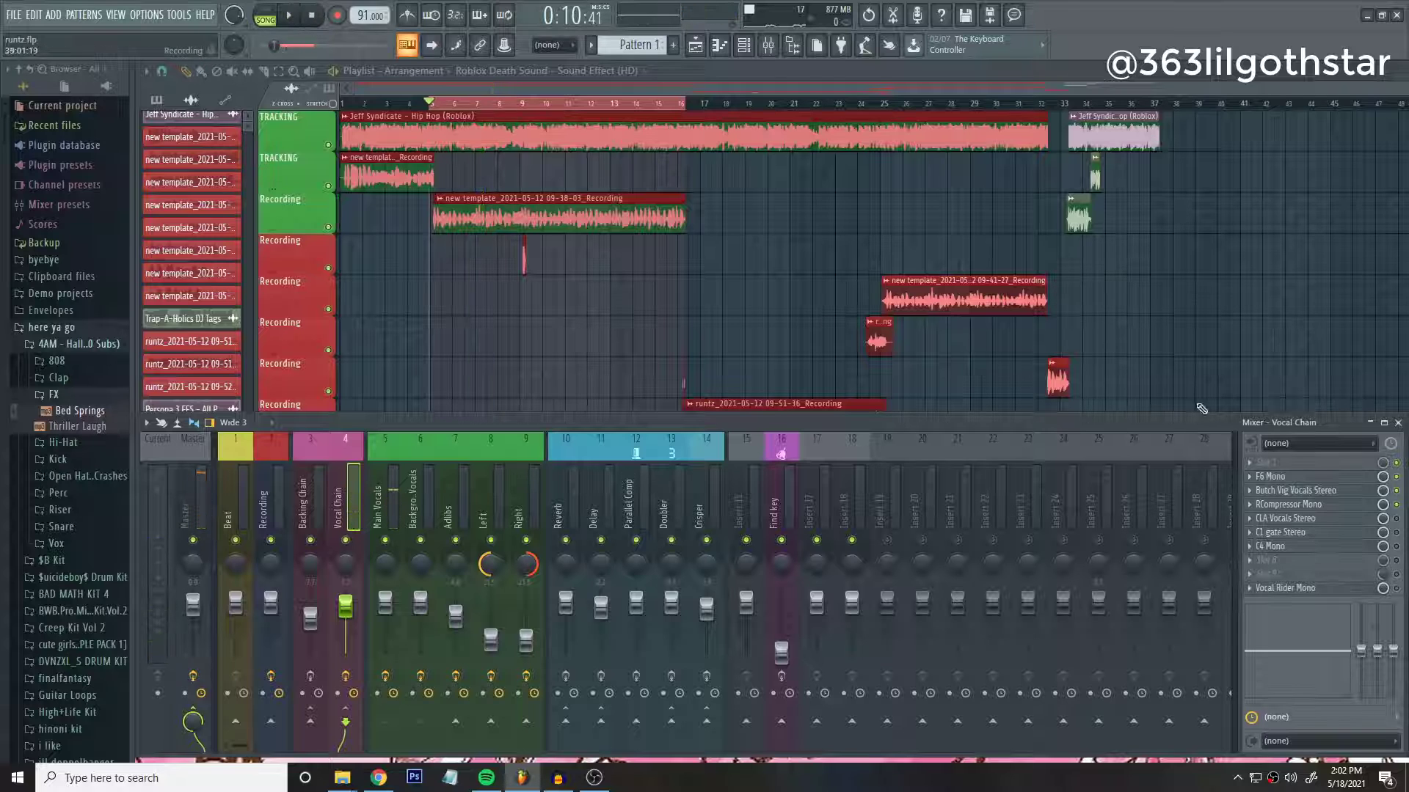
Enable CLA Vocals Stereo on the Vocal Chain track and examine its bass, treble, compress, reverb, delay and pitch faders.
click(1259, 518)
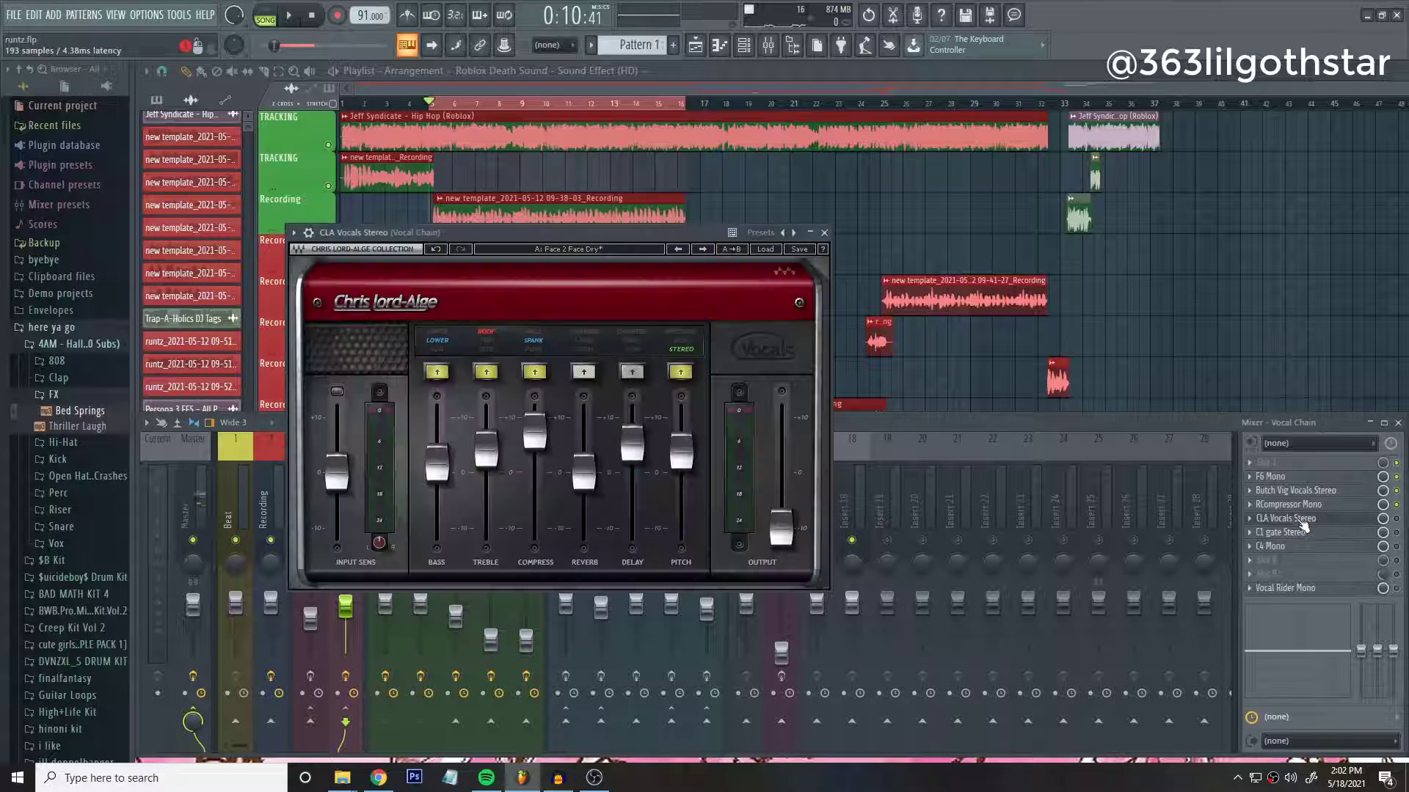
click(1402, 526)
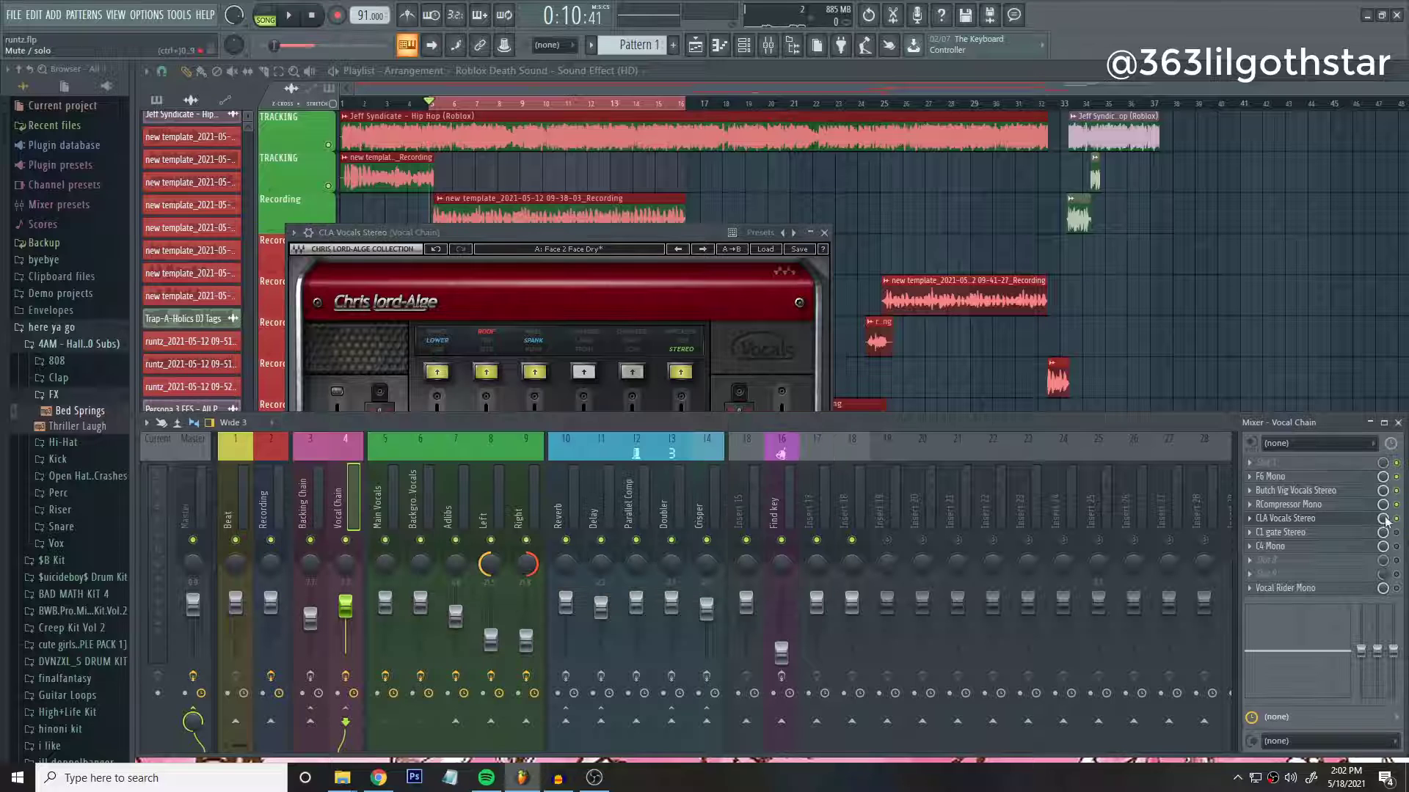
click(587, 233)
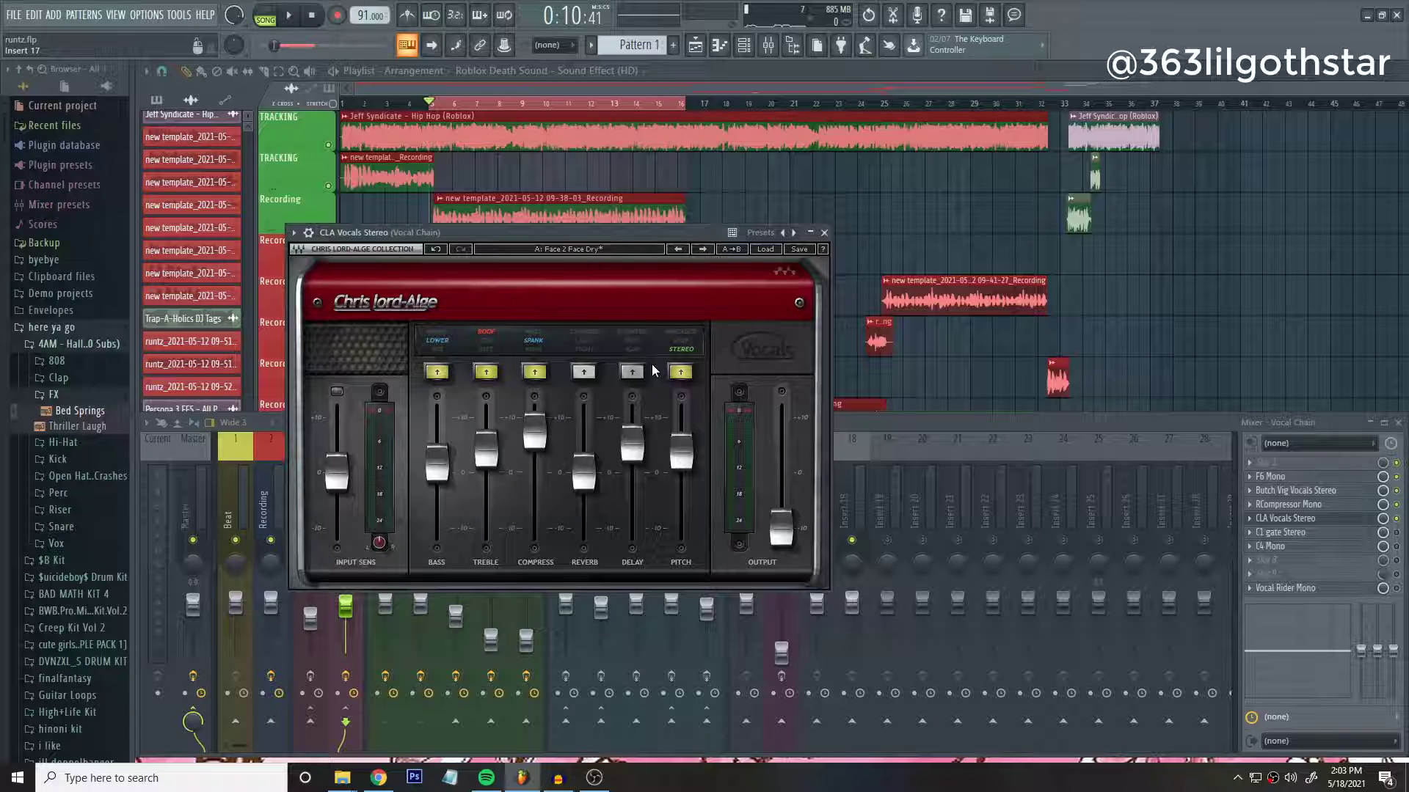
drag(604, 234, 1217, 272)
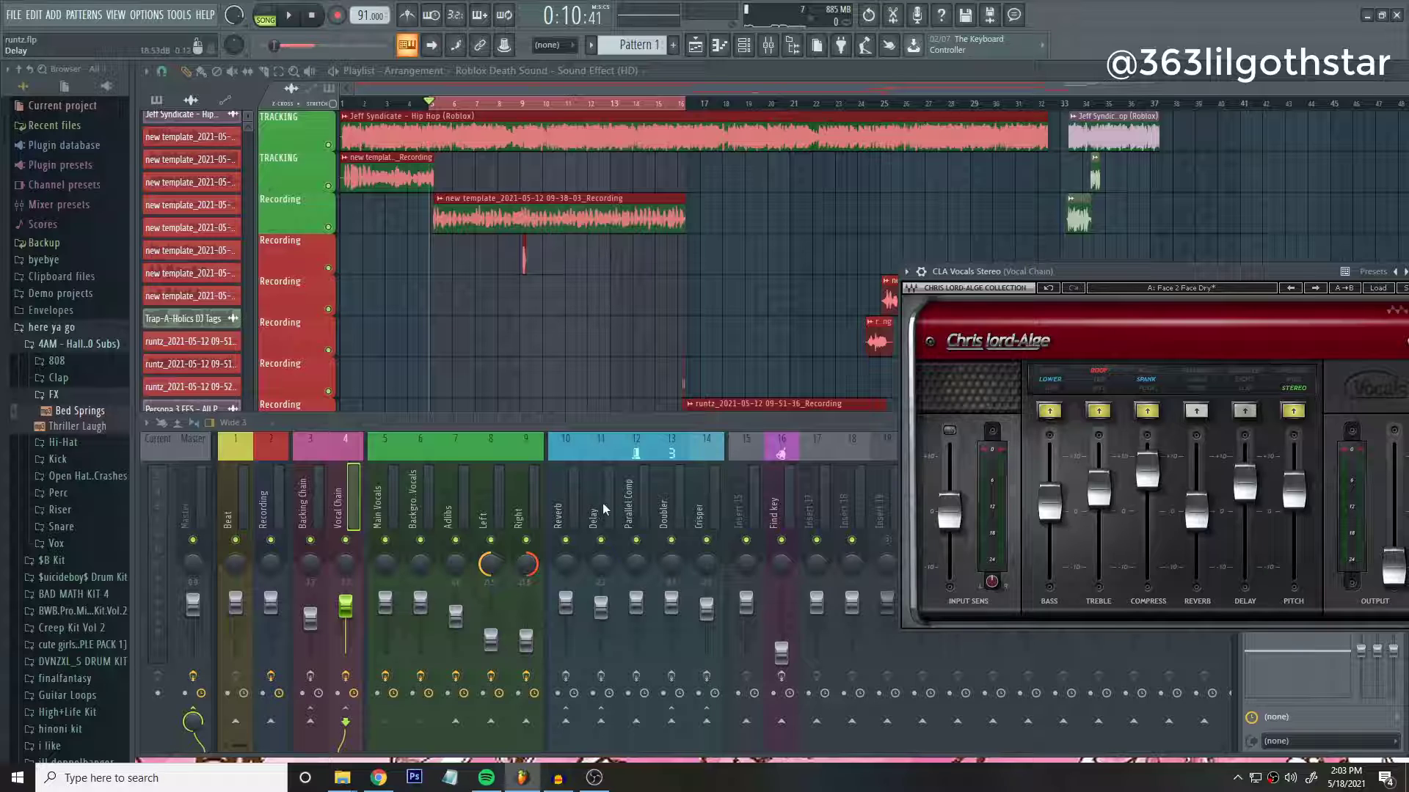
drag(1210, 272, 701, 268)
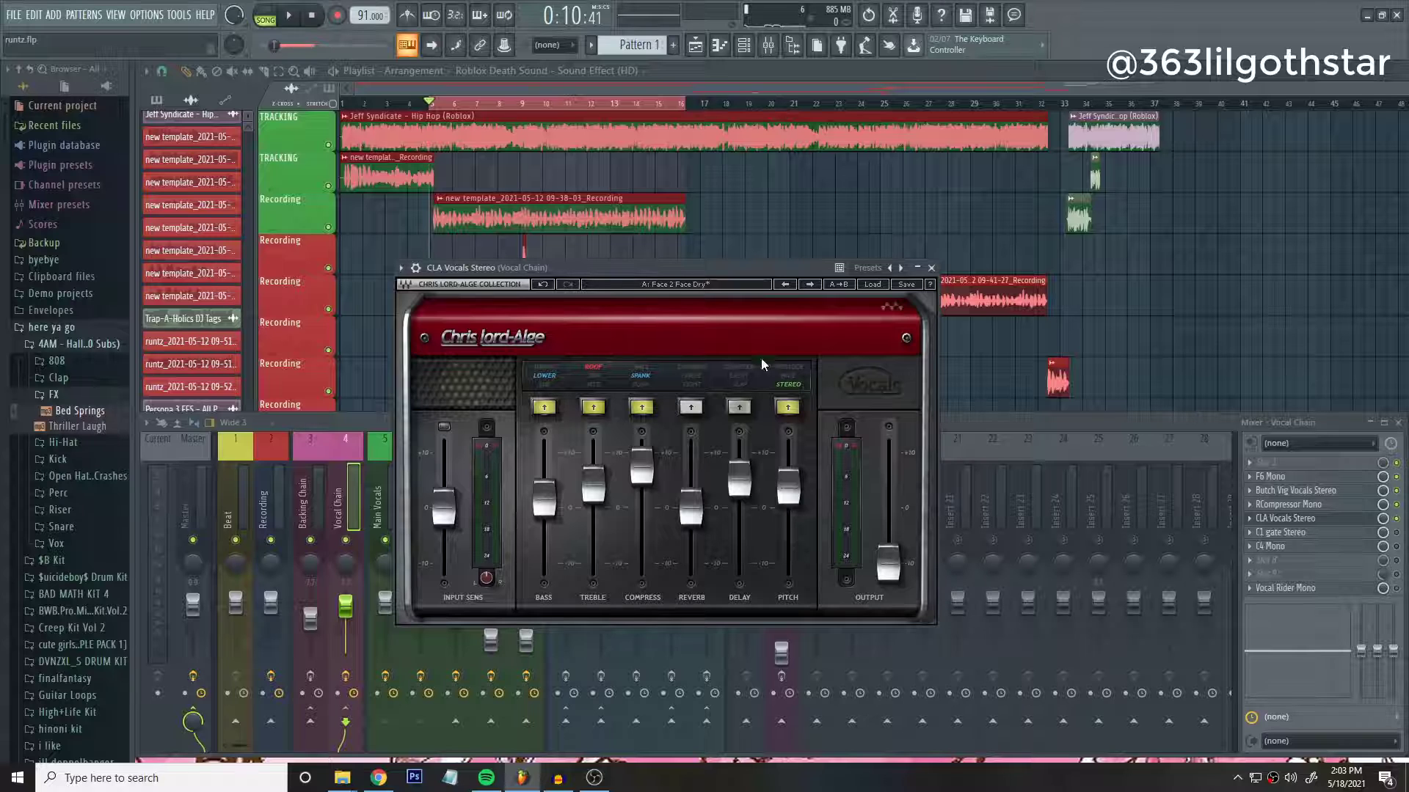
Close the CLA Vocals window and play the song to compare the vocals with the plugin on and off.
click(931, 268)
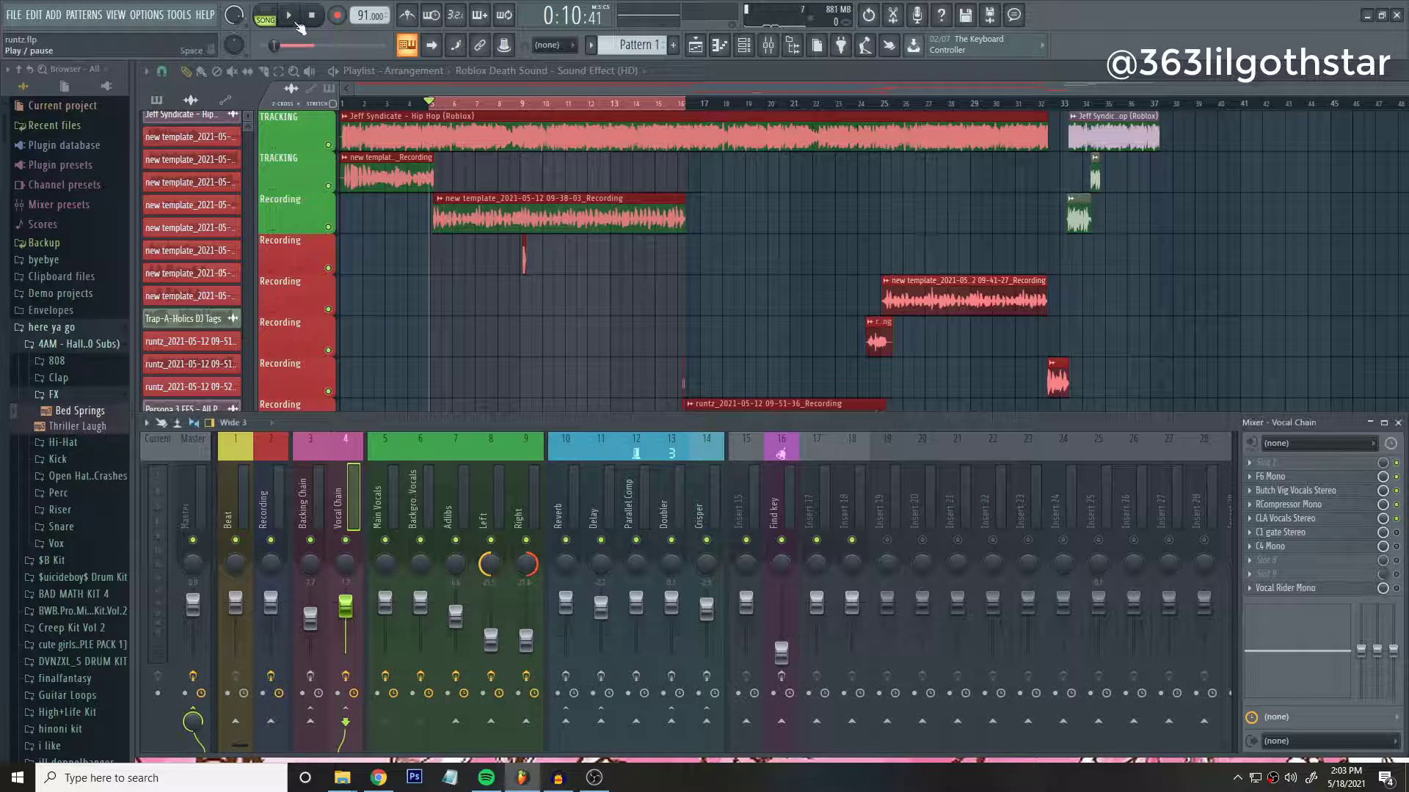
click(296, 24)
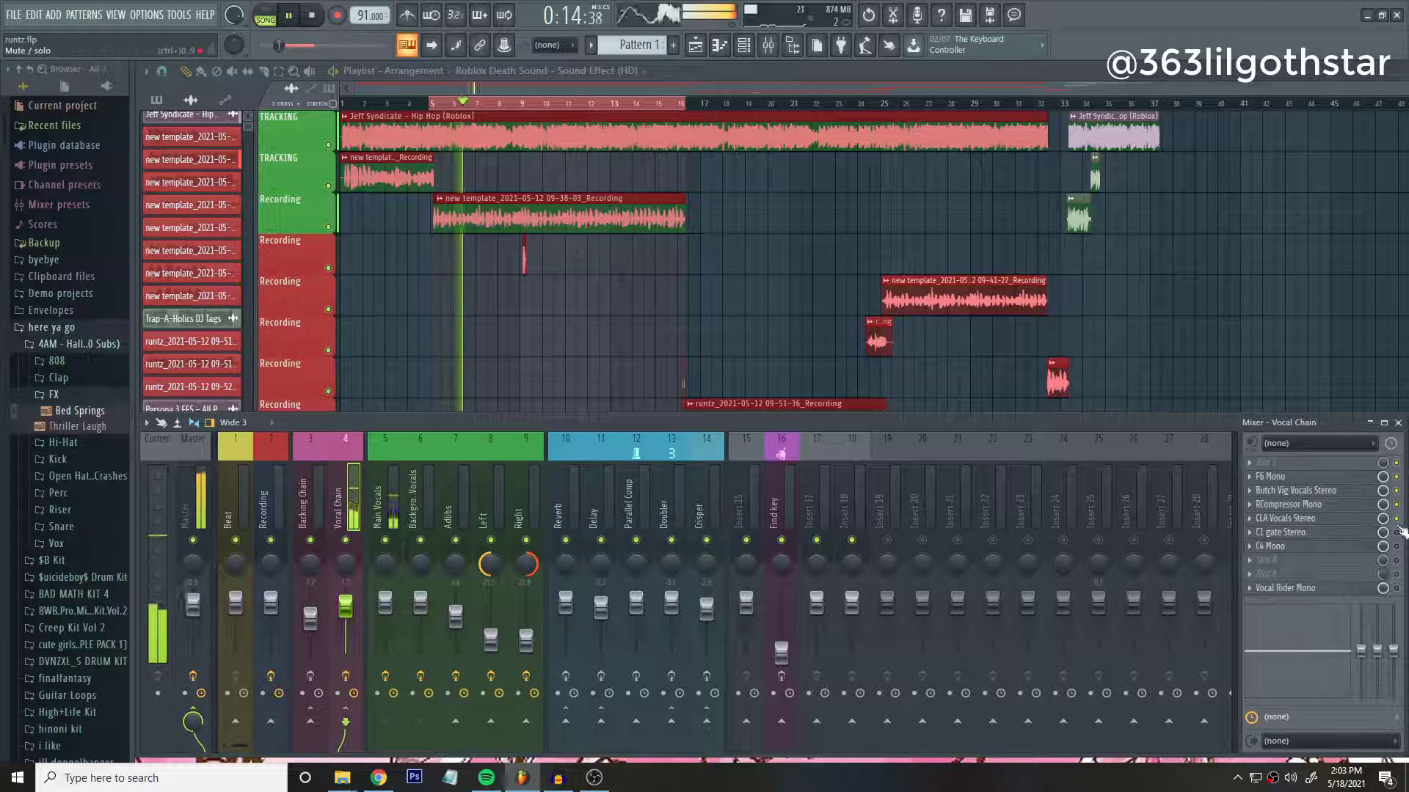
click(318, 16)
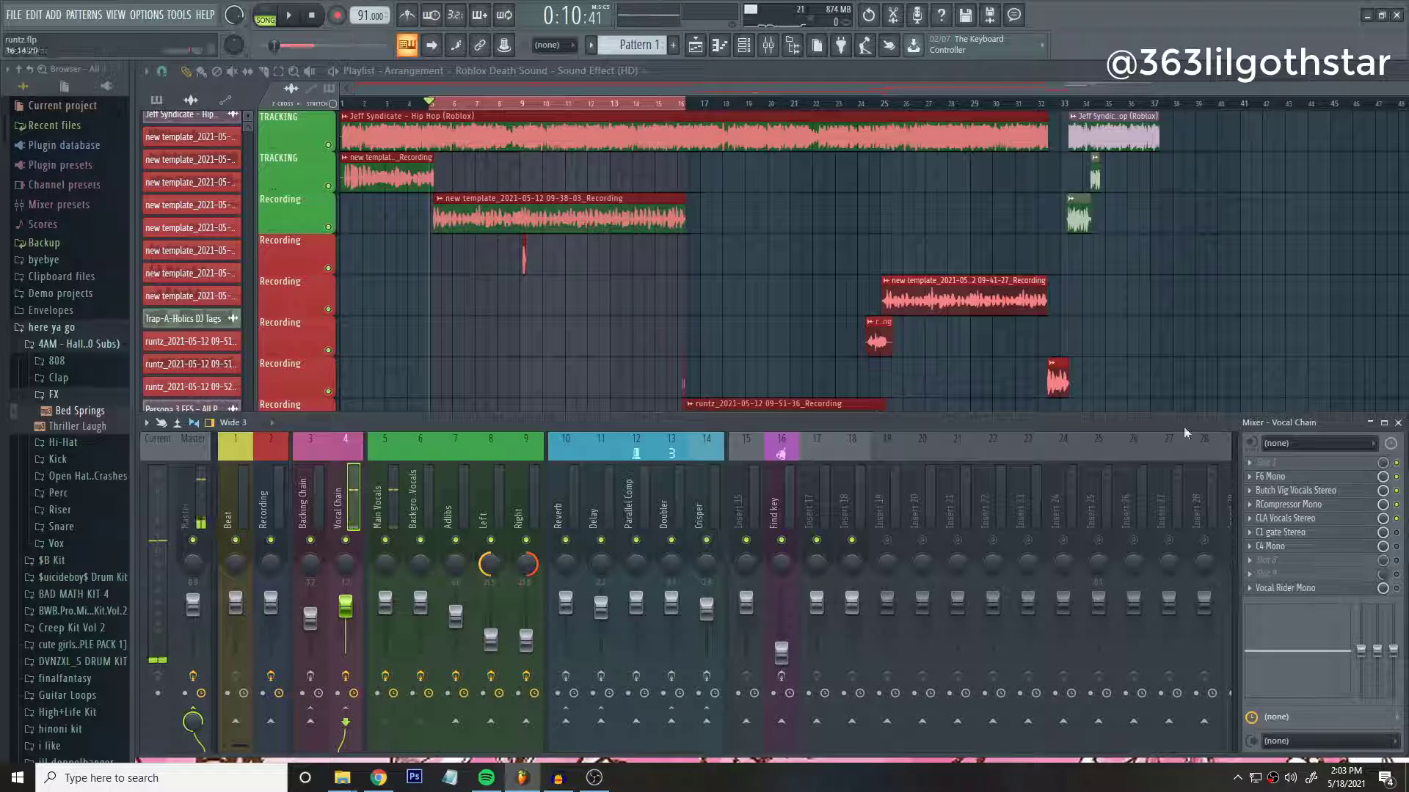
Open C1 gate Stereo on the Vocal Chain track, enable it and examine its gate, attack, release and hold settings.
click(1335, 536)
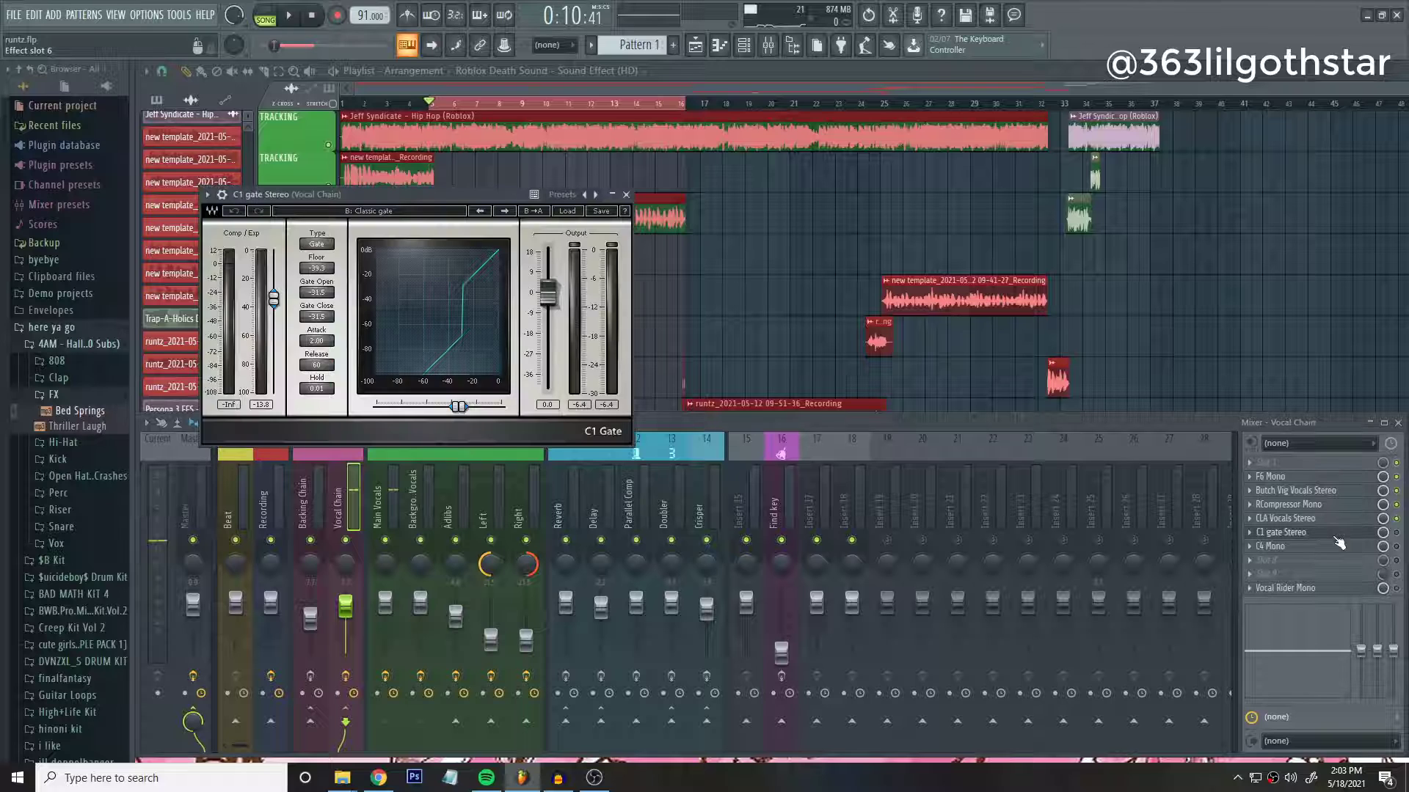
click(1387, 535)
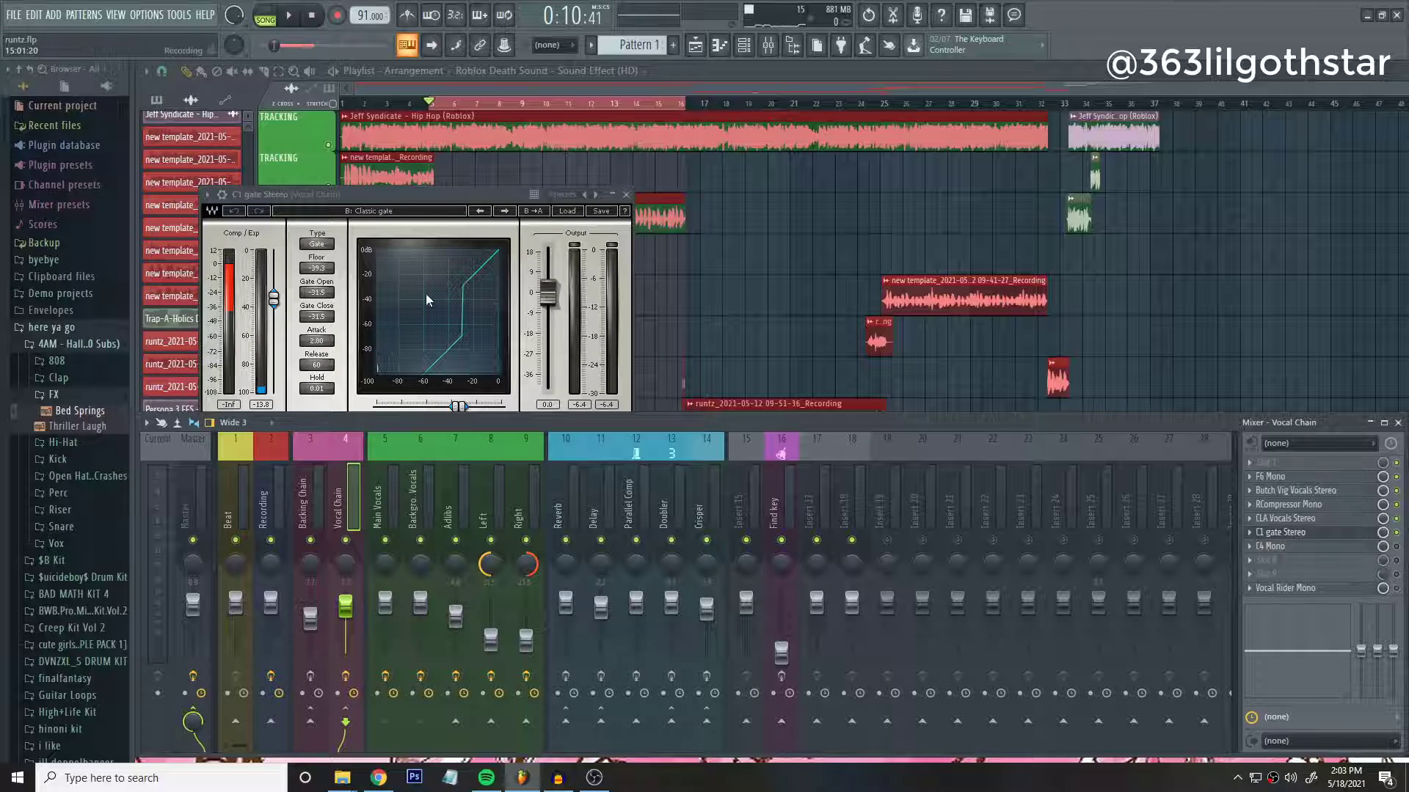
drag(374, 194, 501, 281)
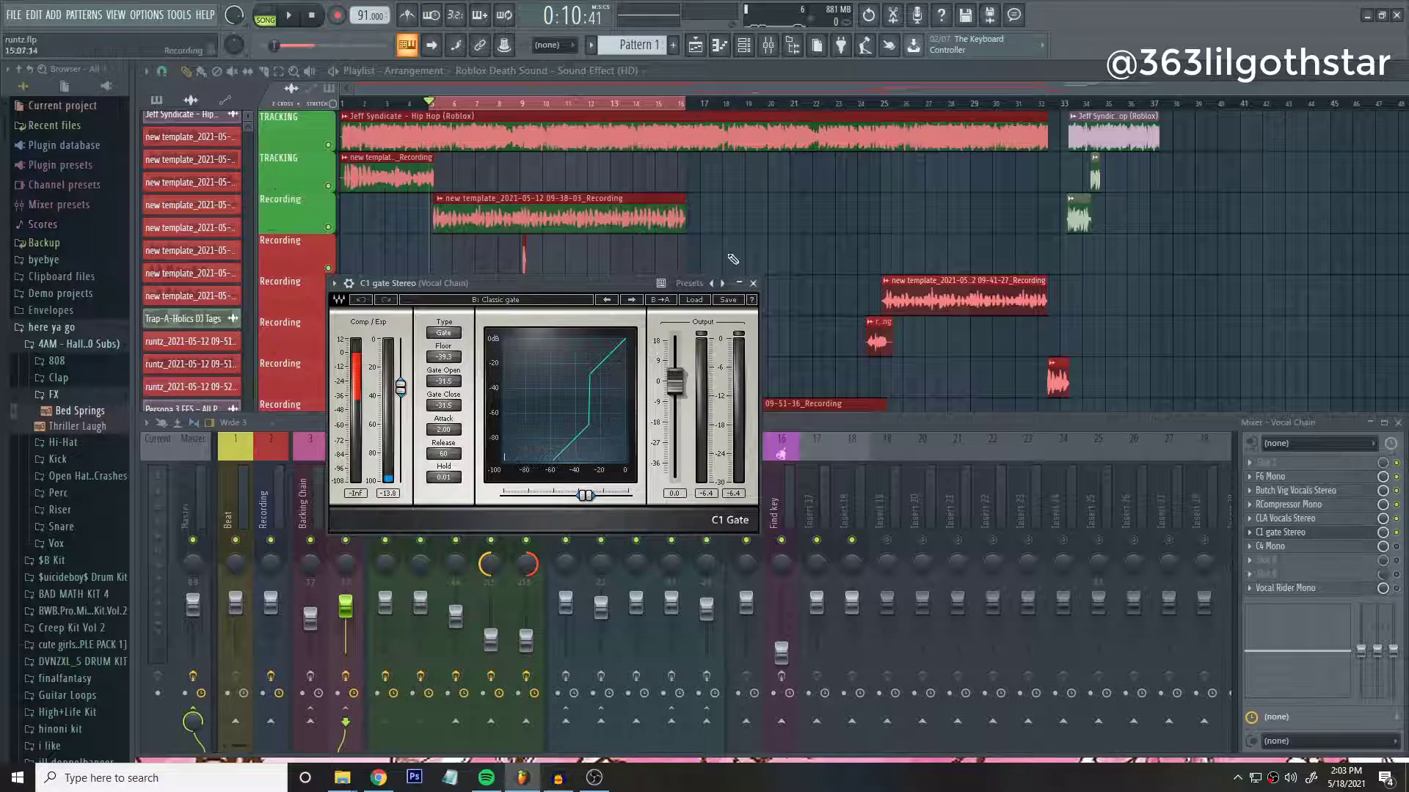
Play the song to compare the vocals with C1 gate Stereo off and on, leave it enabled and close its window.
click(1396, 543)
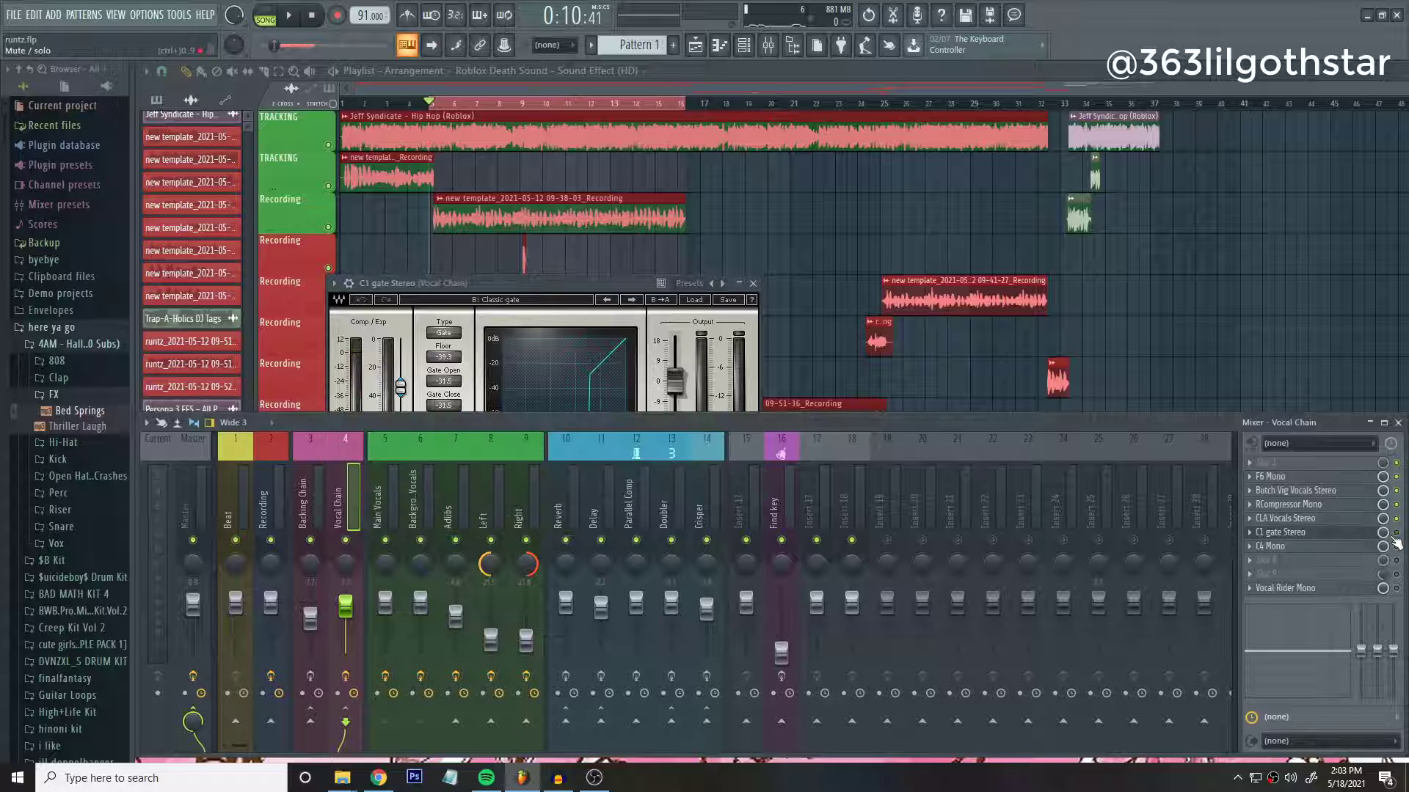
key(space)
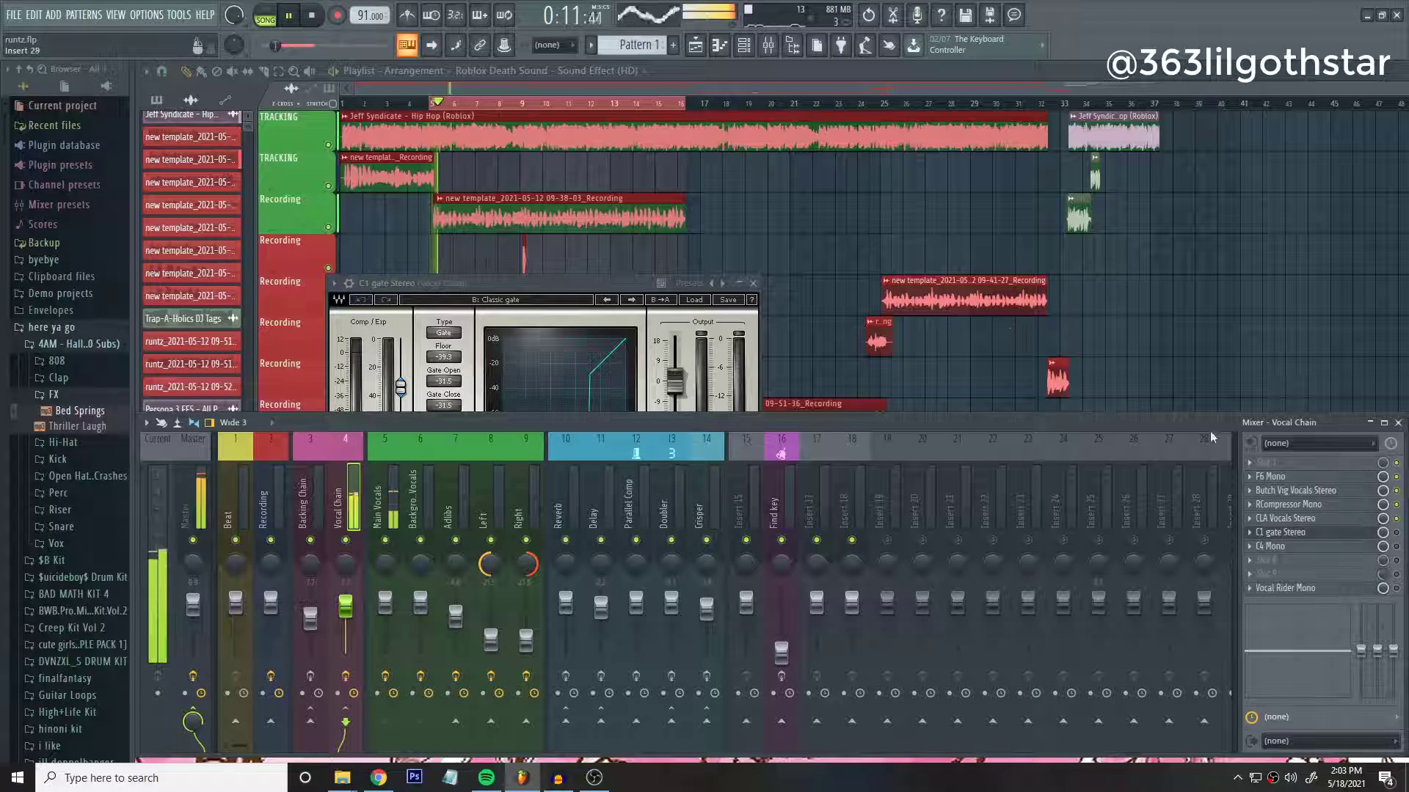
click(310, 22)
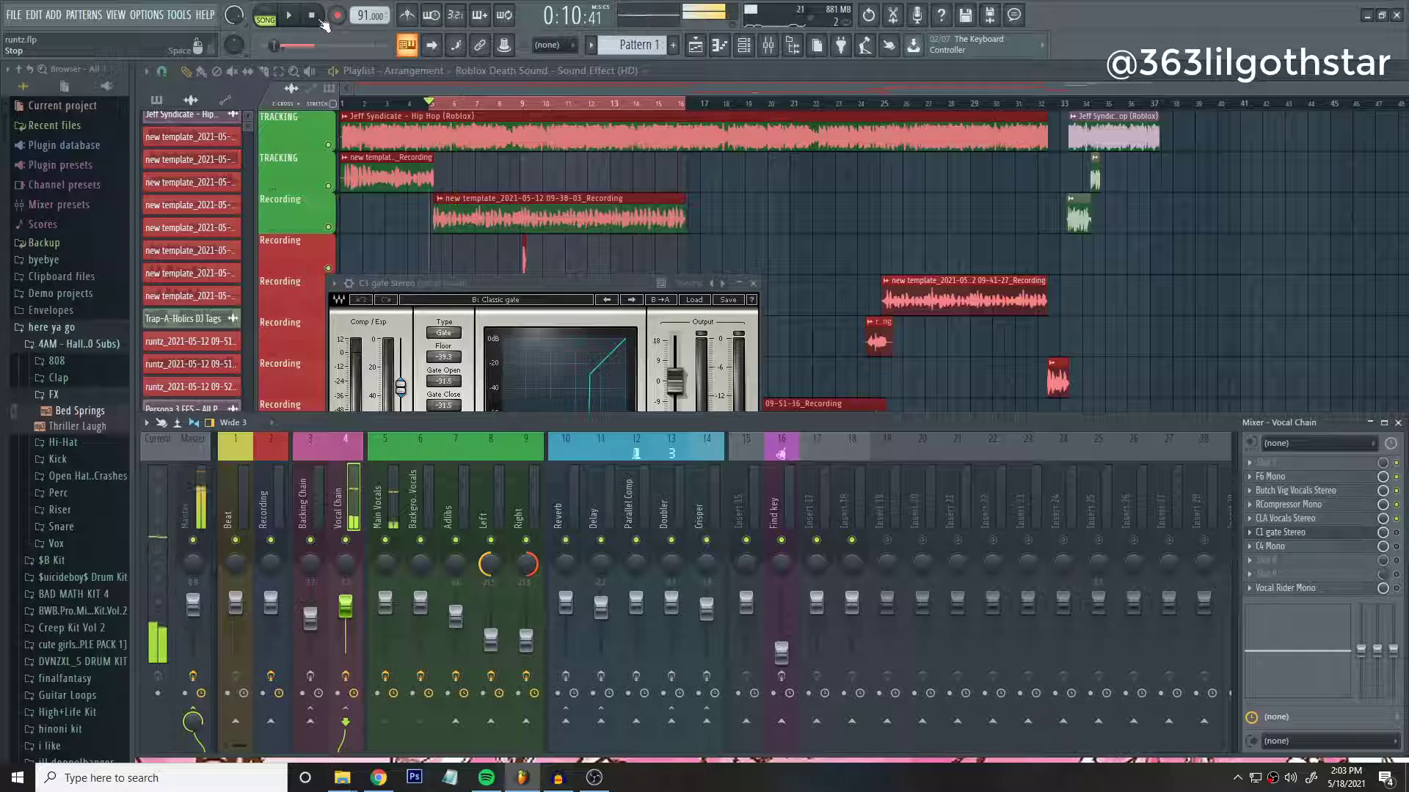
click(286, 15)
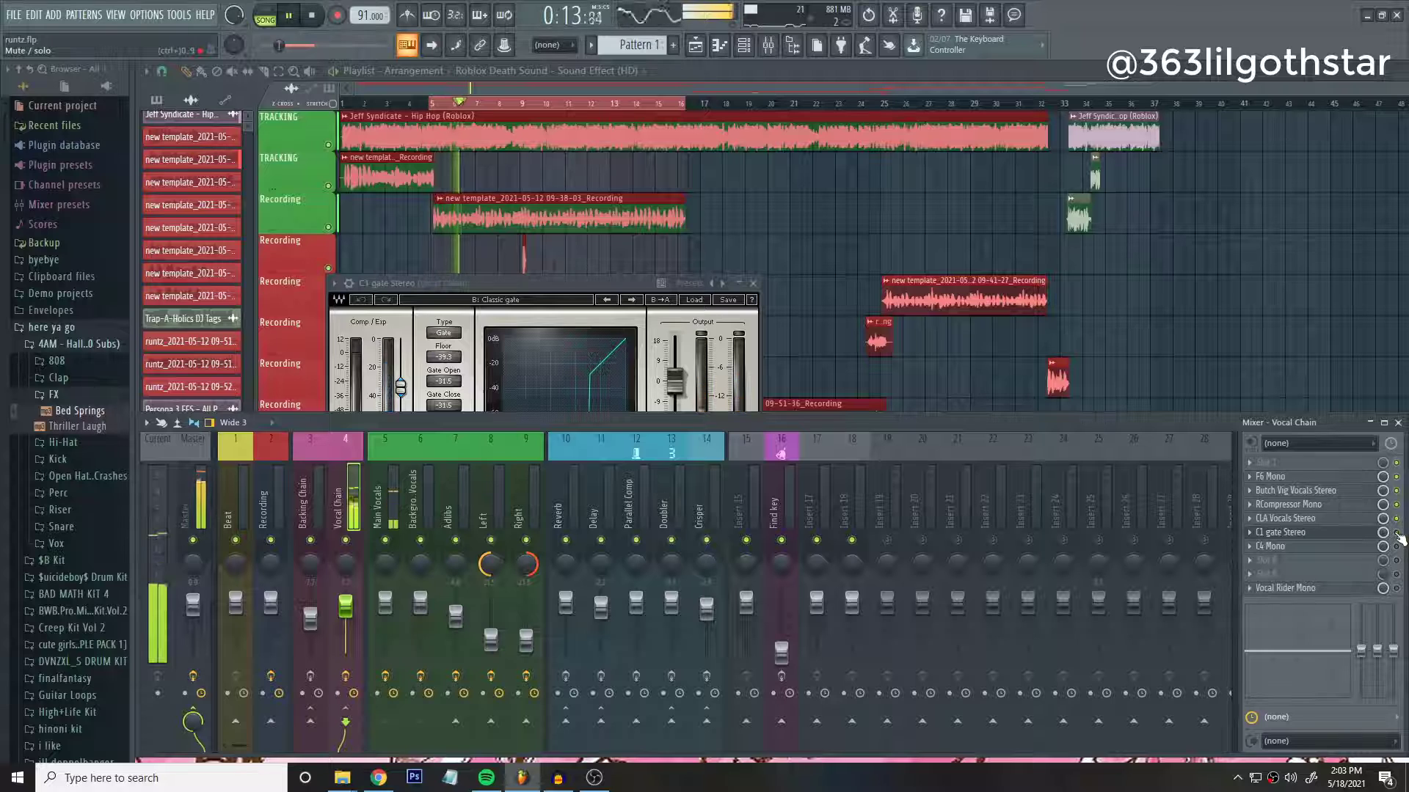
click(311, 18)
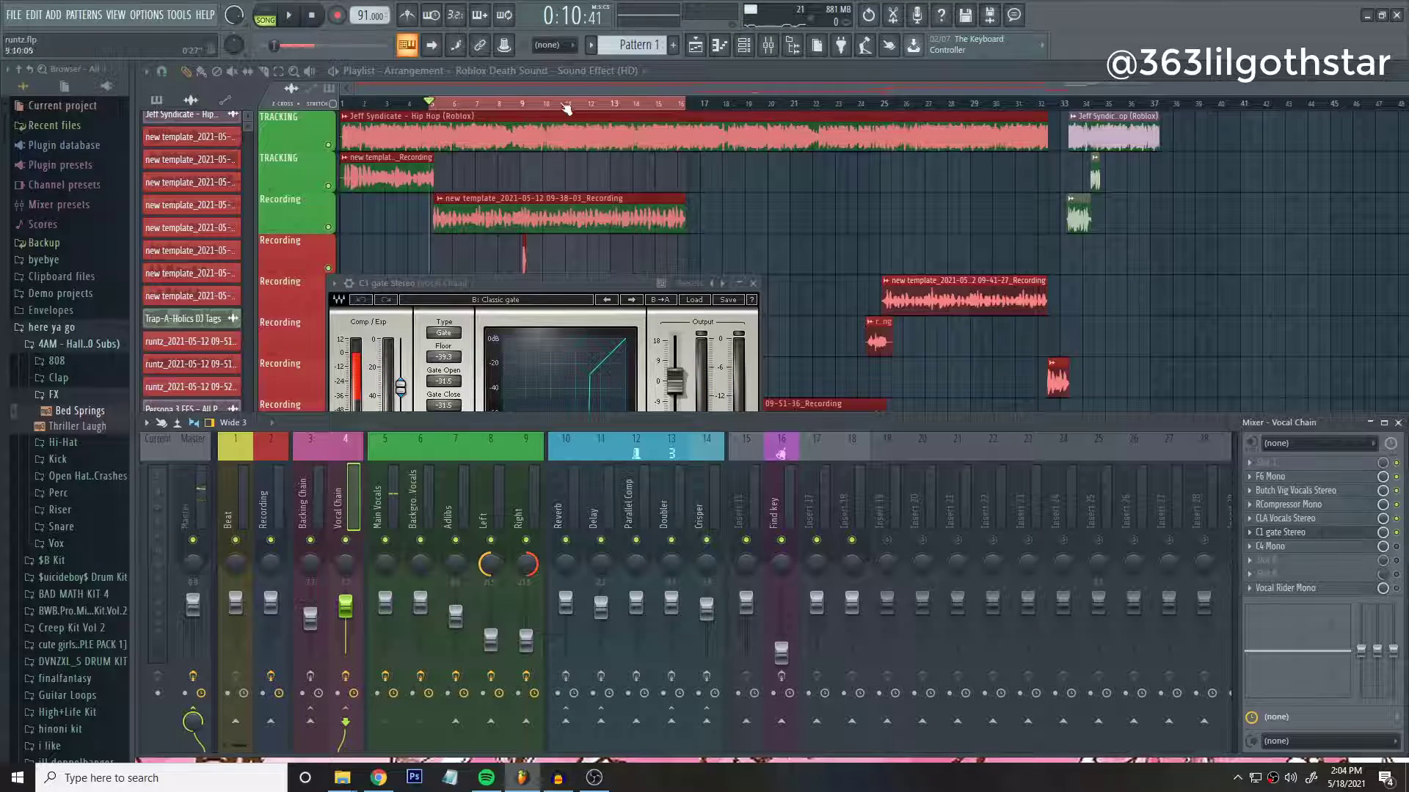
drag(611, 284, 642, 455)
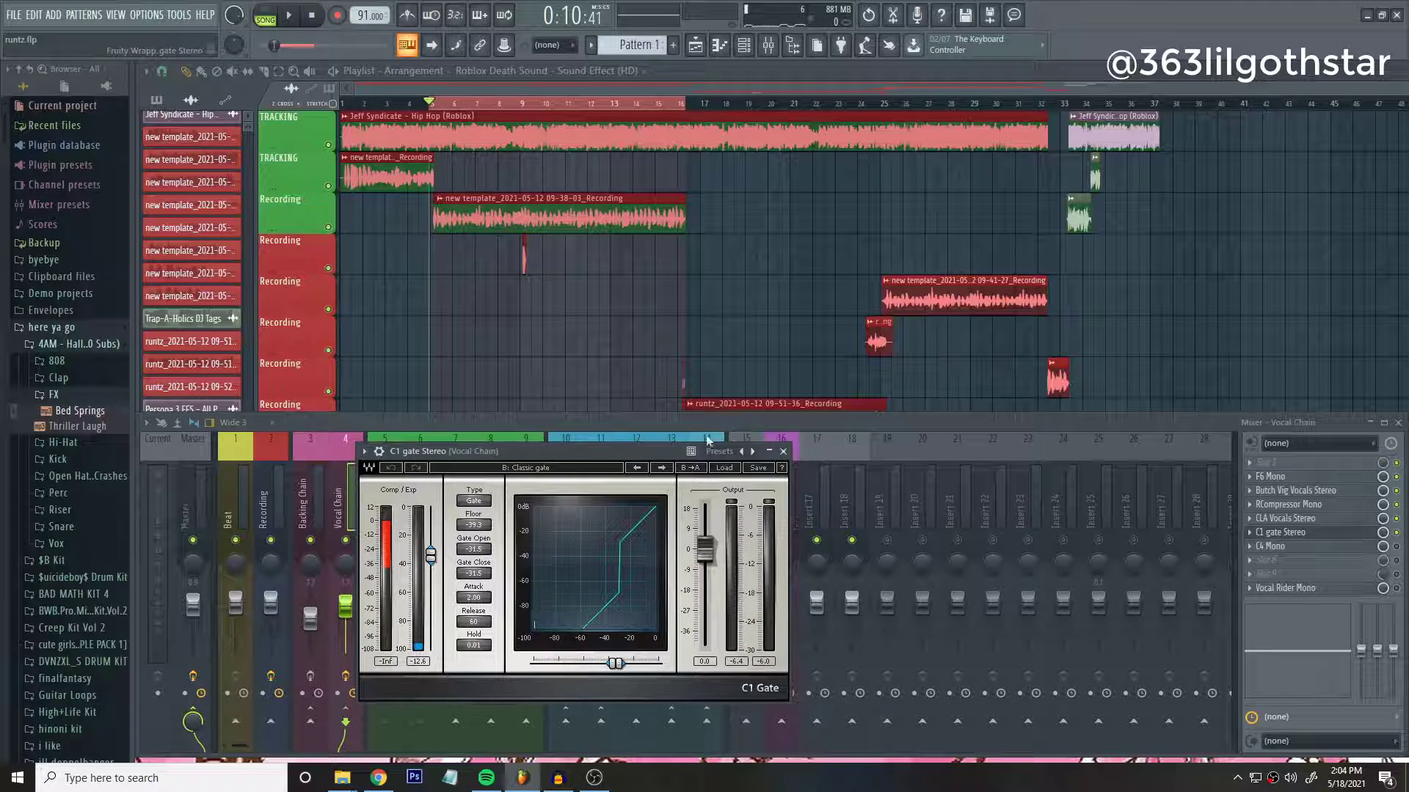
click(783, 452)
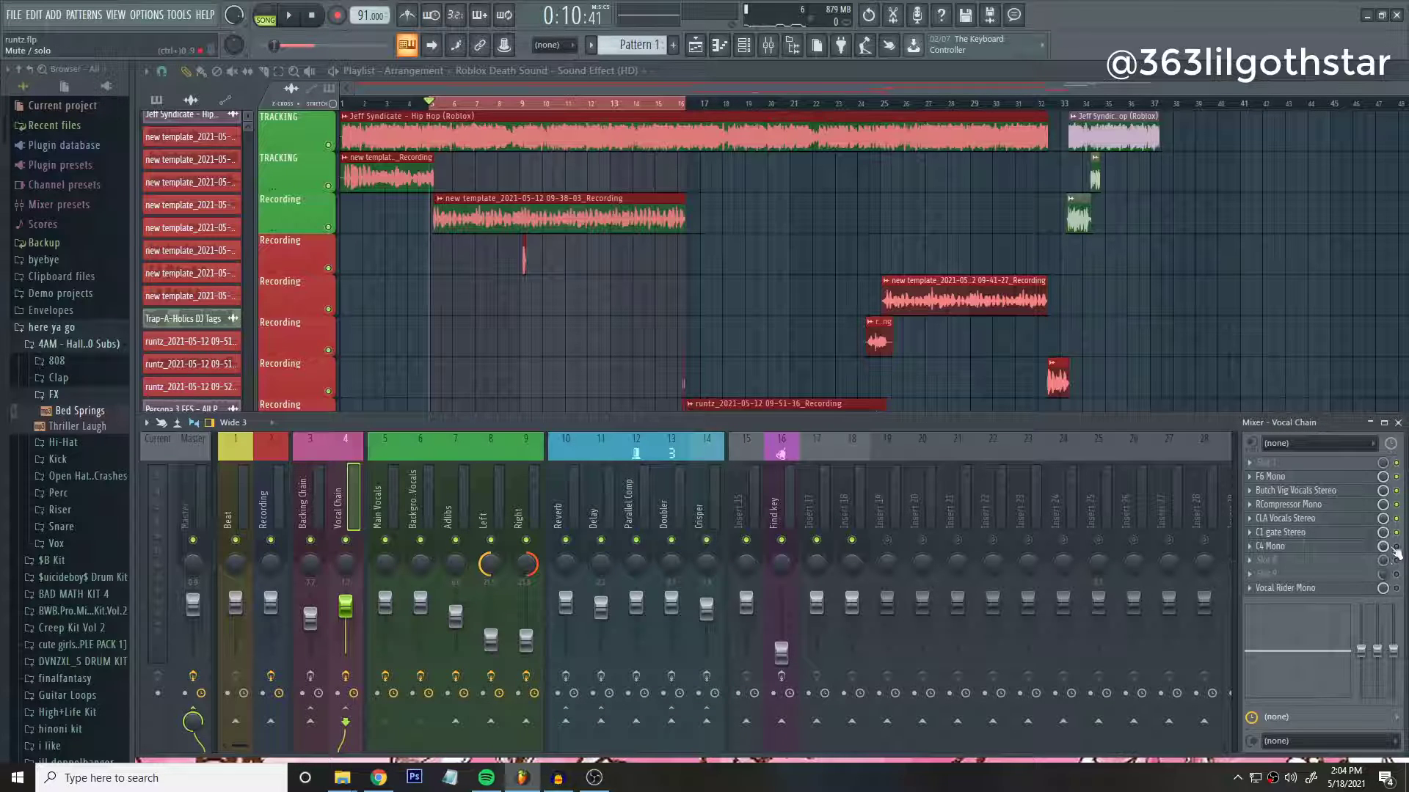
Enable C4 Mono on the Vocal Chain track, show its settings and play the song to compare it on and off.
click(1335, 546)
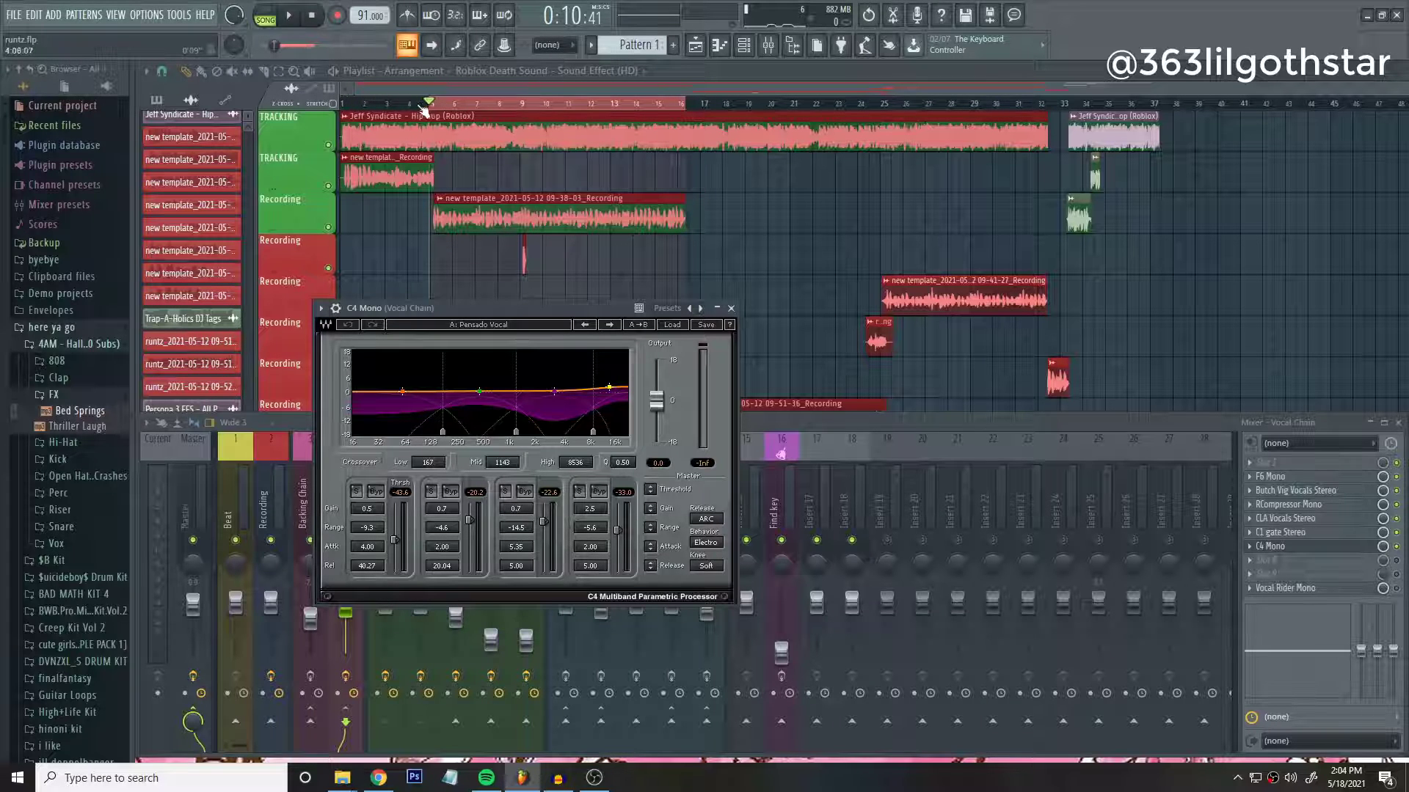
scroll(458, 111, up, 5)
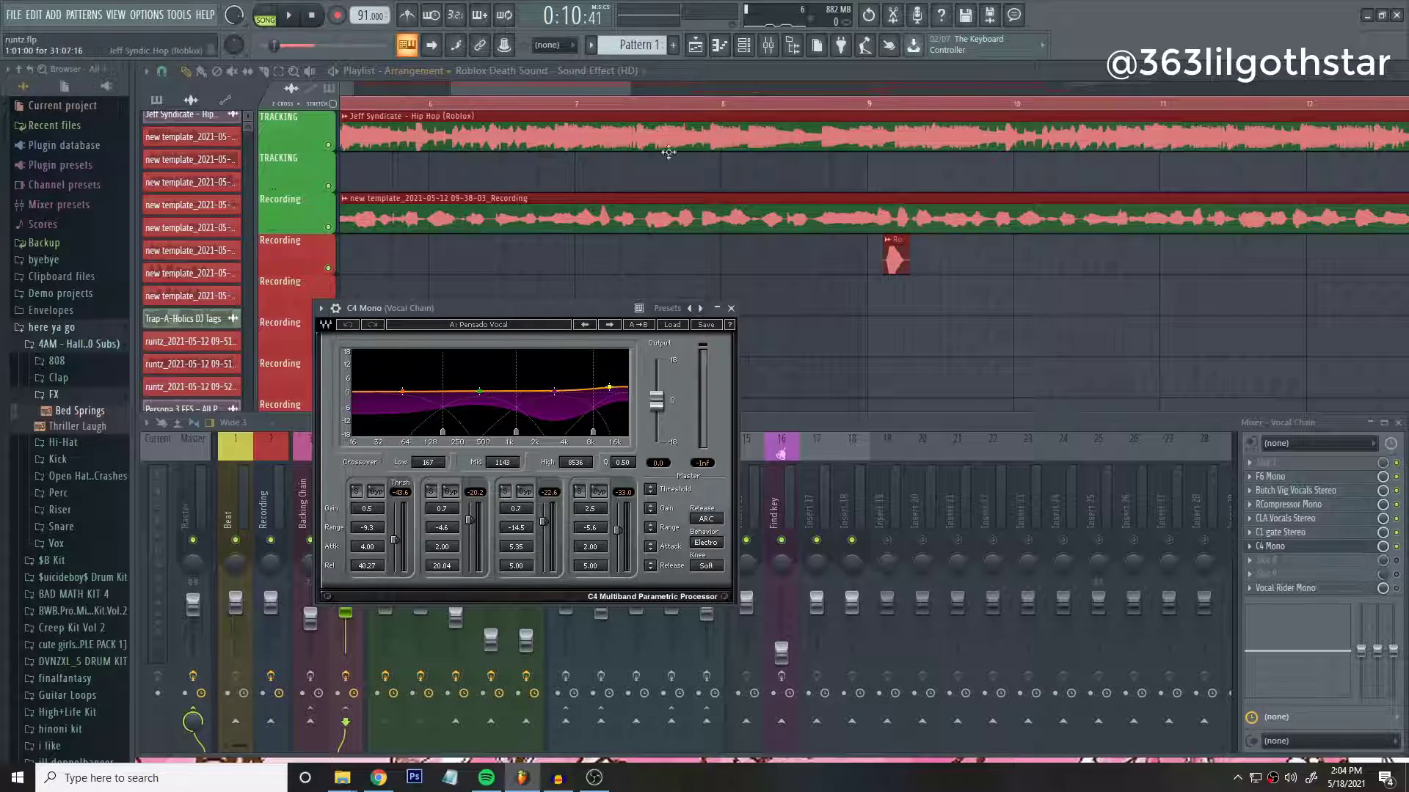
scroll(583, 110, down, 4)
scroll(514, 105, up, 4)
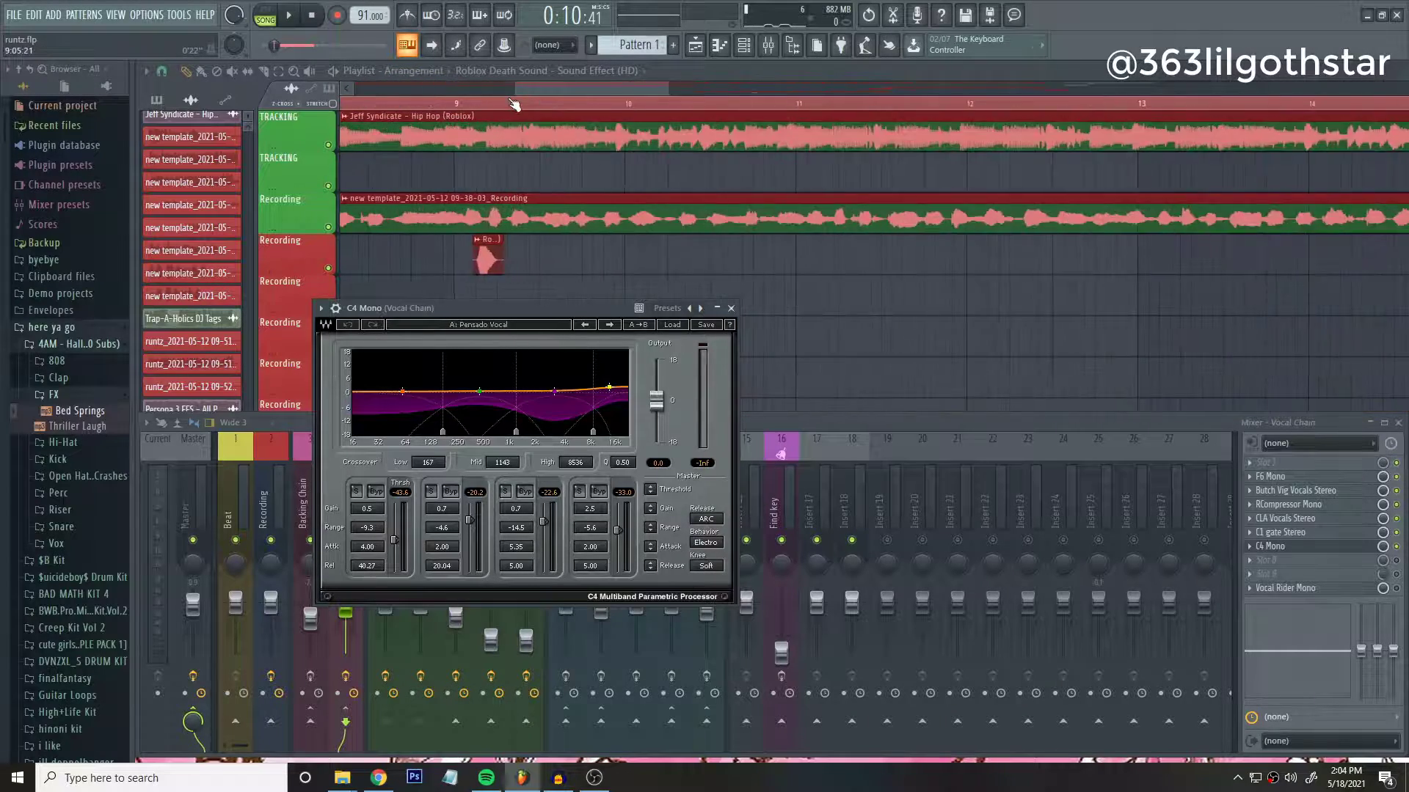
scroll(514, 105, down, 5)
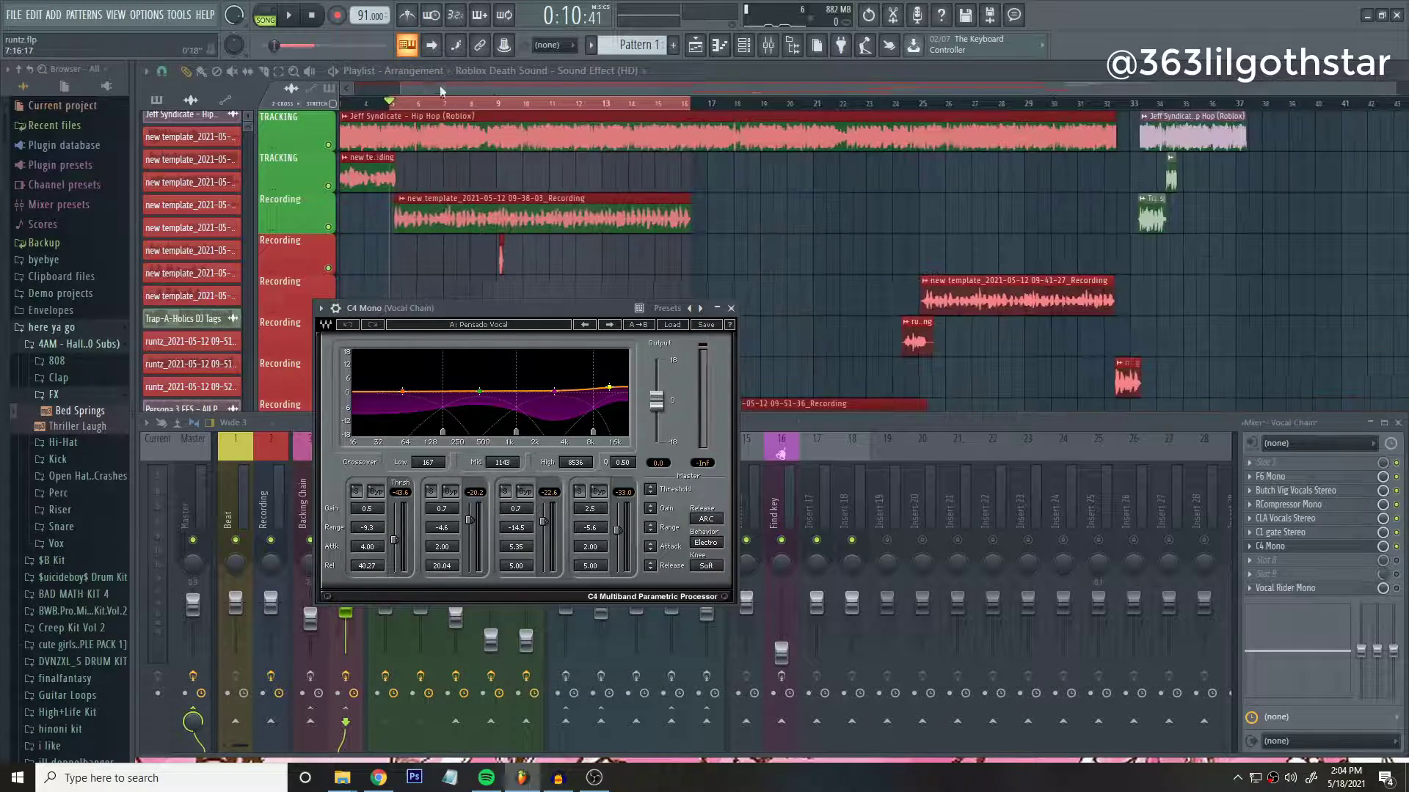
click(292, 22)
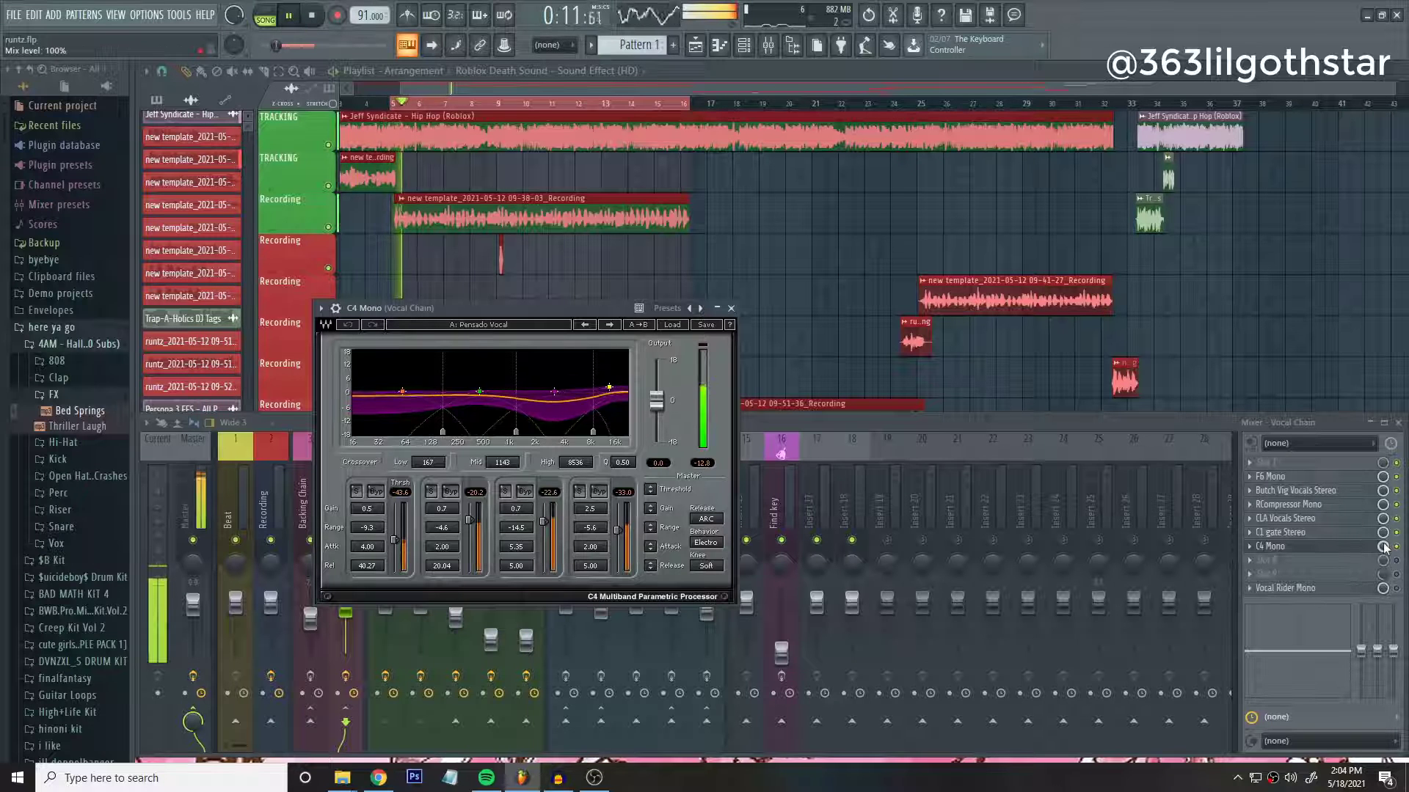
click(1400, 559)
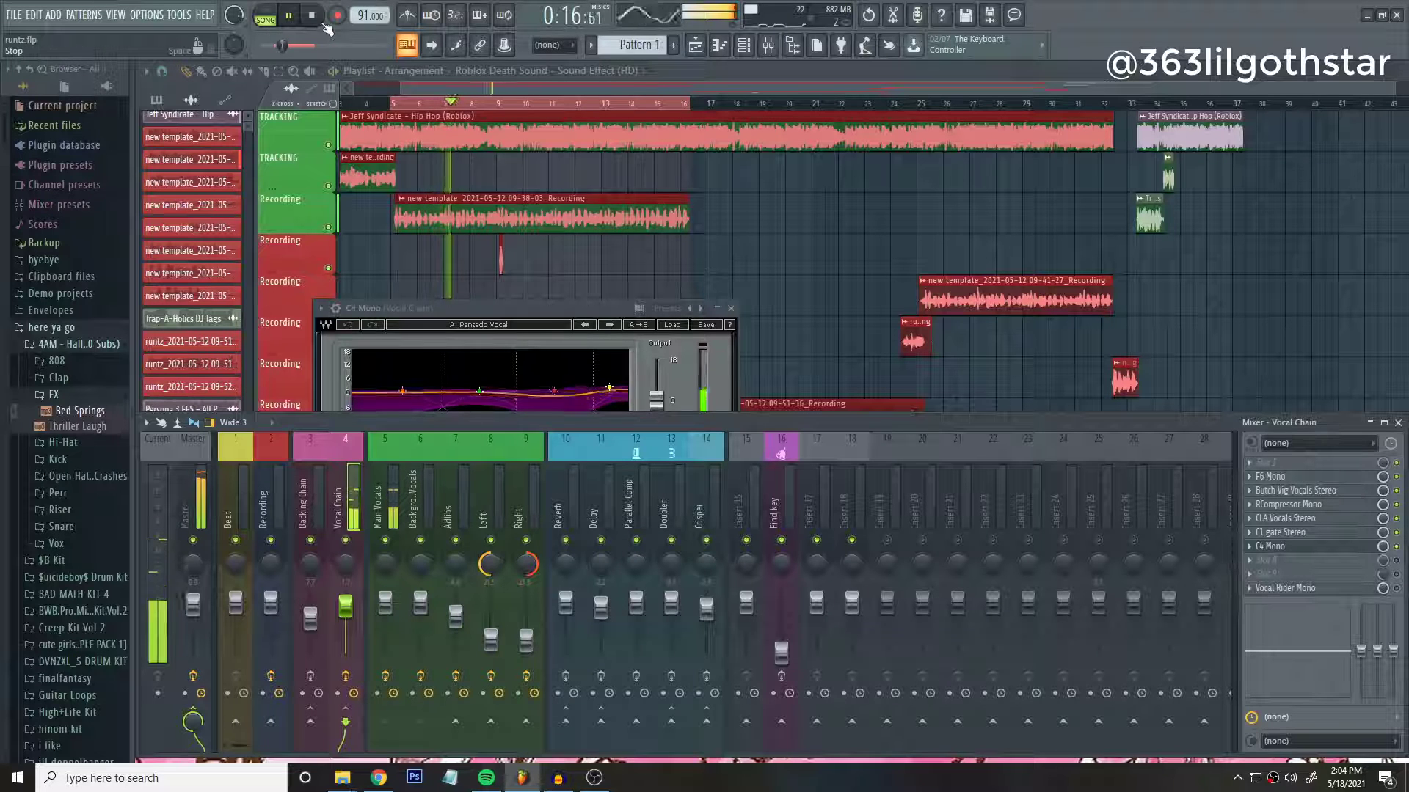
key(space)
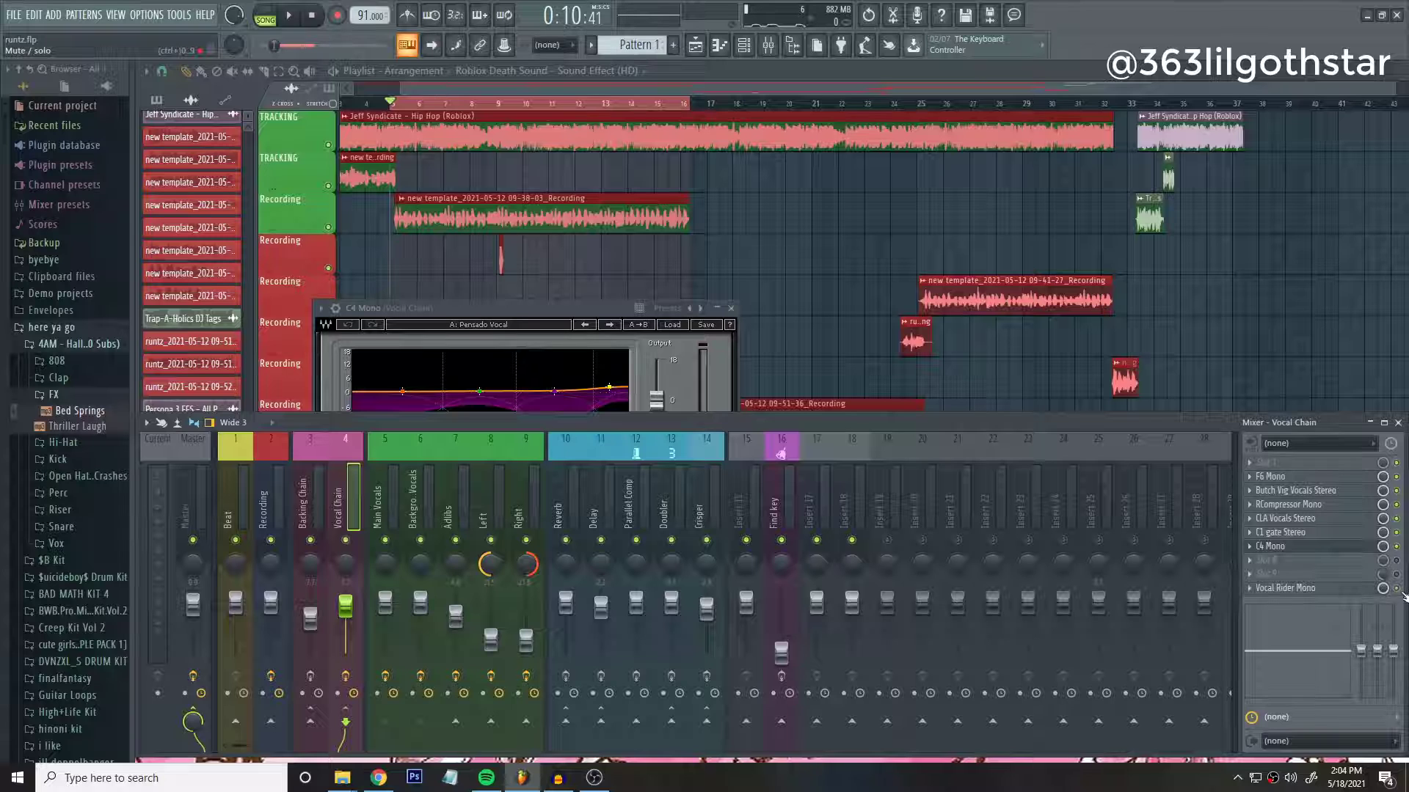
Enable Vocal Rider Mono on the Vocal Chain track, play the song to compare it on and off, and close its window.
click(1284, 587)
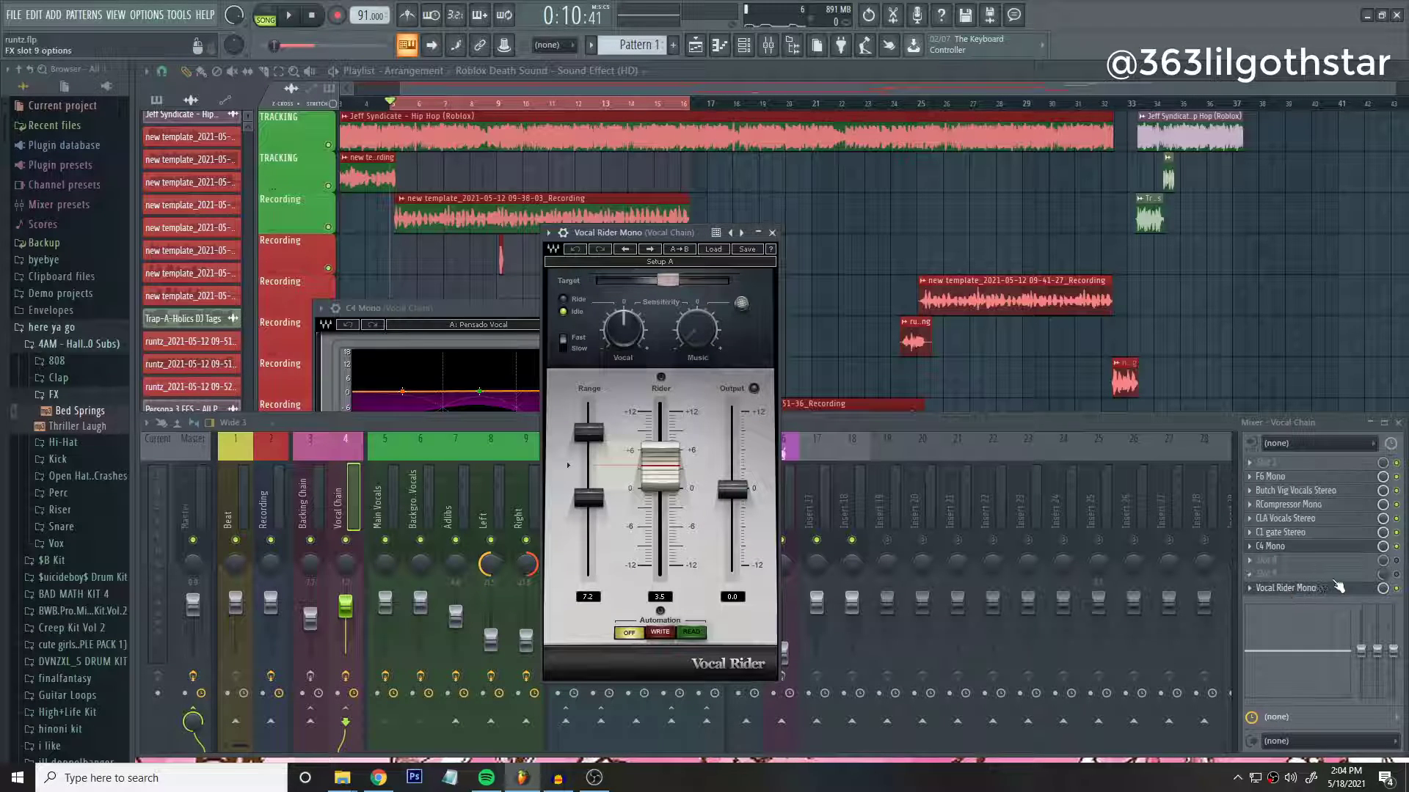
click(293, 18)
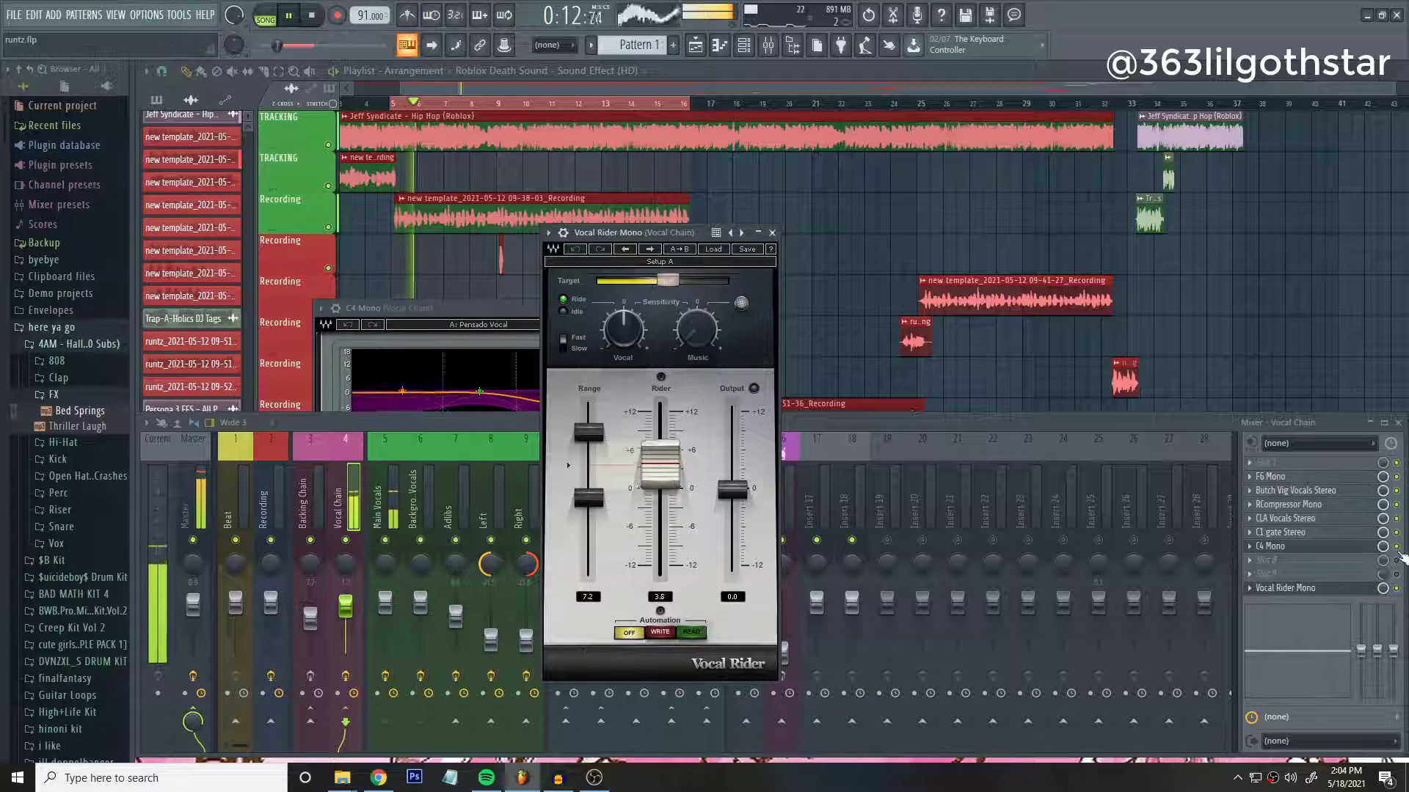
click(1403, 599)
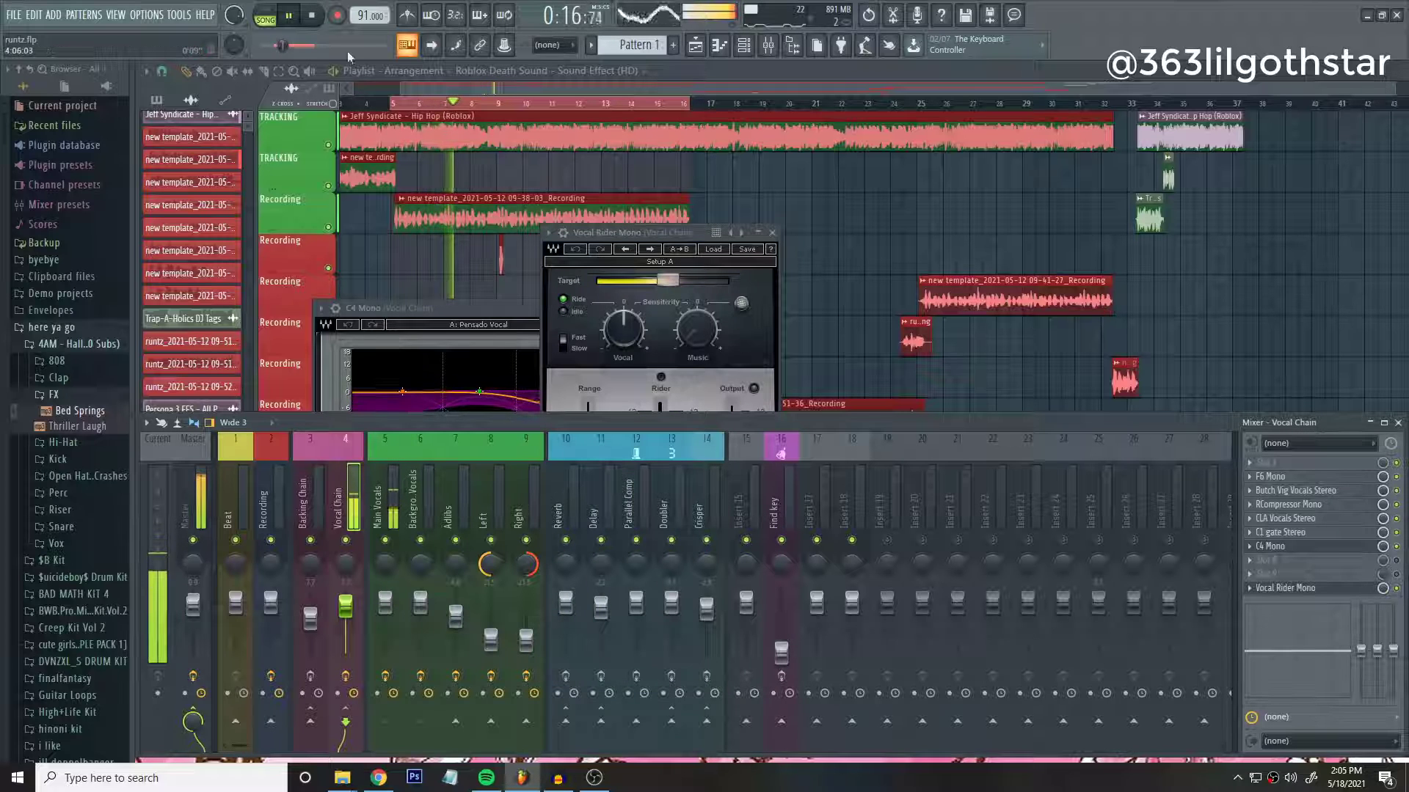
key(space)
click(776, 240)
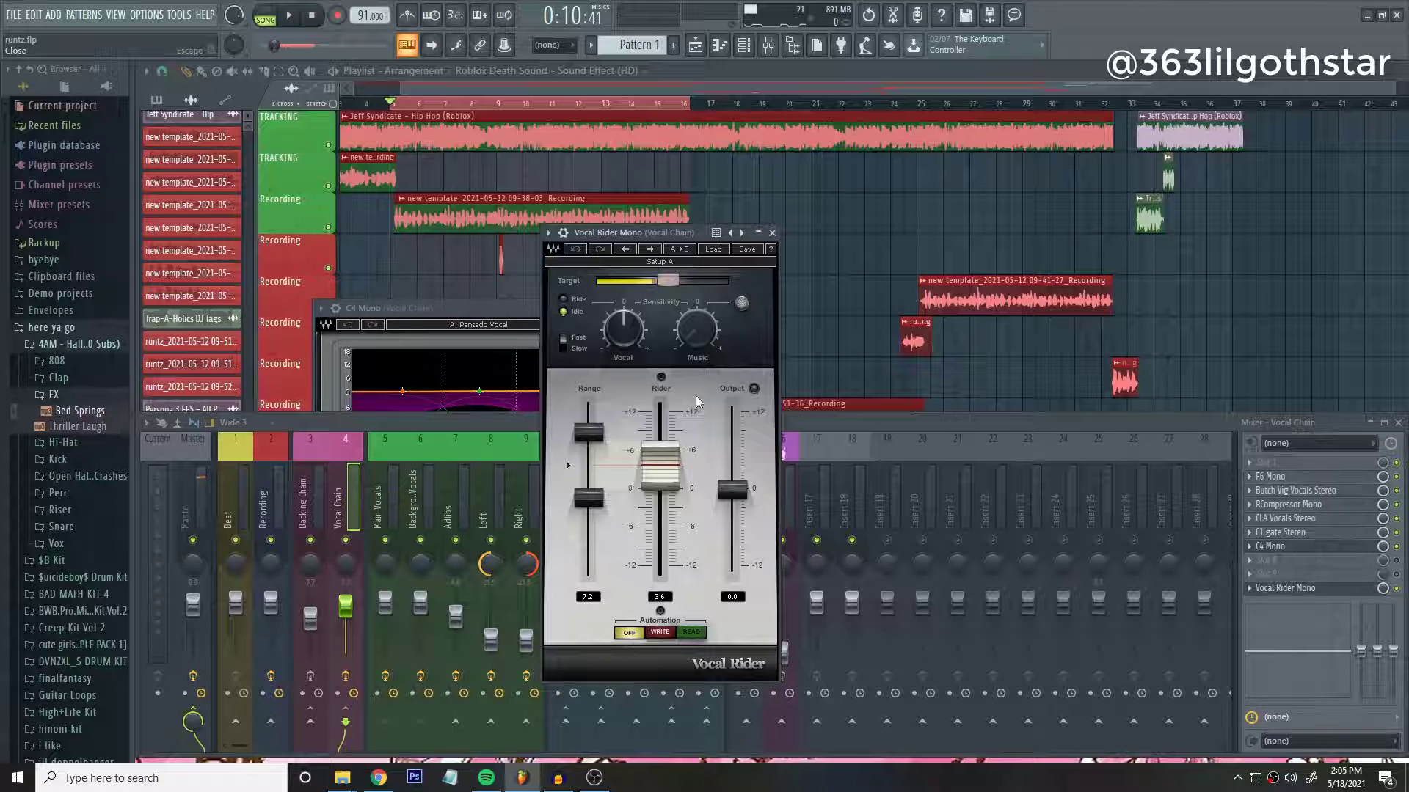
click(772, 233)
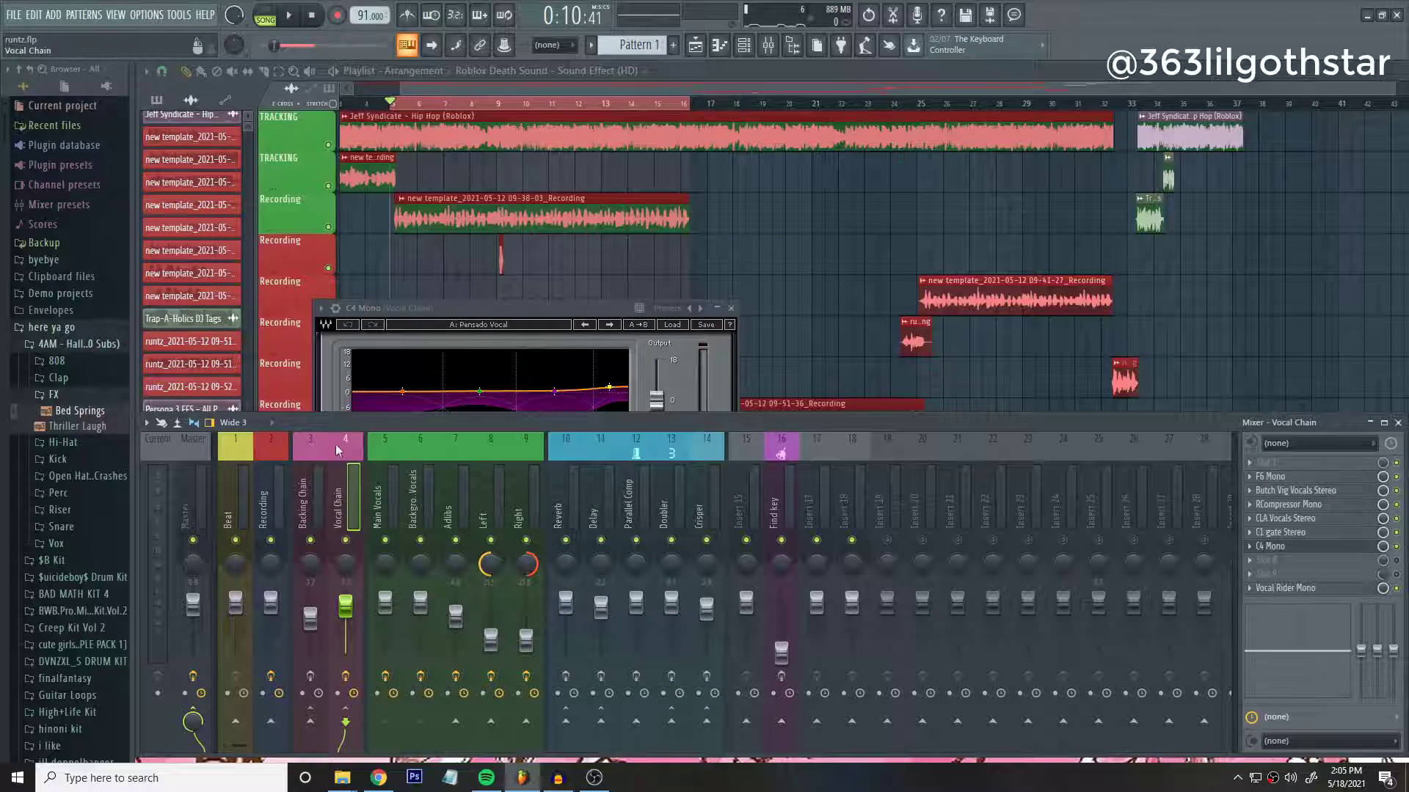
Enable the effects slots on the Reverb track and examine the ValhallaVintageVerb settings, closing the plugin window when done.
click(564, 516)
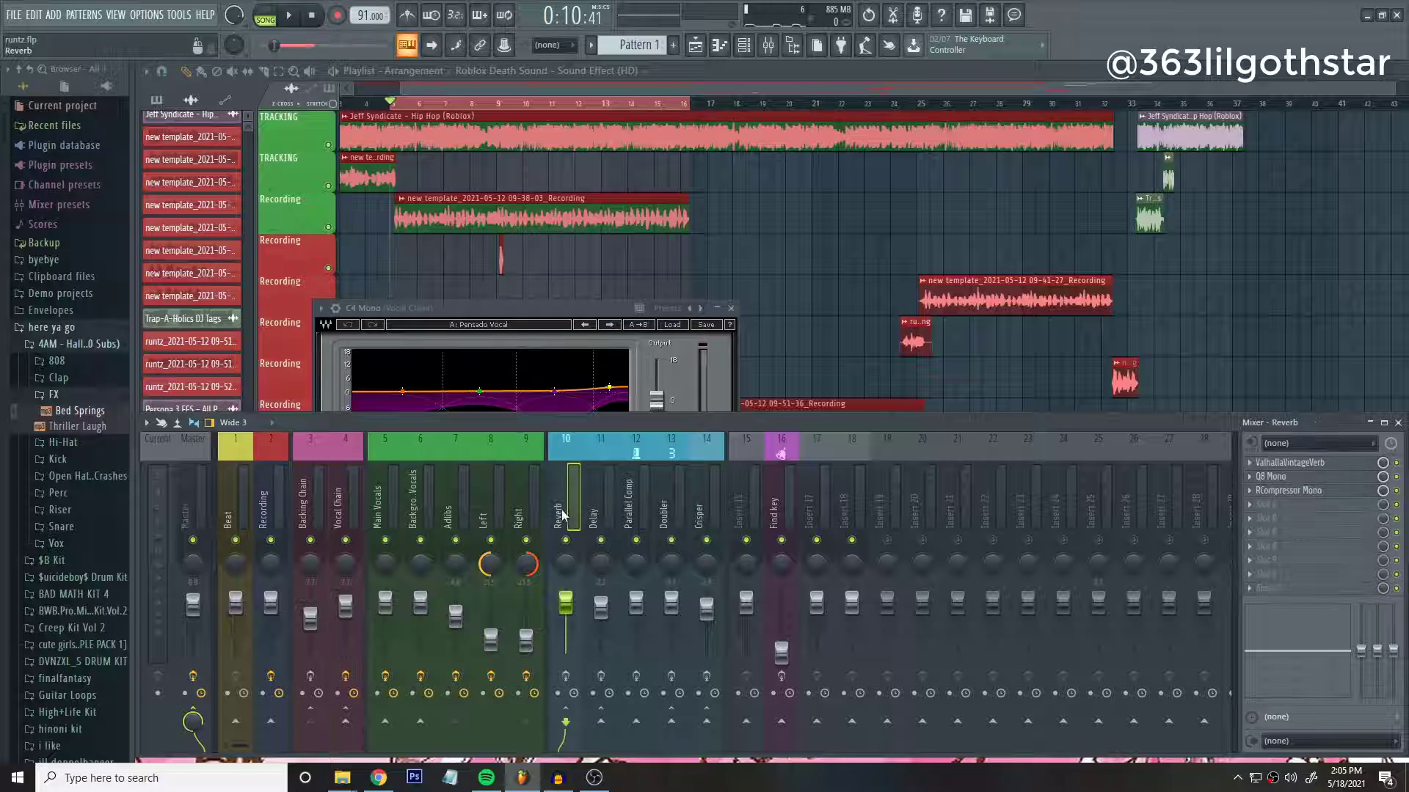
click(345, 506)
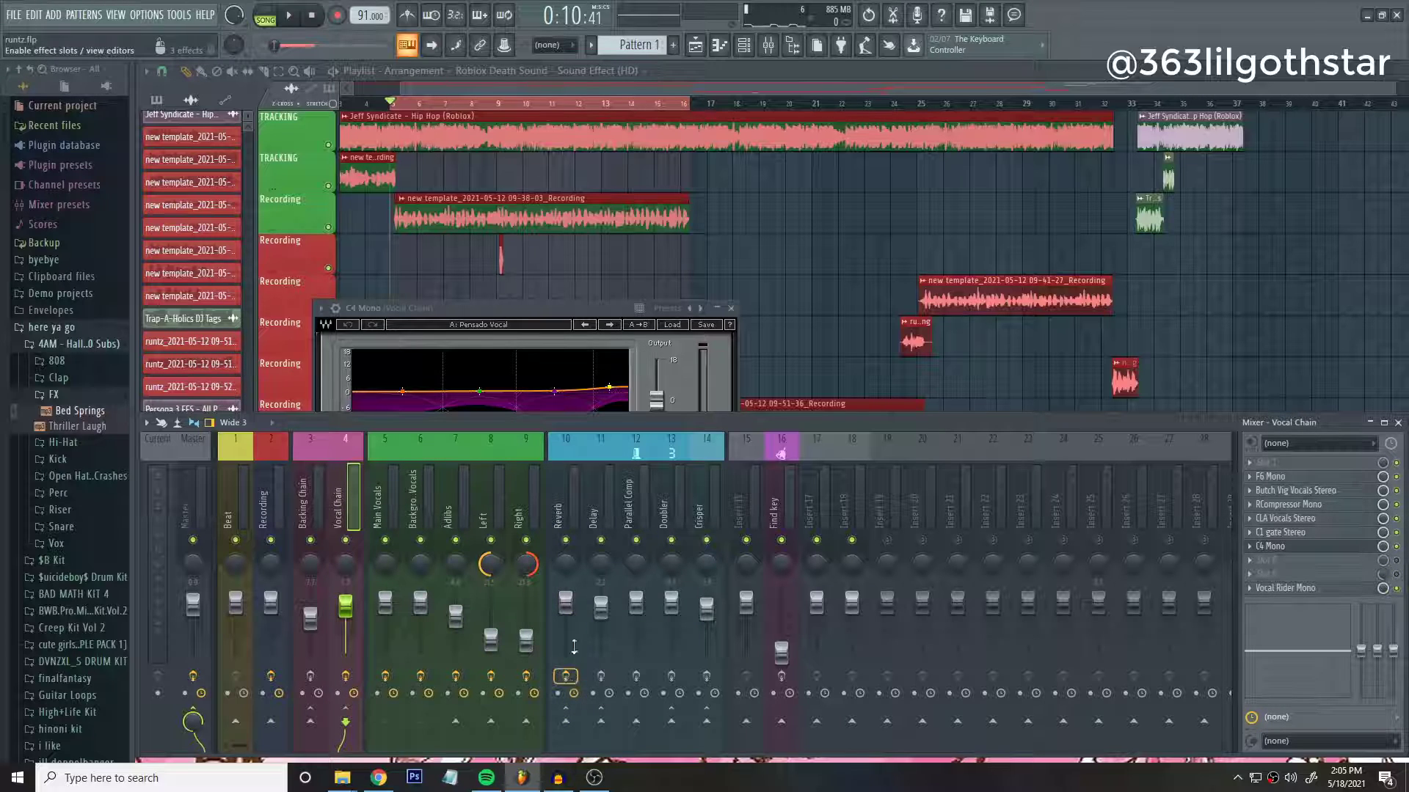
click(556, 505)
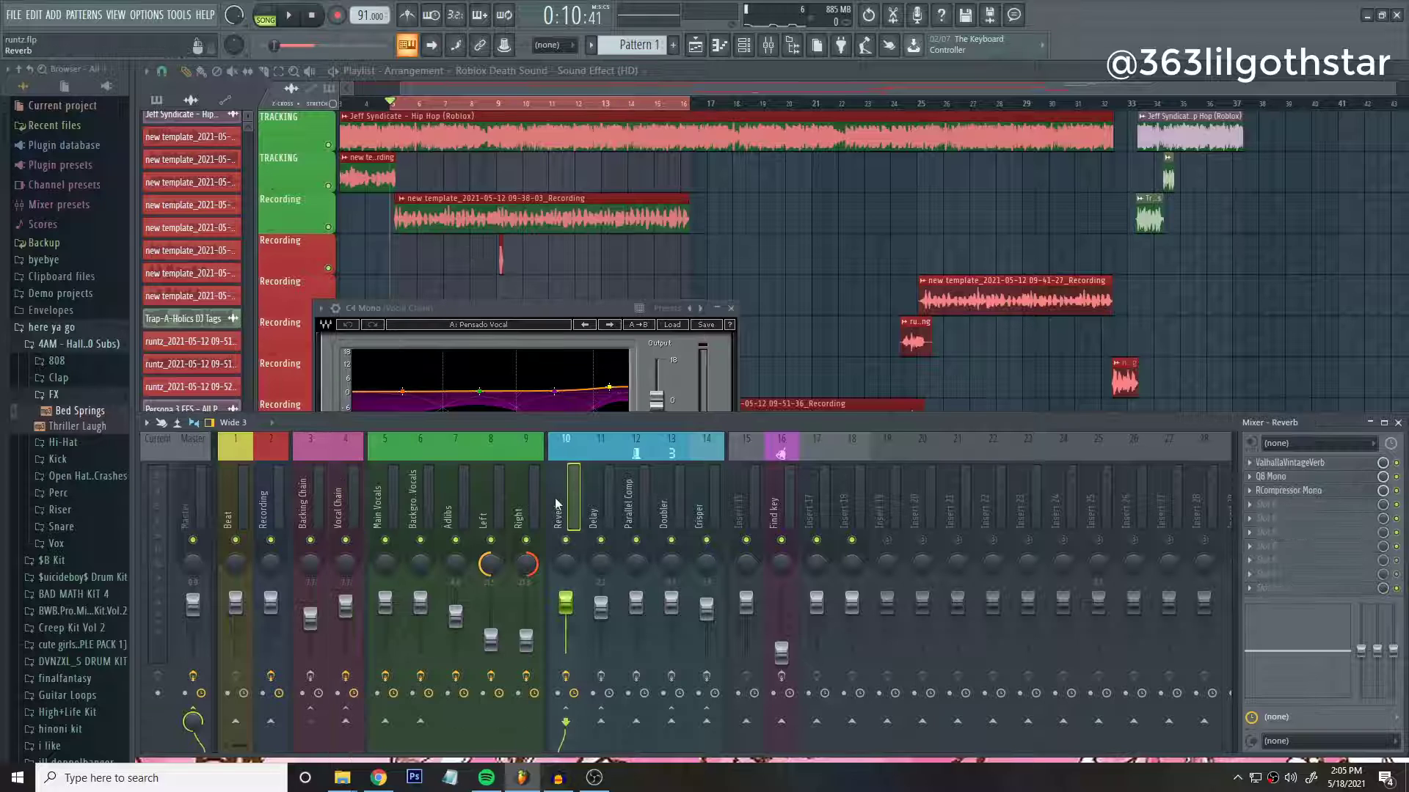
click(1285, 463)
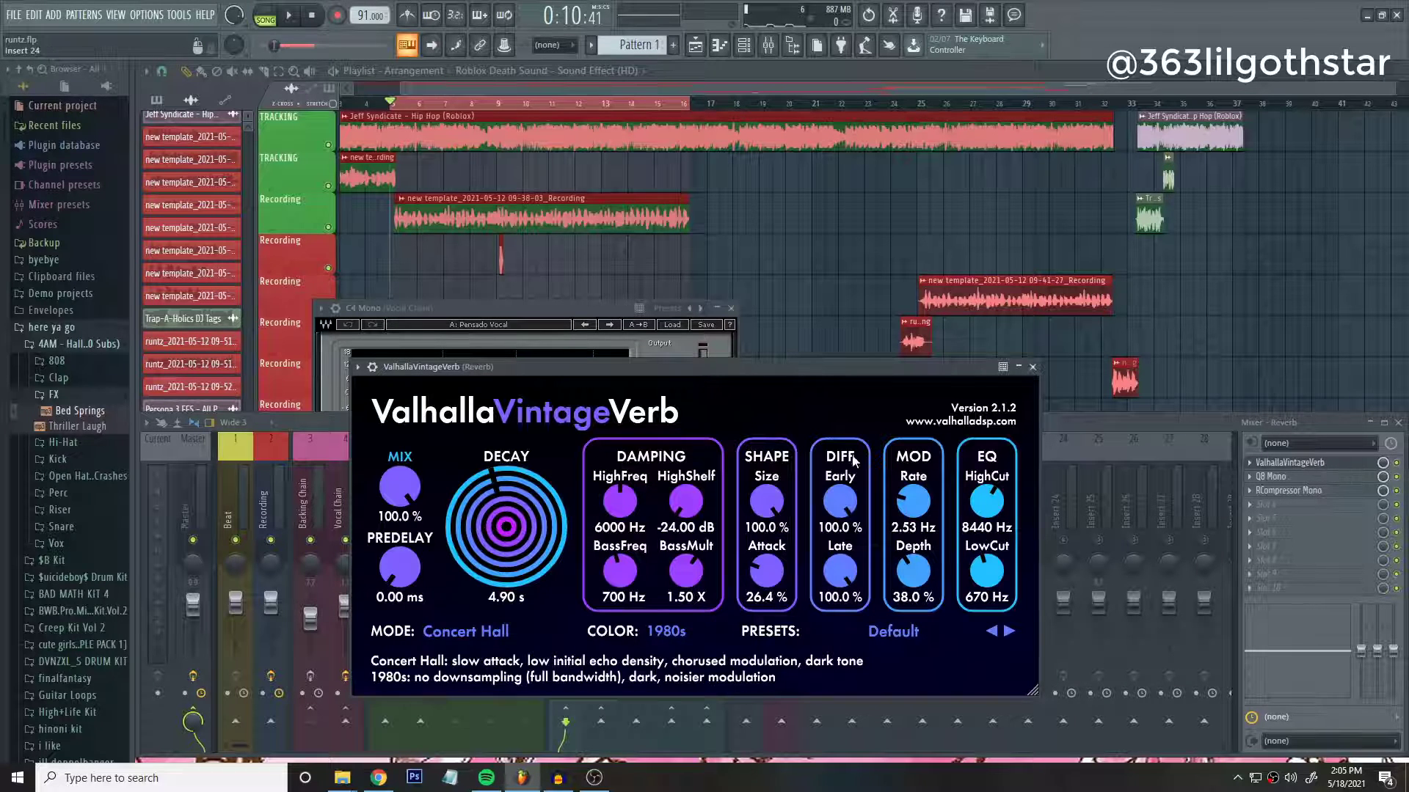
drag(778, 381, 772, 169)
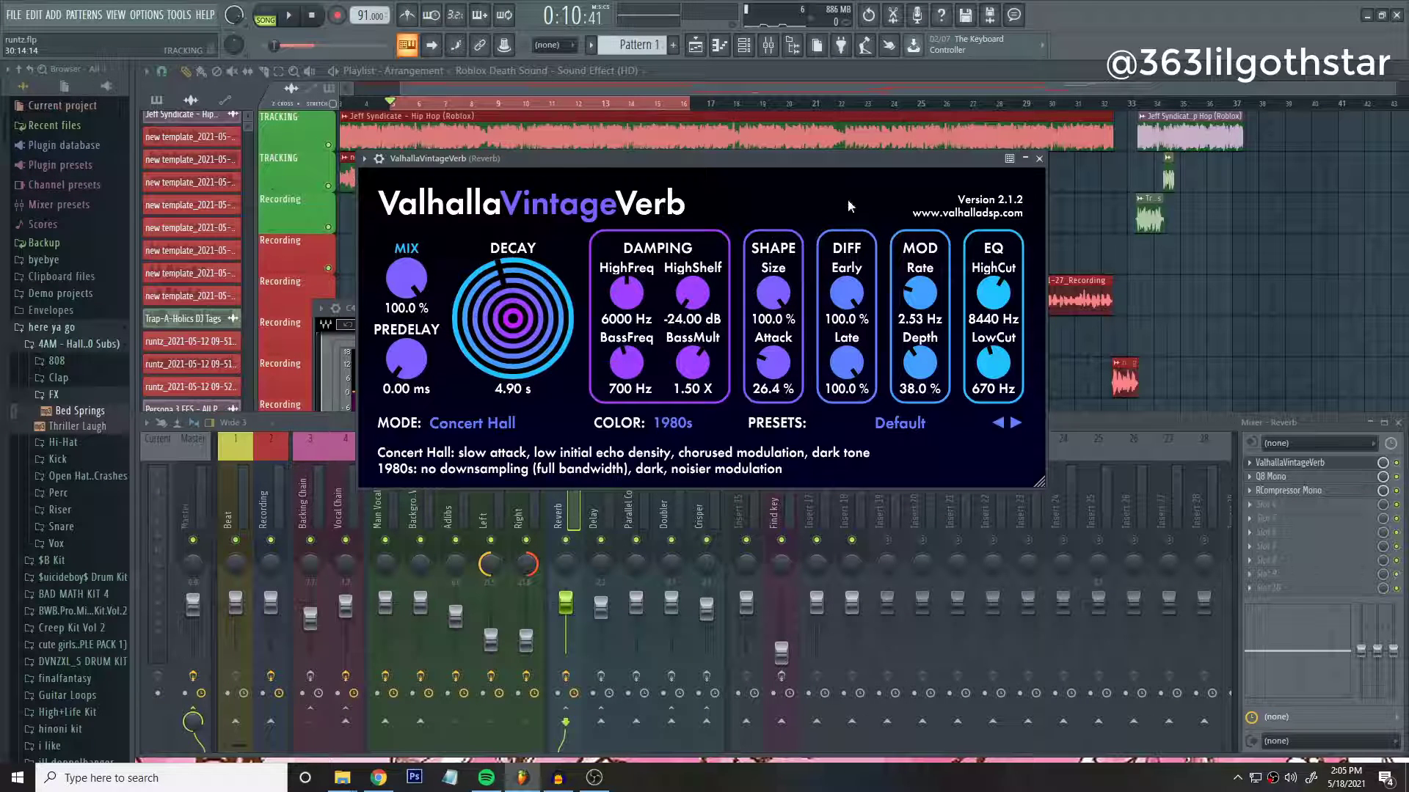
click(1039, 159)
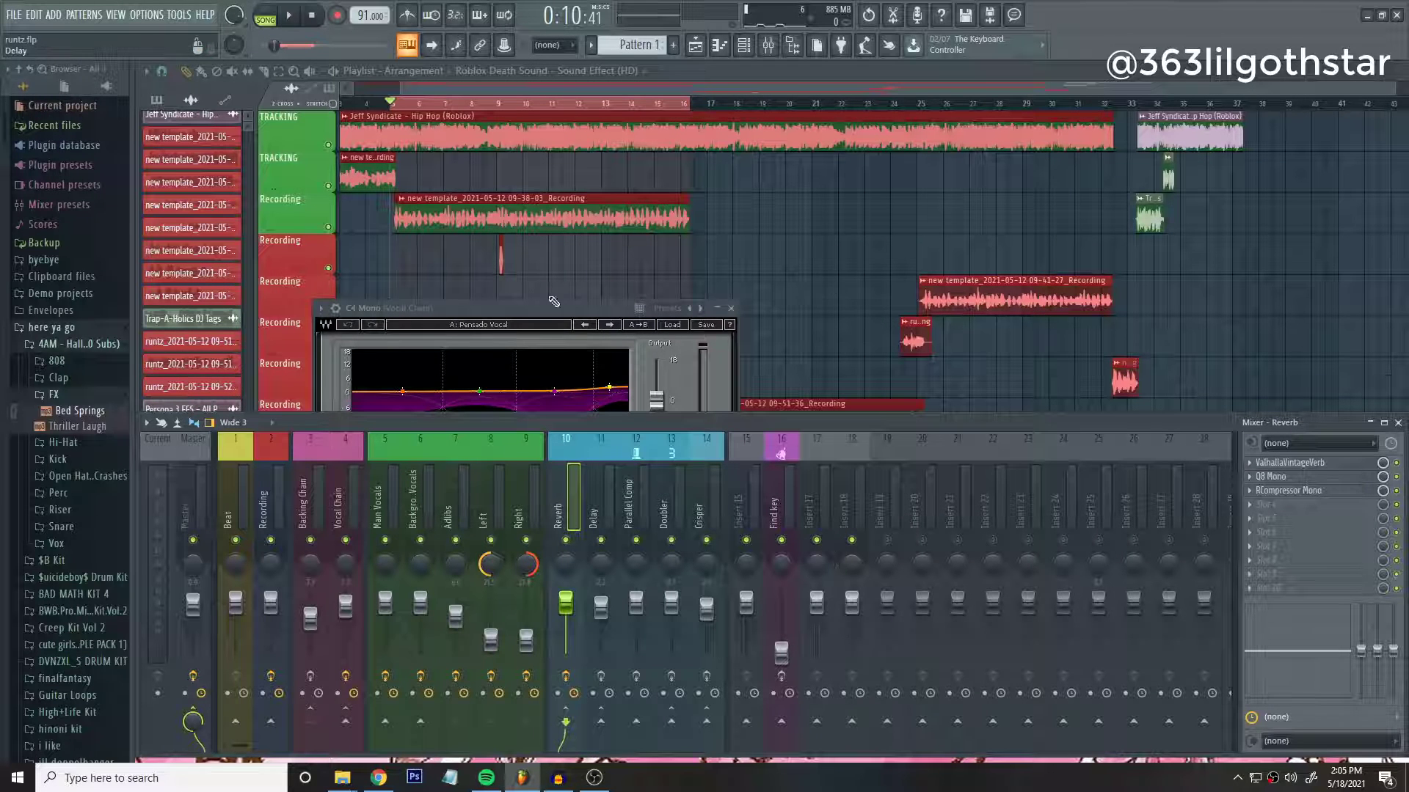
Examine the Q8 Mono equalizer curve and the RCompressor Mono settings on the Reverb track.
click(1281, 477)
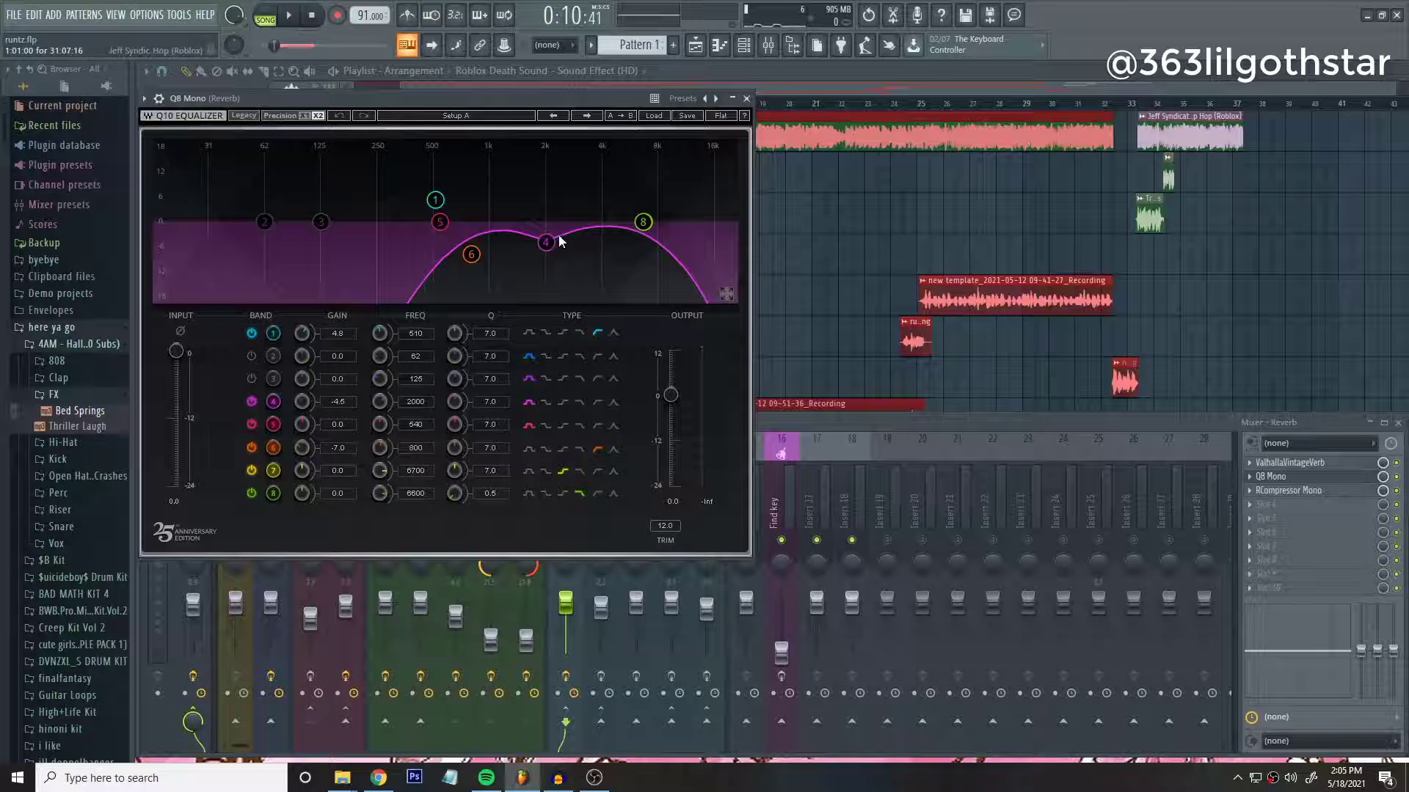
click(746, 98)
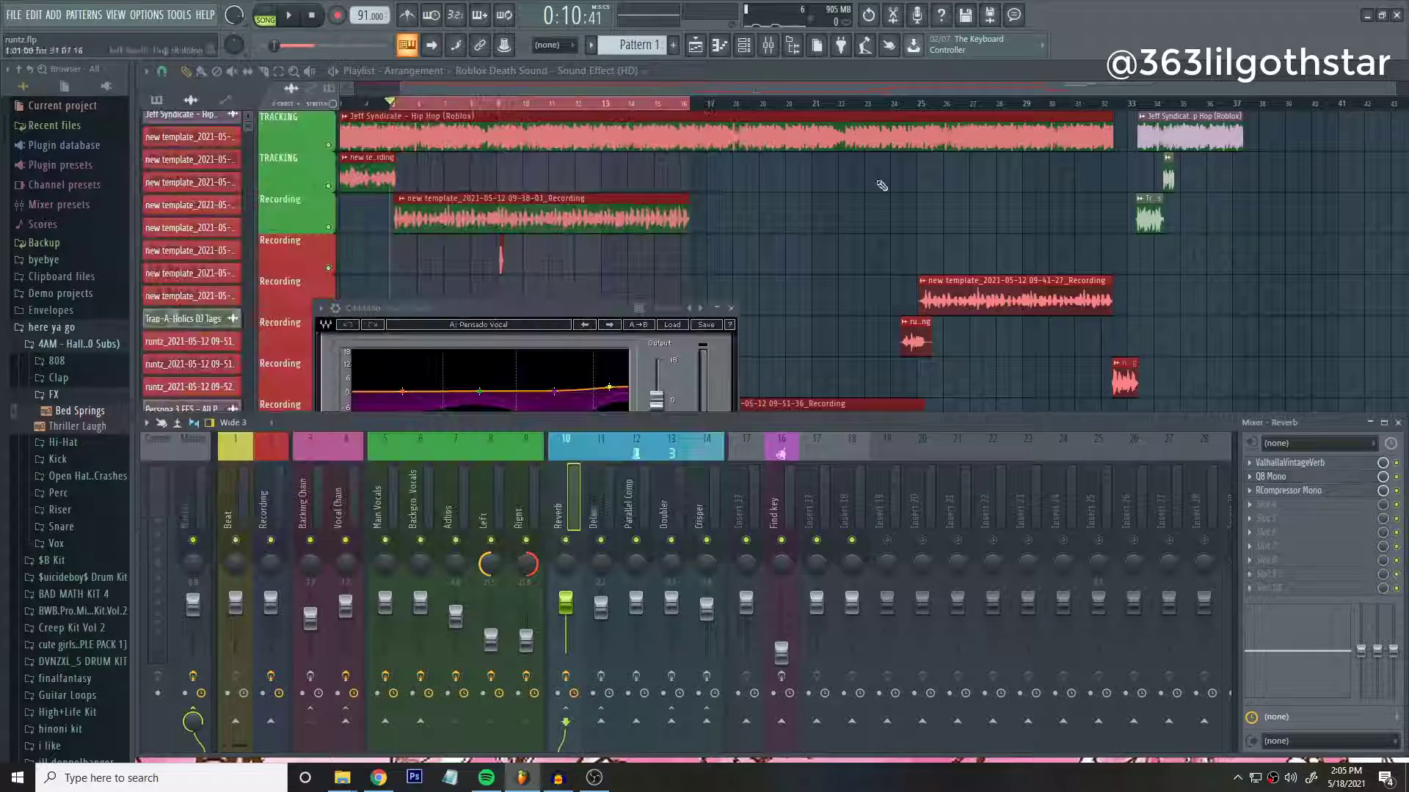
click(1284, 490)
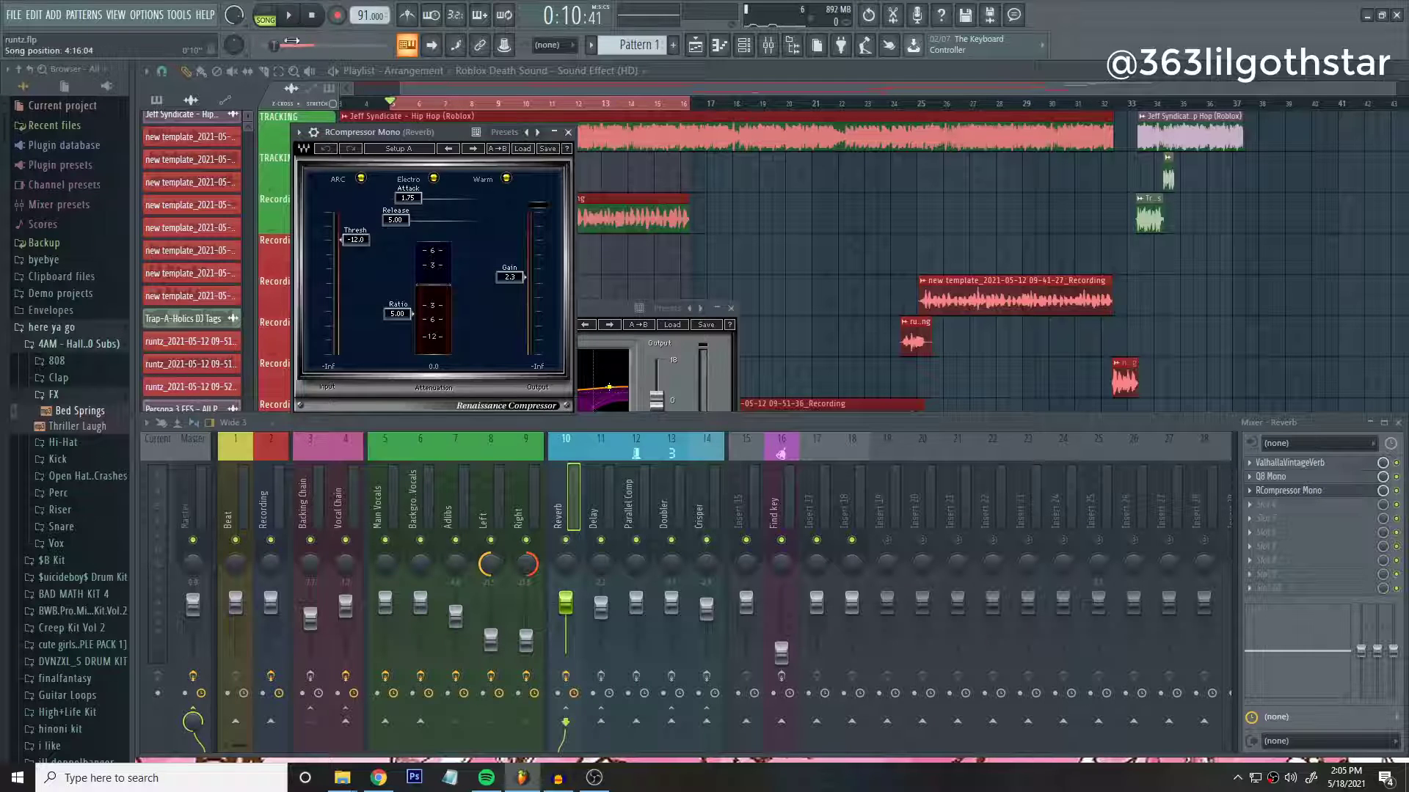
Play the song to hear the vocals with the Reverb track, checking the Main Vocals and Vocal Chain tracks, and stop playback.
click(289, 14)
click(393, 511)
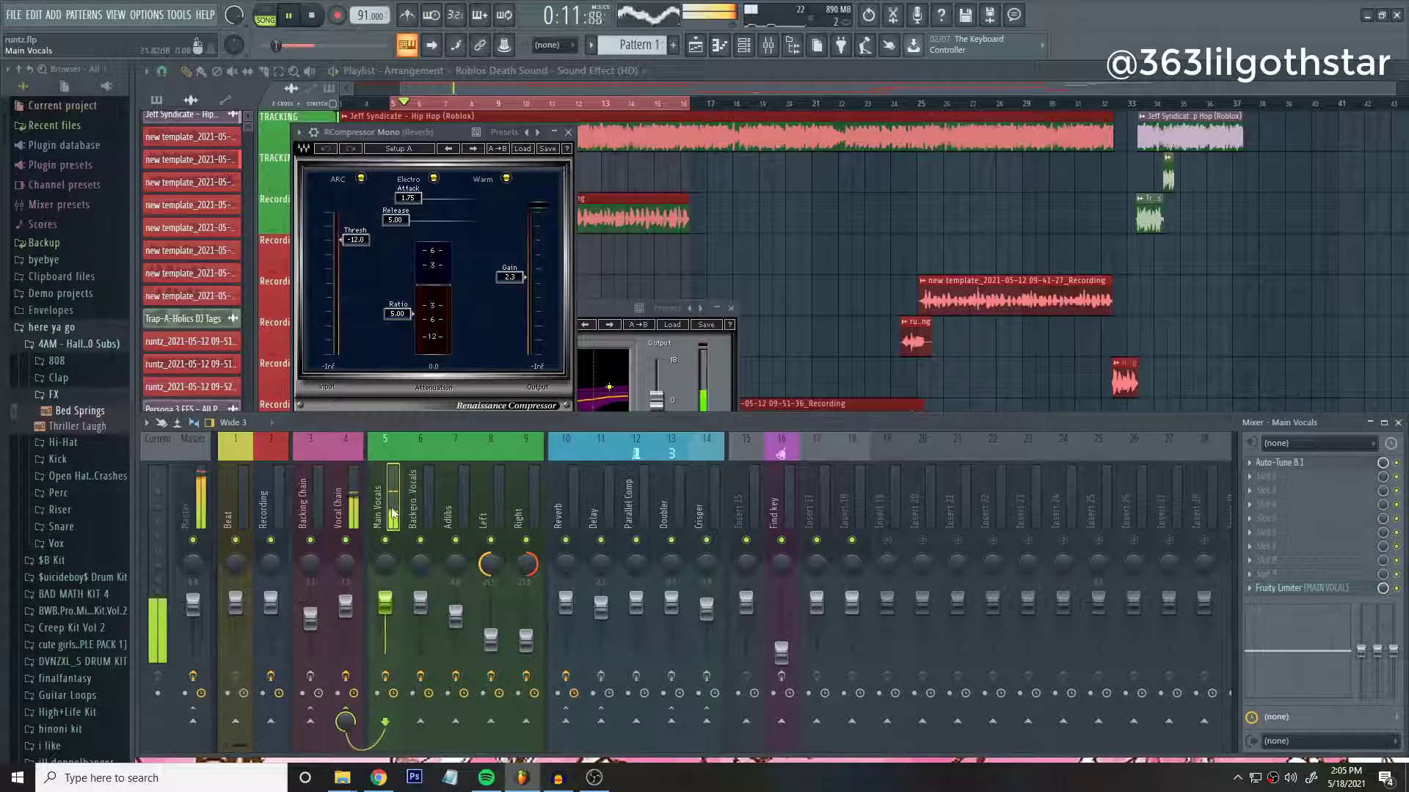
click(344, 507)
key(space)
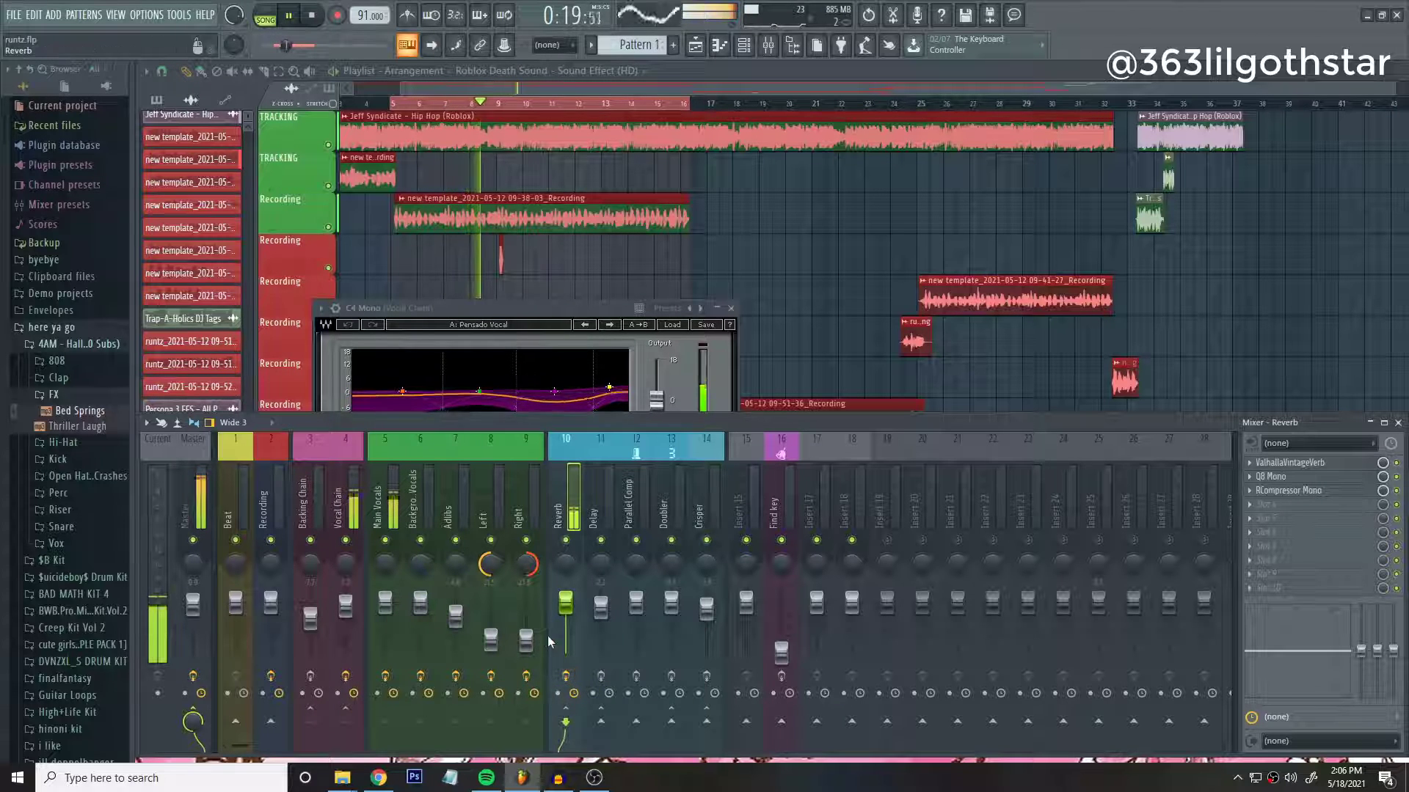
key(space)
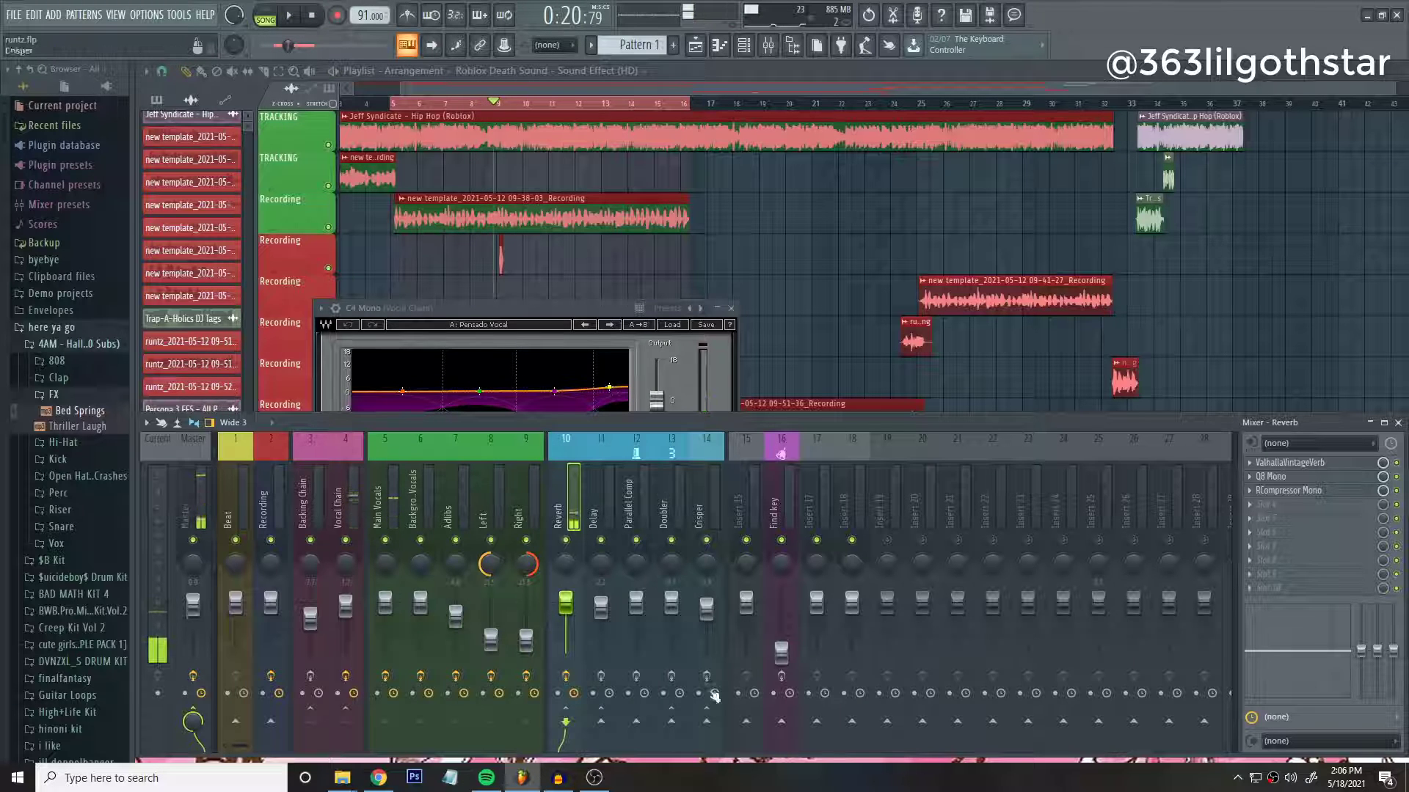
click(596, 523)
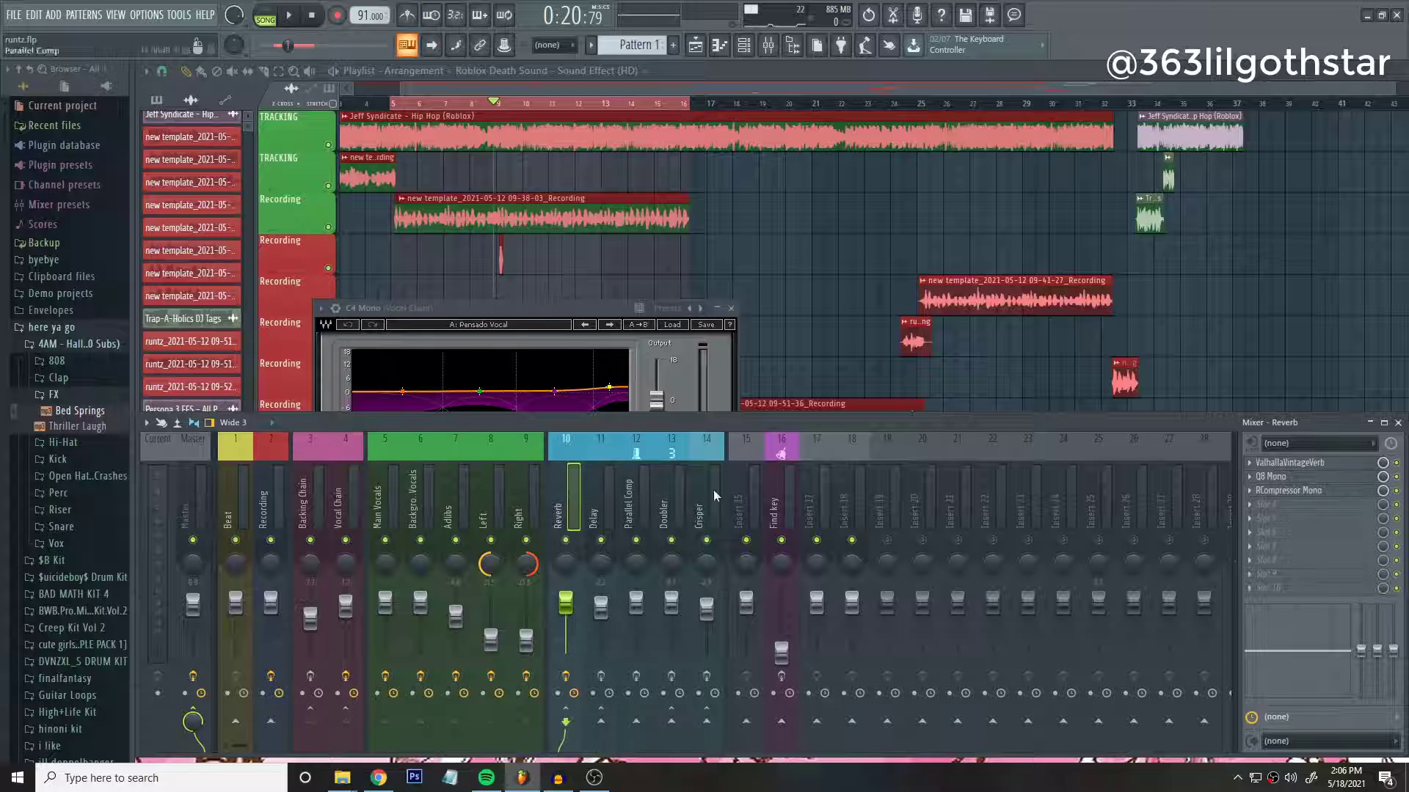
Examine the H-Delay Mono settings on the Delay track, close the plugin, and bring up its RCompressor Mono.
click(1291, 467)
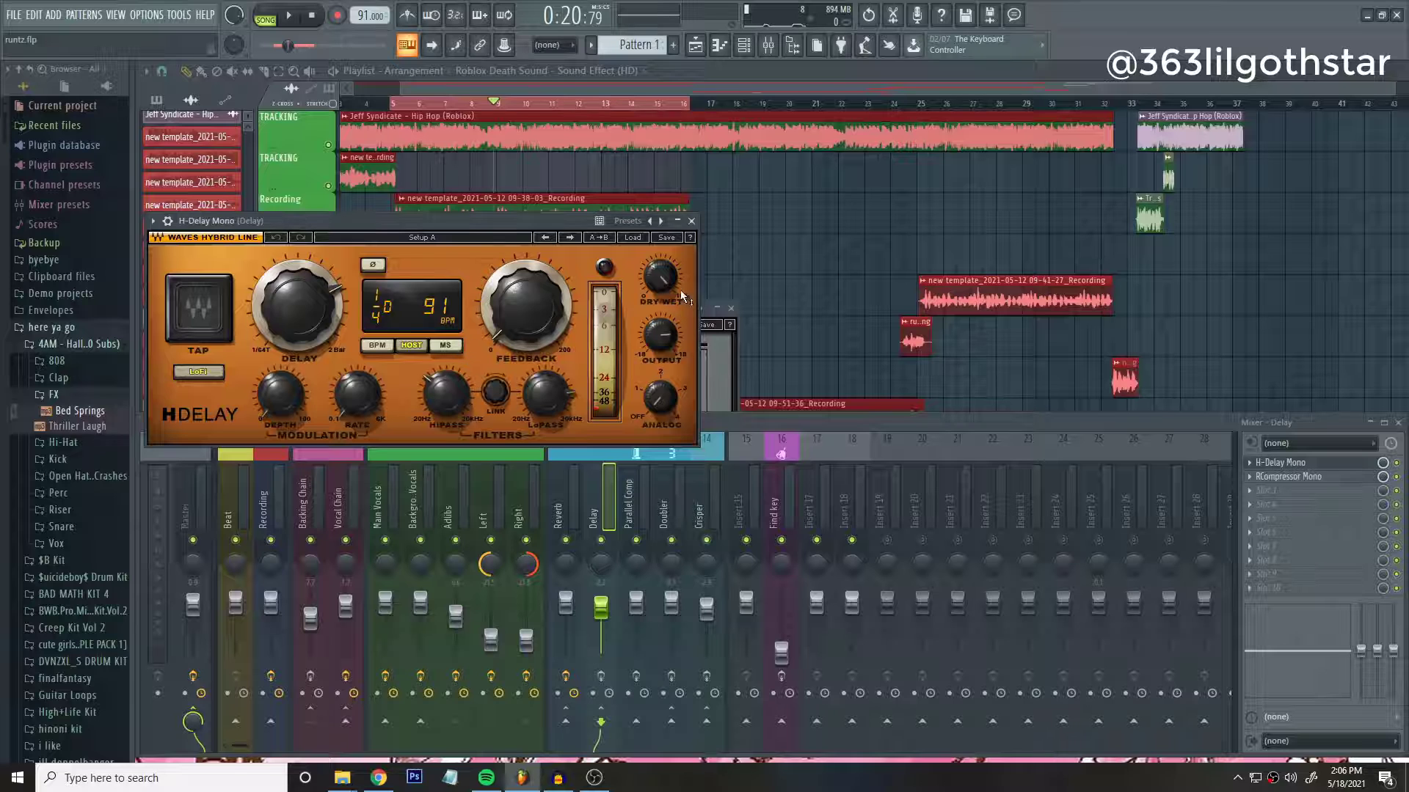
mouse_move(675, 288)
click(527, 308)
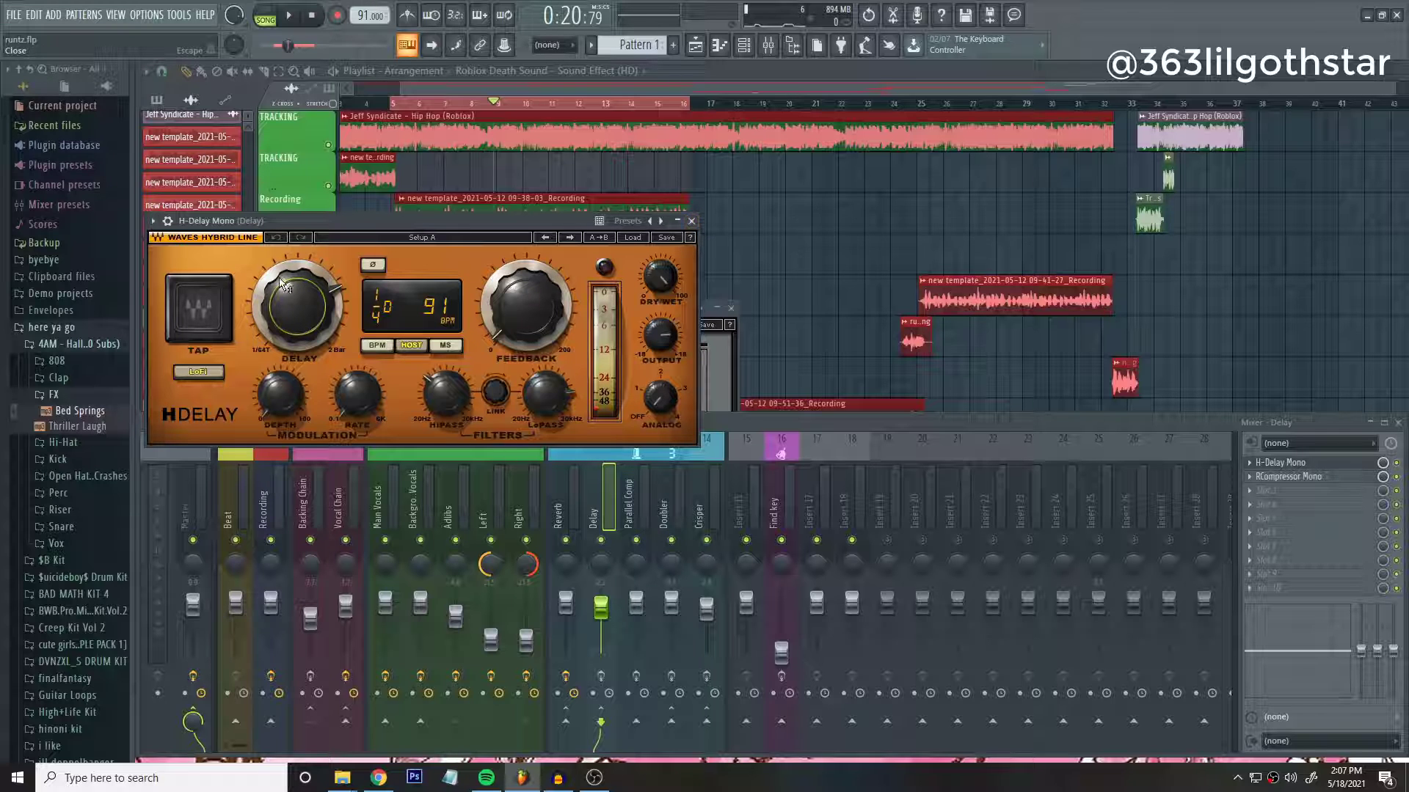
click(692, 221)
click(1298, 477)
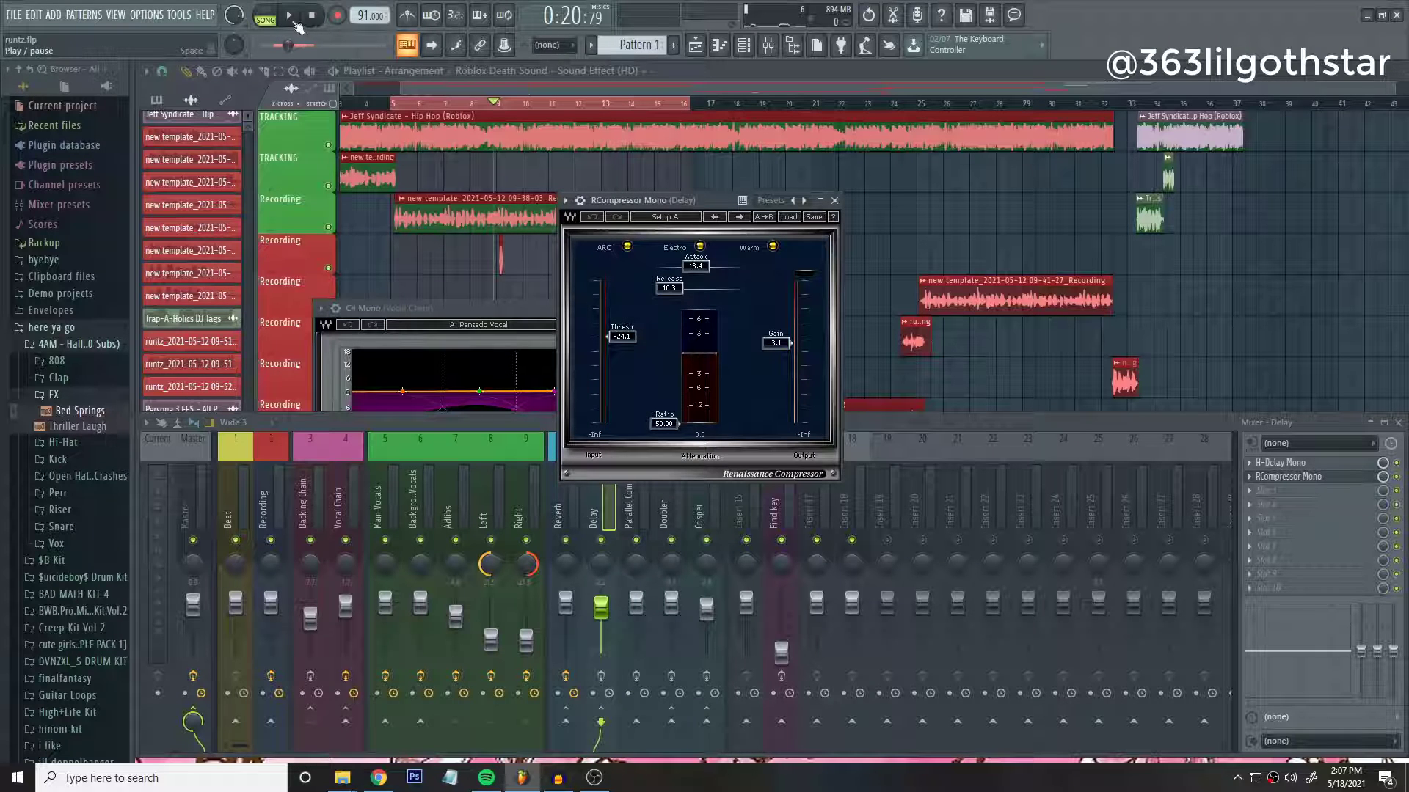
During playback, route the Vocal Chain track to the Delay track, watch the delay's RCompressor Mono, and stop playback.
key(space)
click(345, 514)
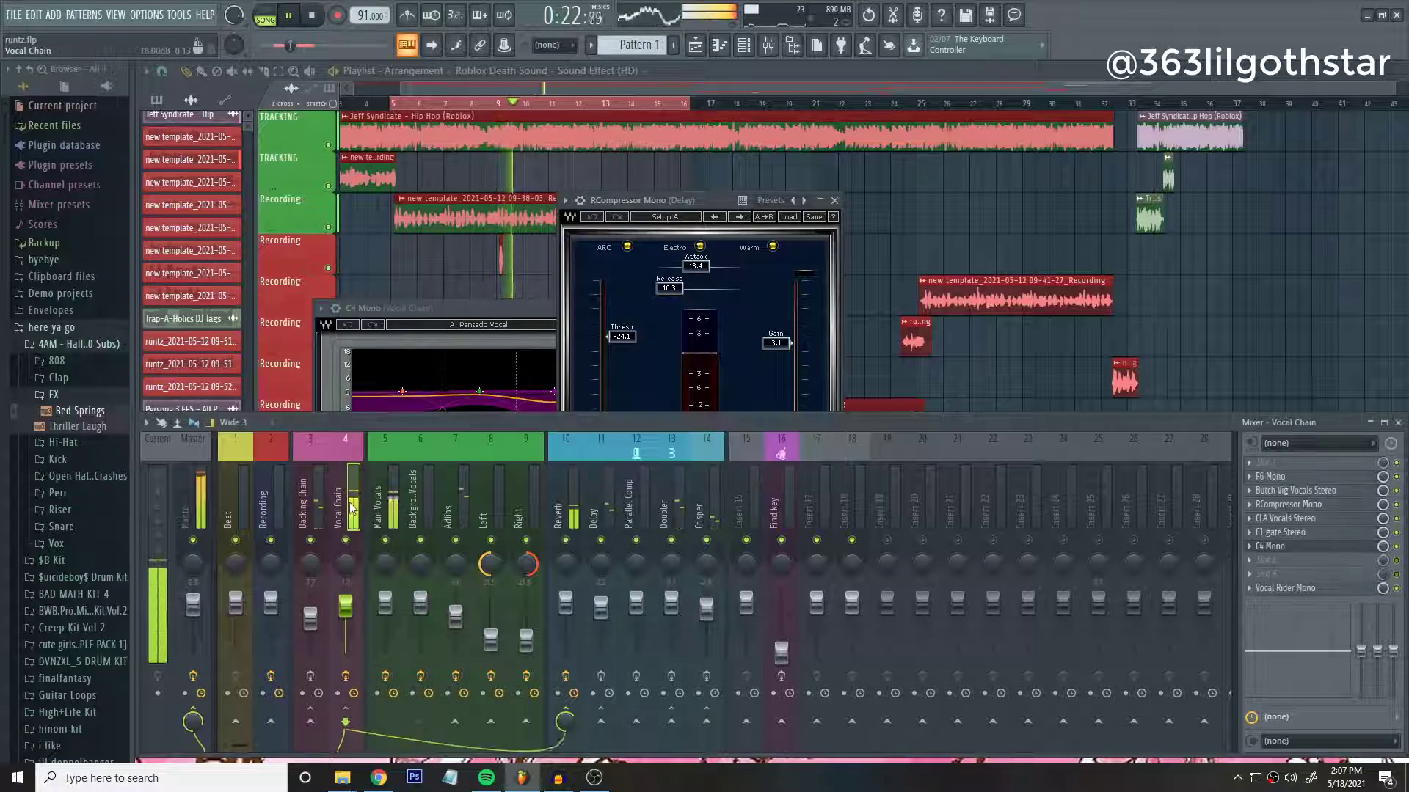
click(601, 721)
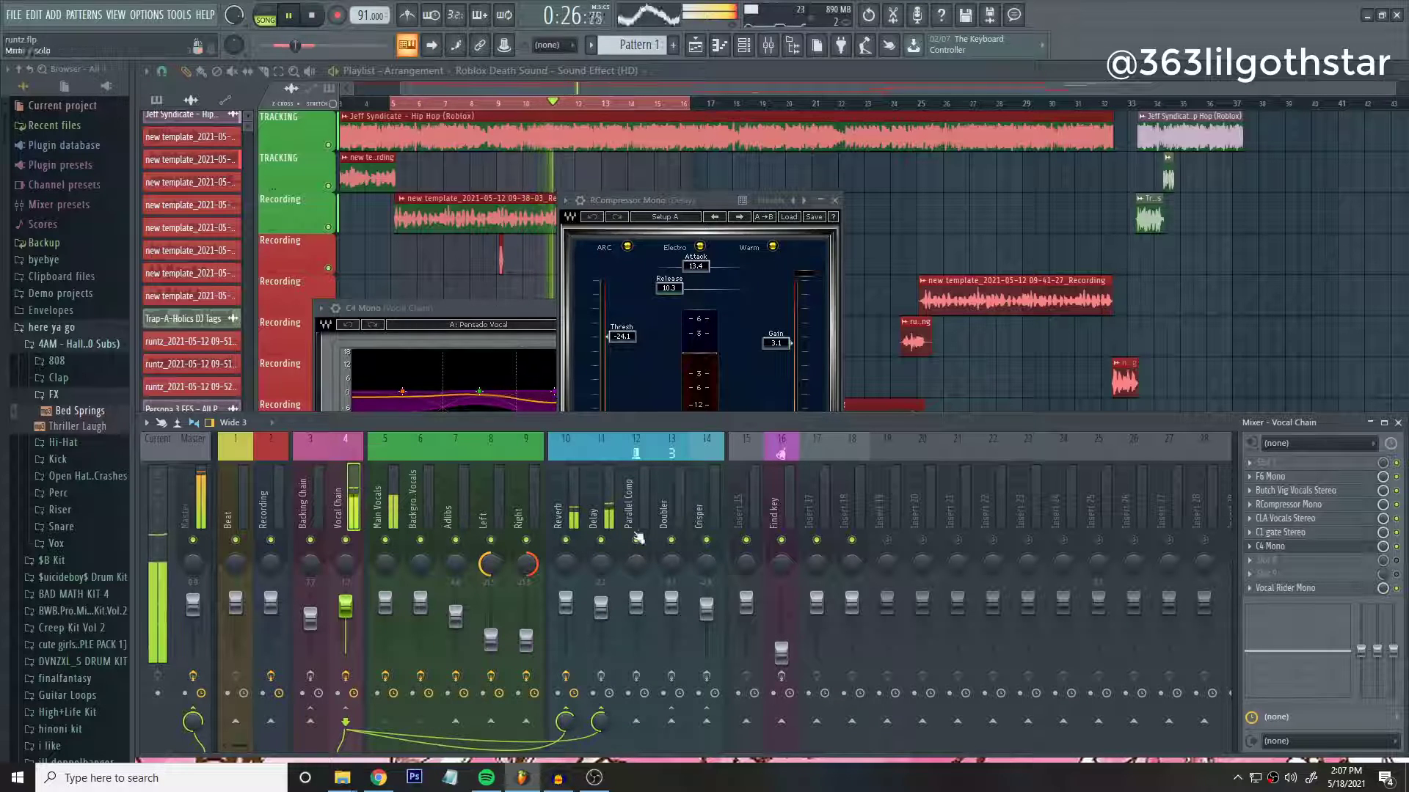
click(738, 323)
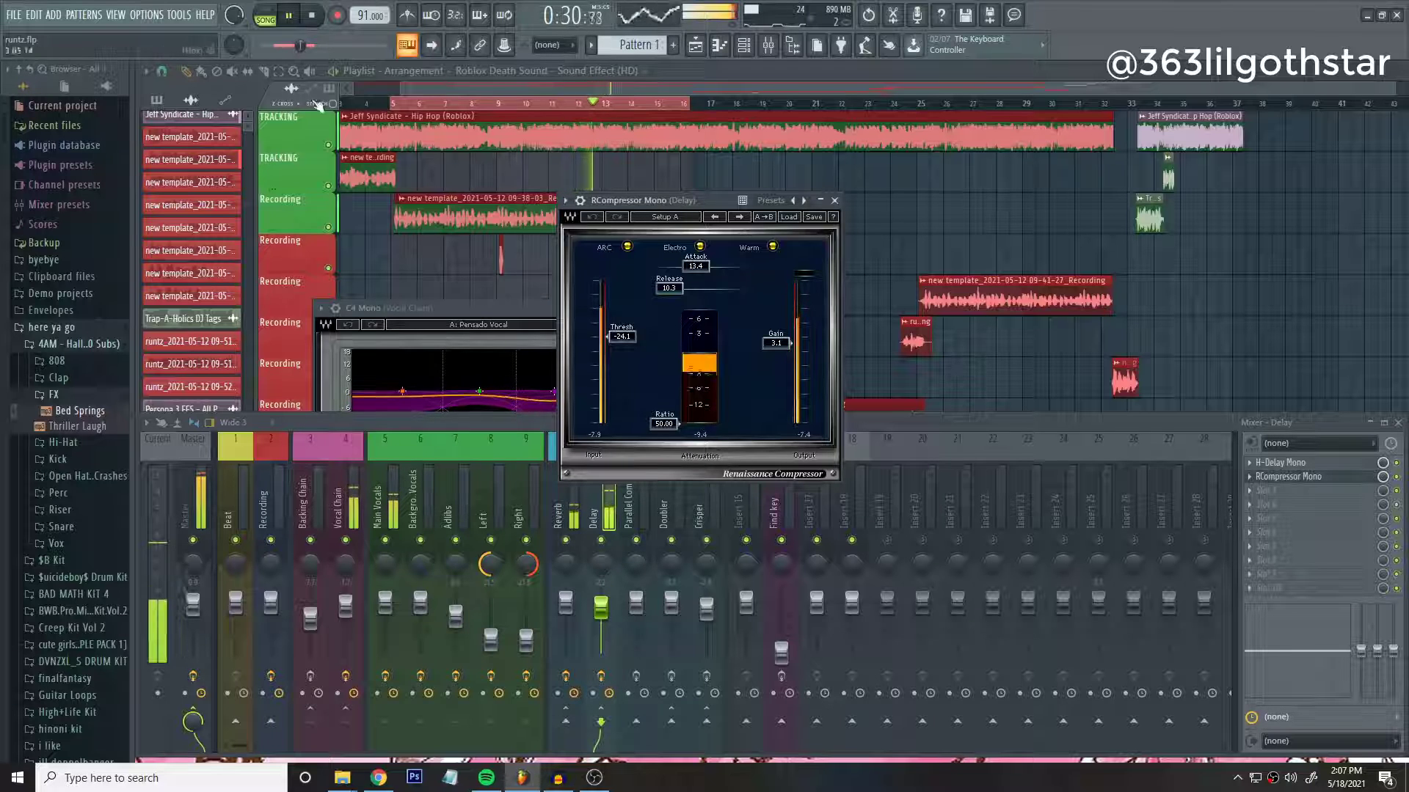
click(315, 18)
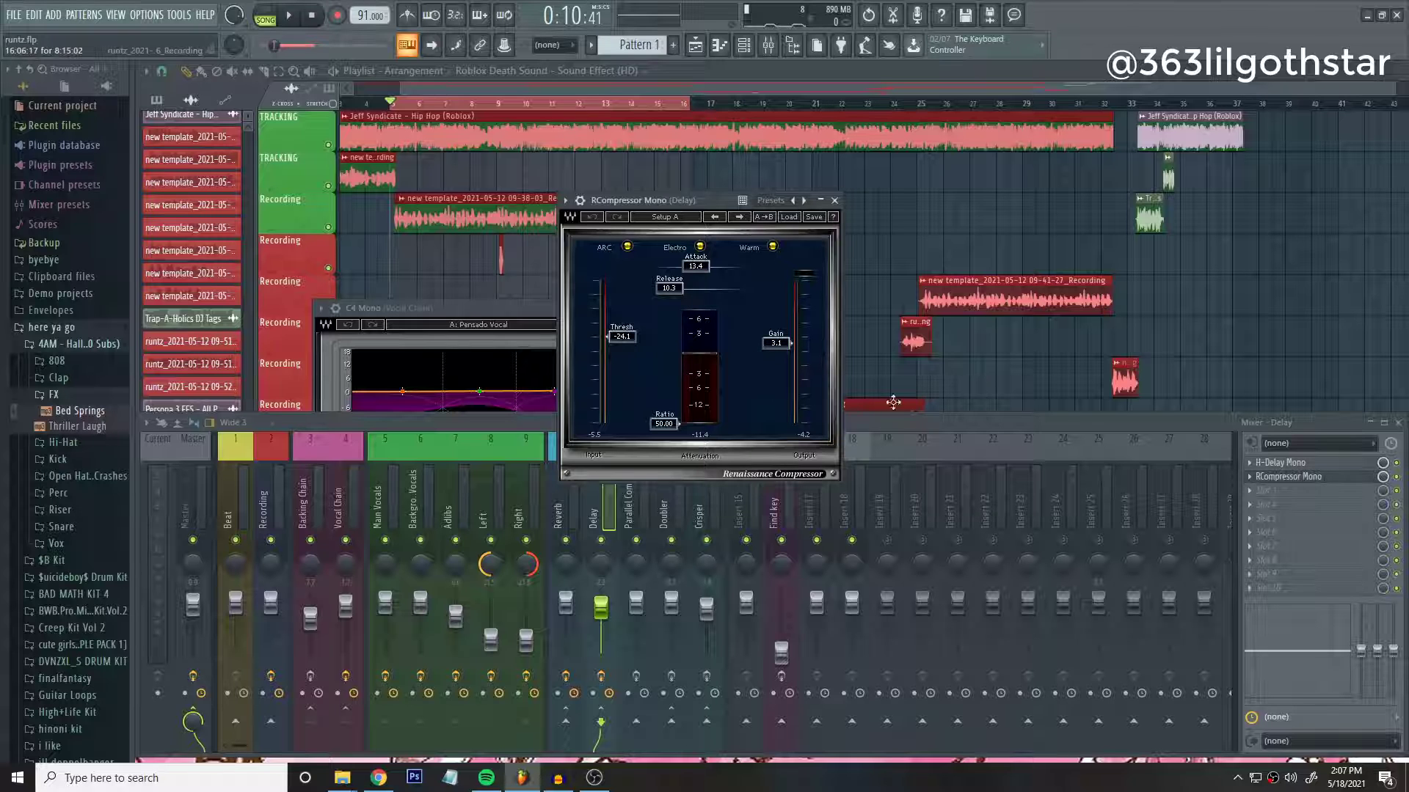
Play the song again to hear the vocals with delay, check the Vocal Chain sends, and stop playback.
click(292, 18)
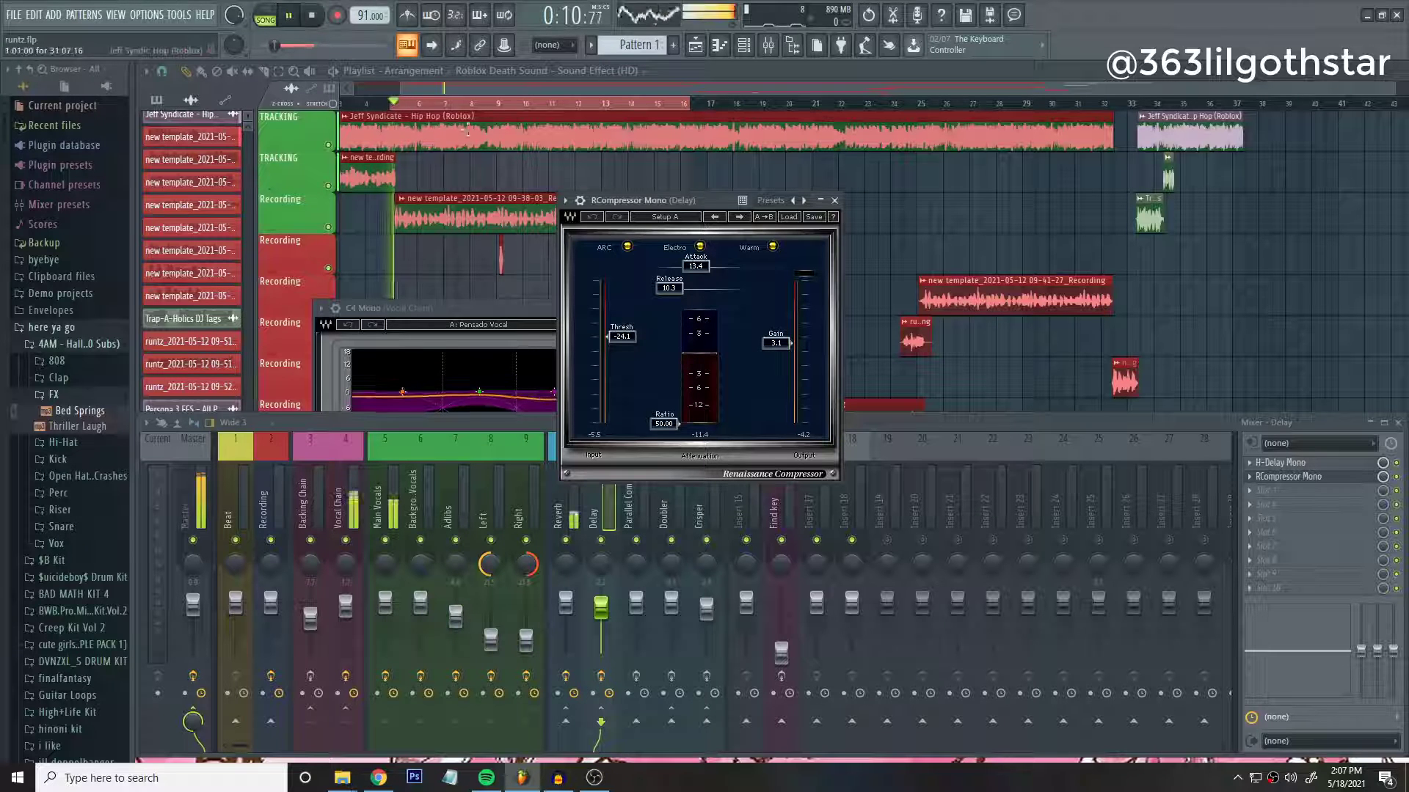
scroll(415, 106, up, 2)
scroll(414, 110, up, 3)
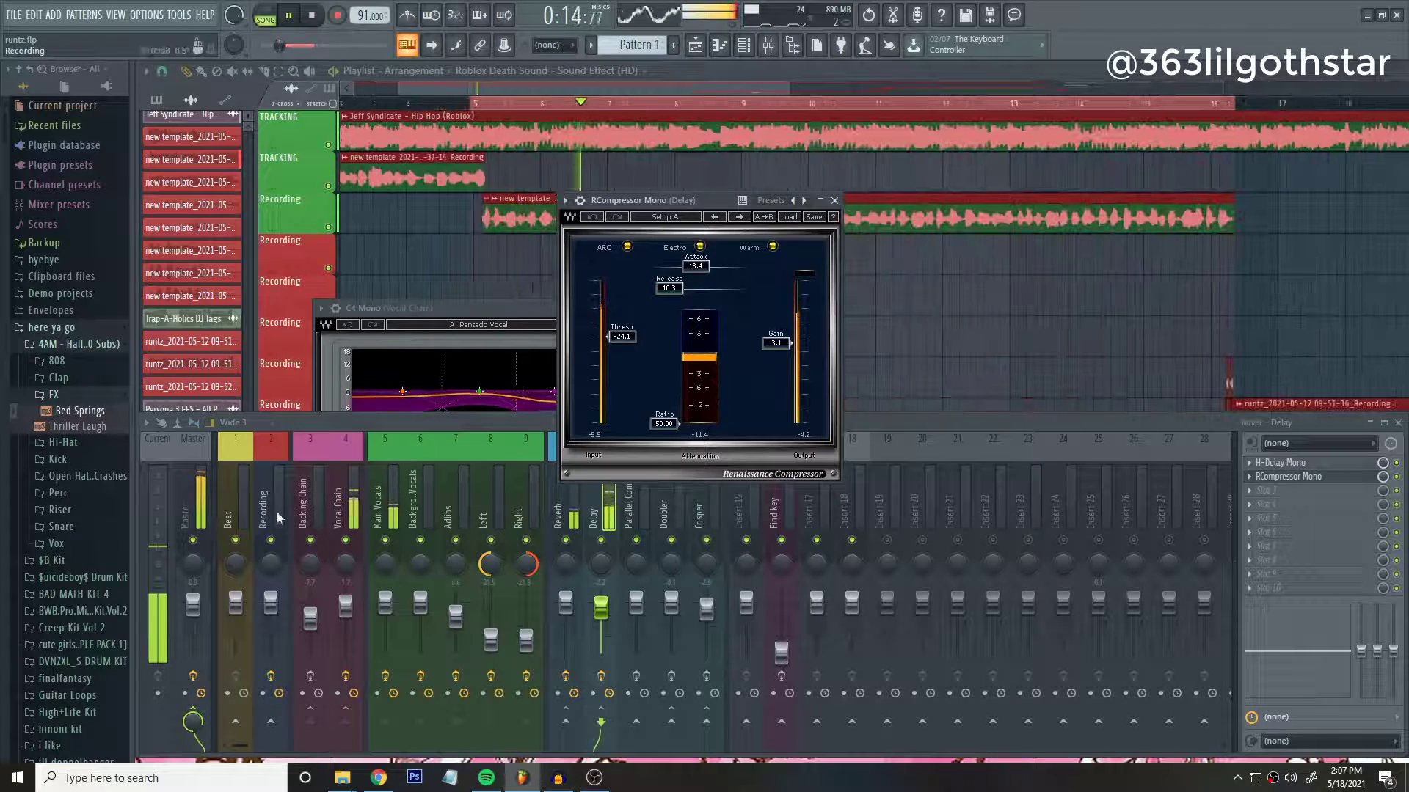
click(342, 514)
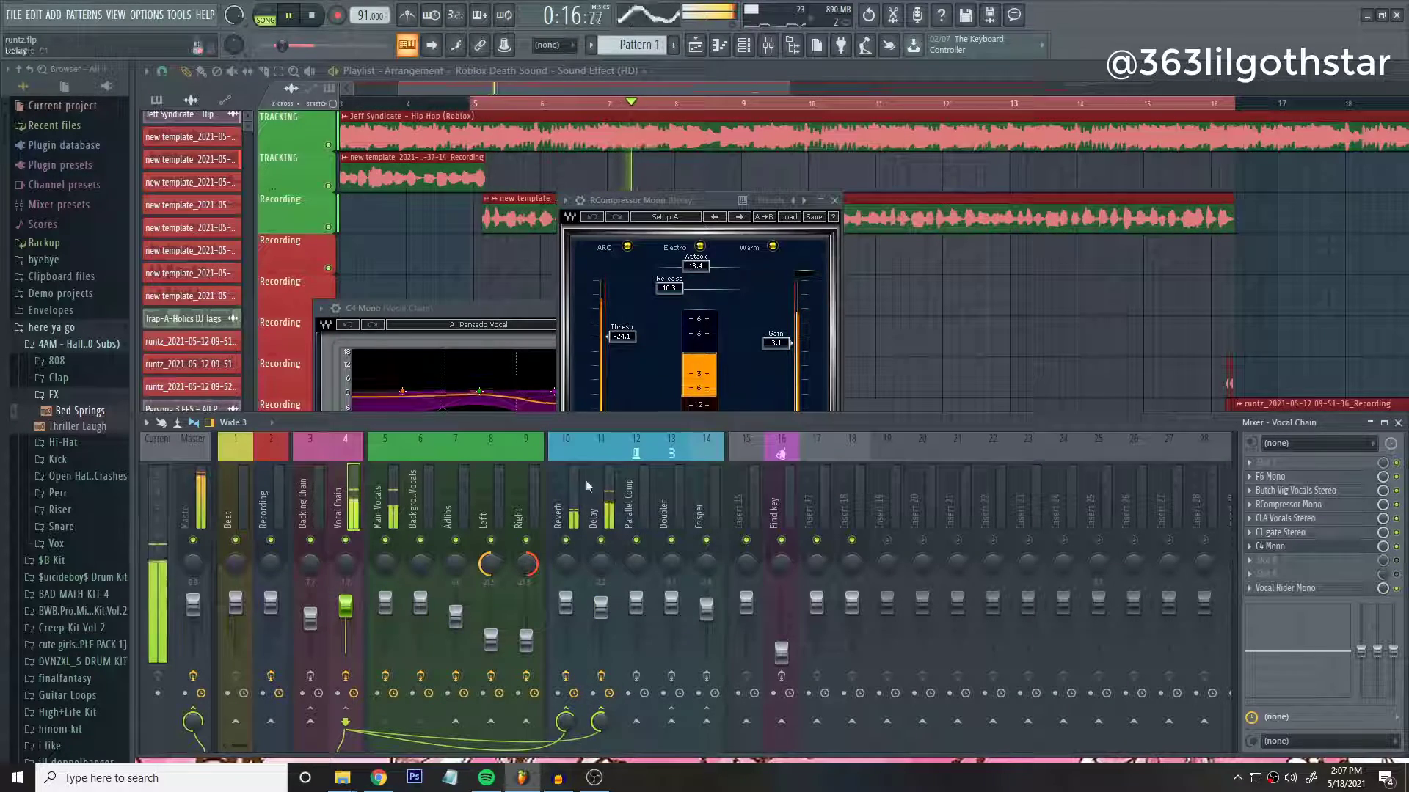
key(space)
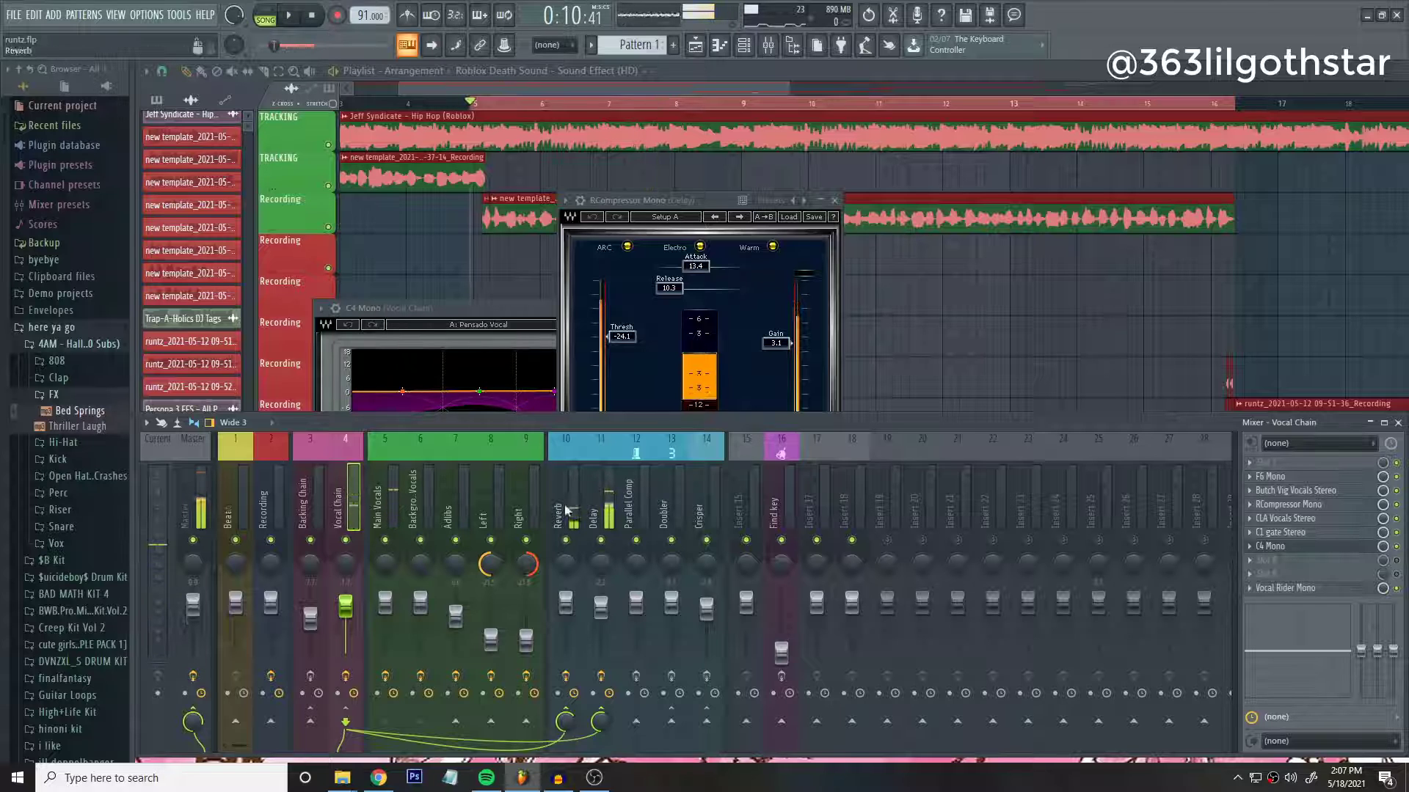
Route the Vocal Chain to the Parallel Comp track and reposition the CLA-76 Mono window for a clear view.
click(631, 514)
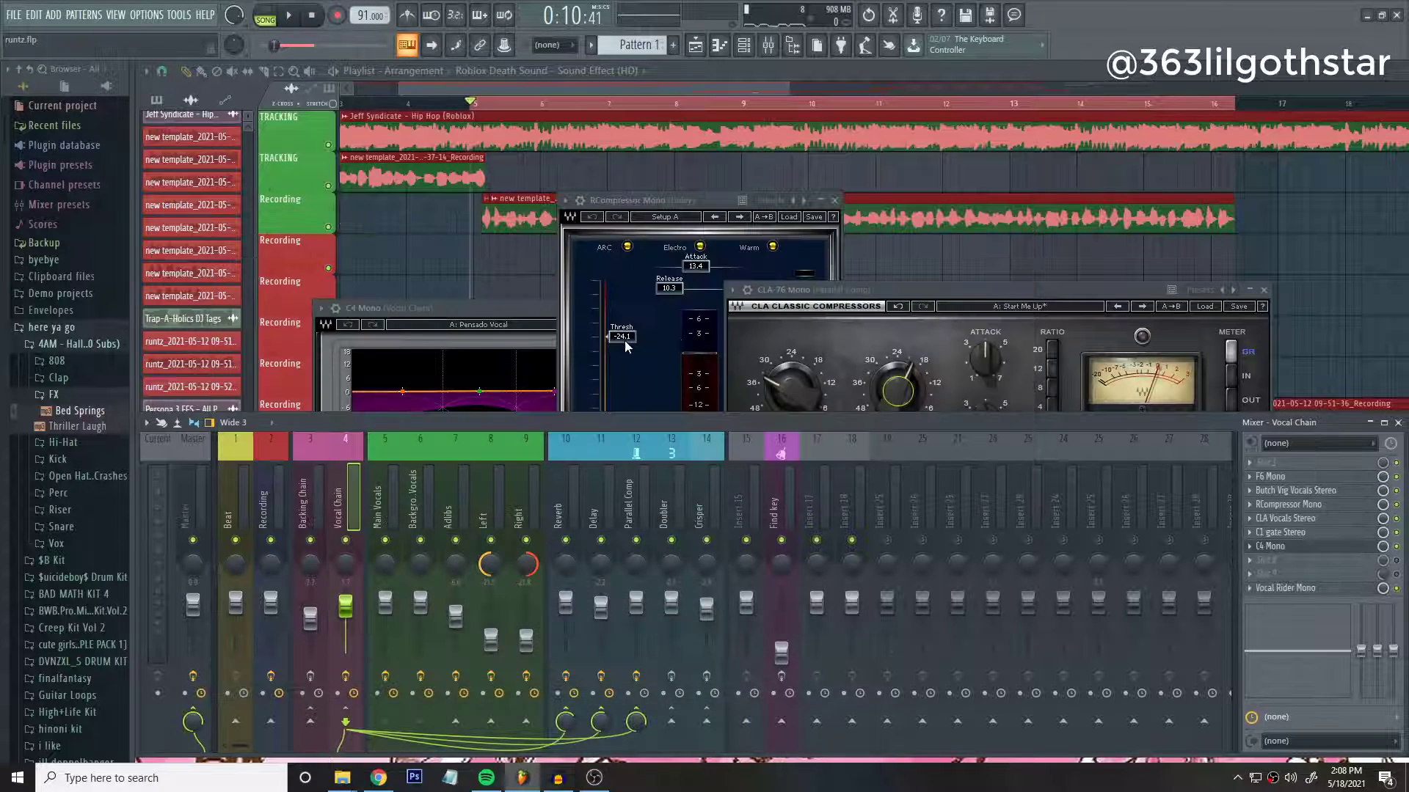
click(631, 499)
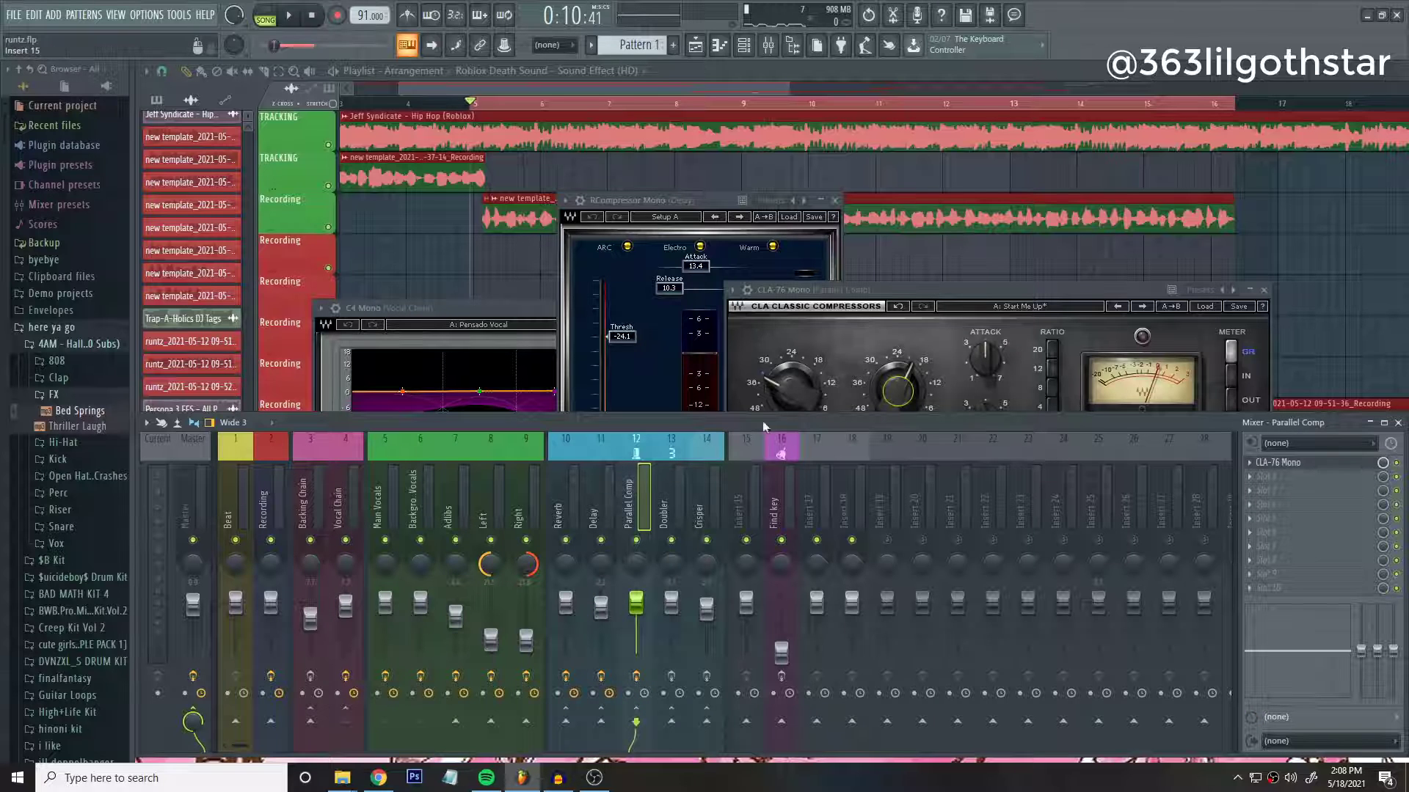
drag(873, 300, 698, 270)
click(346, 514)
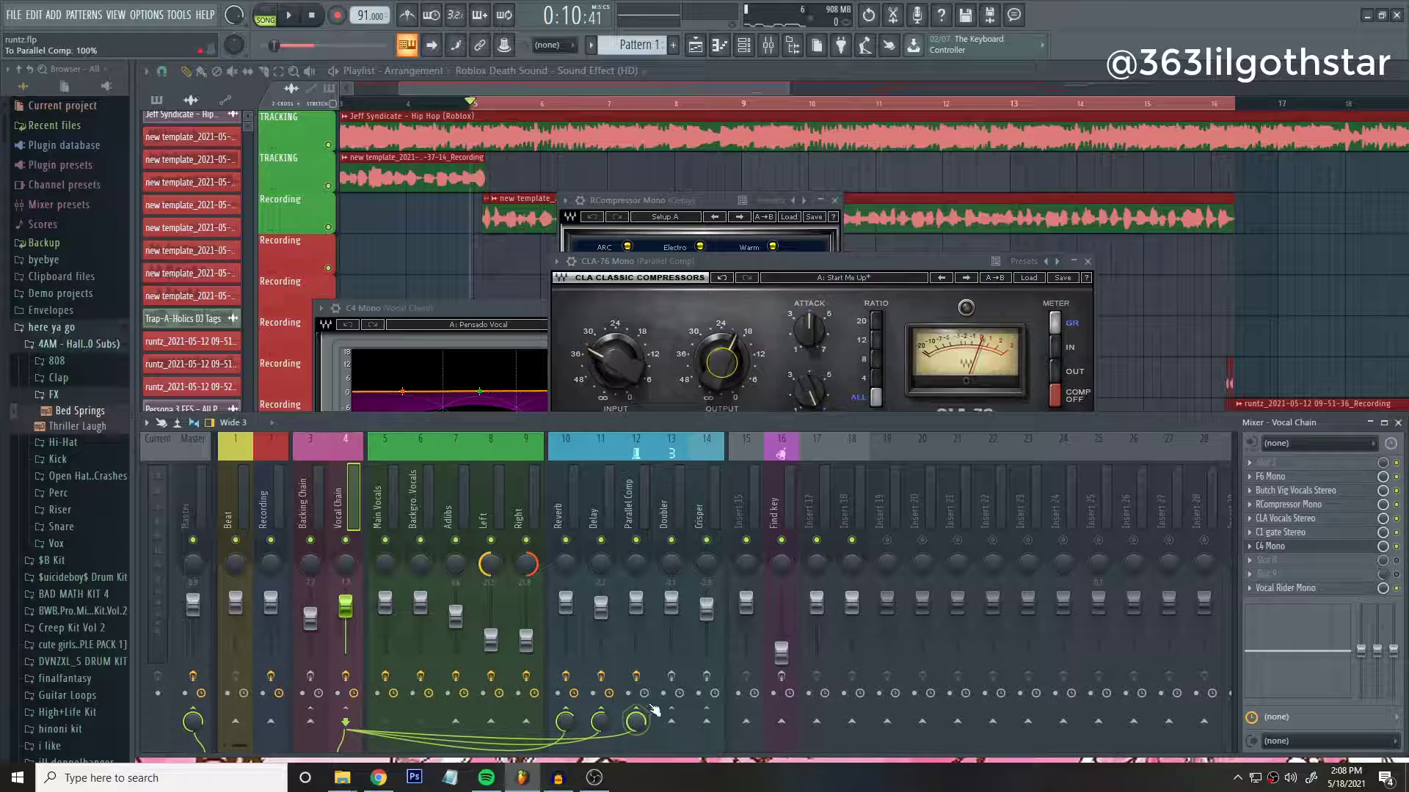
drag(694, 258, 571, 254)
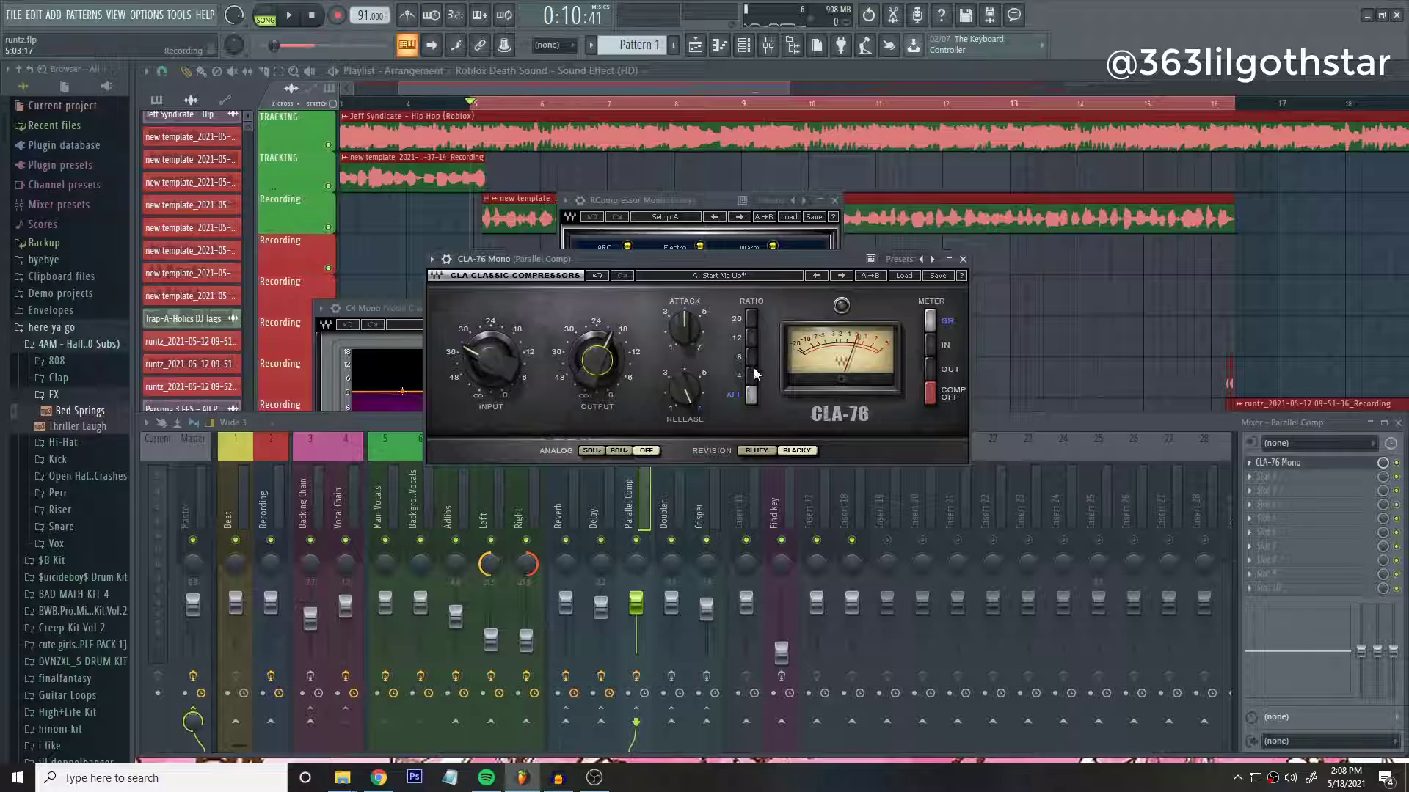
Set the attack to 4.00 and adjust the release of the CLA-76 Mono on the Parallel Comp track.
click(683, 323)
drag(683, 324, 684, 322)
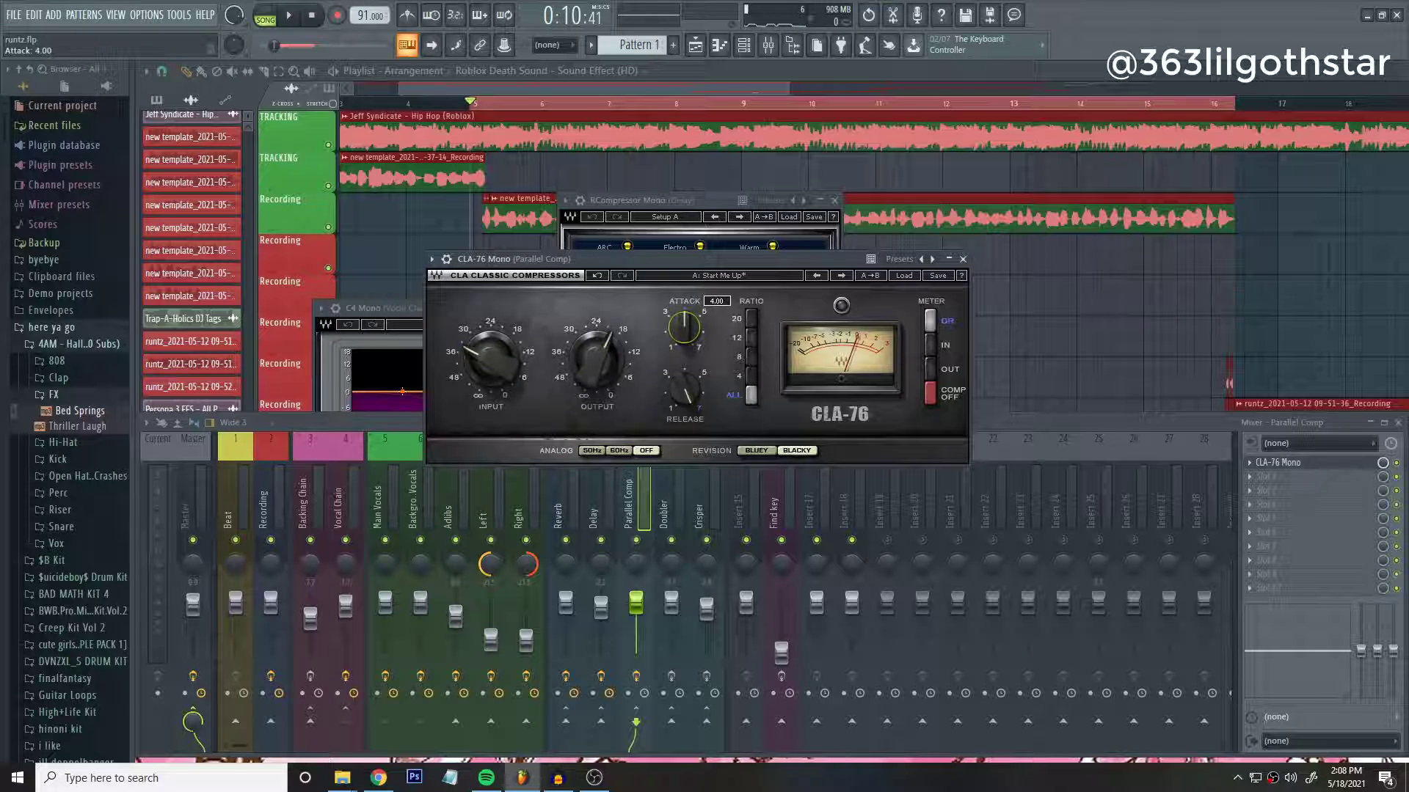
drag(685, 403, 685, 389)
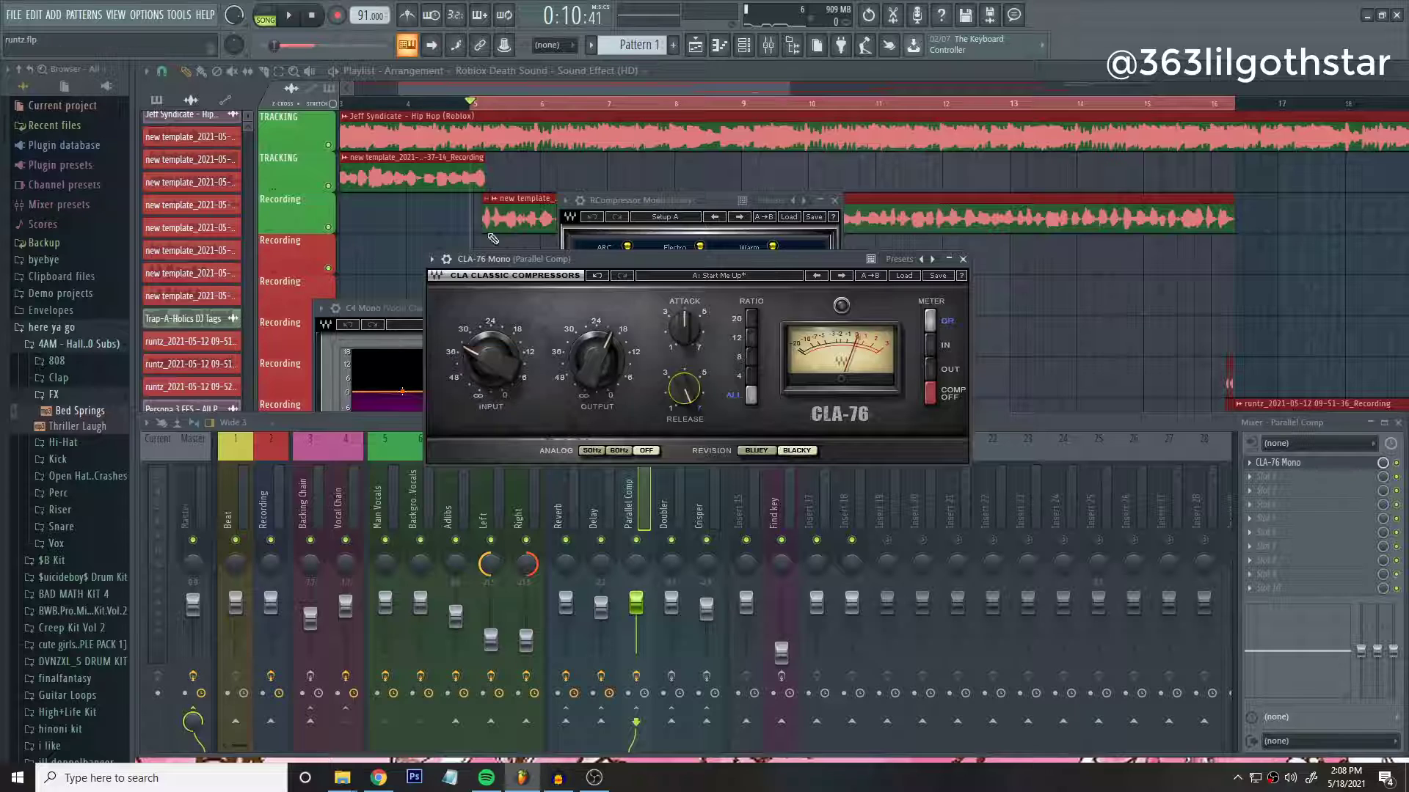
During playback, set the CLA-76 Mono input to about -31.7 and output to about -18.4, then stop and close the plugin.
click(289, 17)
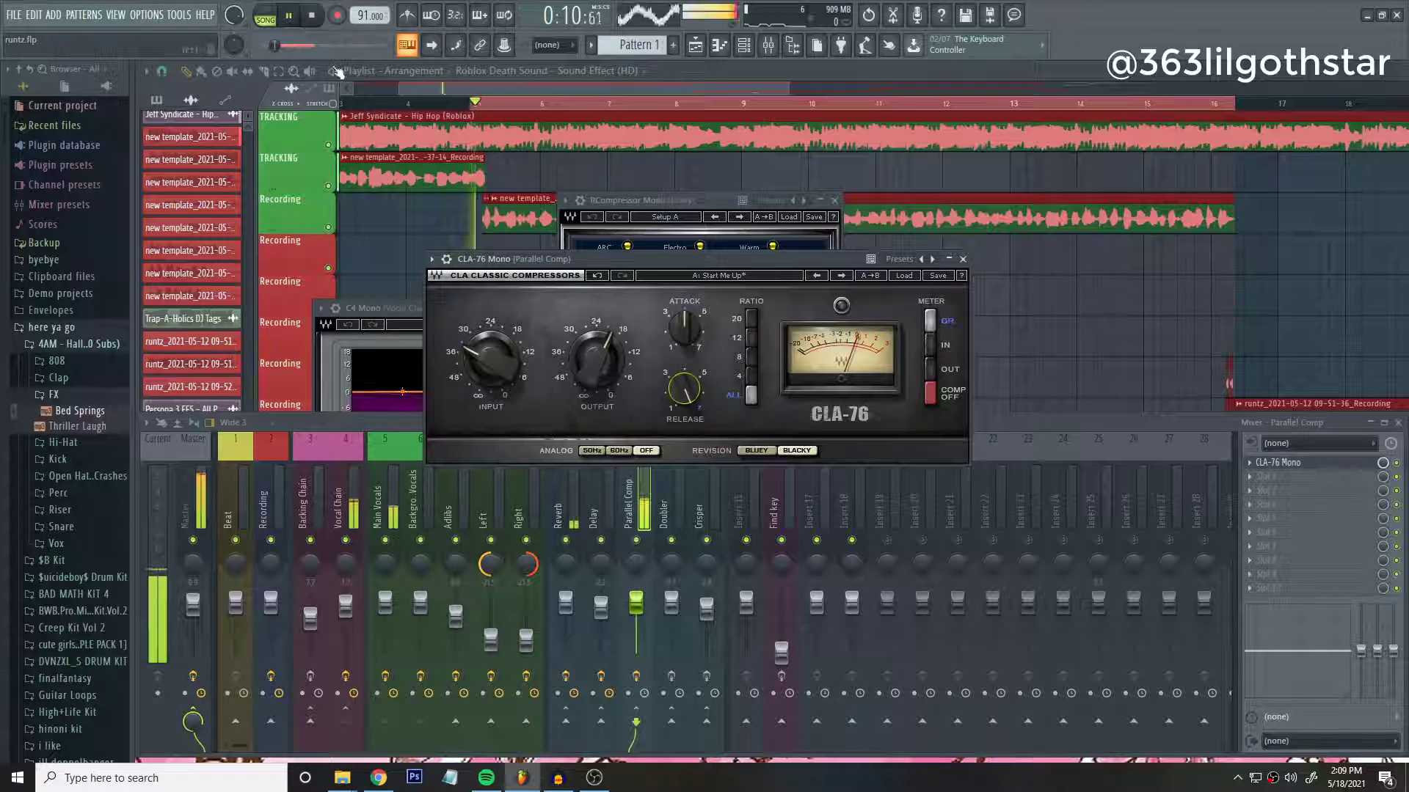
mouse_move(491, 360)
mouse_down()
mouse_move(491, 336)
mouse_move(491, 349)
mouse_up()
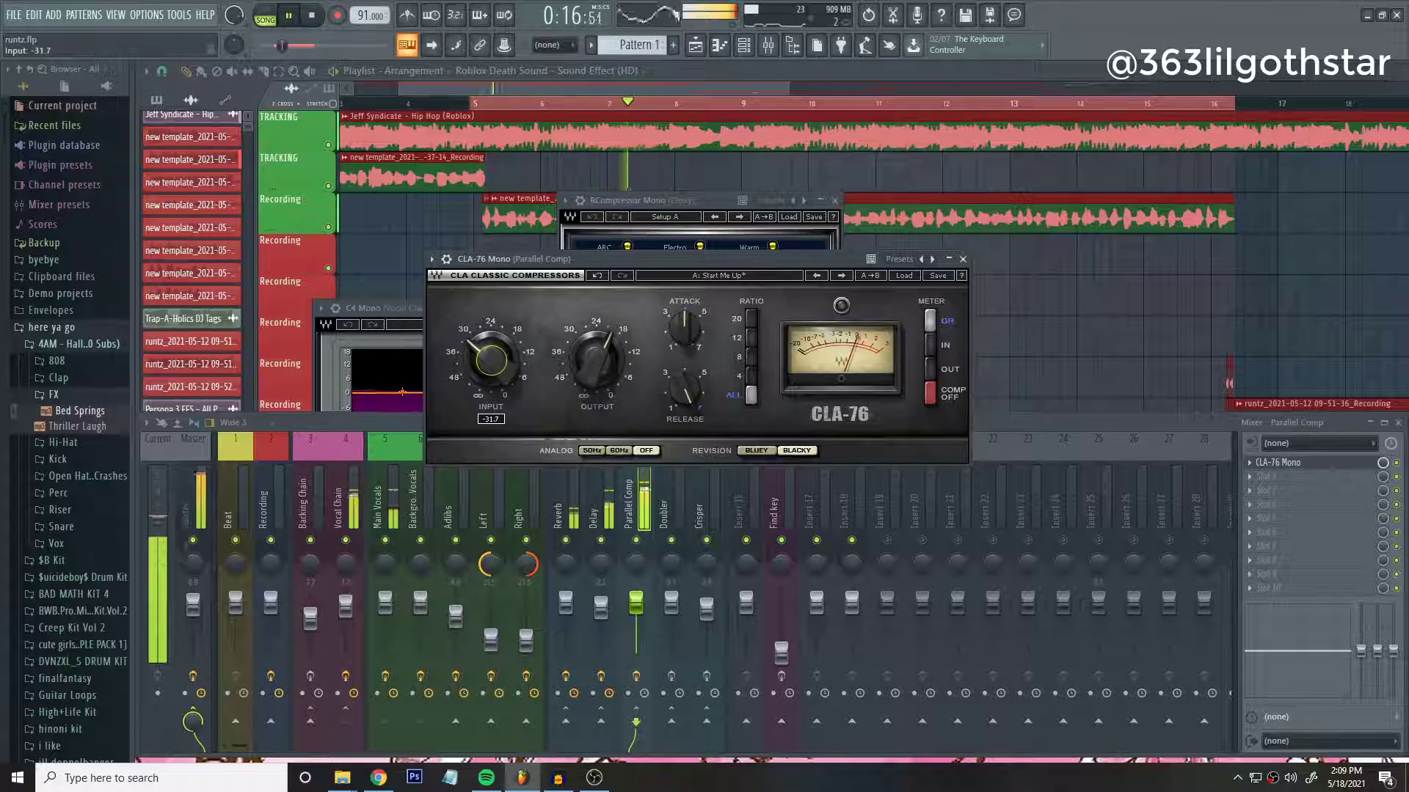
drag(597, 359, 597, 357)
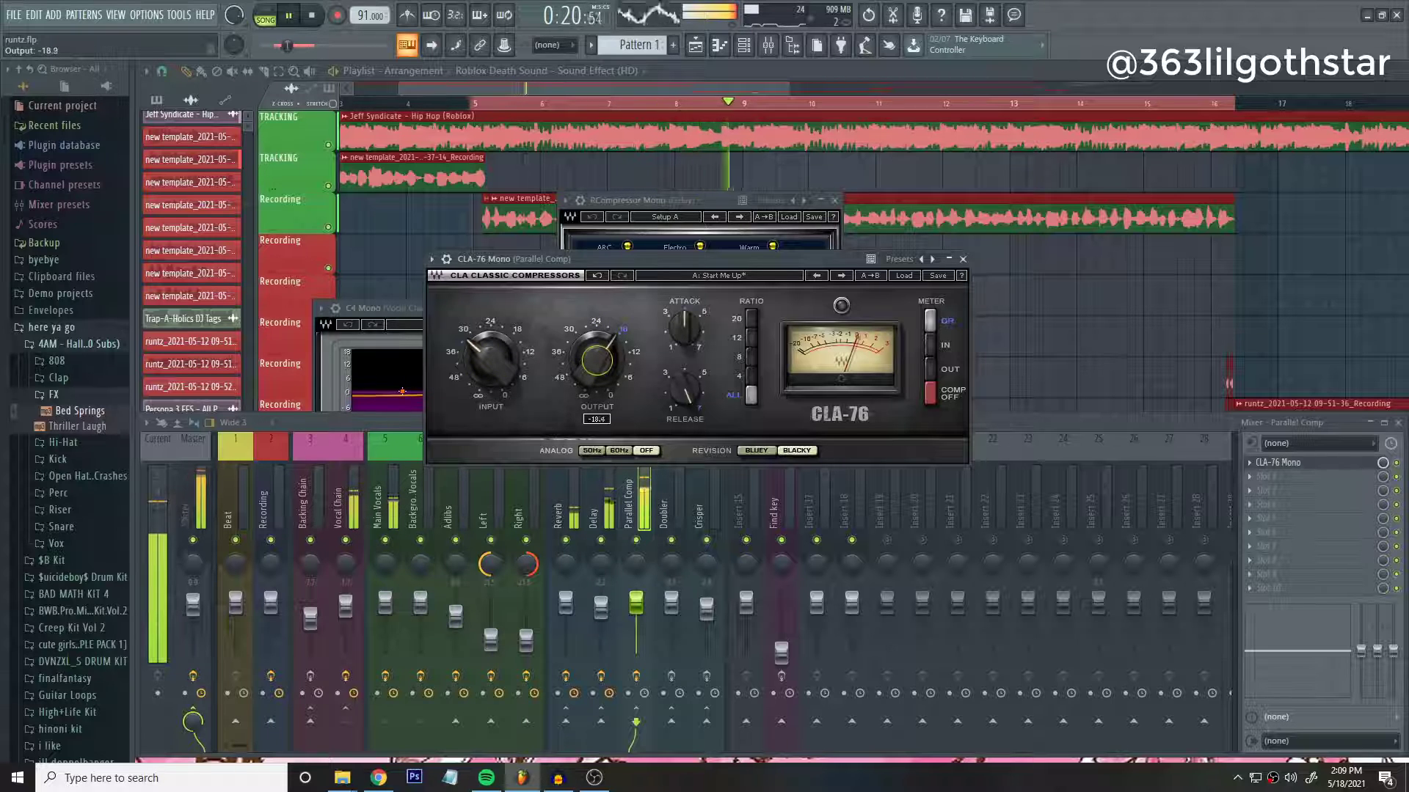
click(311, 15)
click(964, 259)
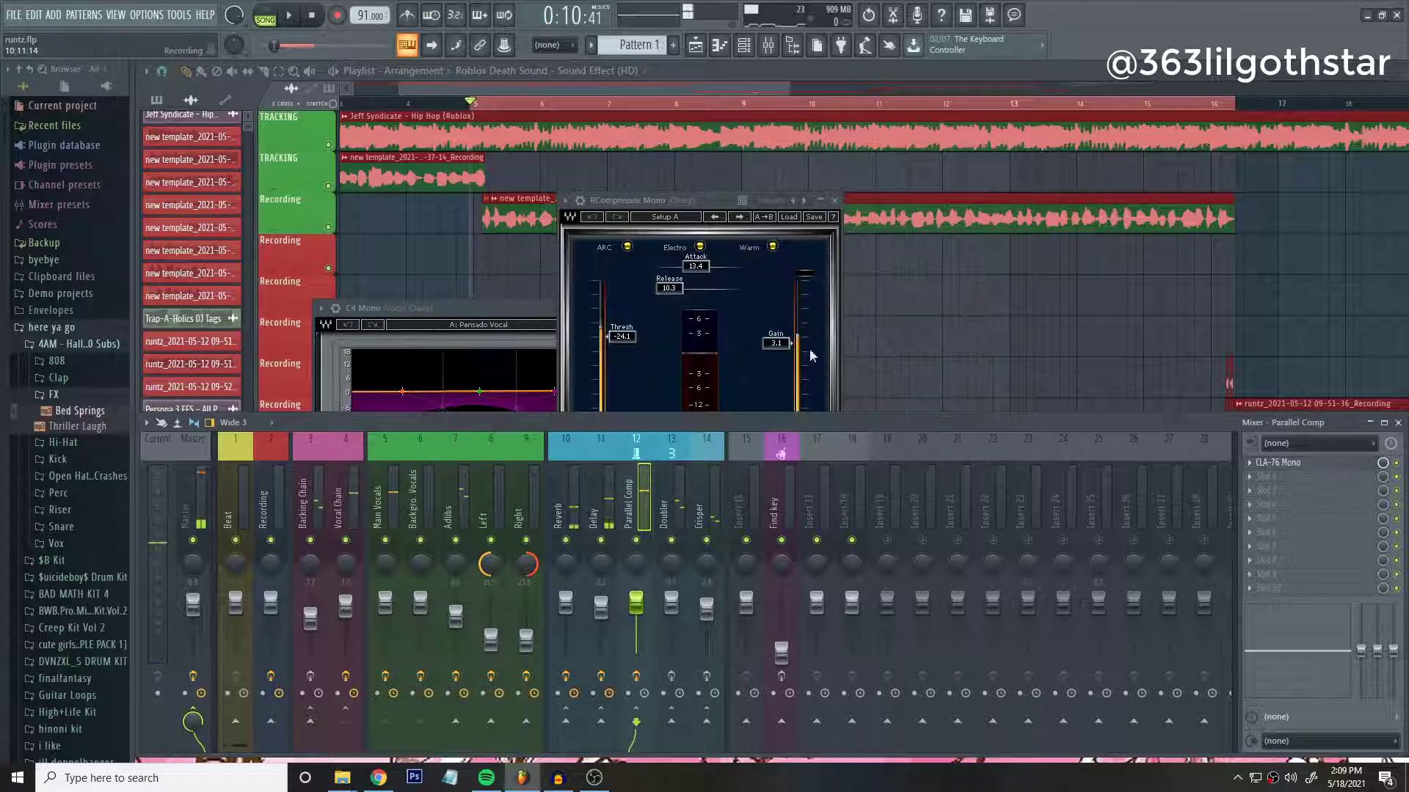
Examine VocalSynth 2 on the Doubler track, switching between the Doubler and Parallel Comp tracks.
click(674, 505)
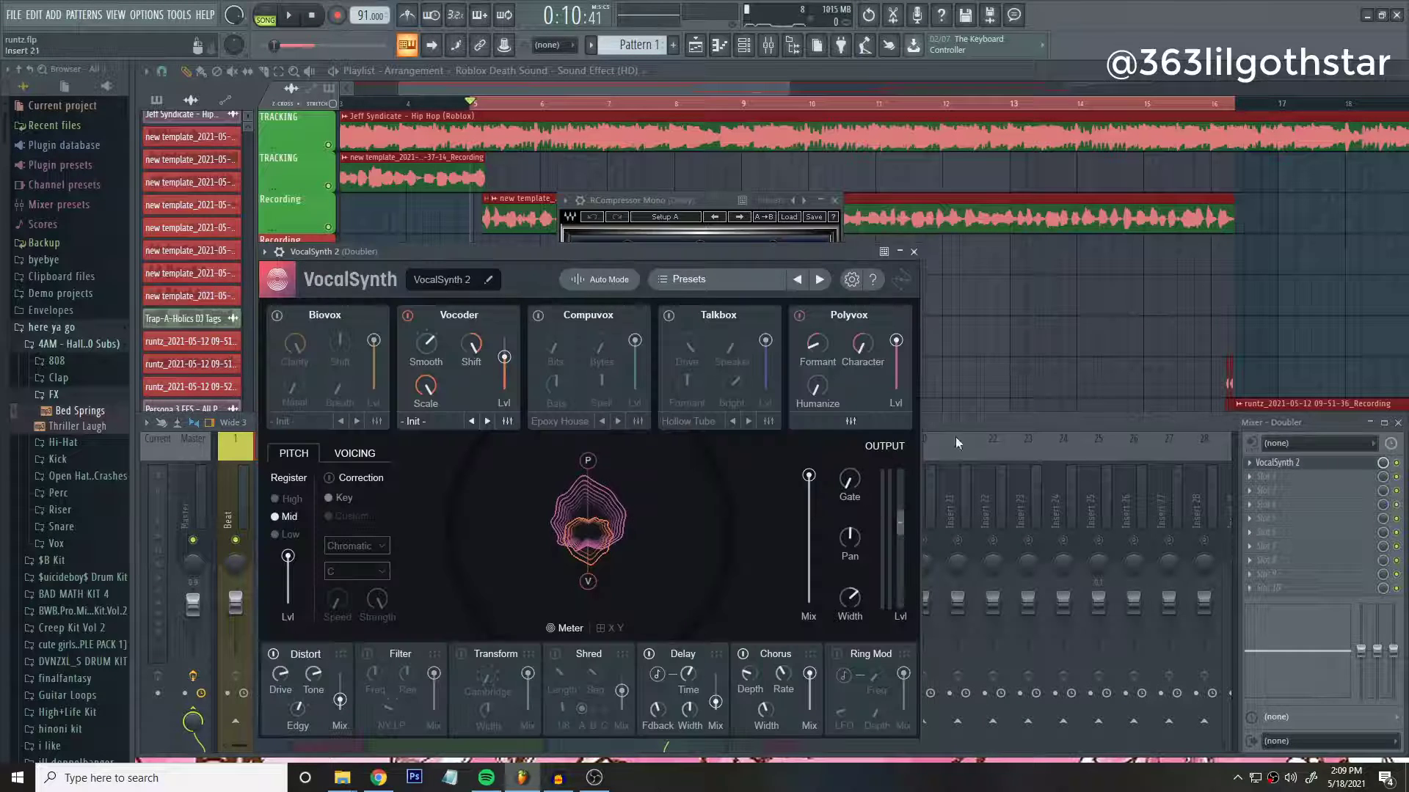
click(646, 510)
click(676, 502)
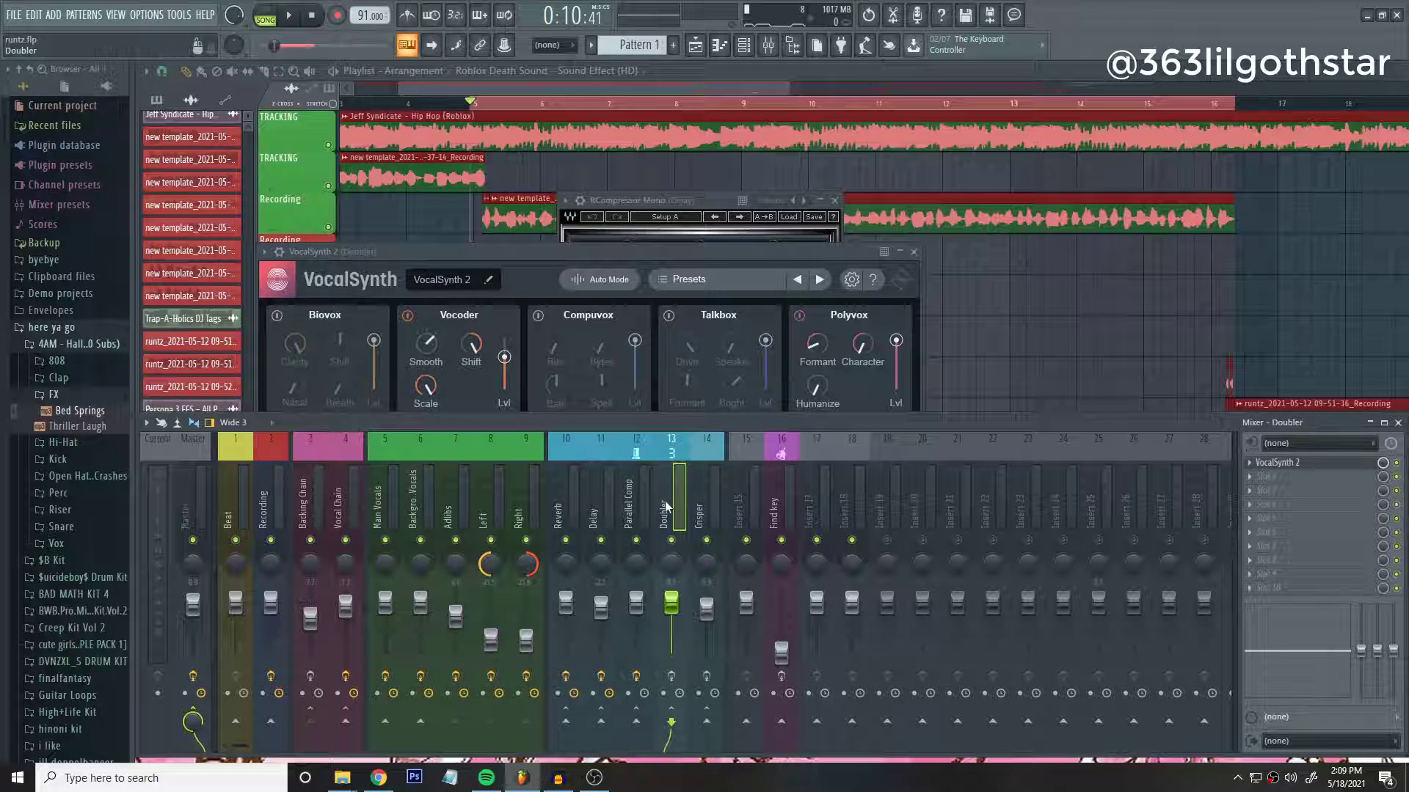
click(638, 517)
click(675, 504)
click(522, 250)
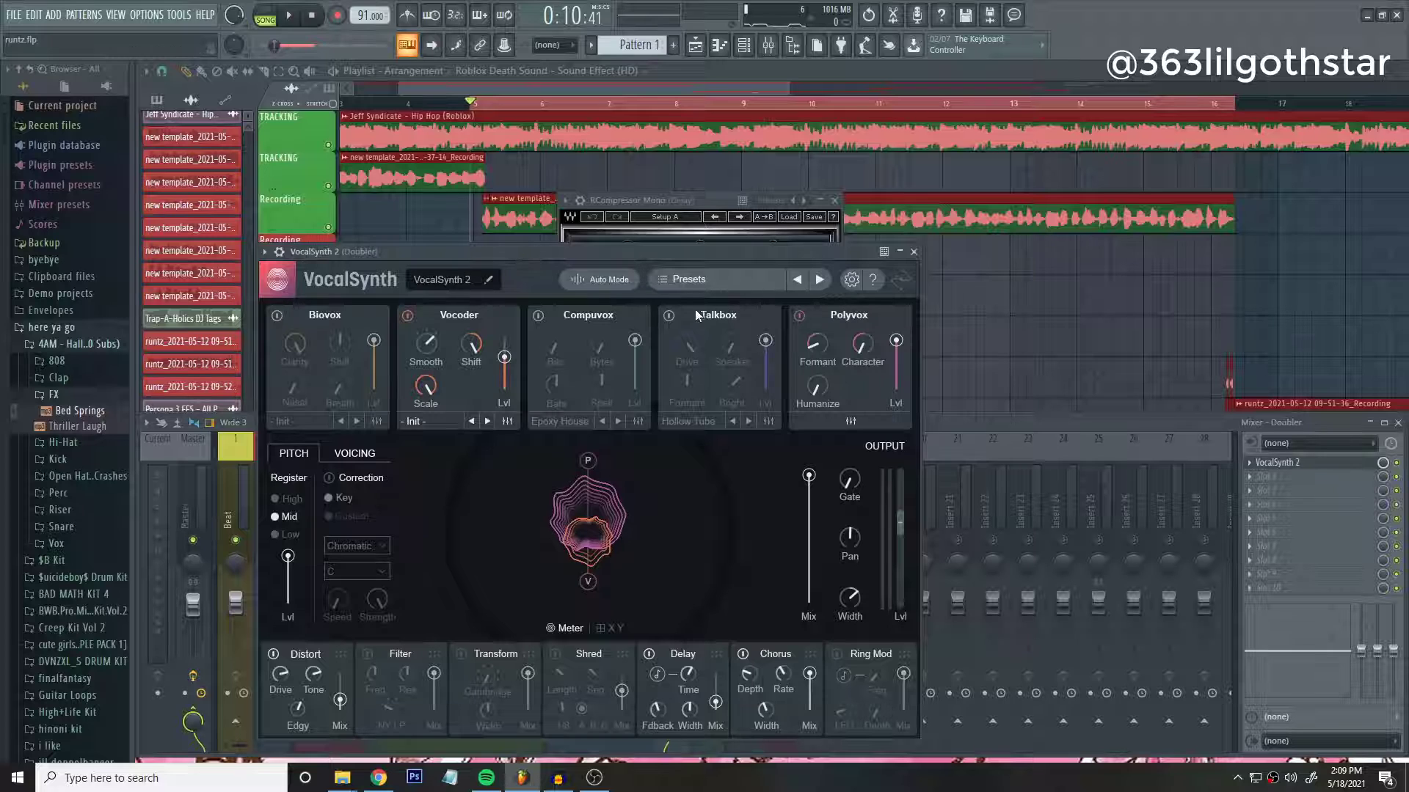
Look through the VocalSynth 2 global presets, then close the plugin and the leftover RCompressor Mono window.
click(664, 282)
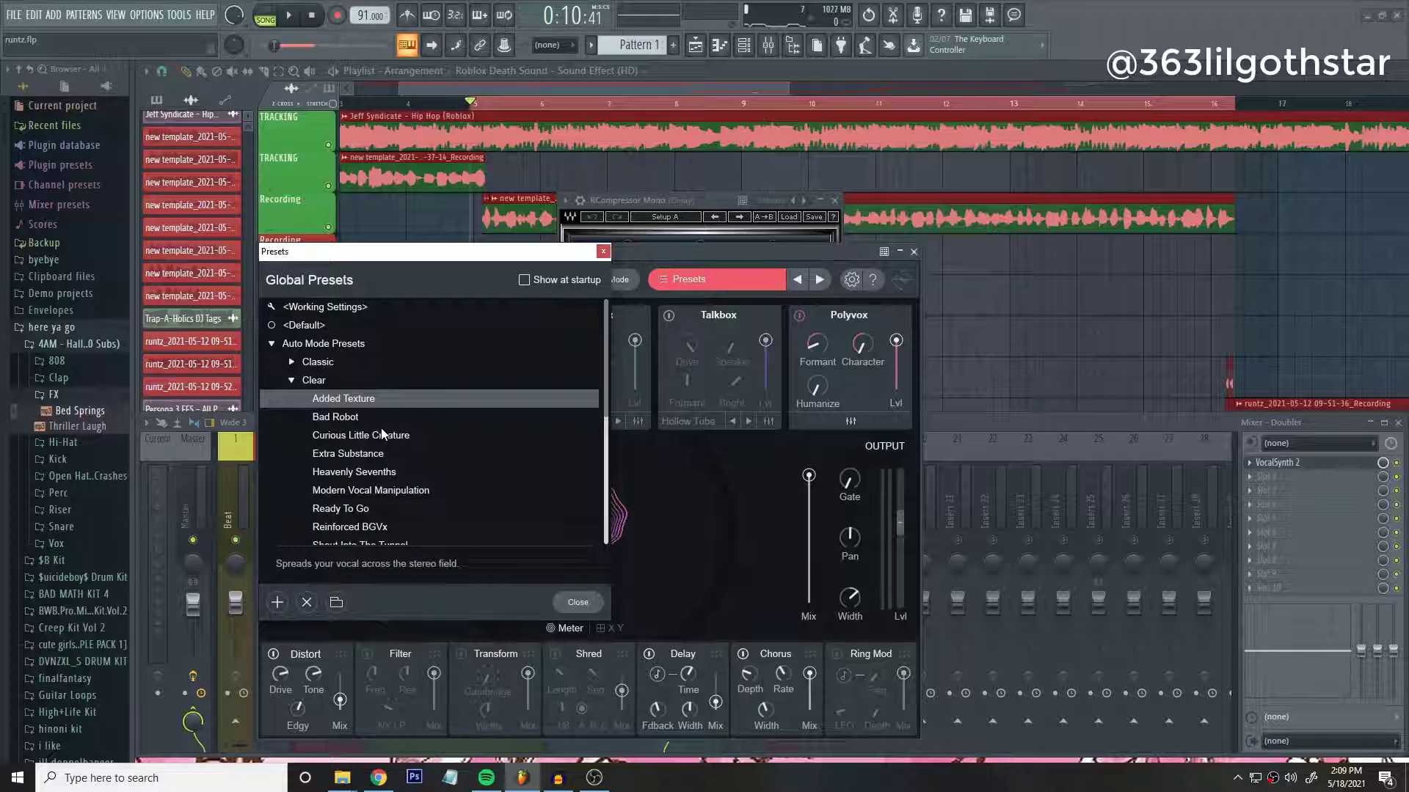
click(603, 251)
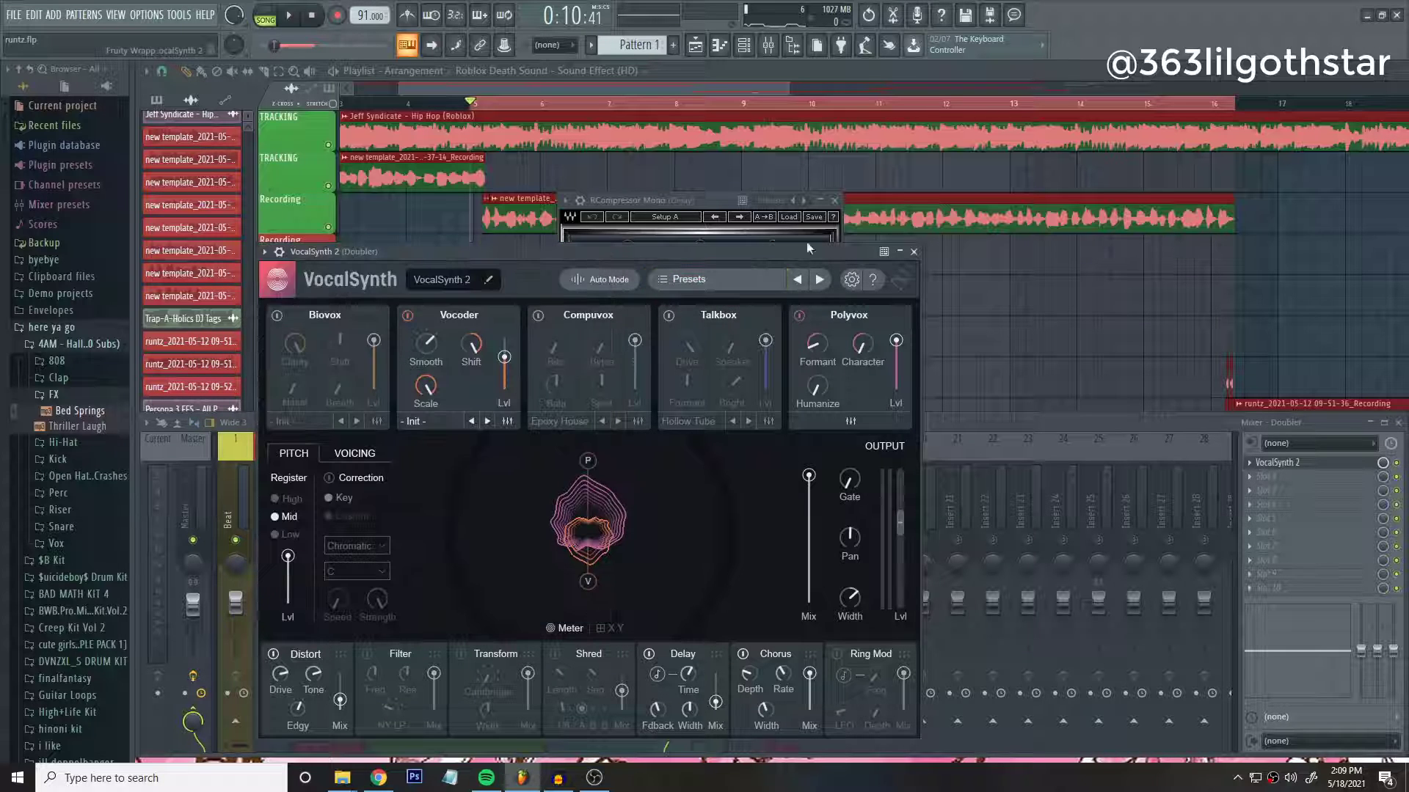
click(914, 251)
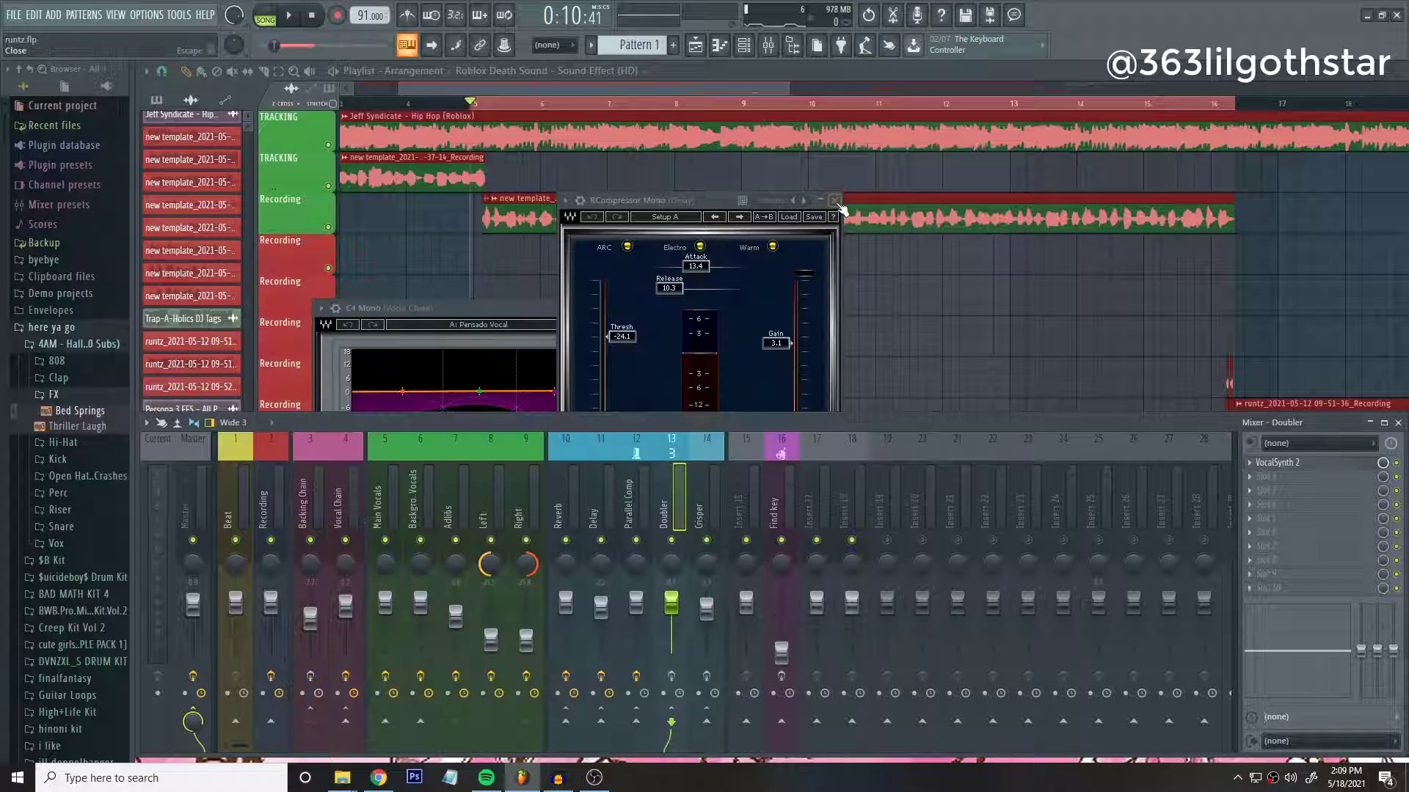
click(835, 200)
Route the Vocal Chain track to the Doubler track and start playback to hear the doubled vocals.
click(651, 508)
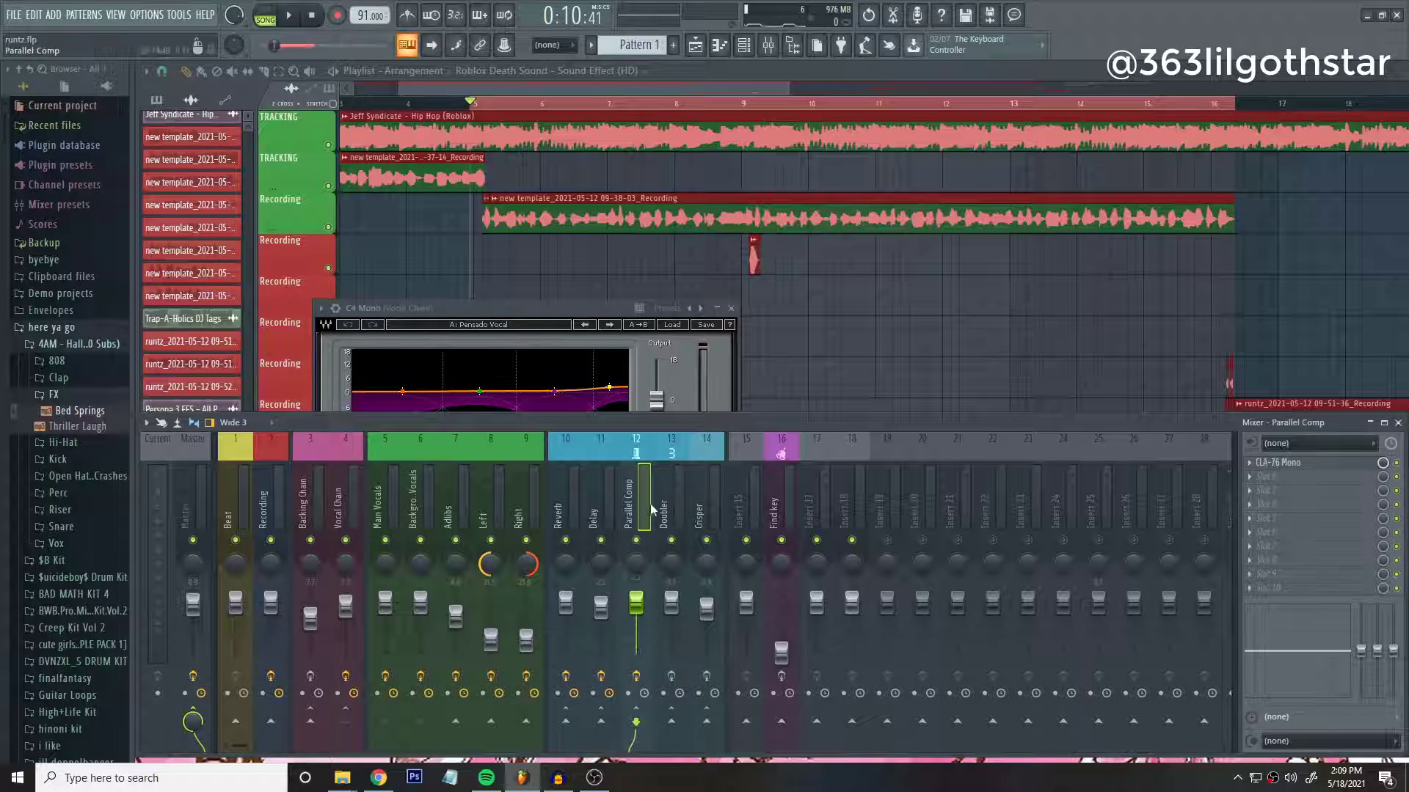
click(666, 504)
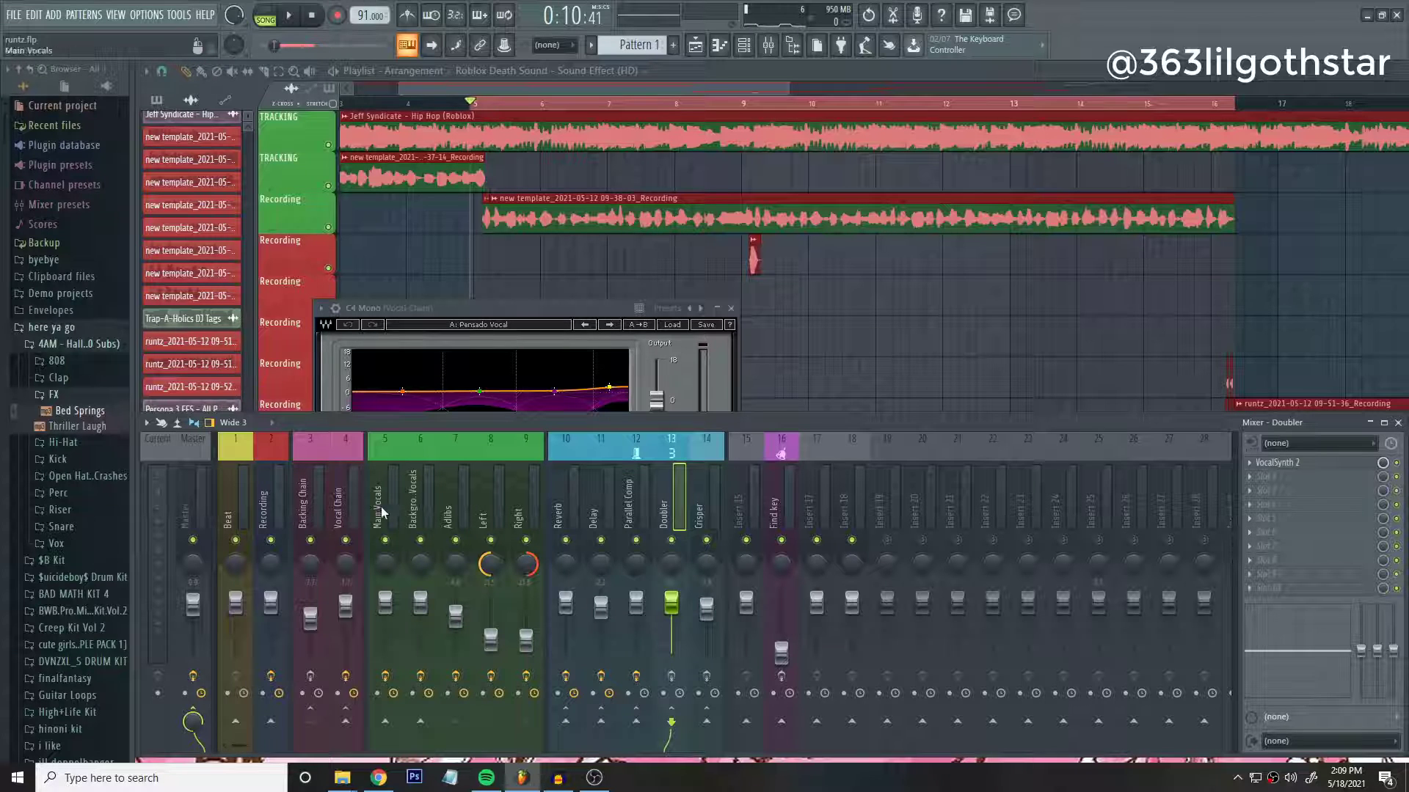
click(358, 505)
click(671, 723)
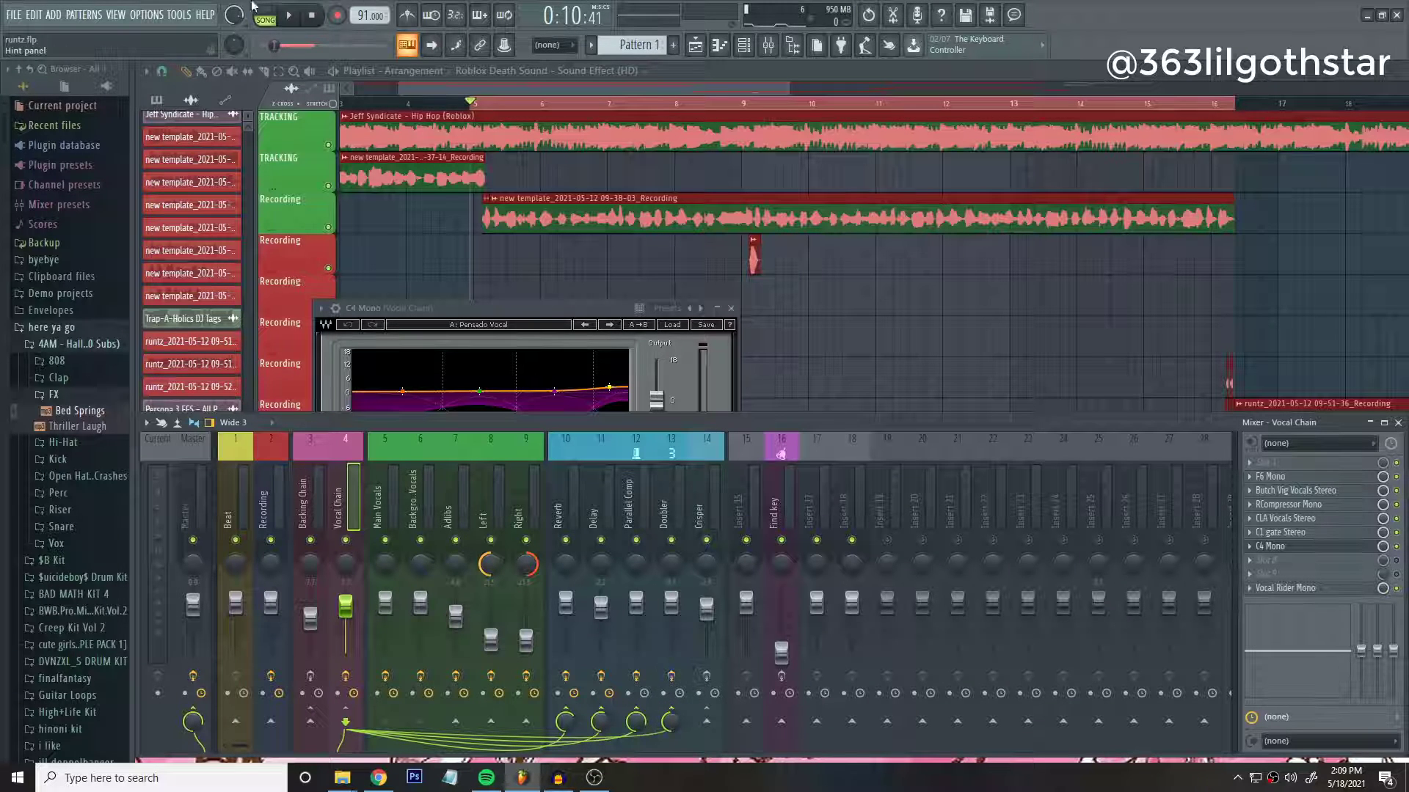
click(296, 20)
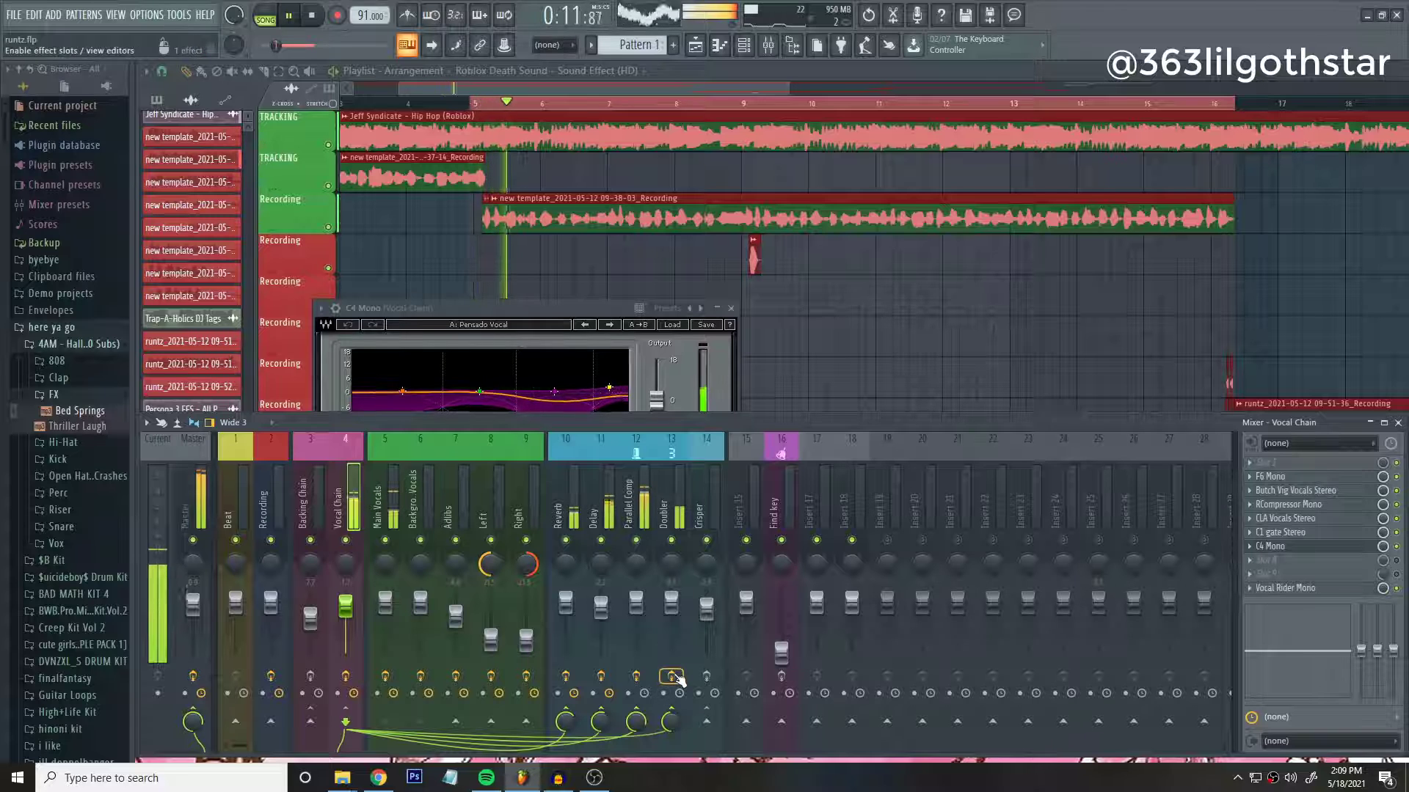
Listen to the song while checking the Doubler, Main Vocals and Backing Chain tracks, and stop playback.
click(702, 501)
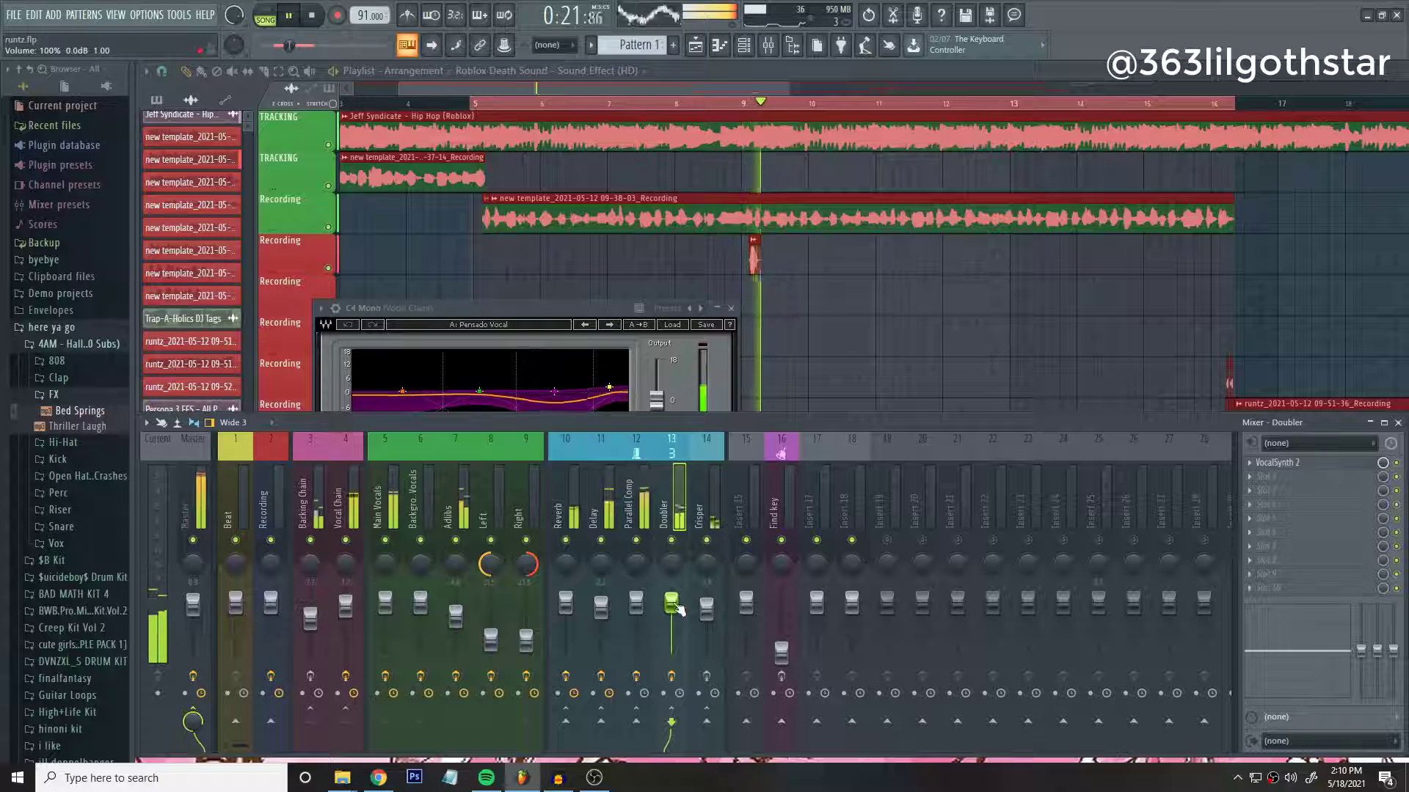
click(378, 506)
click(311, 506)
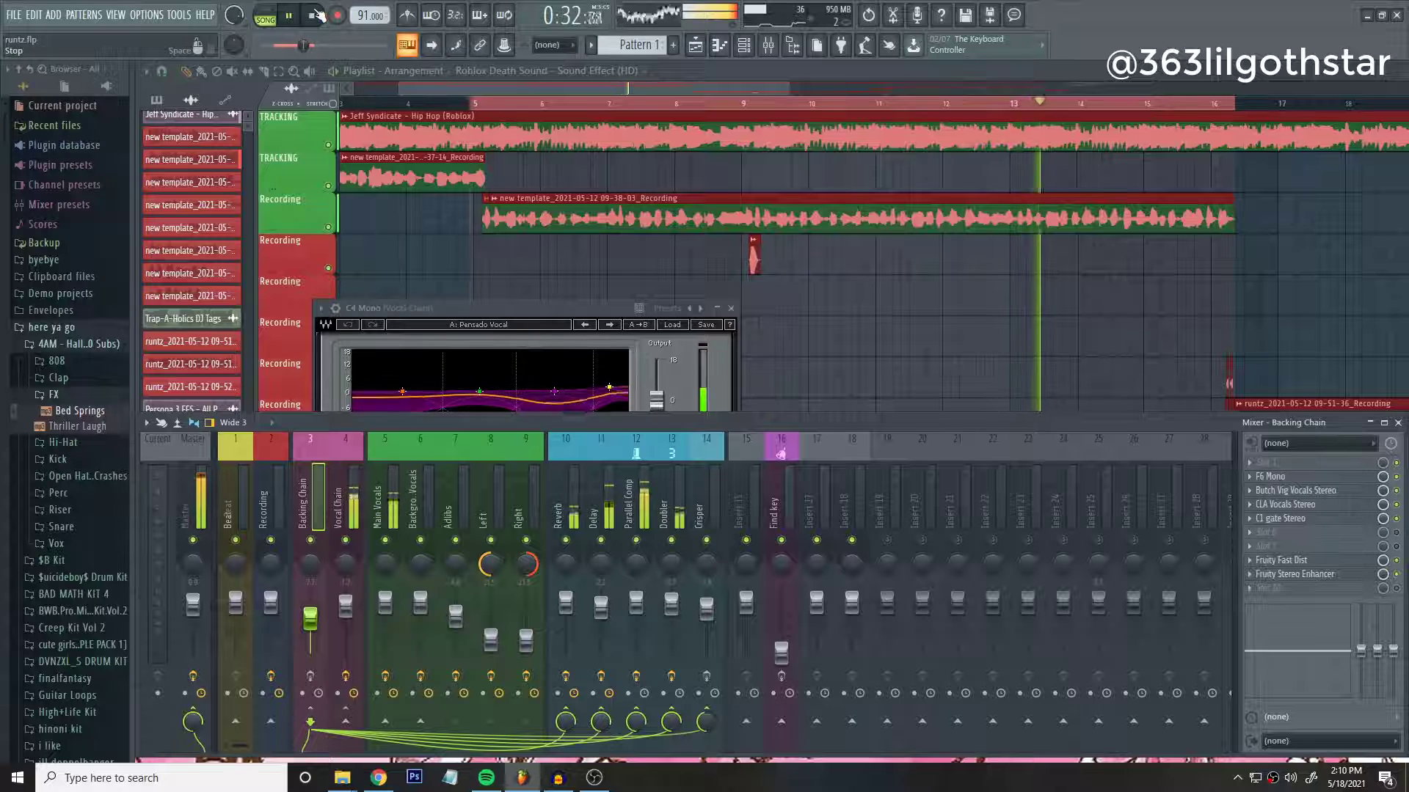
key(space)
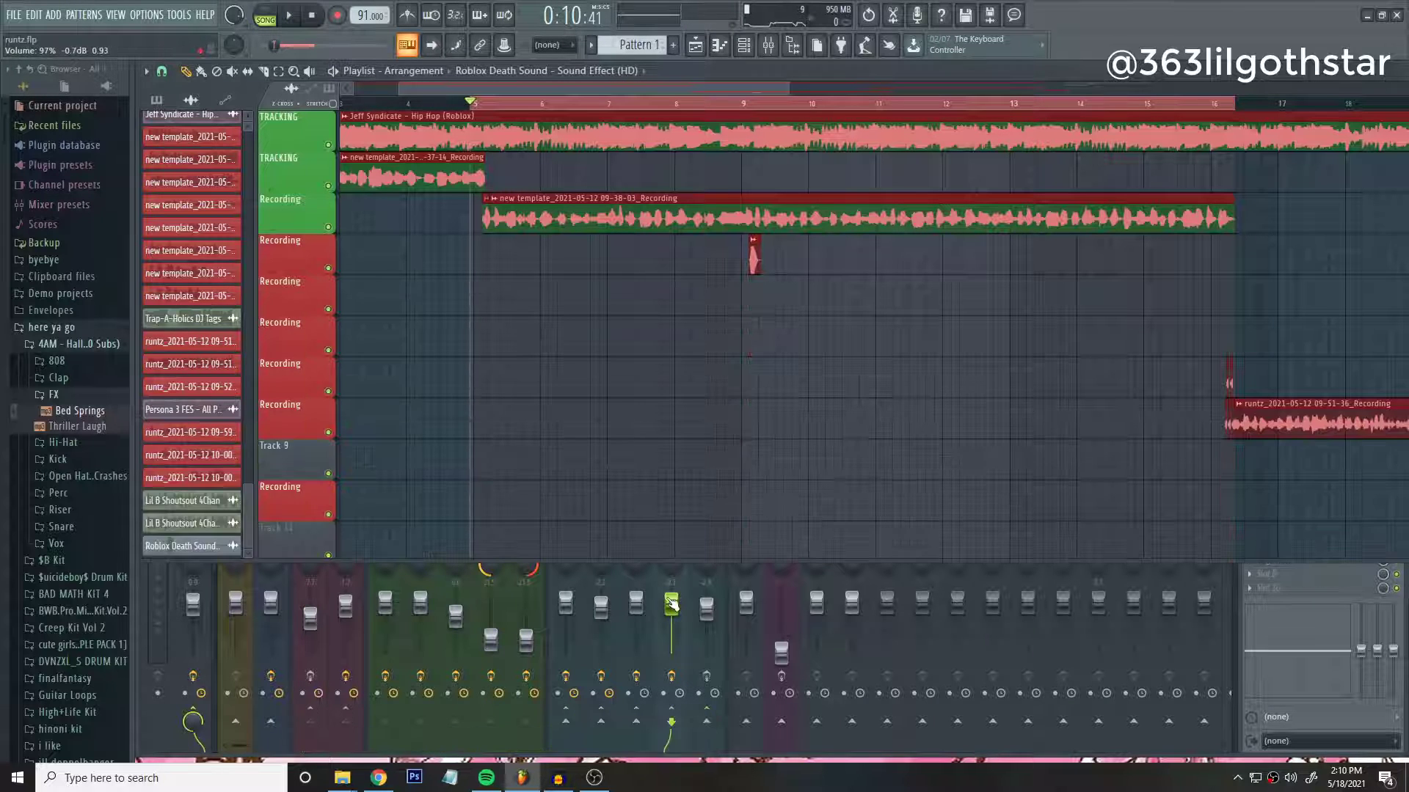
Extend the playlist time selection to about bar 31 and route the Vocal Chain track to the Crisper track.
click(671, 604)
click(698, 499)
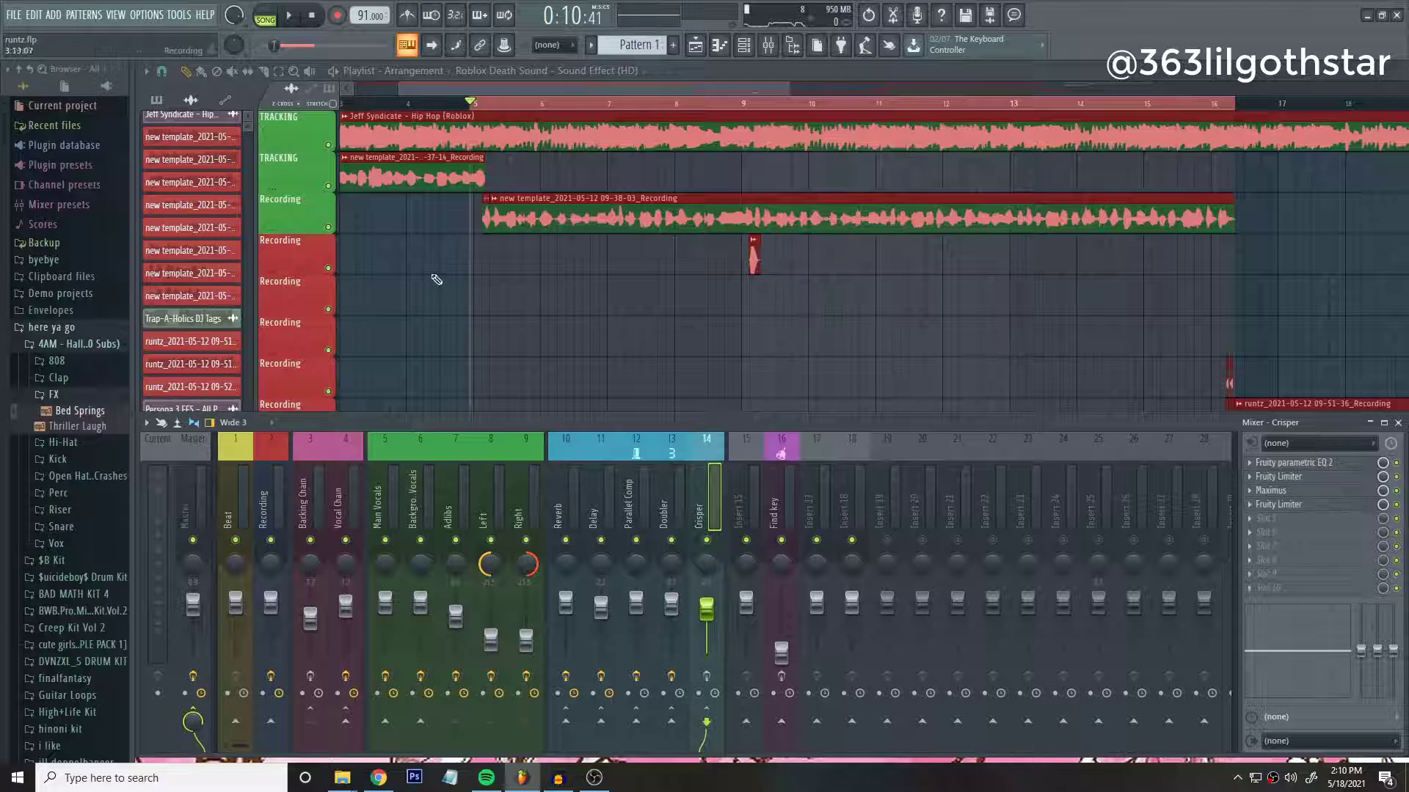
click(337, 507)
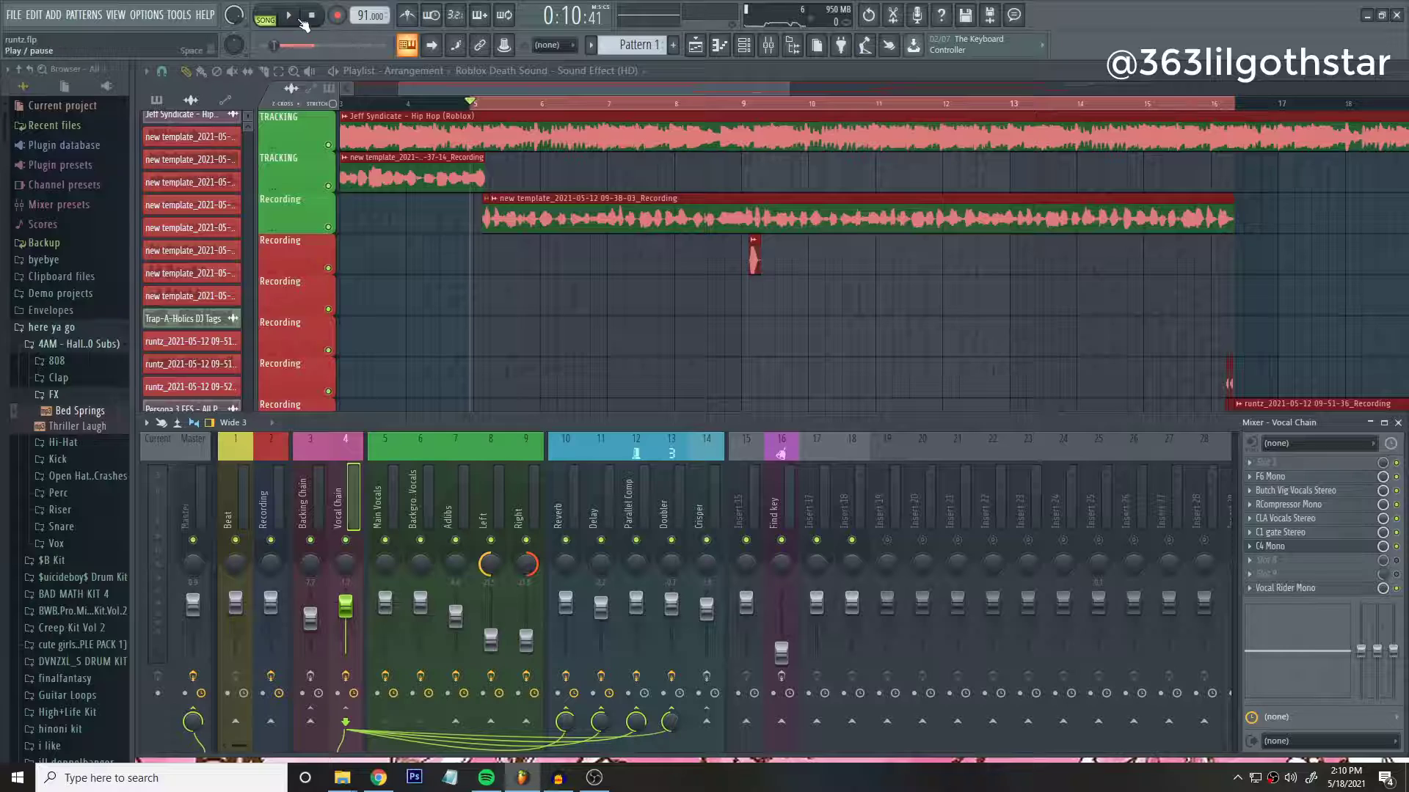
scroll(481, 107, down, 4)
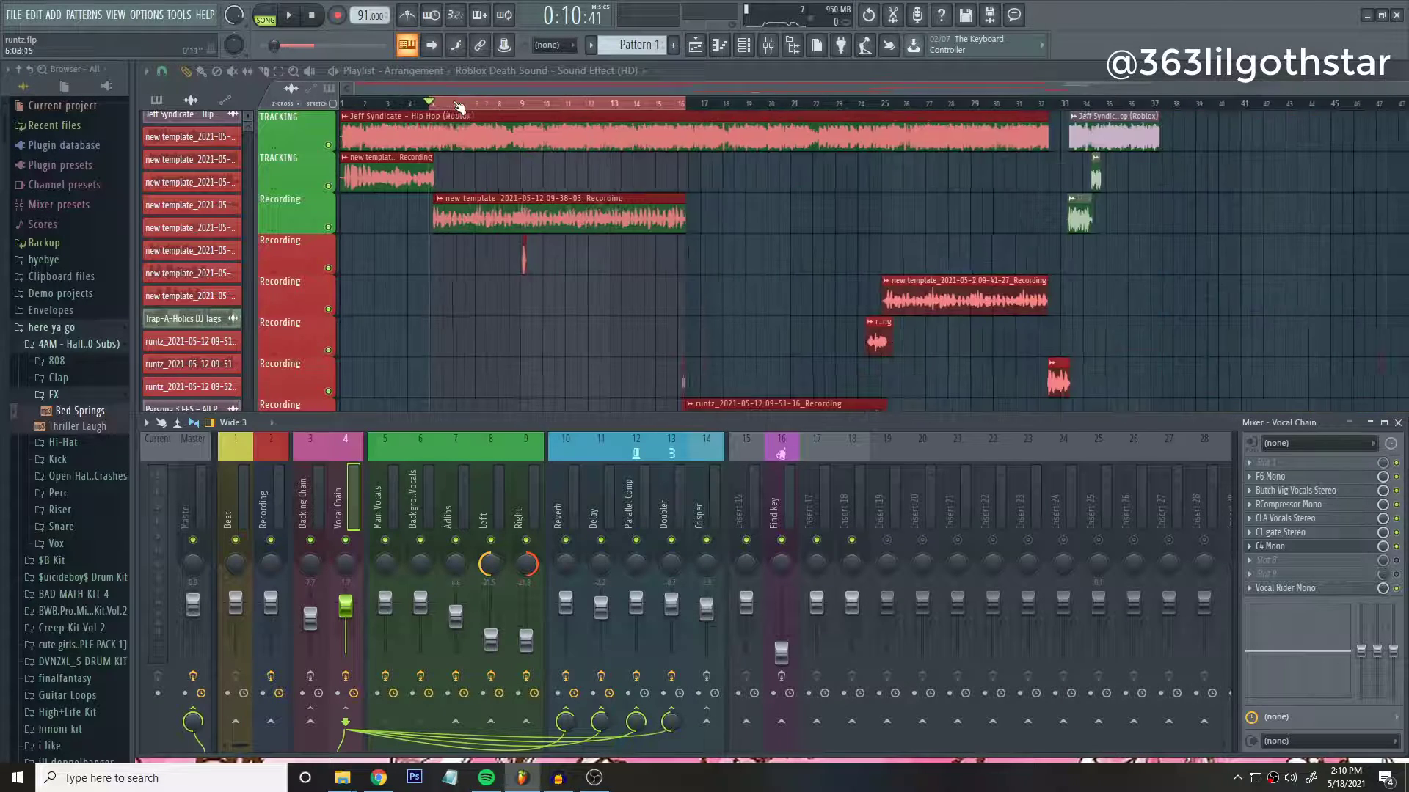
scroll(461, 108, up, 4)
scroll(829, 140, down, 5)
drag(686, 105, 1033, 106)
click(771, 44)
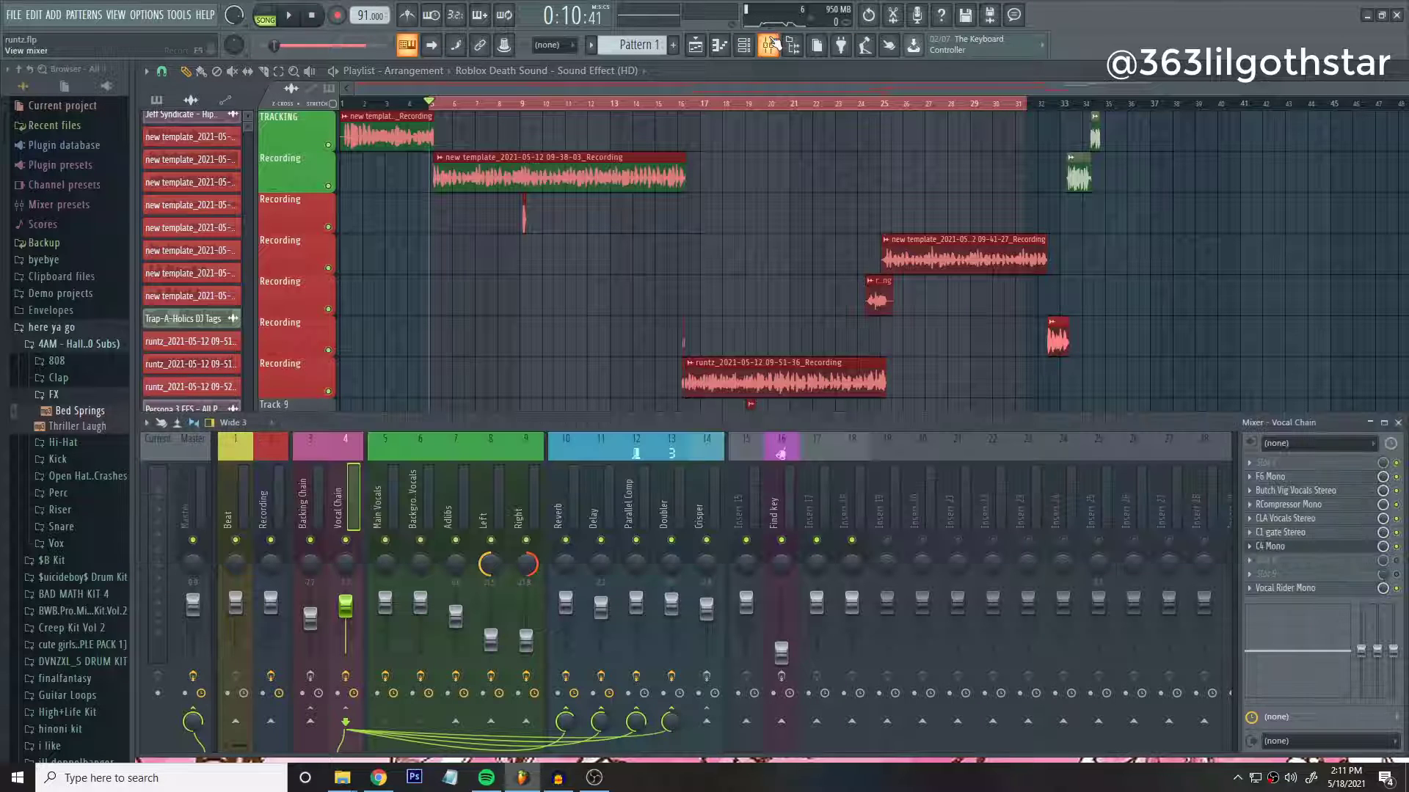
click(702, 649)
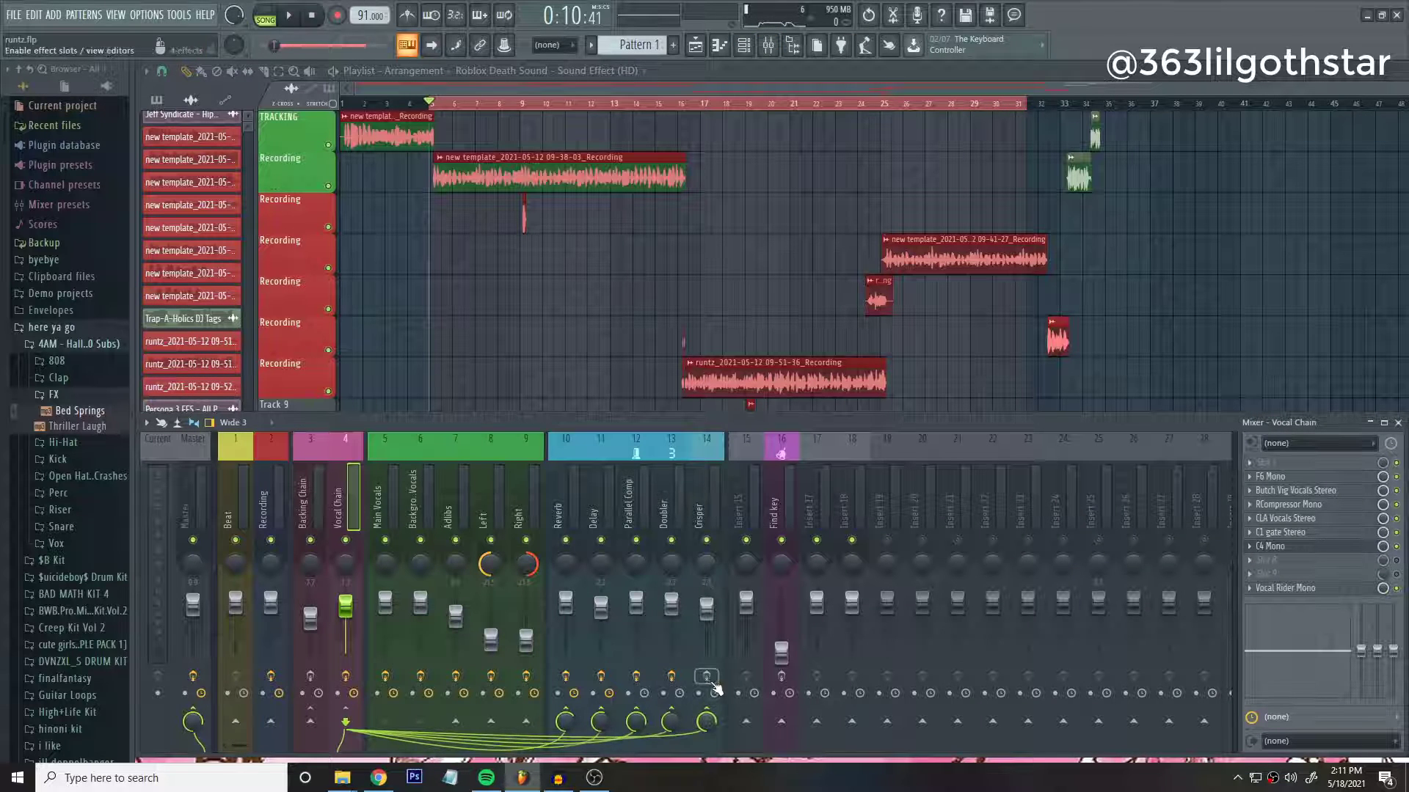
Examine the Fruity parametric EQ 2 and the first Fruity Limiter on the Crisper track, and close both plugins.
click(1297, 467)
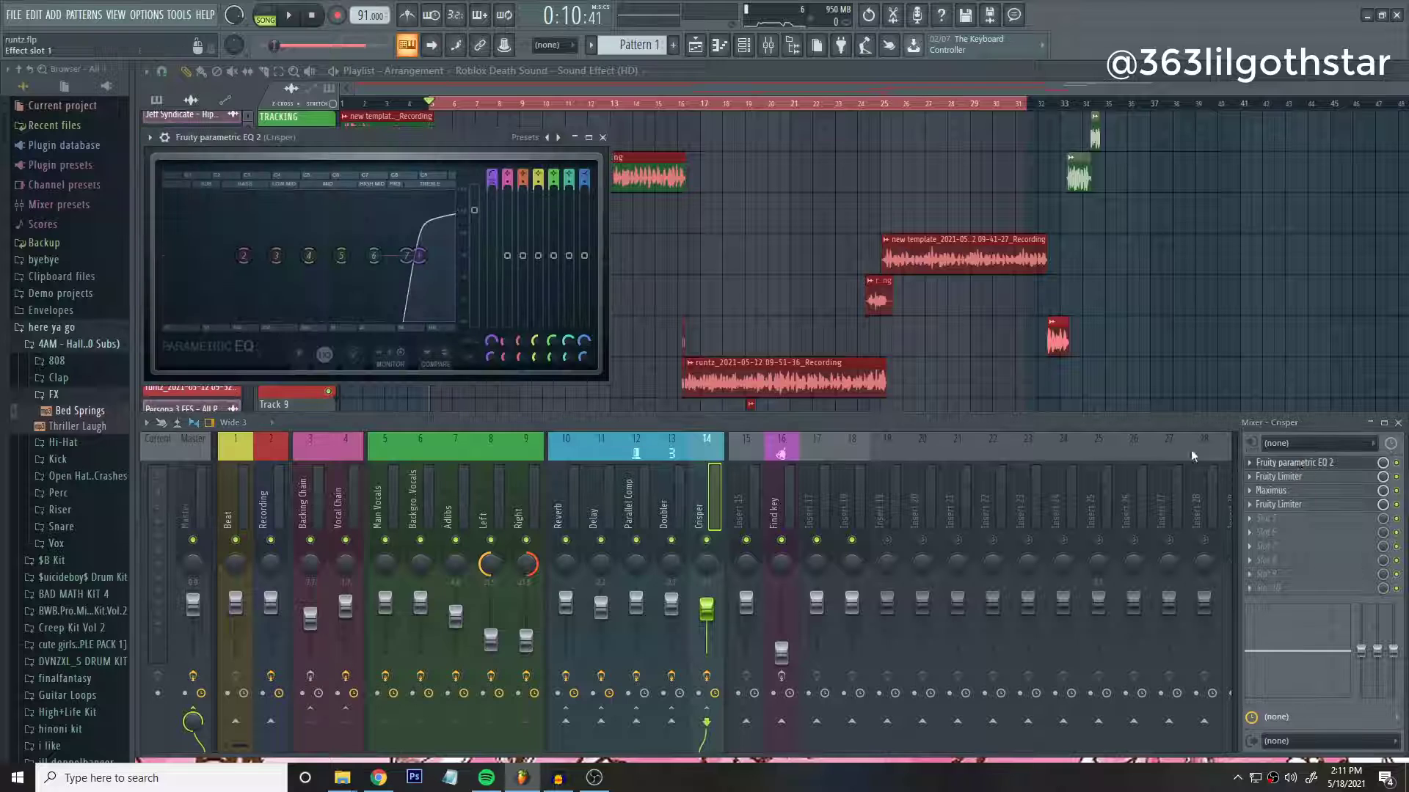
drag(414, 263, 454, 208)
click(1291, 476)
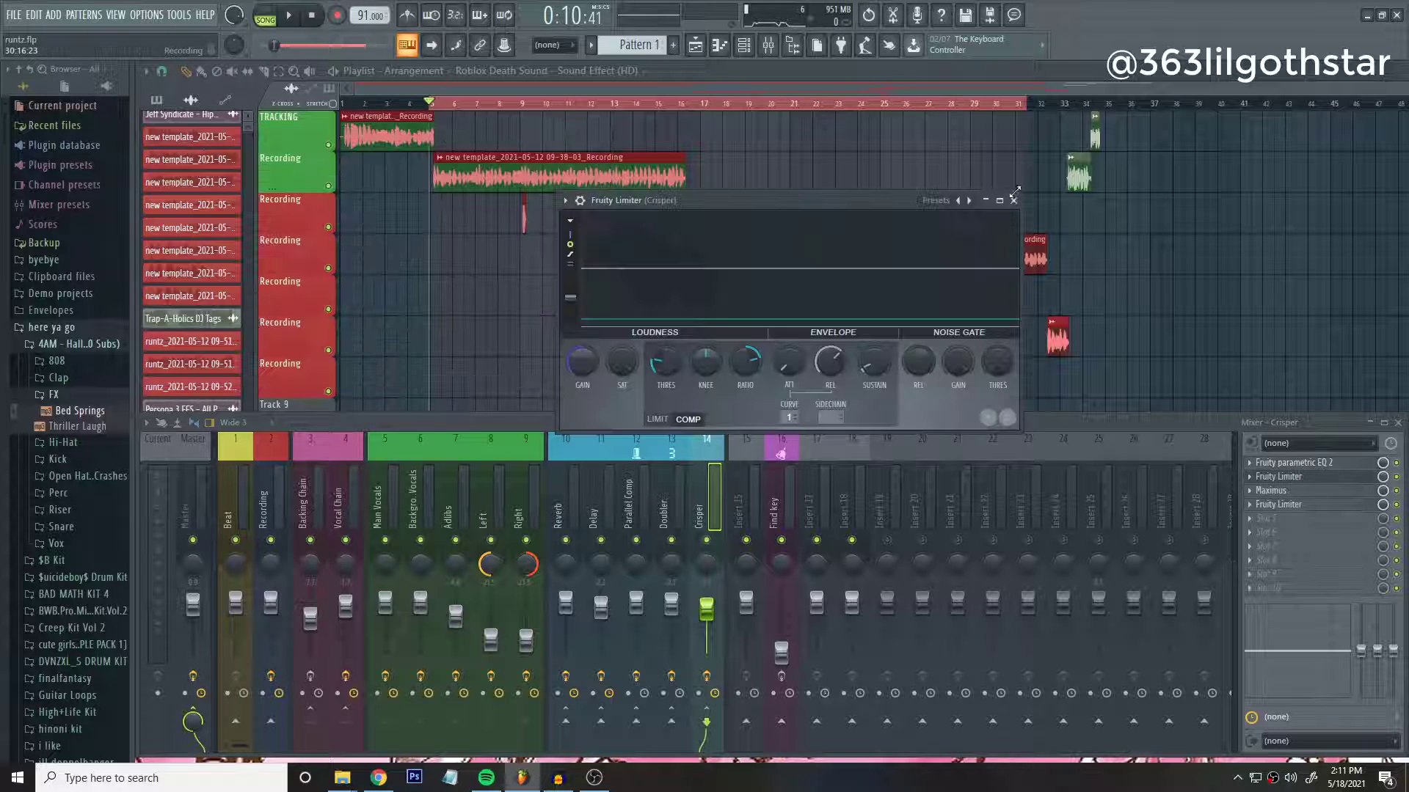
click(1015, 202)
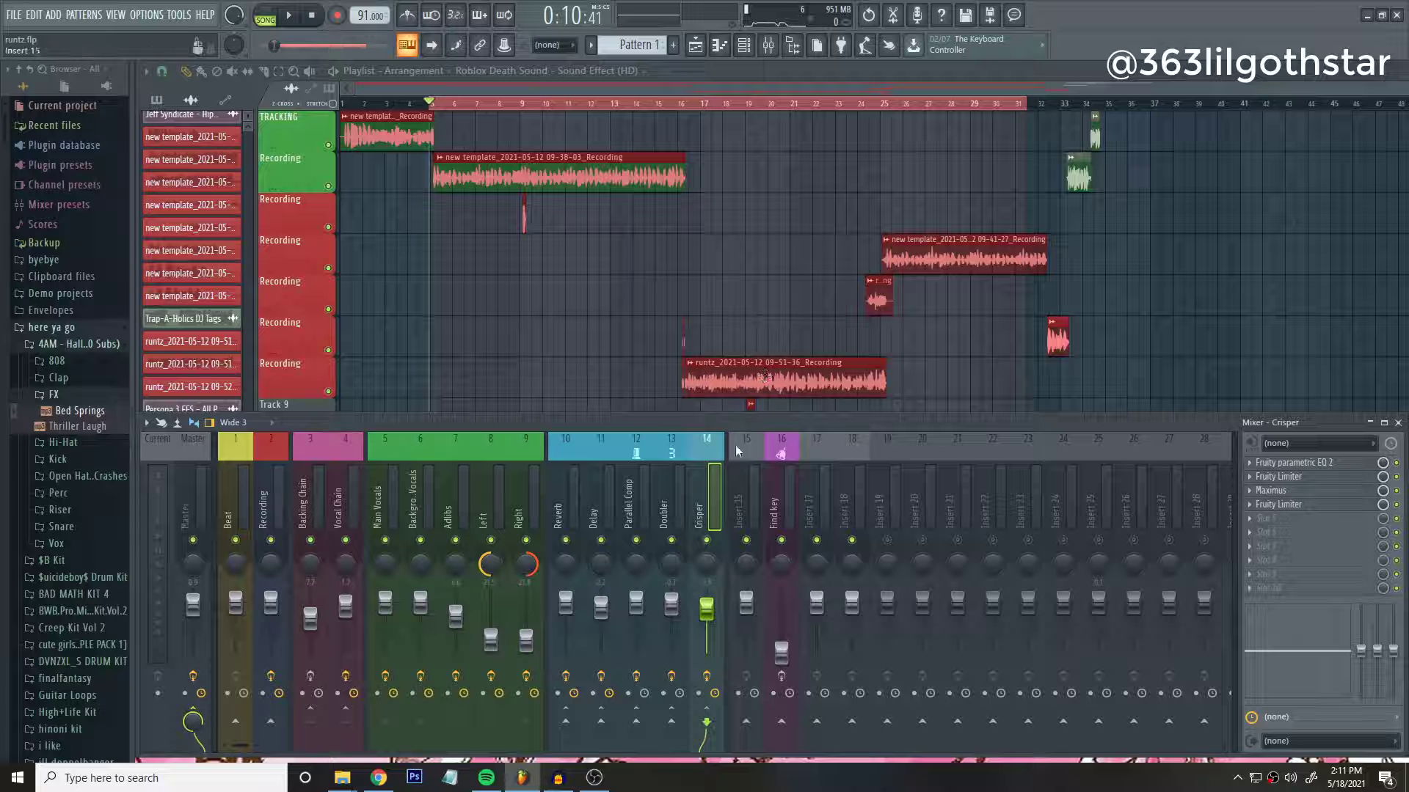
click(1262, 463)
click(1289, 477)
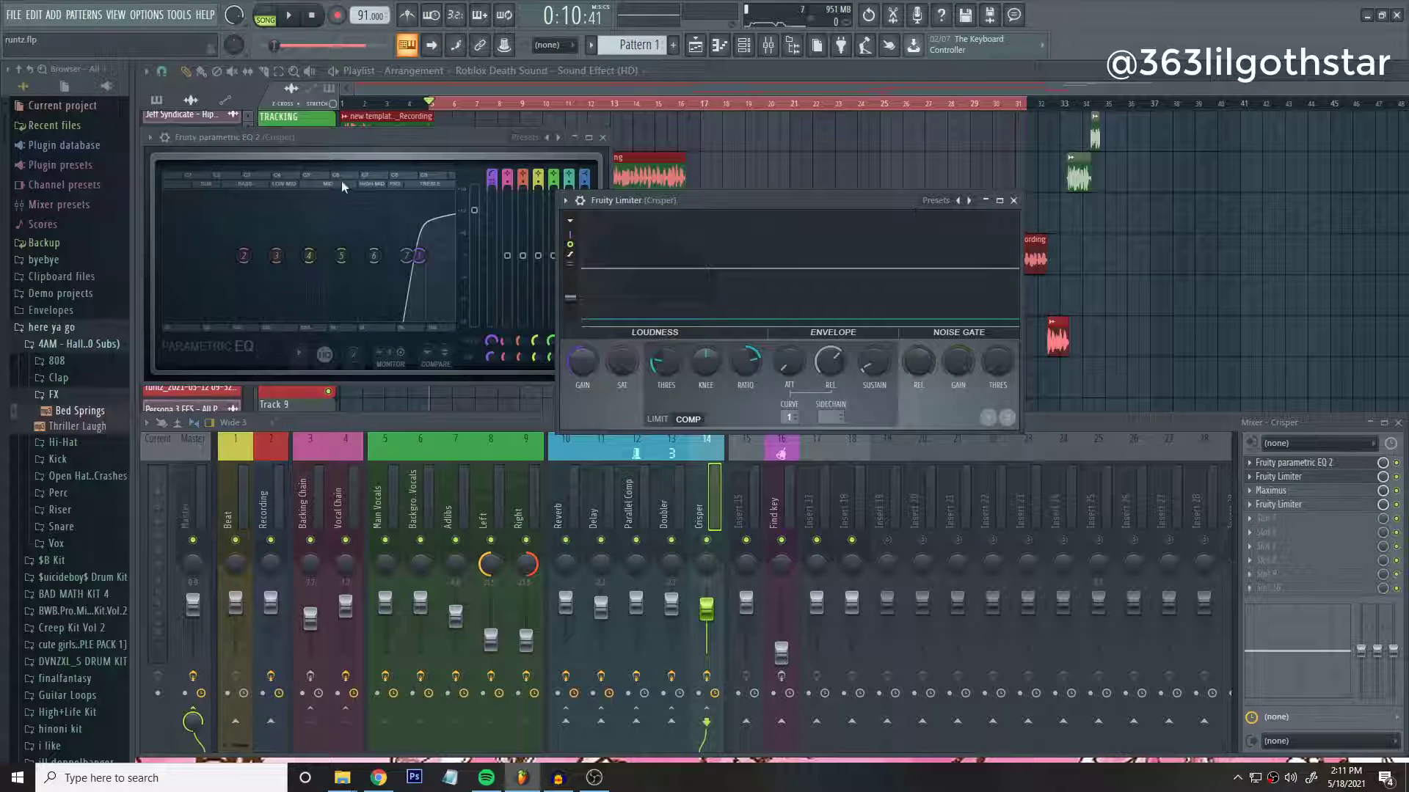
click(603, 139)
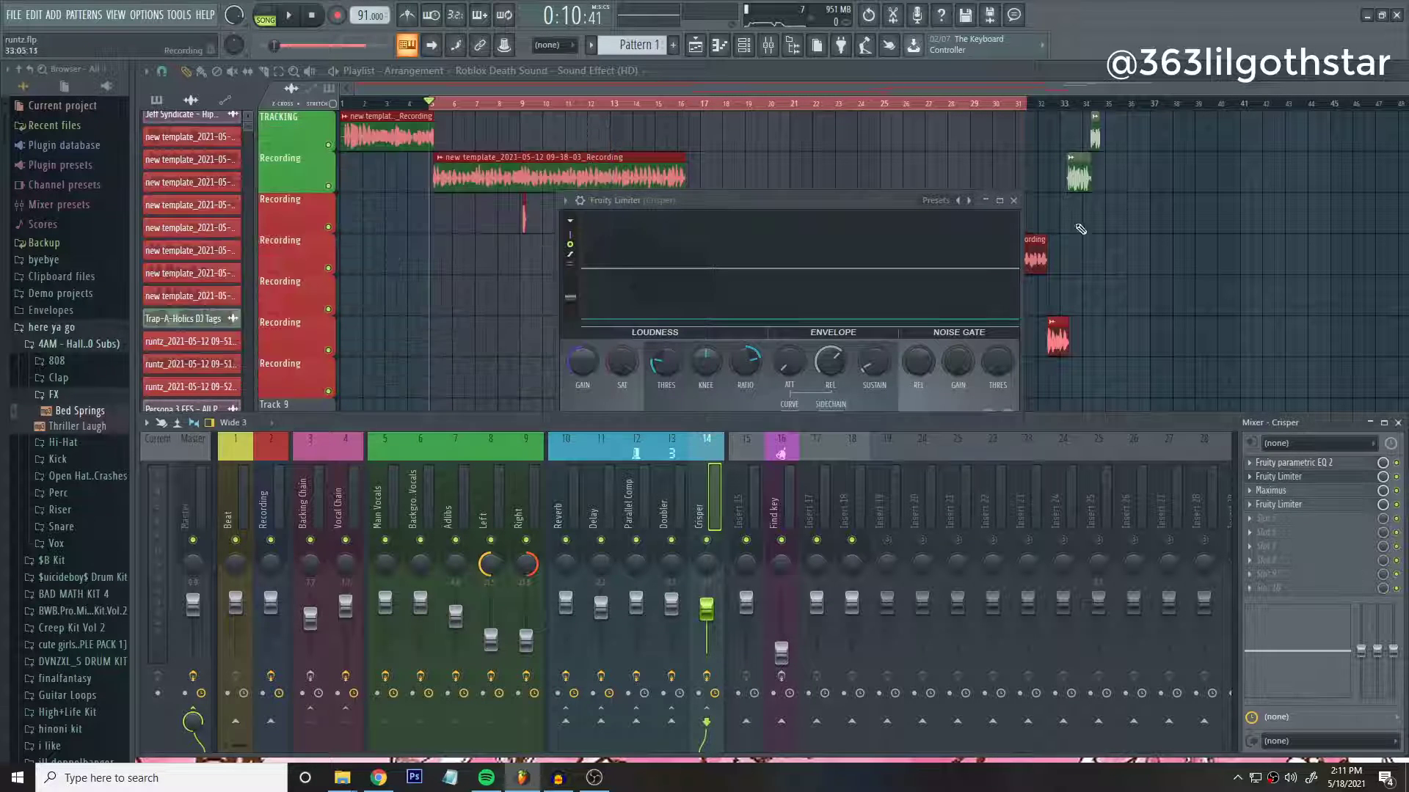
click(1013, 201)
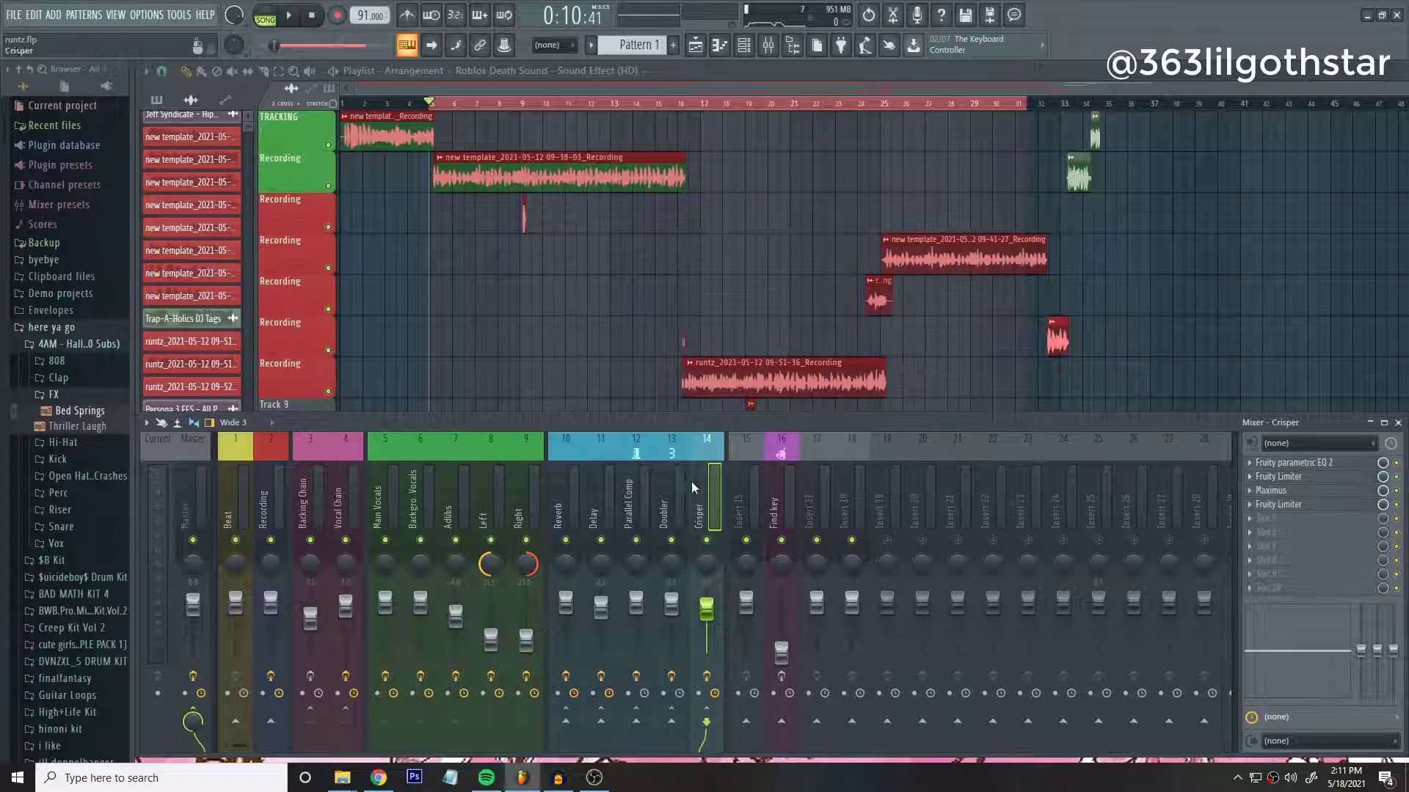
Examine Maximus and the last Fruity Limiter on the Crisper track, and close both plugins.
click(1314, 490)
drag(1174, 201, 664, 222)
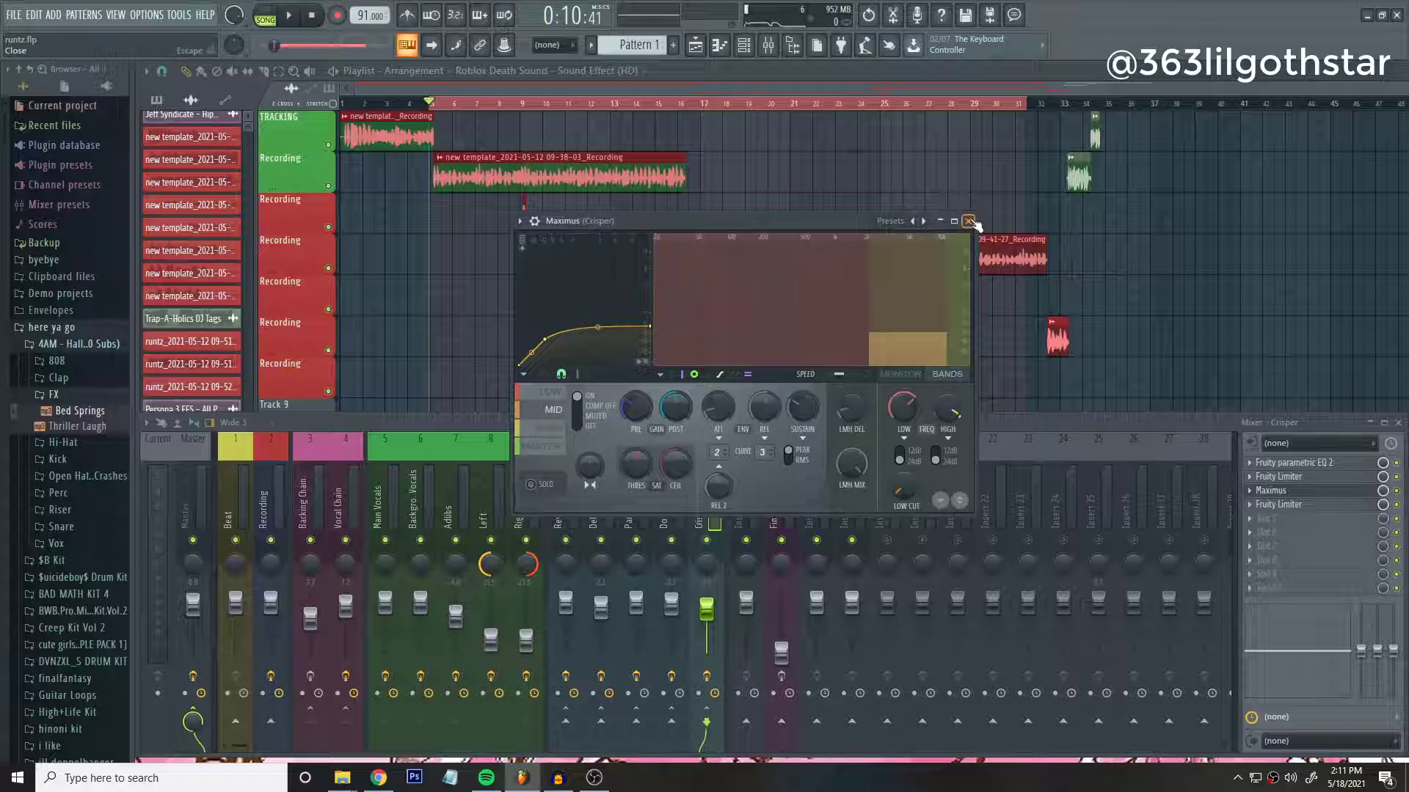
click(970, 221)
click(1288, 506)
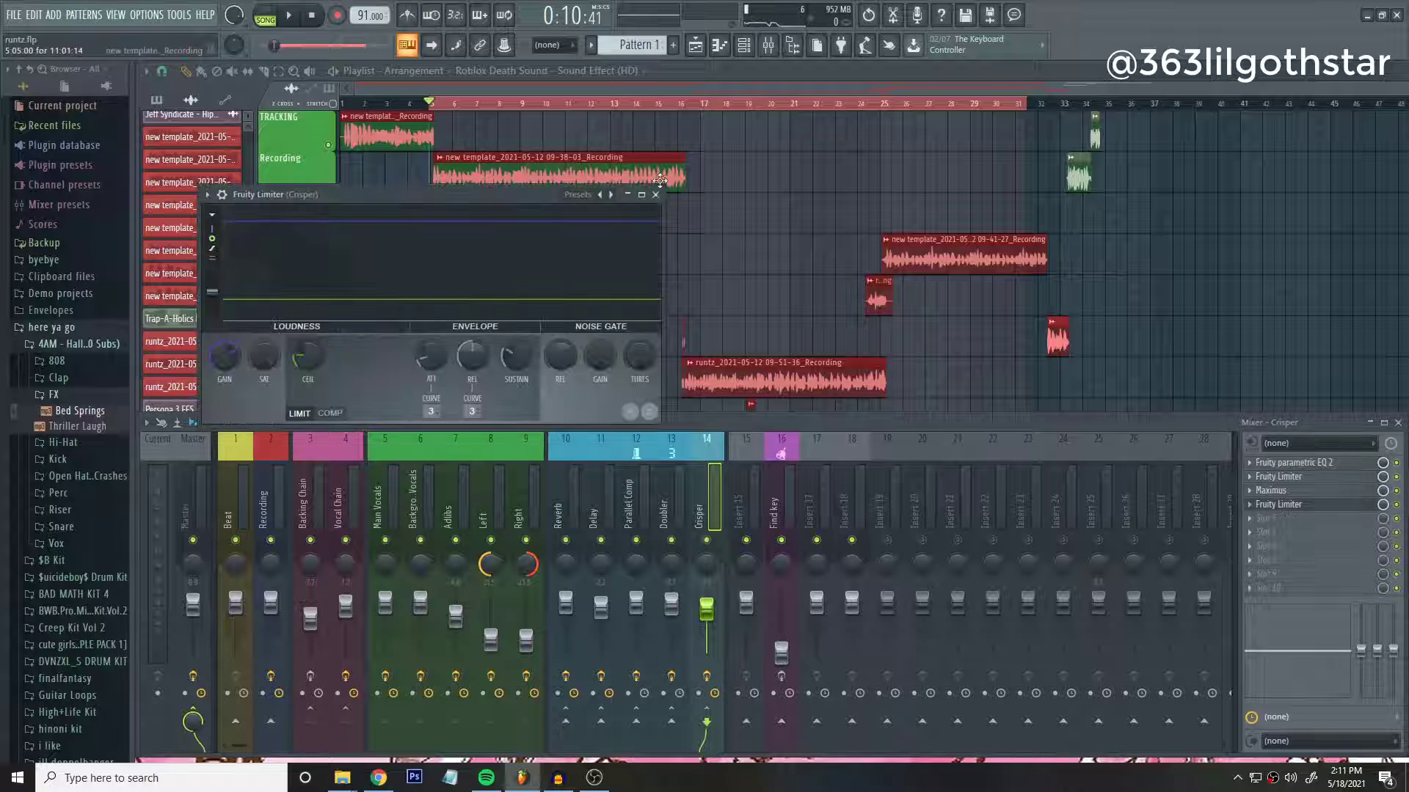
click(655, 195)
click(1281, 506)
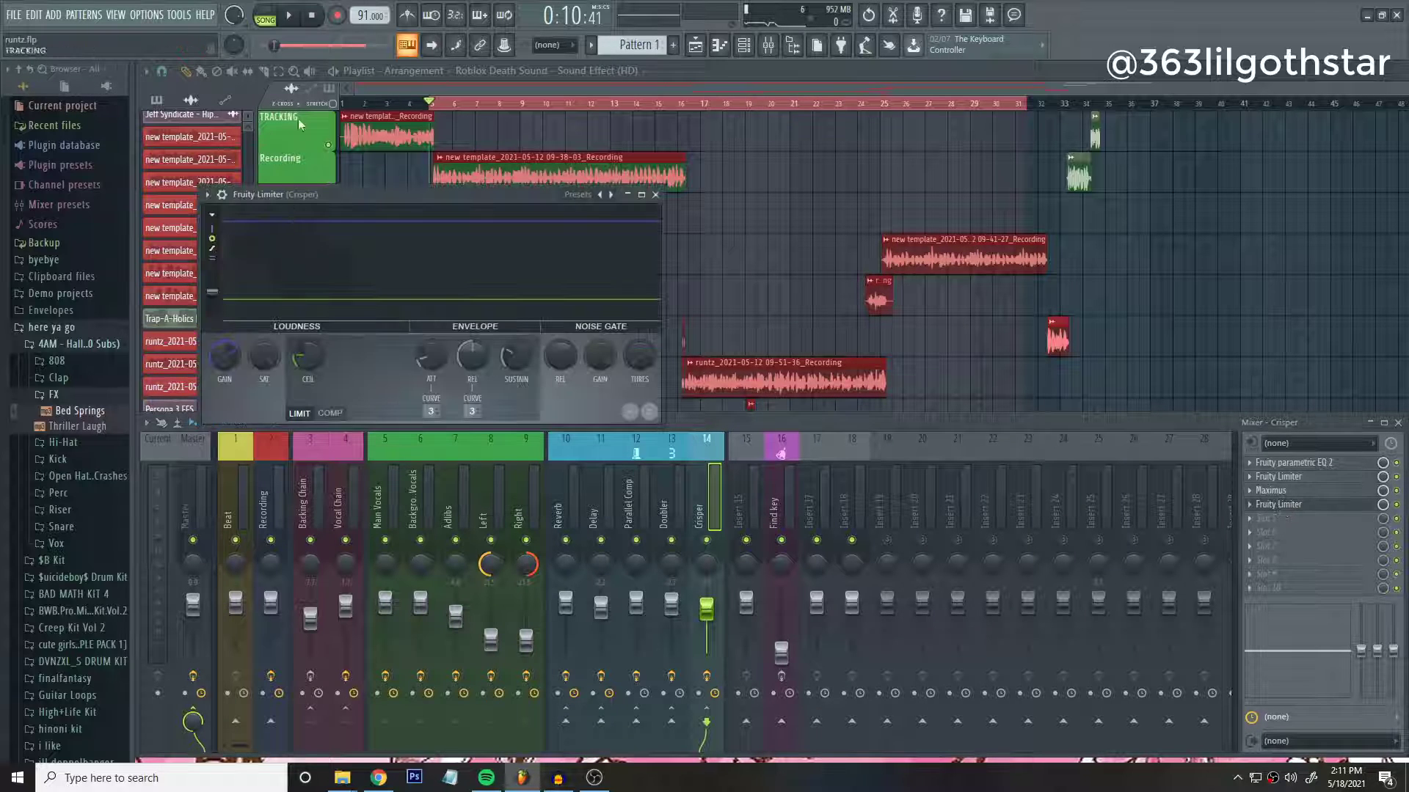
click(653, 196)
Play the song to hear the Crisper on the vocals, replay the passage around bar 16, and pause playback.
click(289, 15)
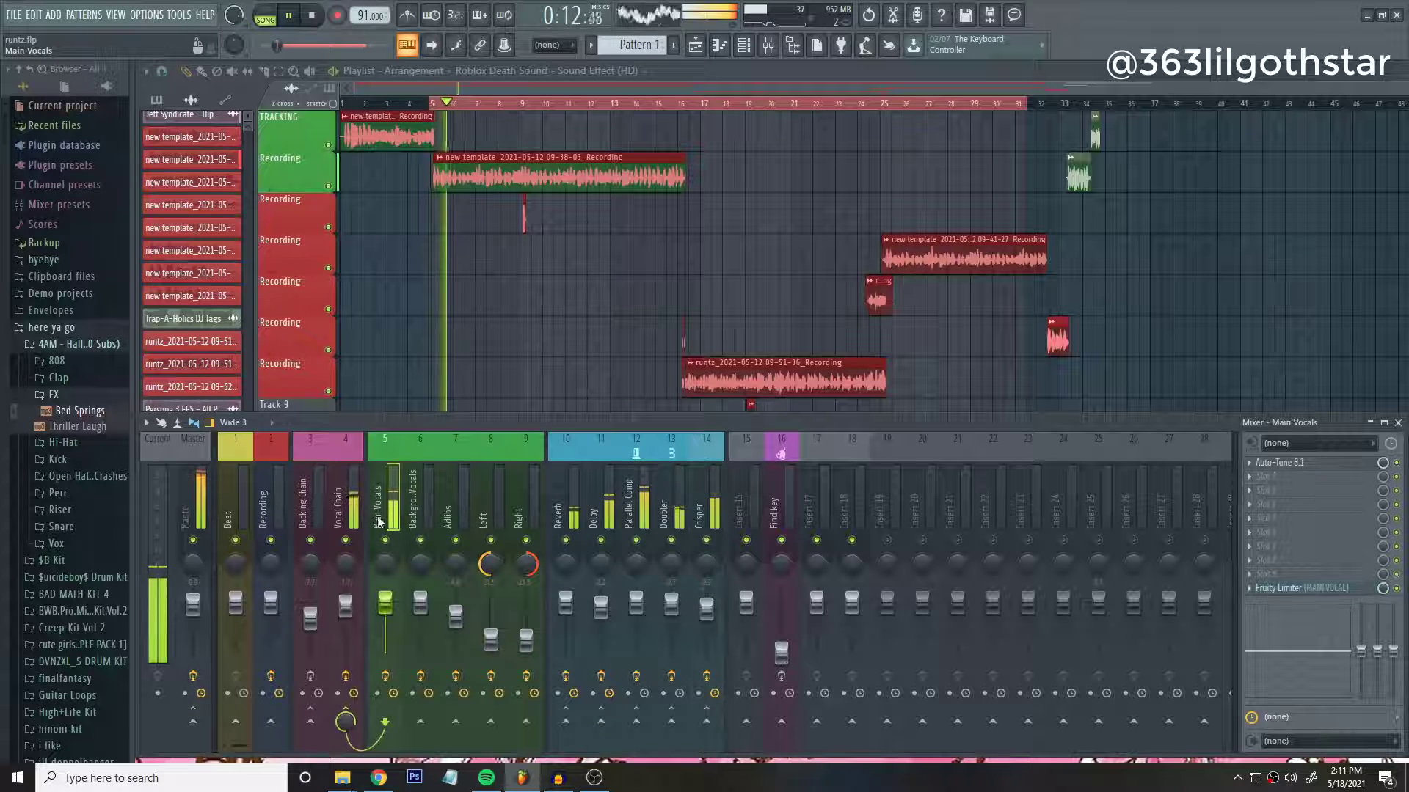
click(341, 506)
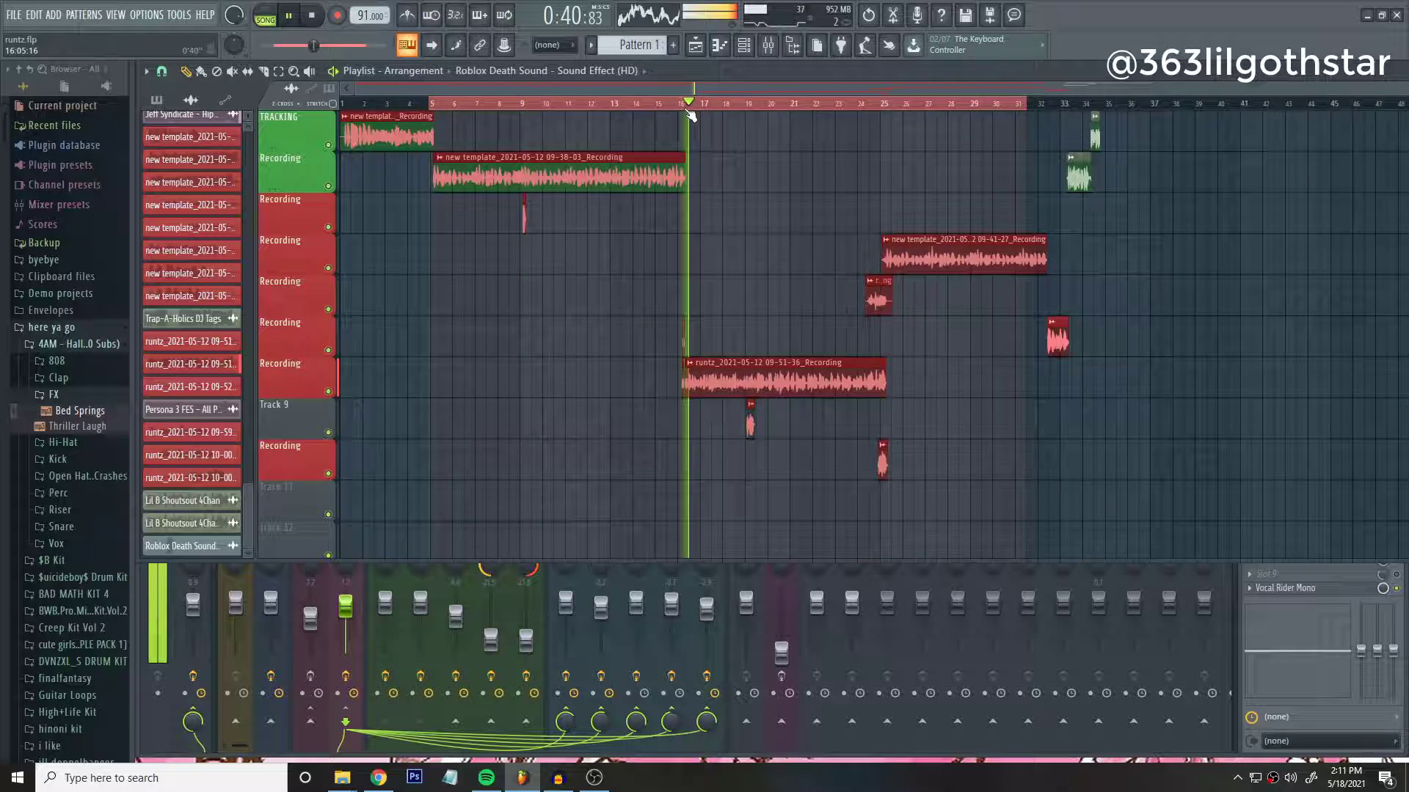
scroll(687, 110, up, 5)
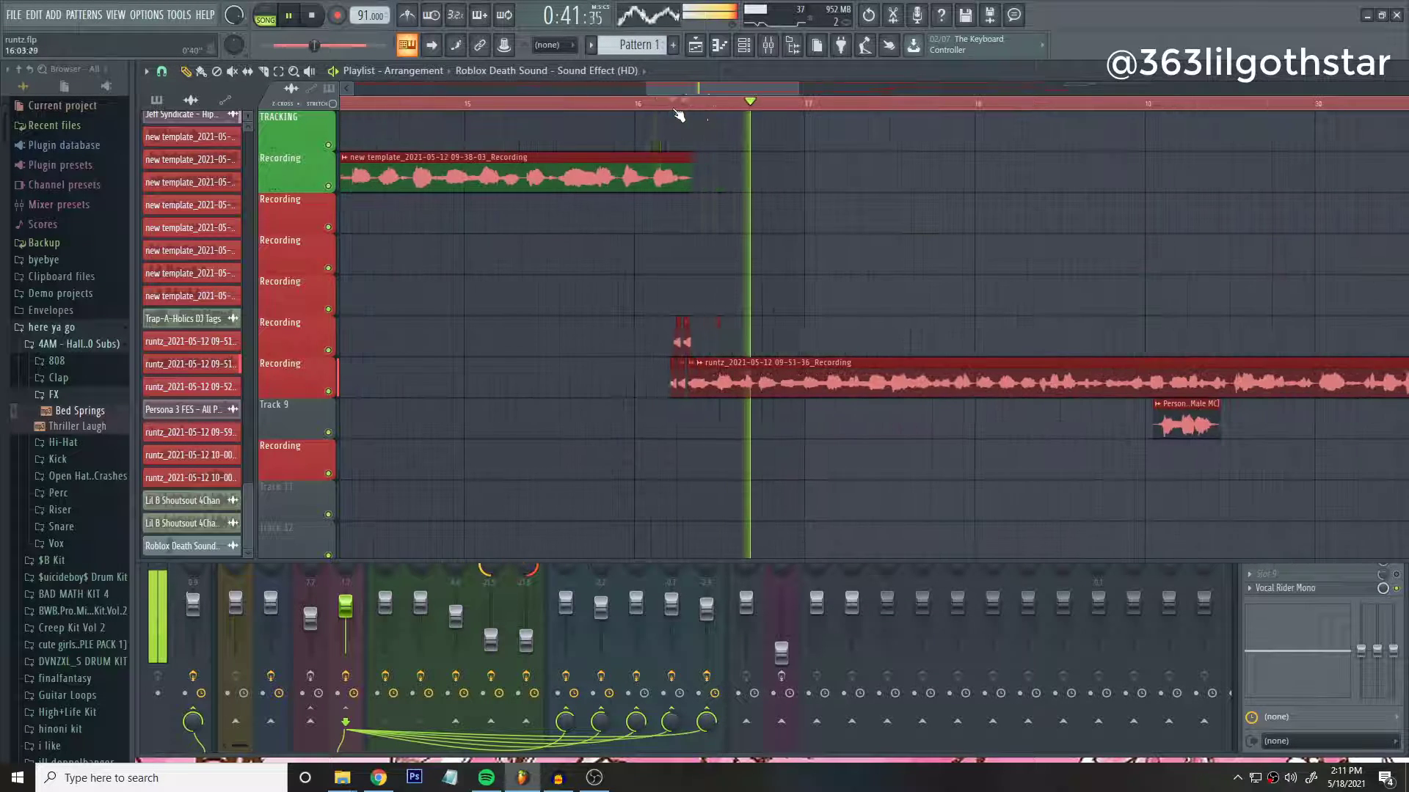
click(659, 109)
scroll(664, 116, down, 5)
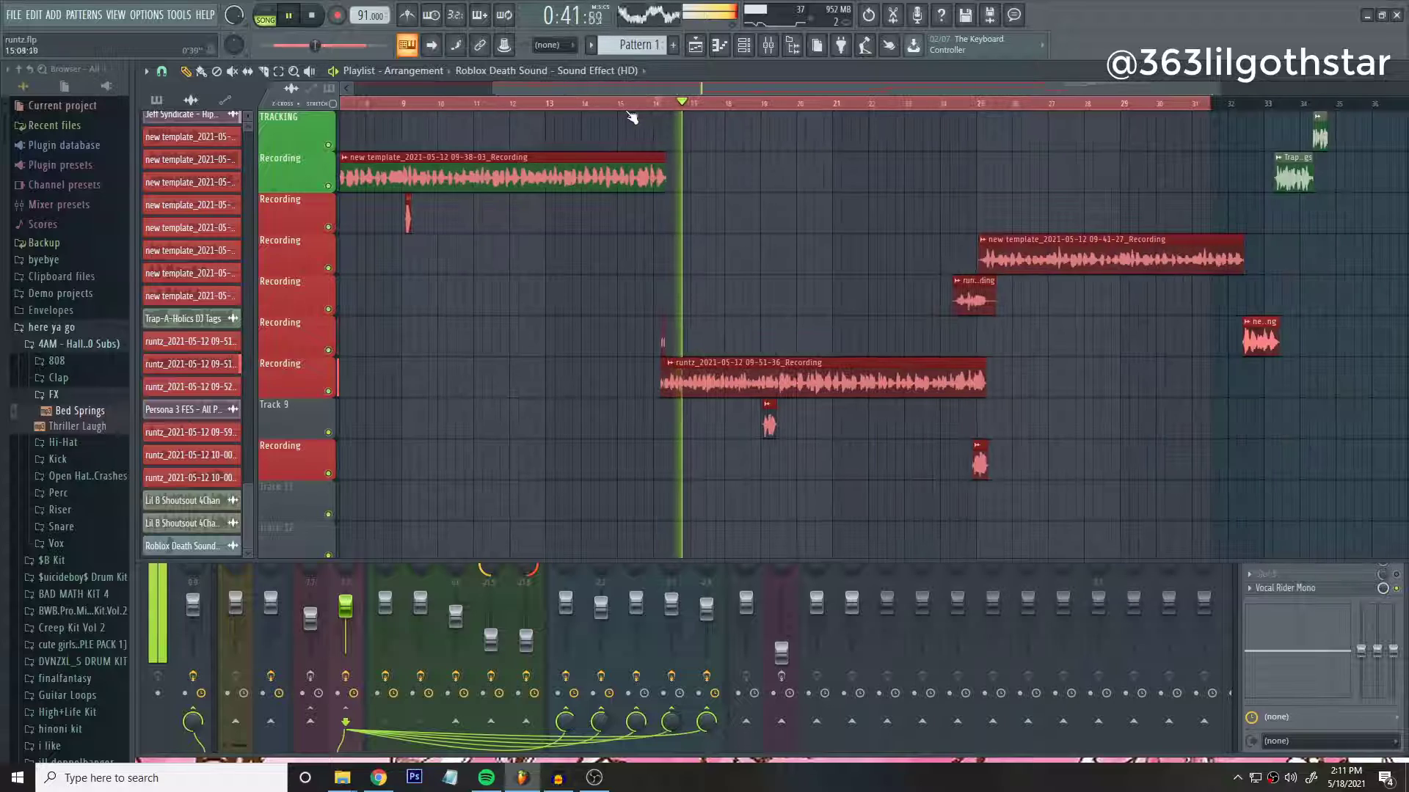
scroll(652, 111, up, 6)
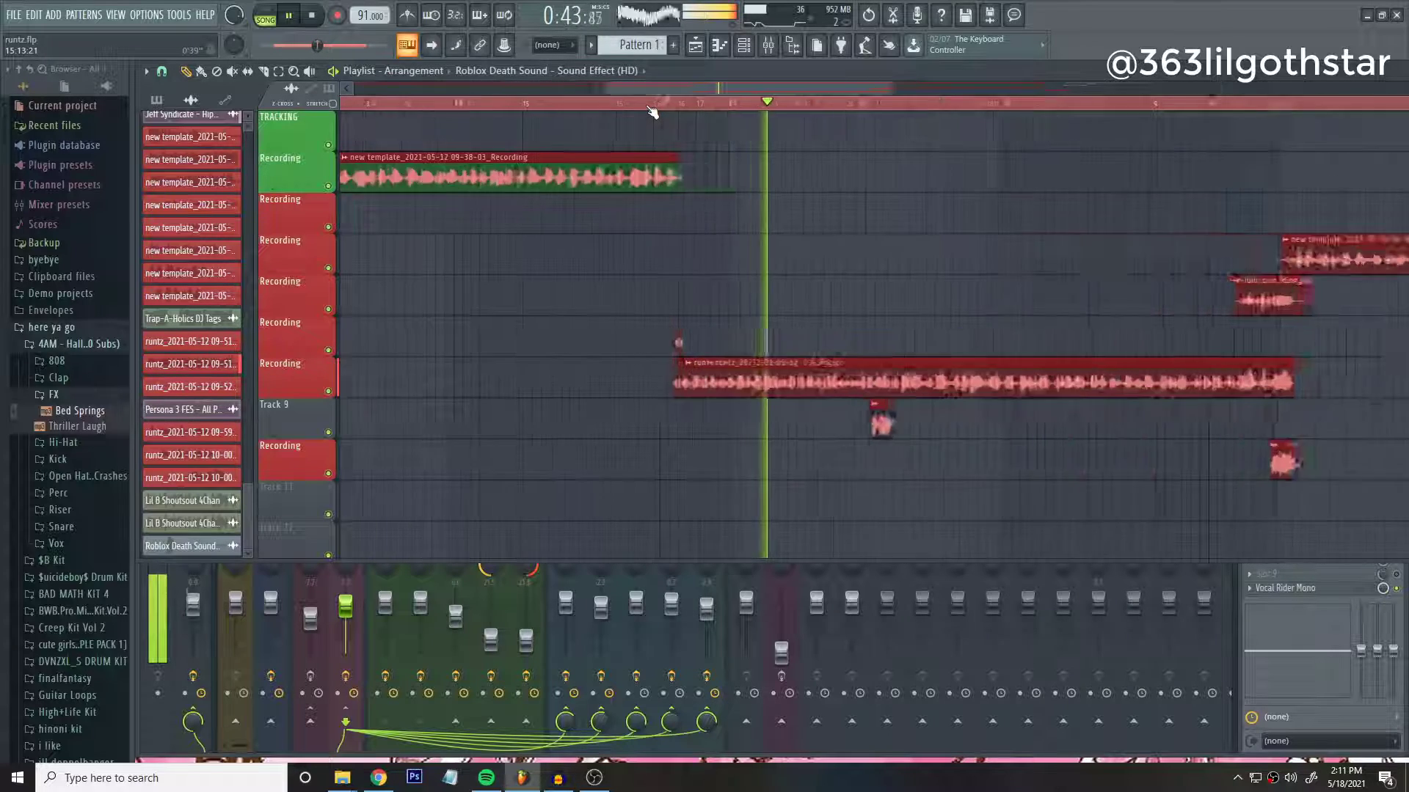
key(space)
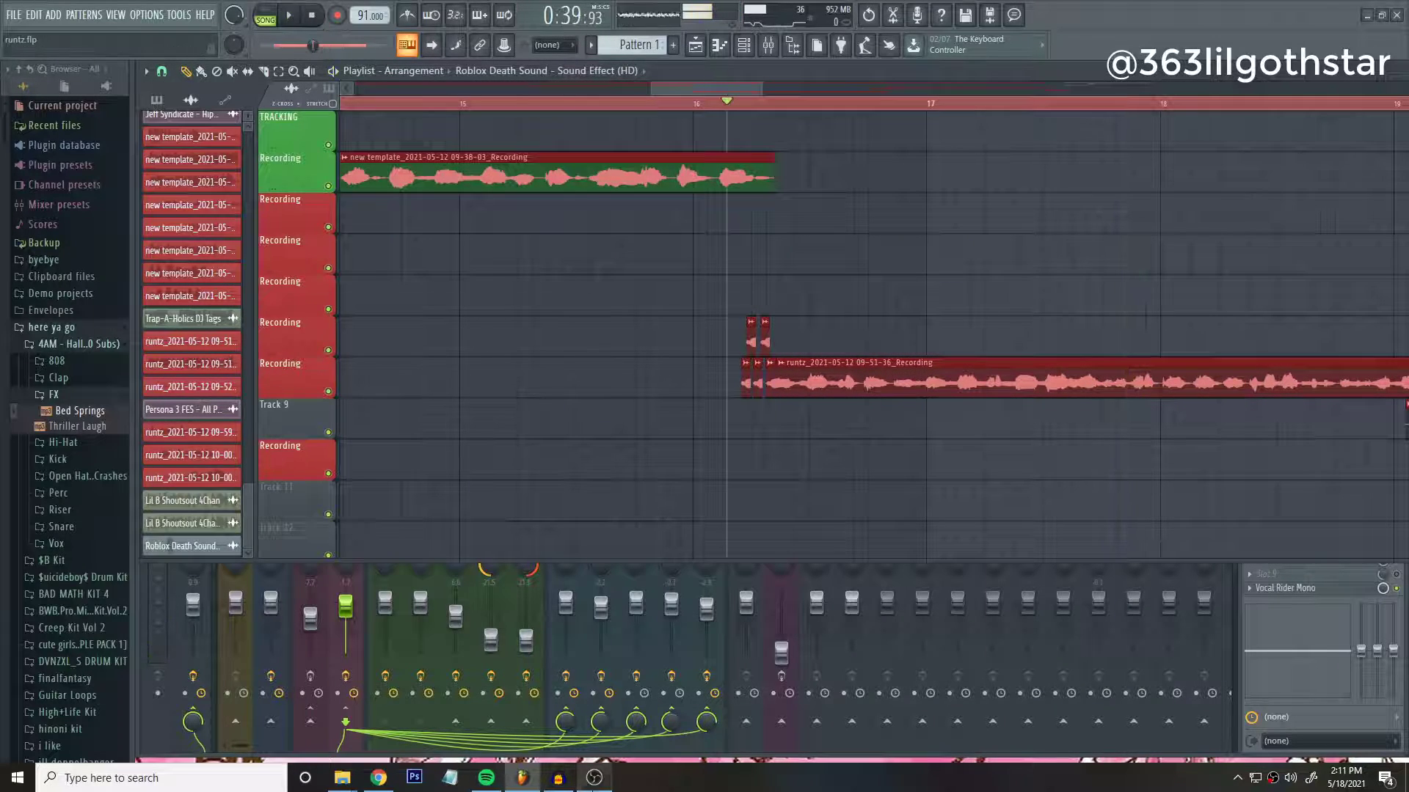
click(594, 778)
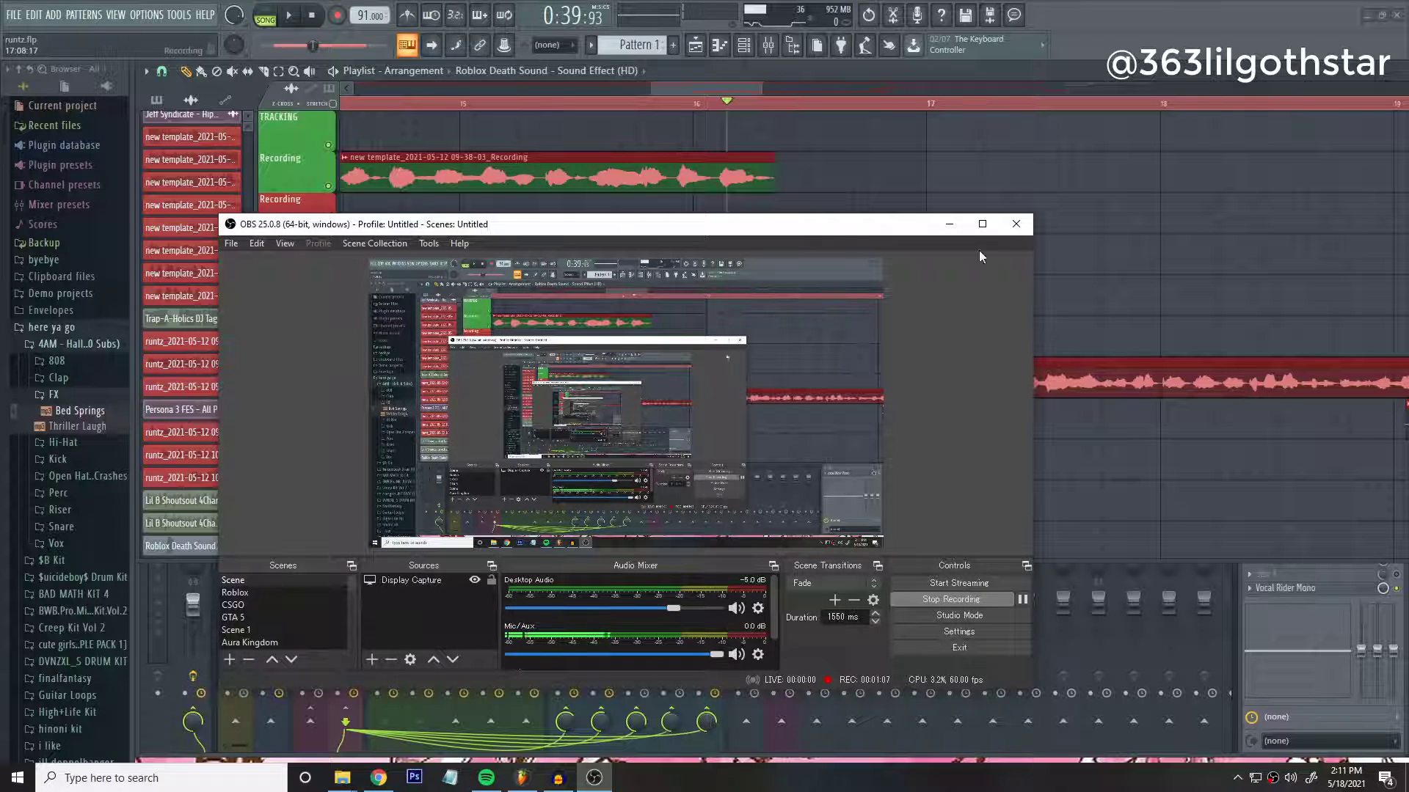
click(955, 233)
Check the Crisper, Background Vocals and Main Vocals tracks, and compare the effects on the Backing Chain and Vocal Chain tracks.
click(710, 512)
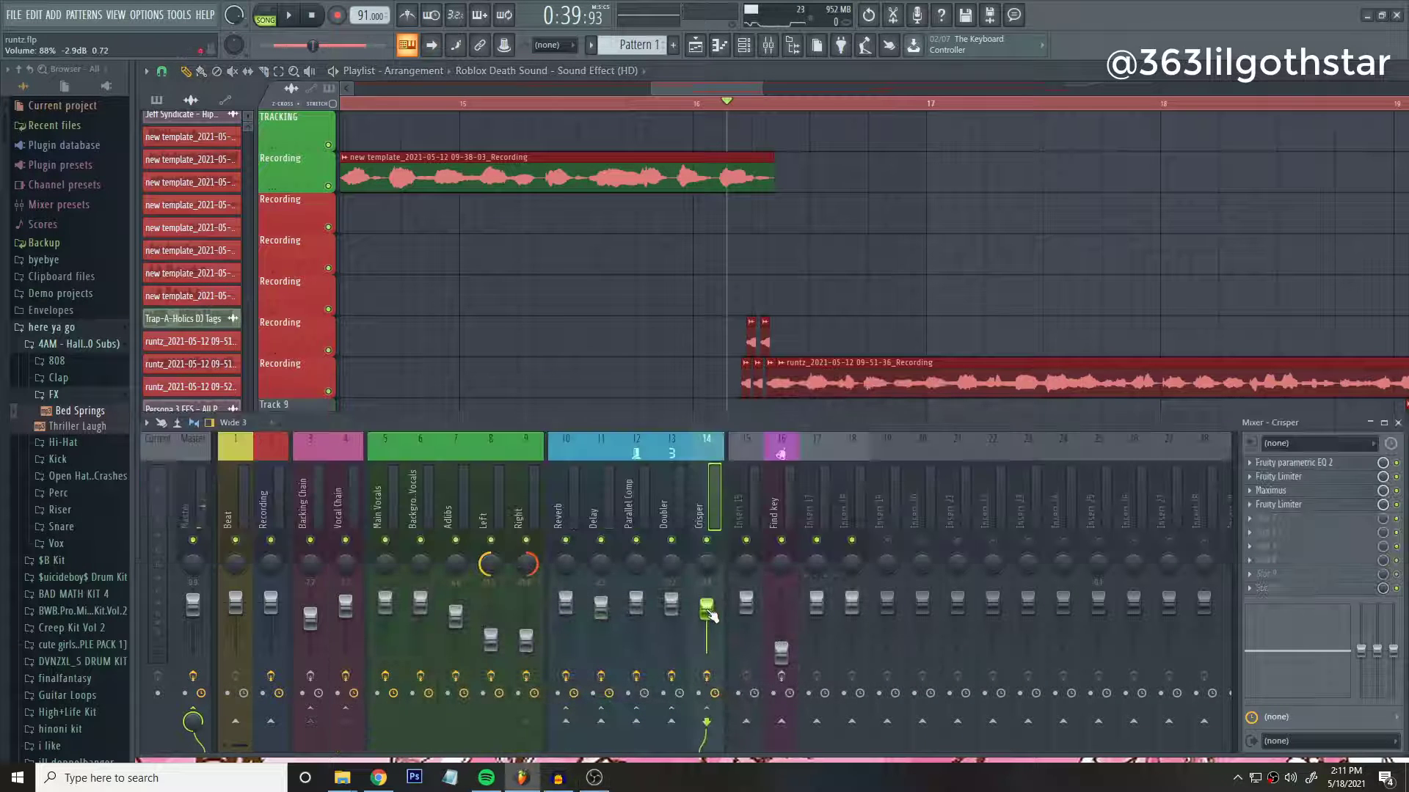
click(408, 501)
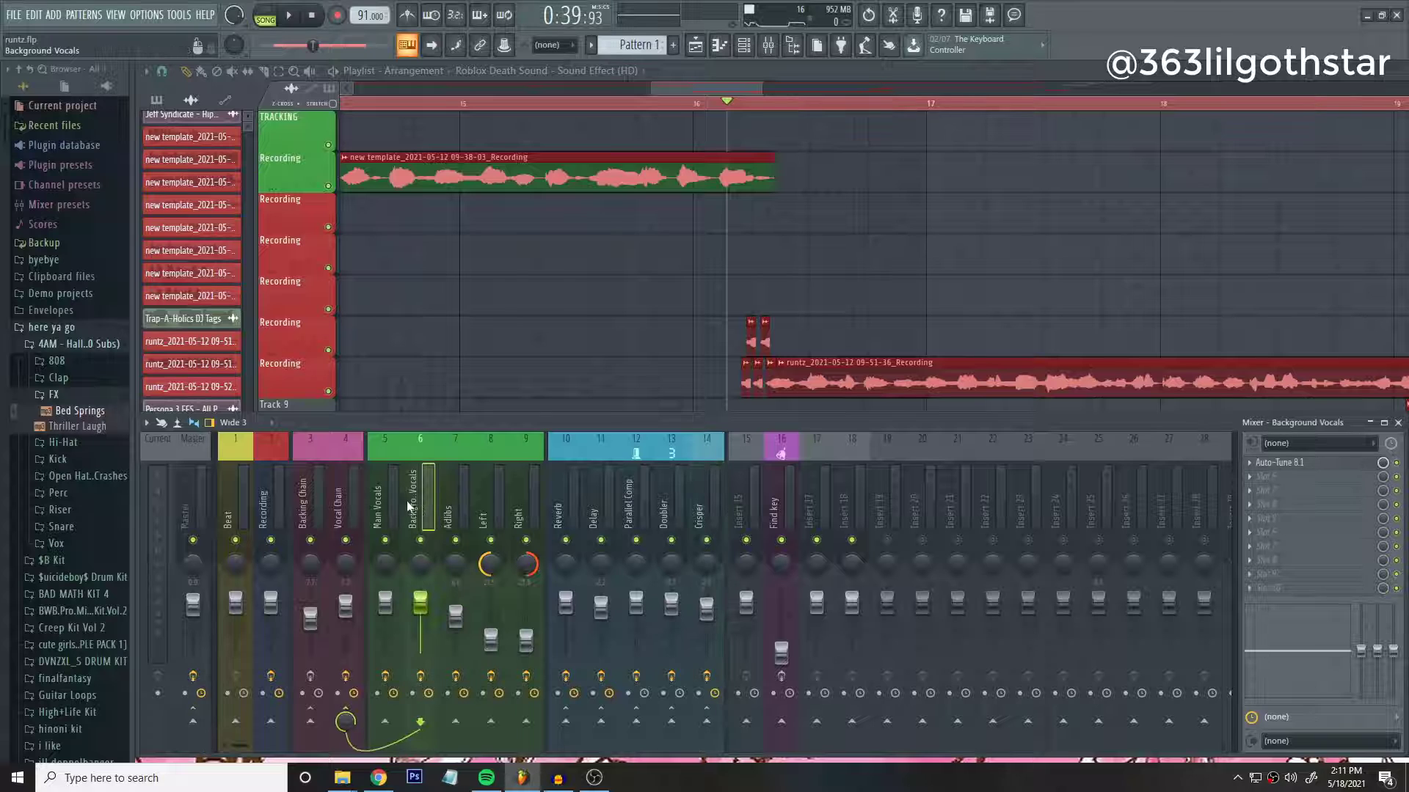
click(384, 503)
click(340, 501)
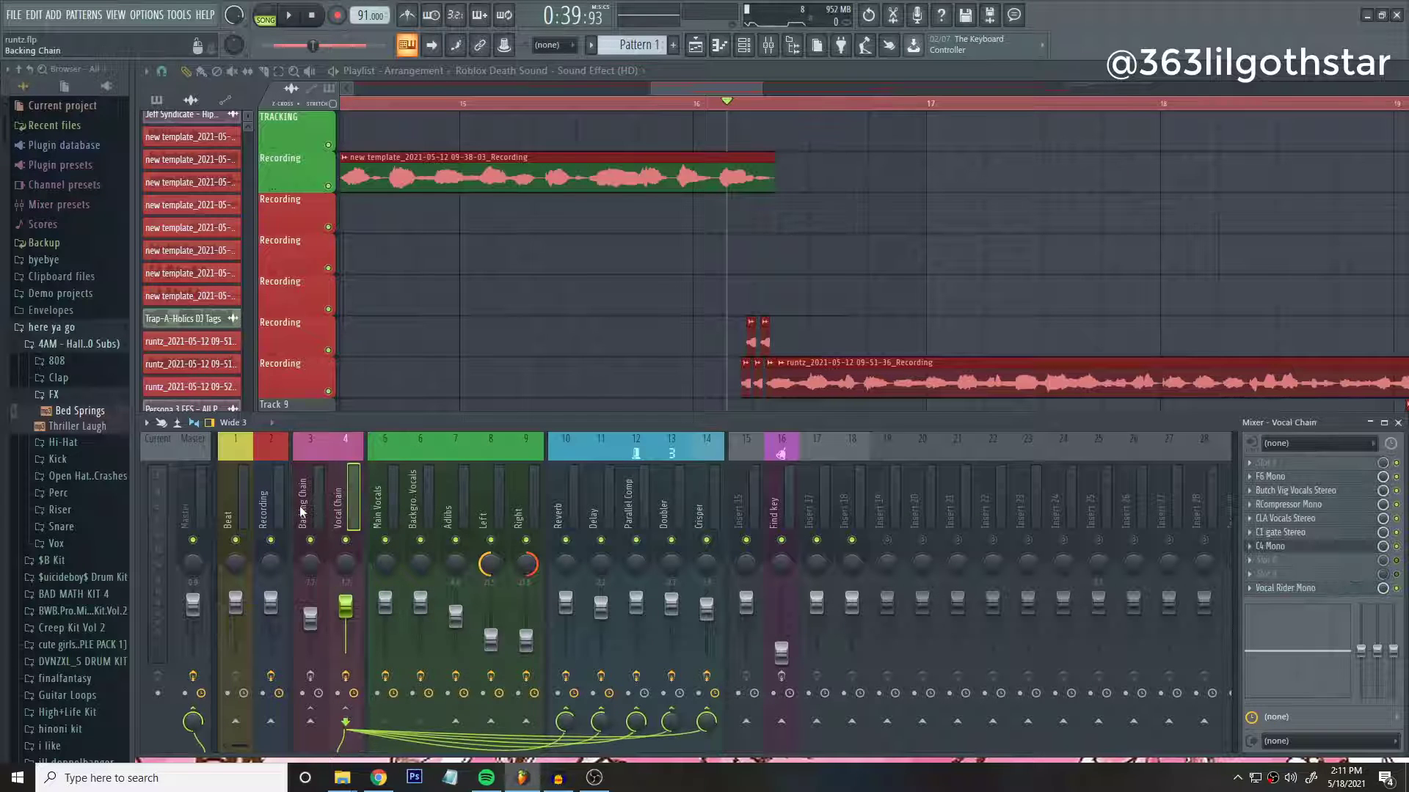
click(309, 504)
click(335, 510)
click(322, 508)
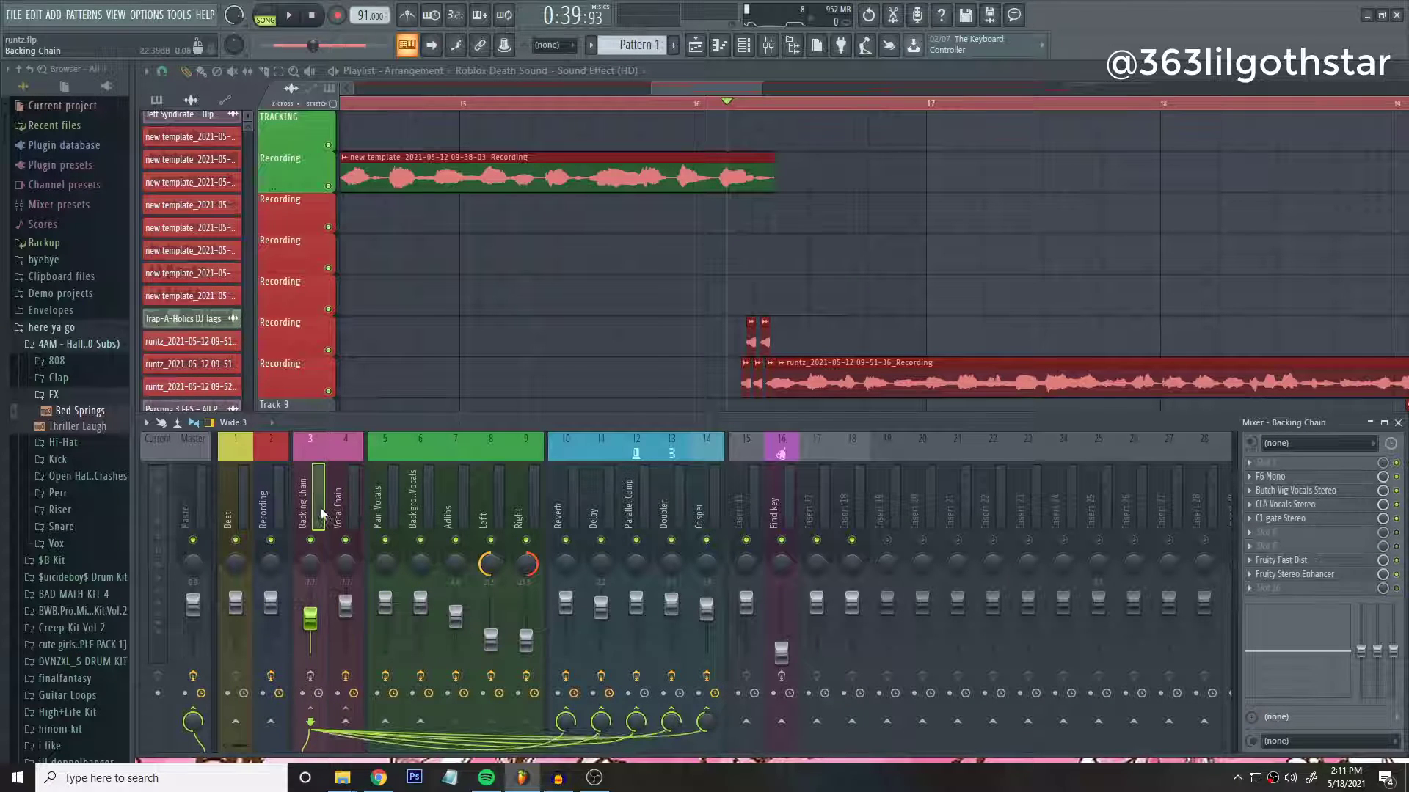
click(336, 510)
click(311, 517)
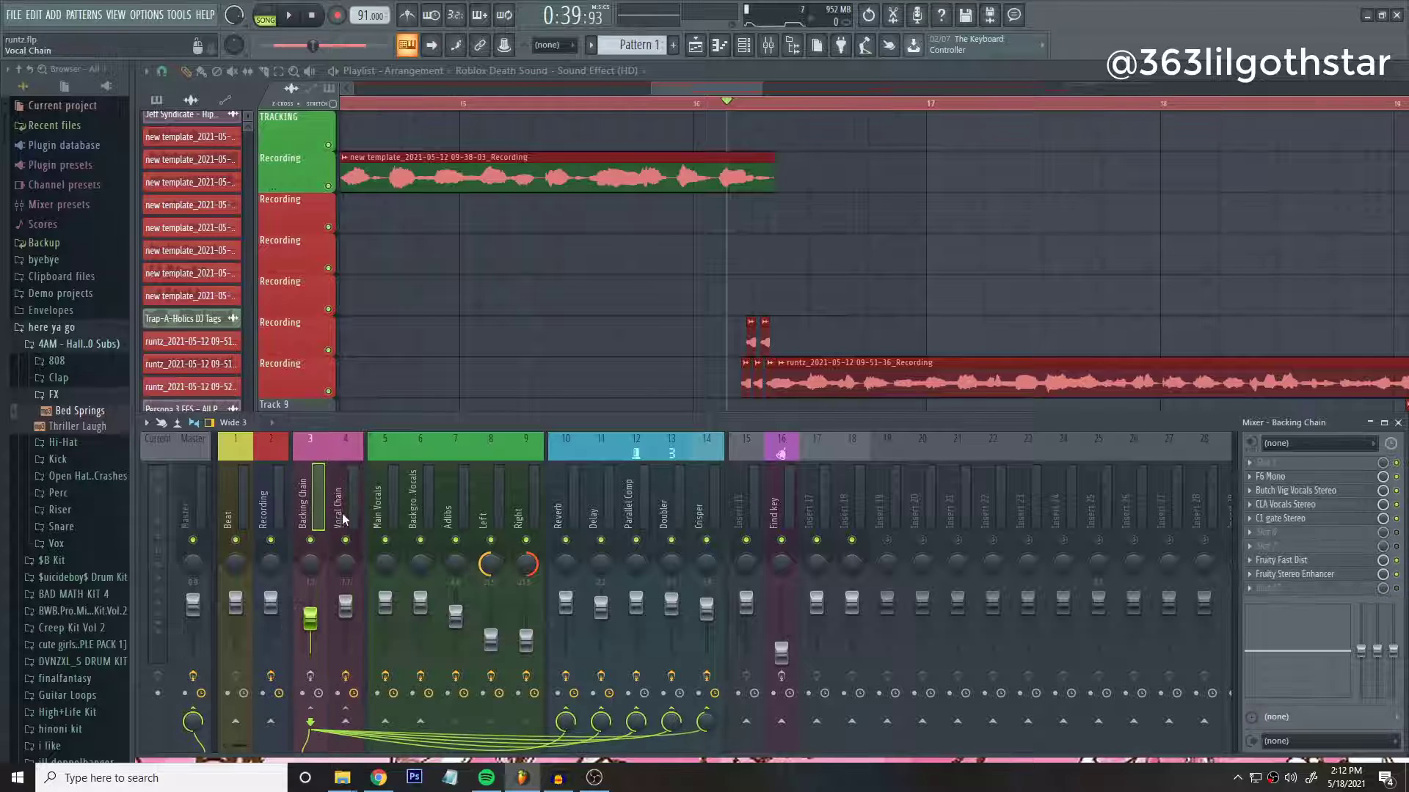
click(350, 517)
click(311, 515)
click(339, 513)
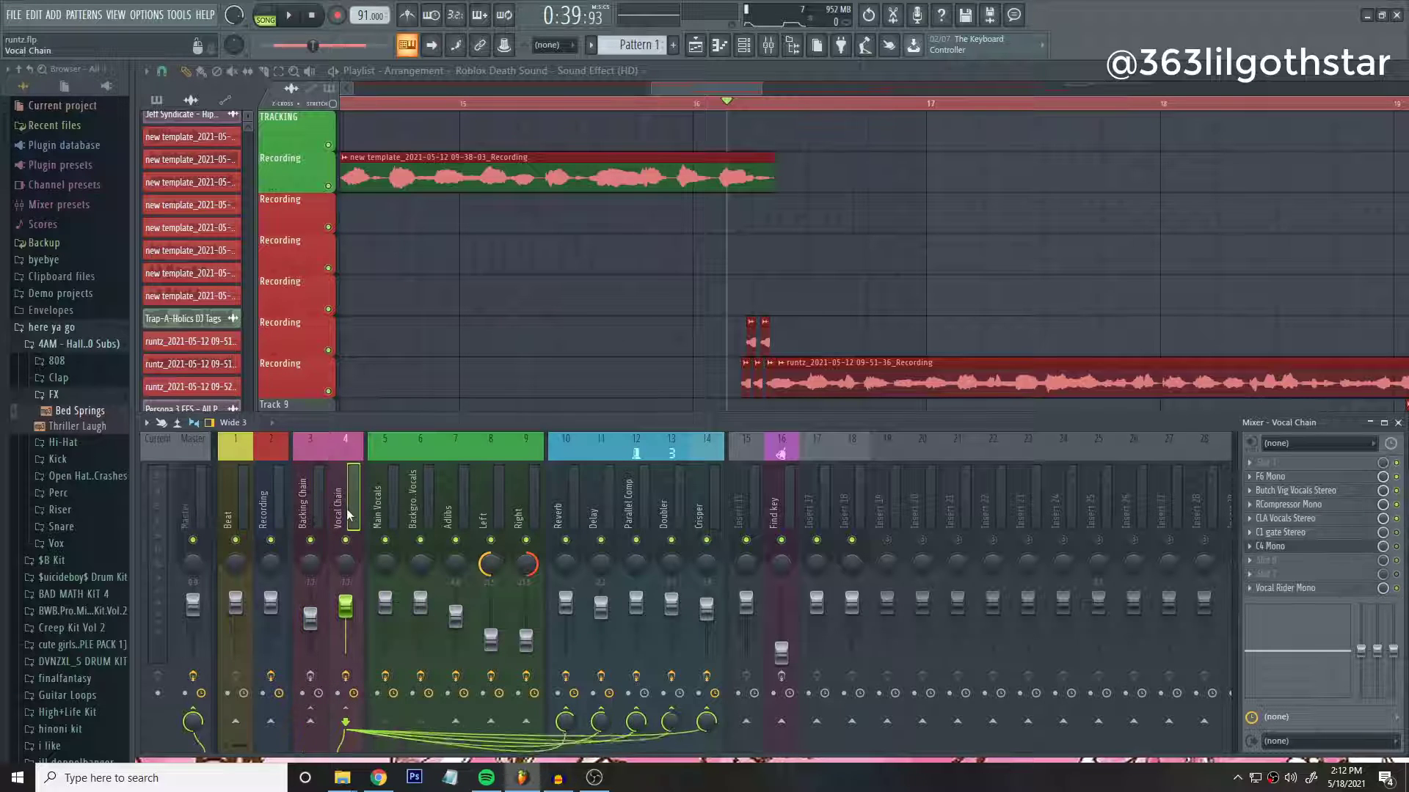
Open the fast lane.flp project and bring it to the front.
click(14, 16)
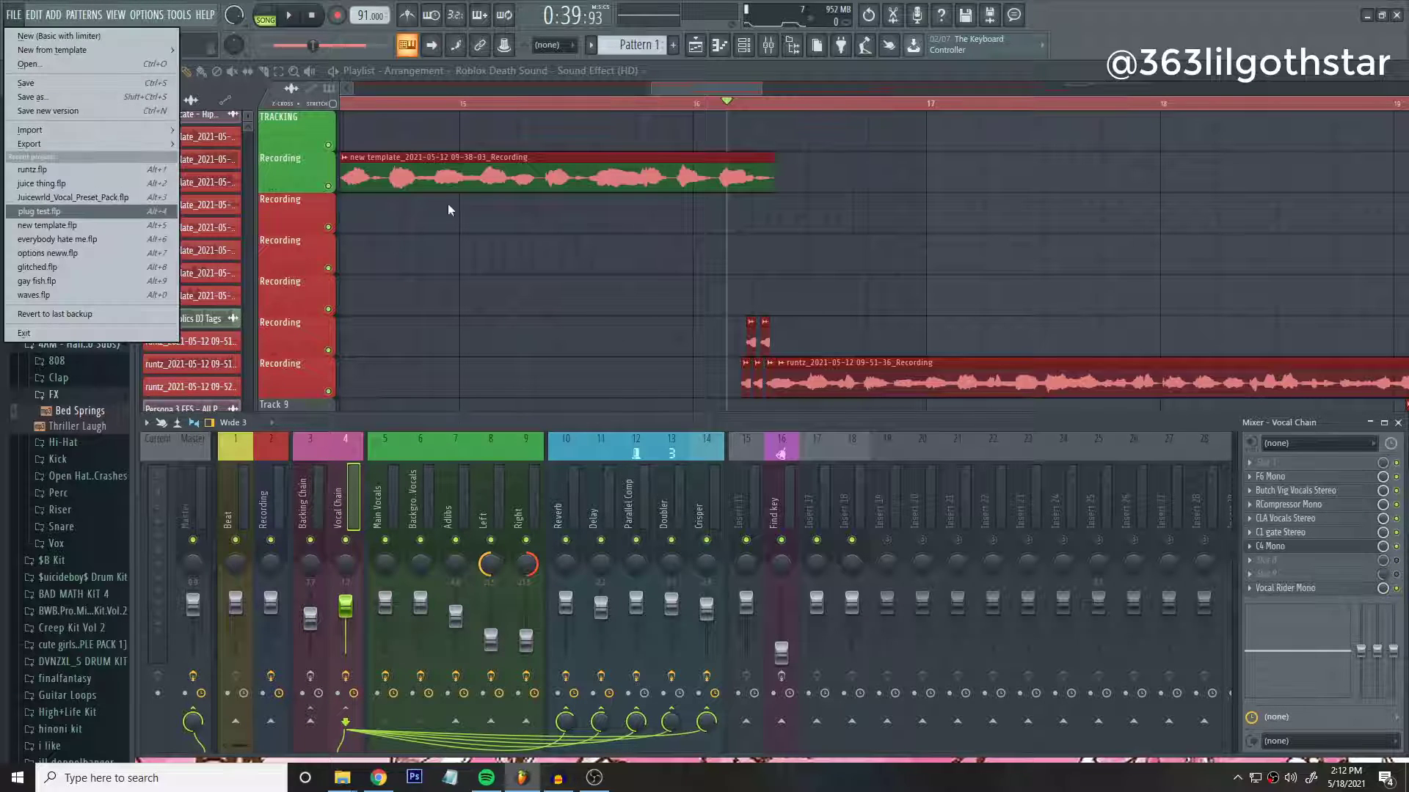
click(594, 777)
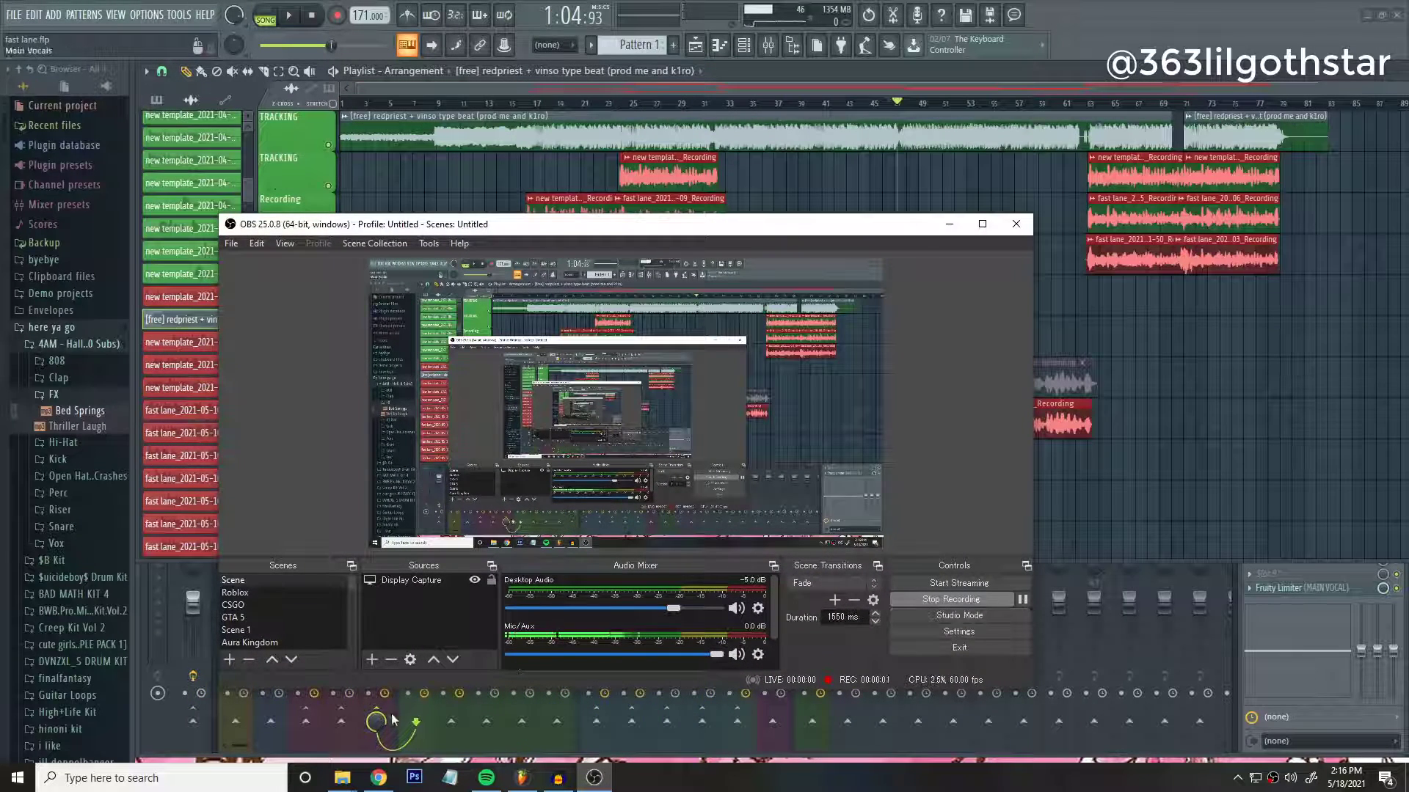
click(393, 720)
Look through the Vocal Chain, Main Vocals and Background Vocals tracks, and inspect RCompressor Mono on the pink Background Vocals track.
click(367, 510)
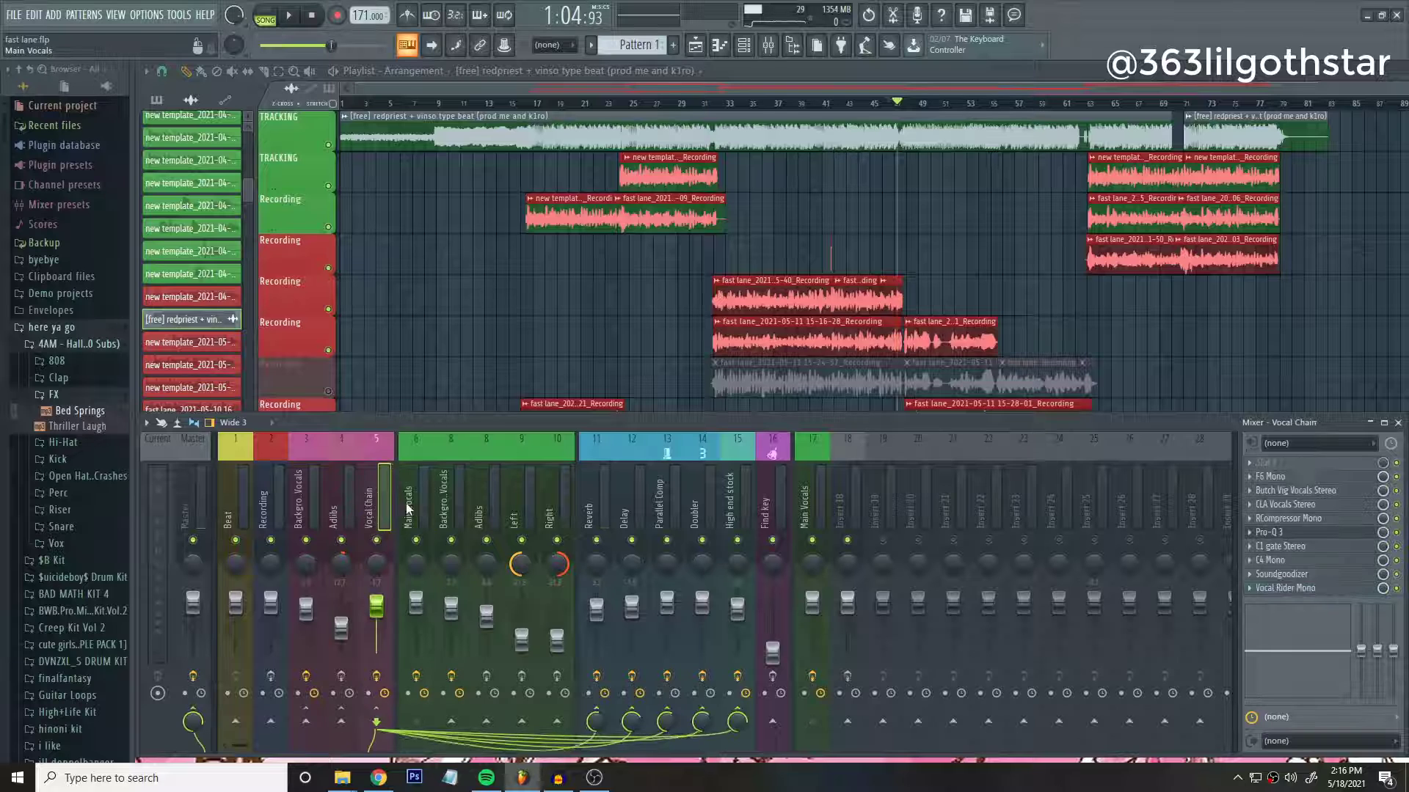
click(407, 508)
click(446, 504)
click(305, 498)
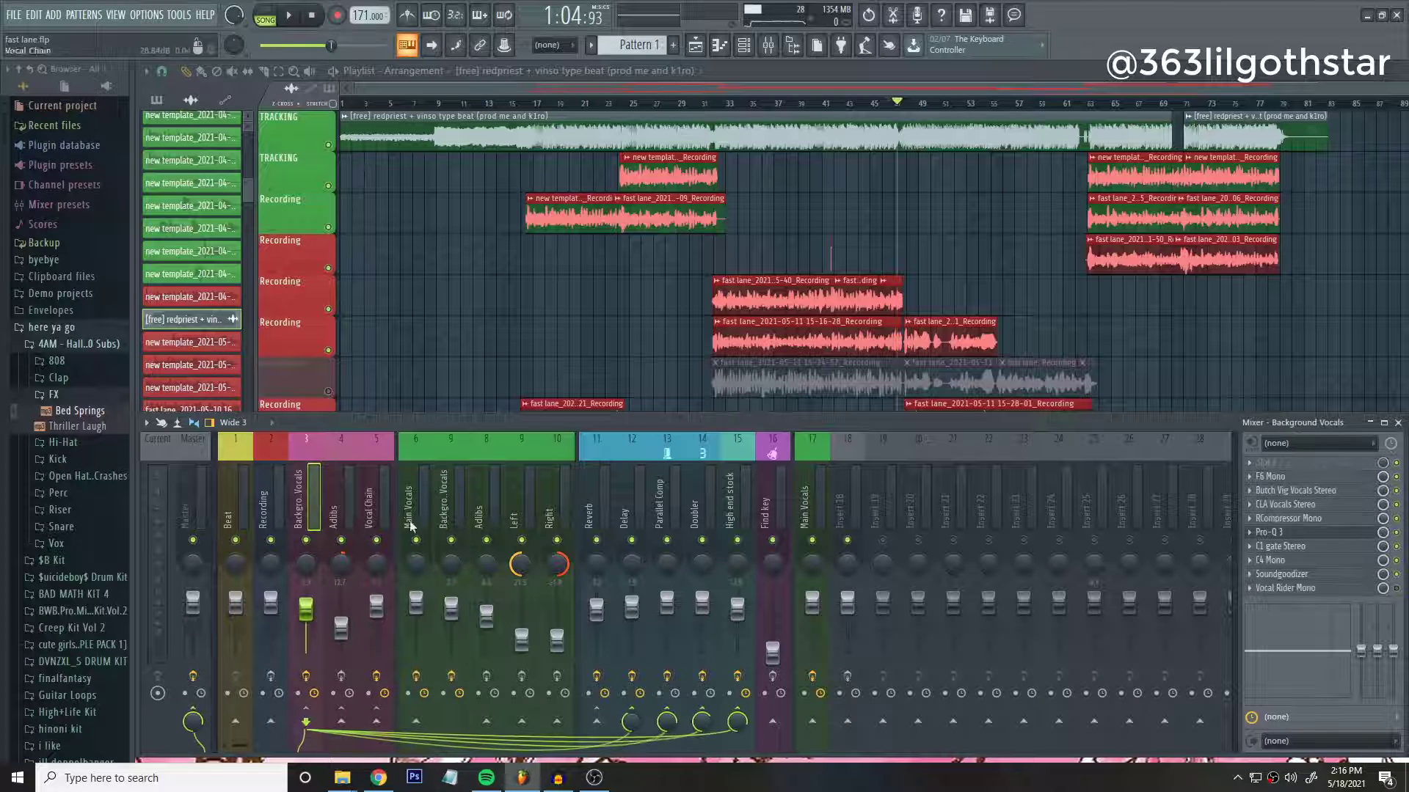
click(1291, 519)
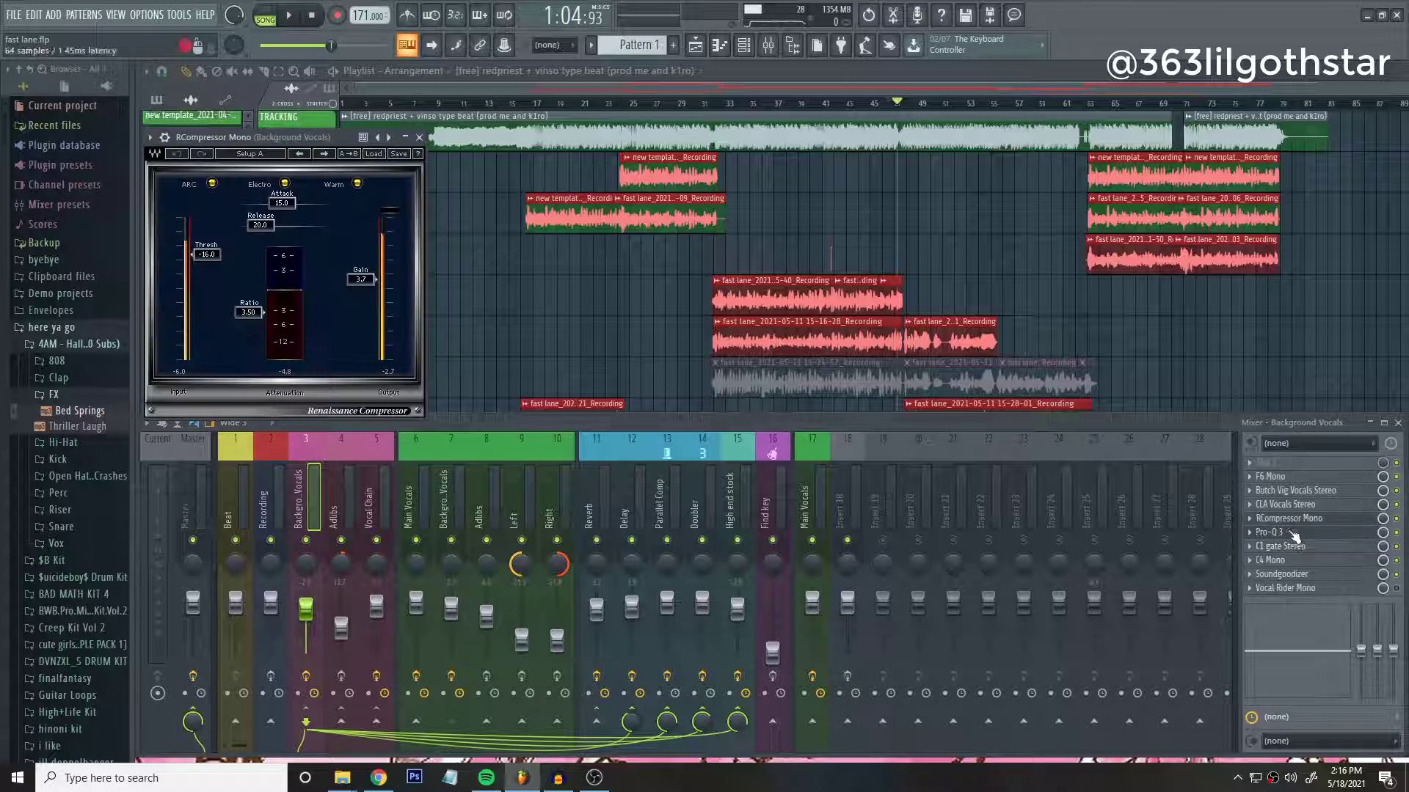
click(419, 137)
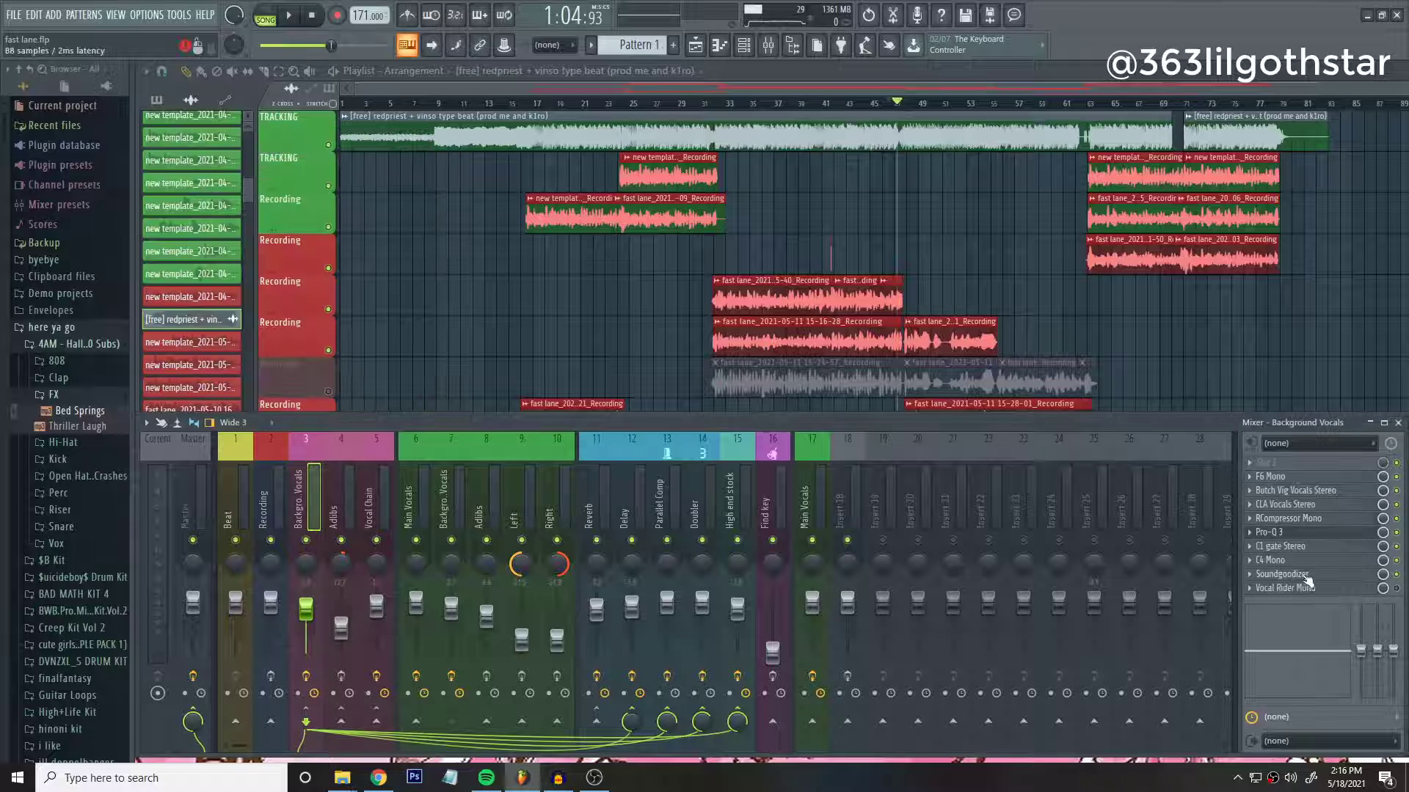
Open Pro-Q 3 on the Background Vocals track and compare its F6 Mono EQ curve with the one on the Vocal Chain.
click(1284, 538)
click(1278, 477)
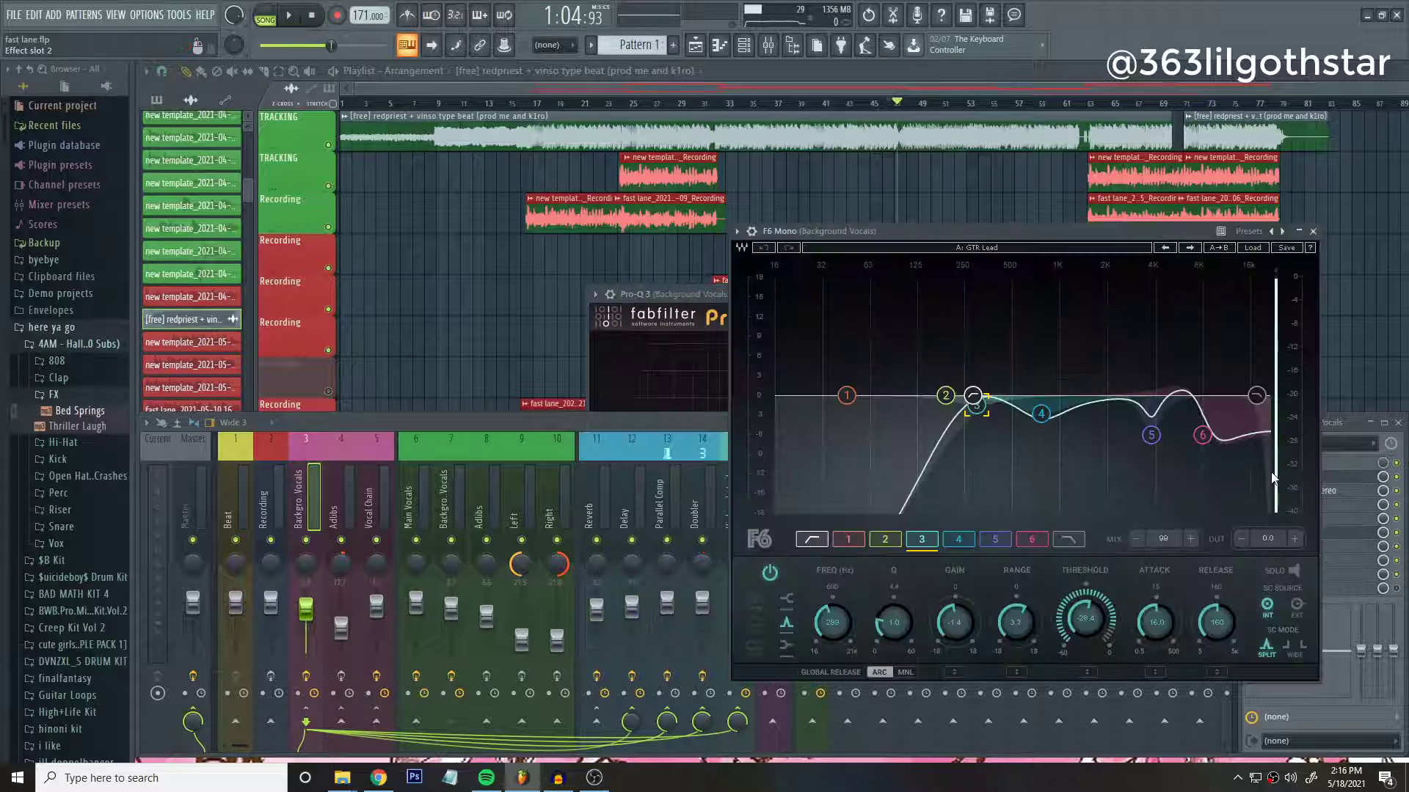
drag(1144, 232, 624, 581)
click(378, 510)
click(1299, 477)
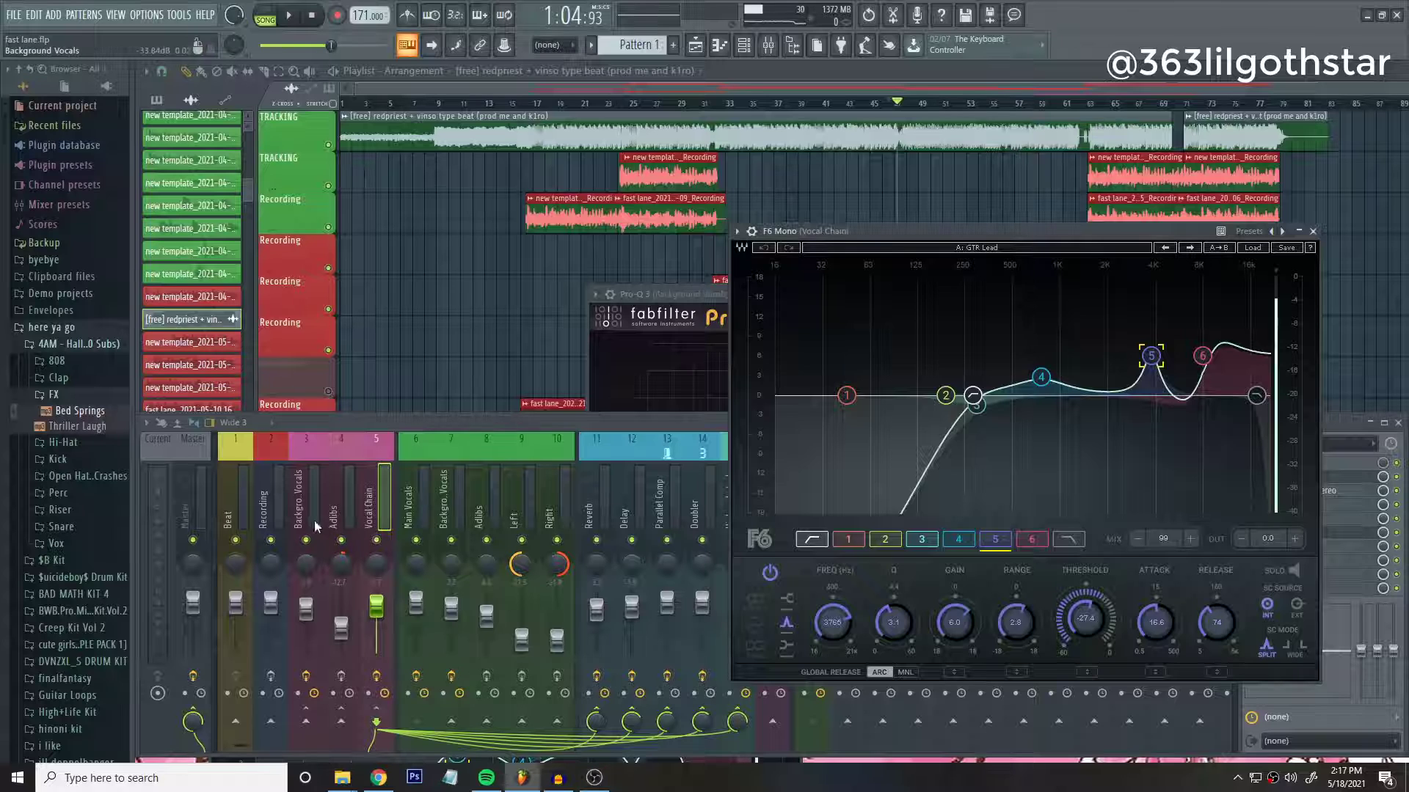
Open F6 Mono on the pink Background Vocals track and place it beside the Vocal Chain's F6 Mono.
click(315, 527)
click(1295, 477)
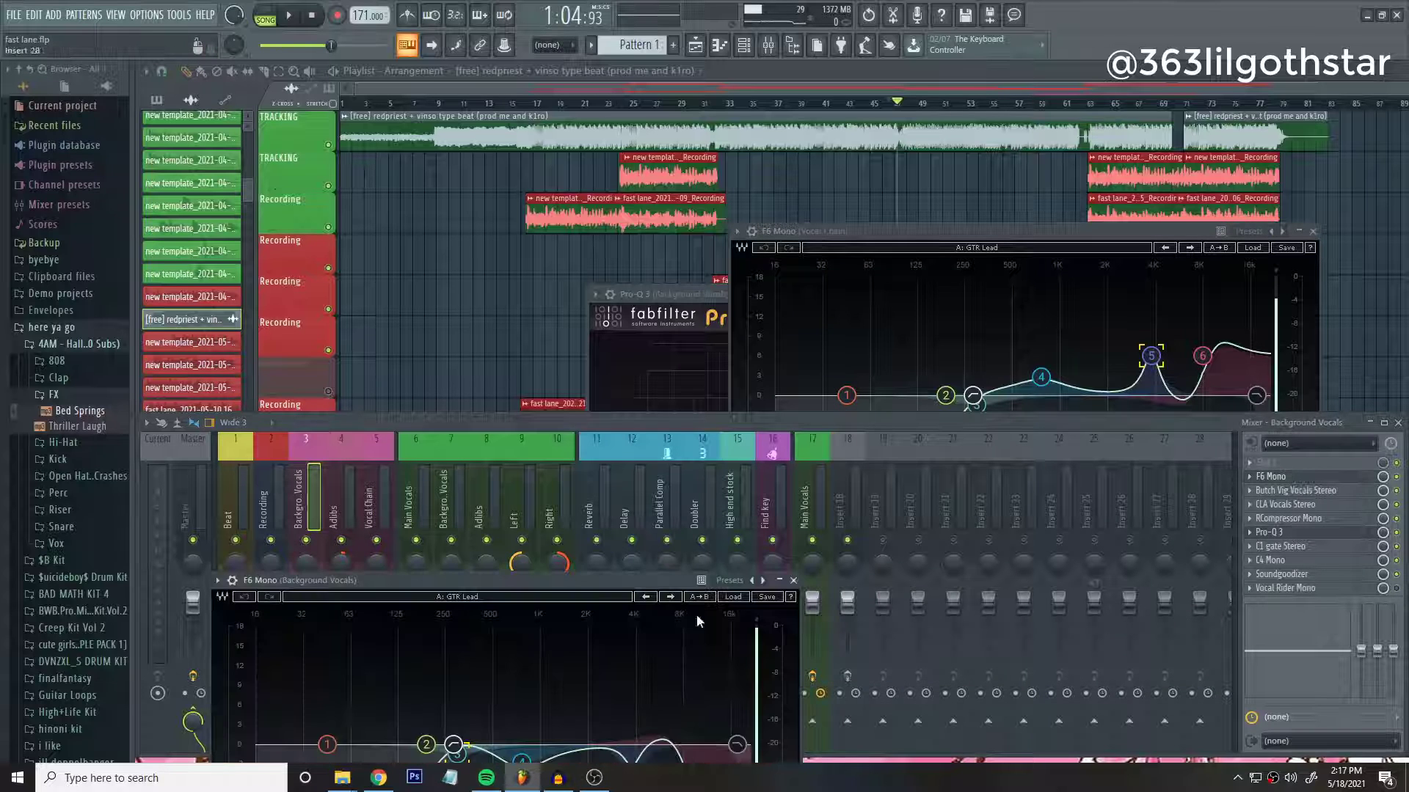
drag(583, 578, 577, 231)
click(1190, 389)
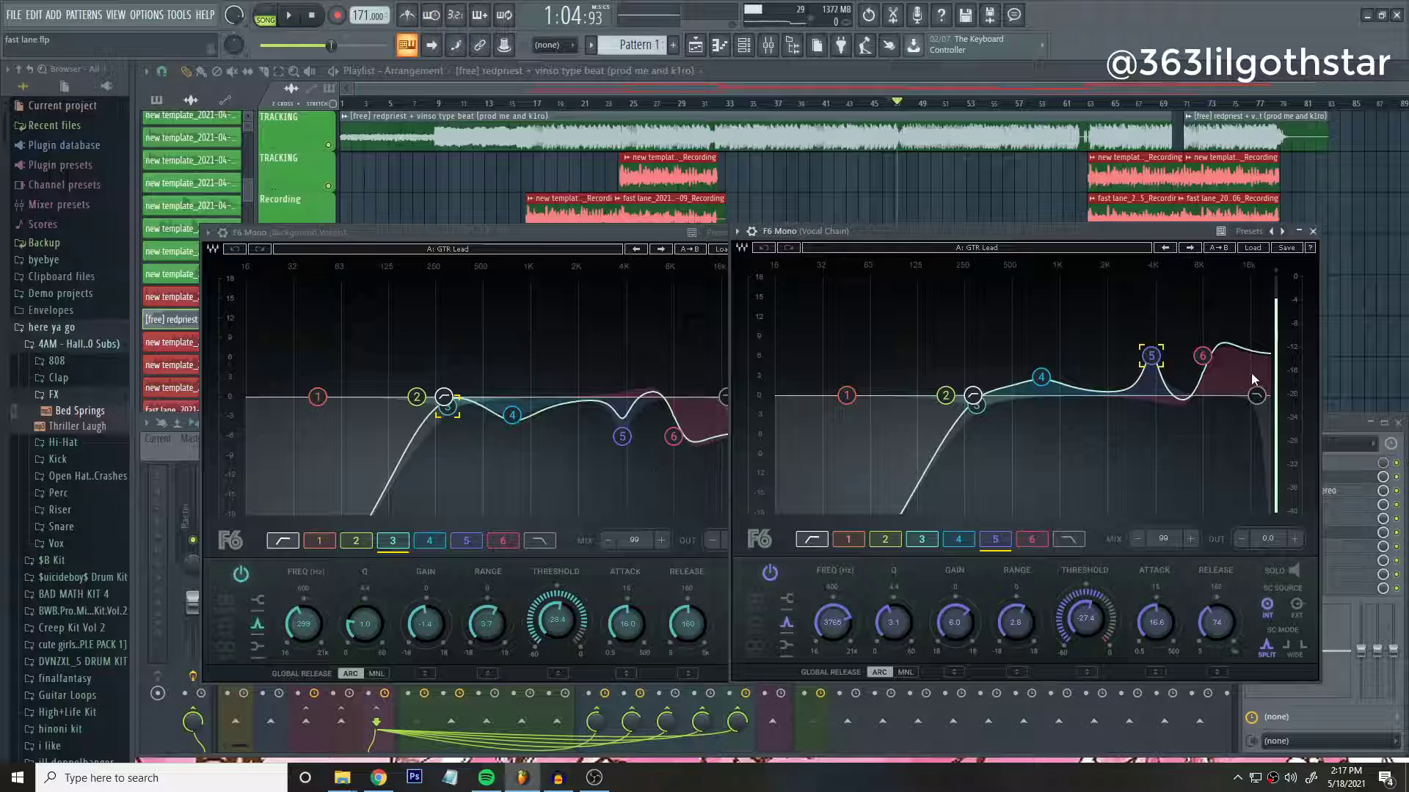
Compare band 6 of the two F6 Mono EQs and check the low-pass filter on the Background Vocals one.
click(1201, 357)
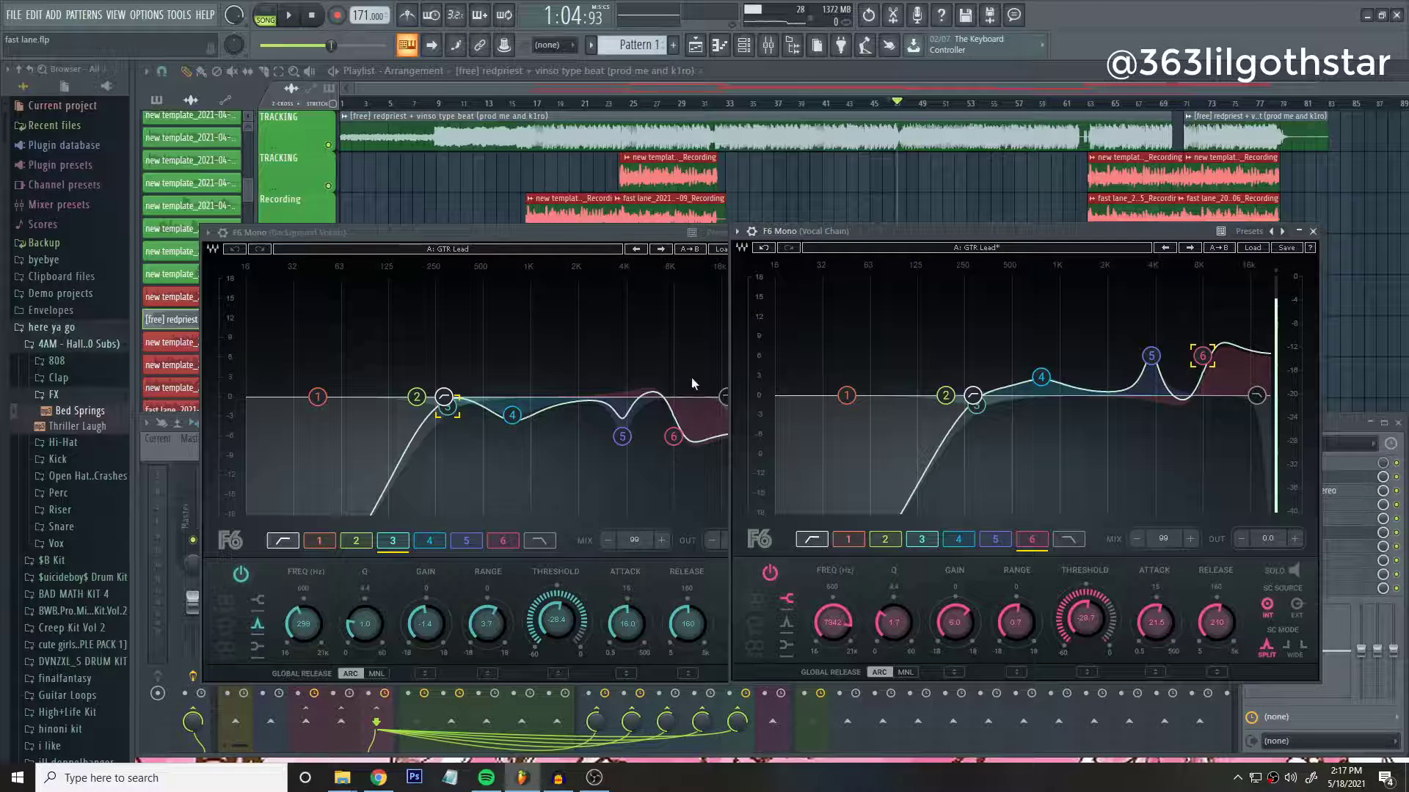
click(717, 398)
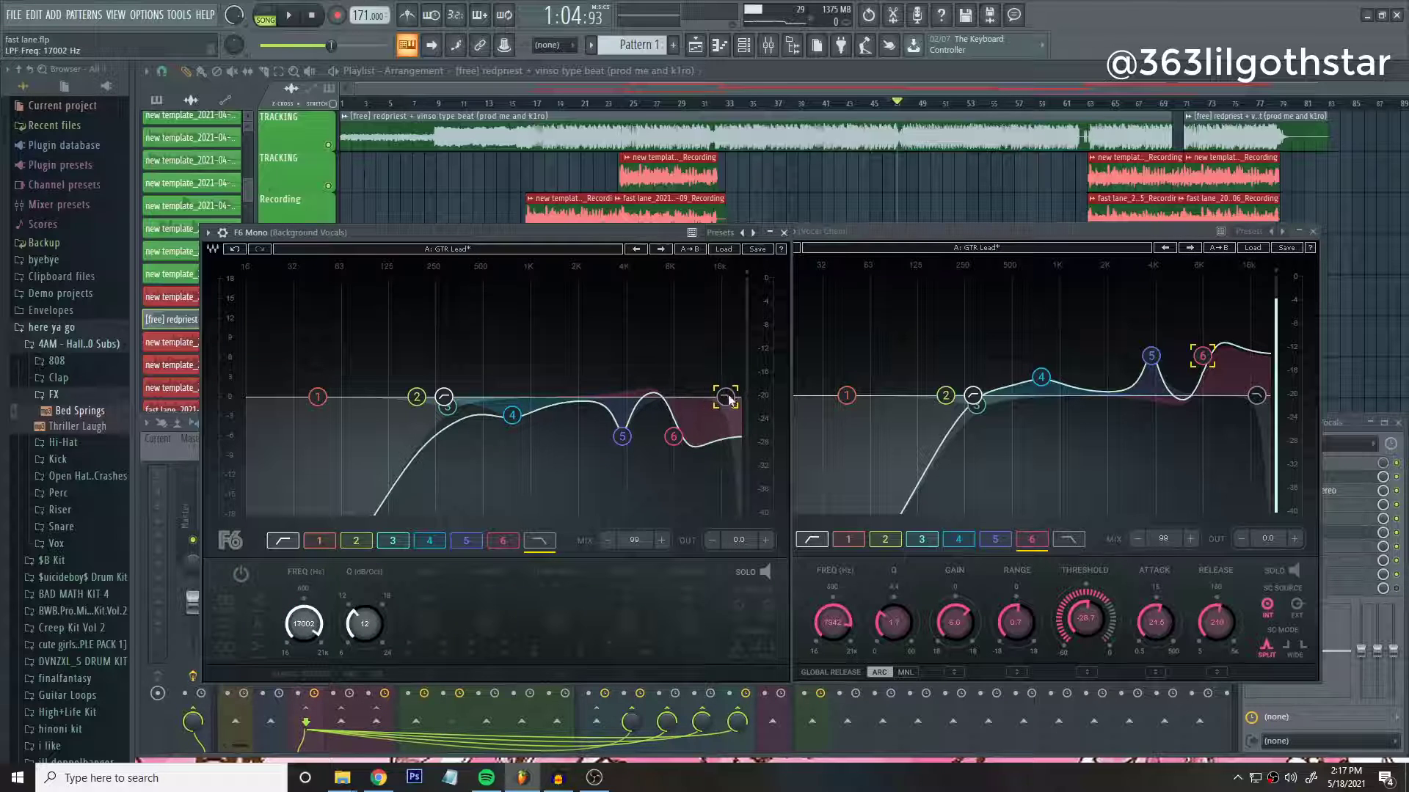
click(674, 437)
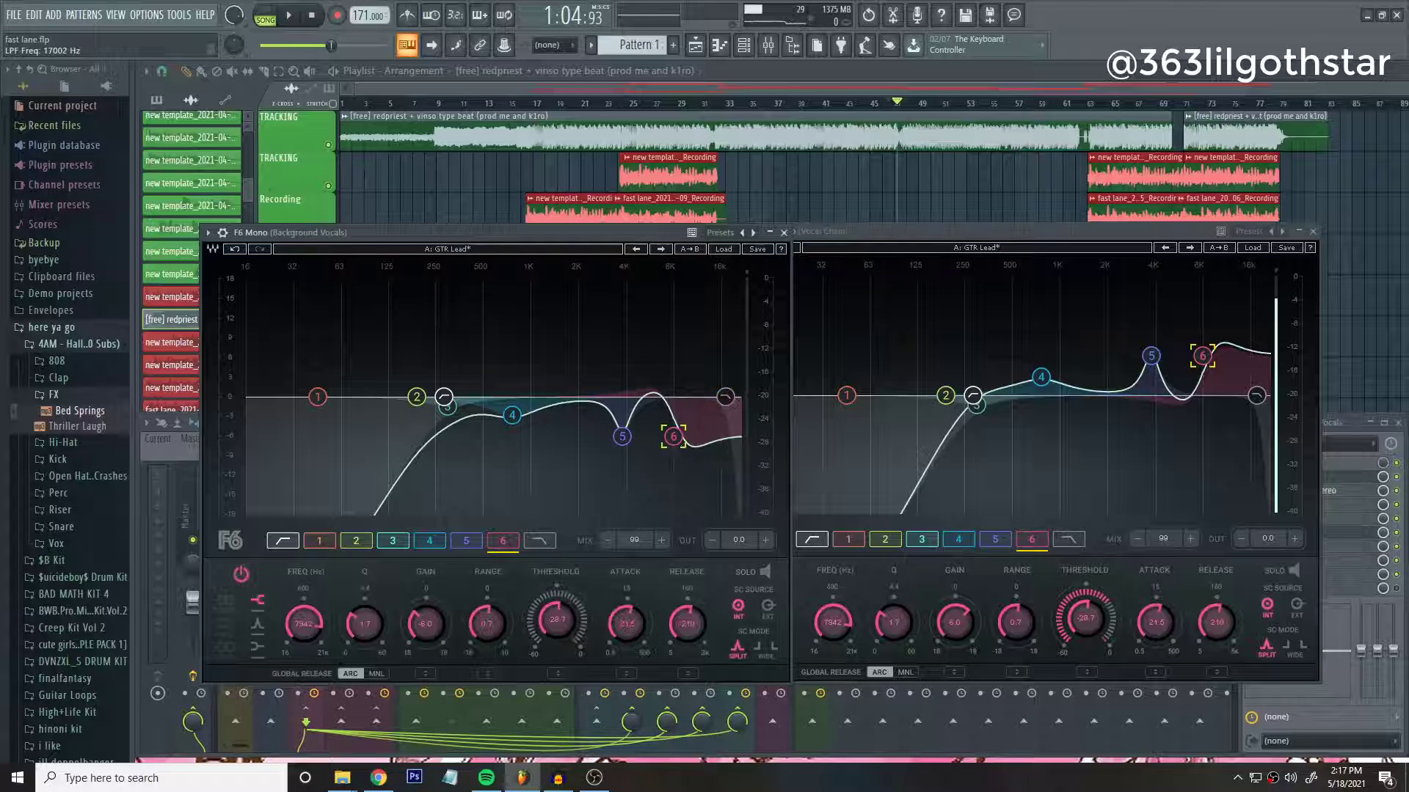
click(1207, 357)
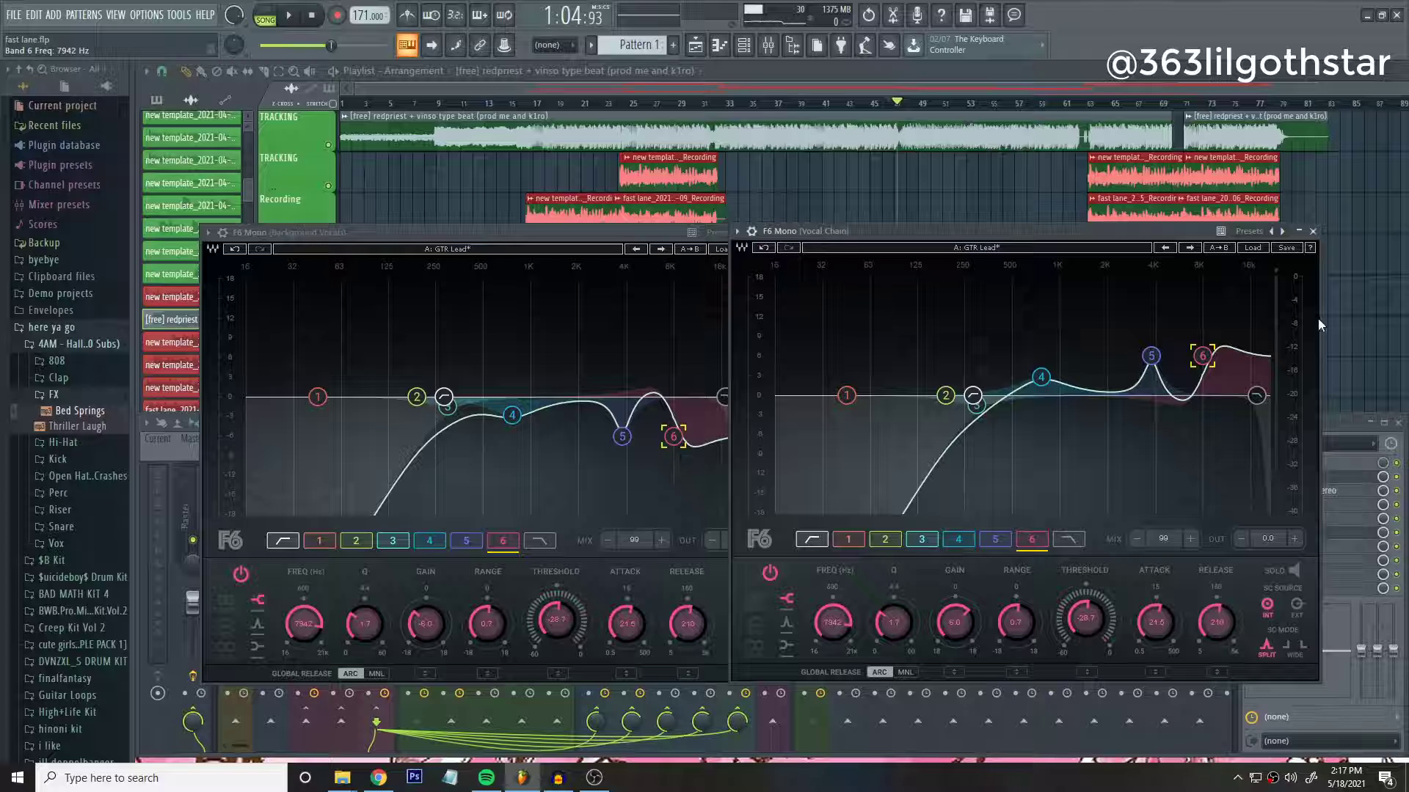
click(674, 437)
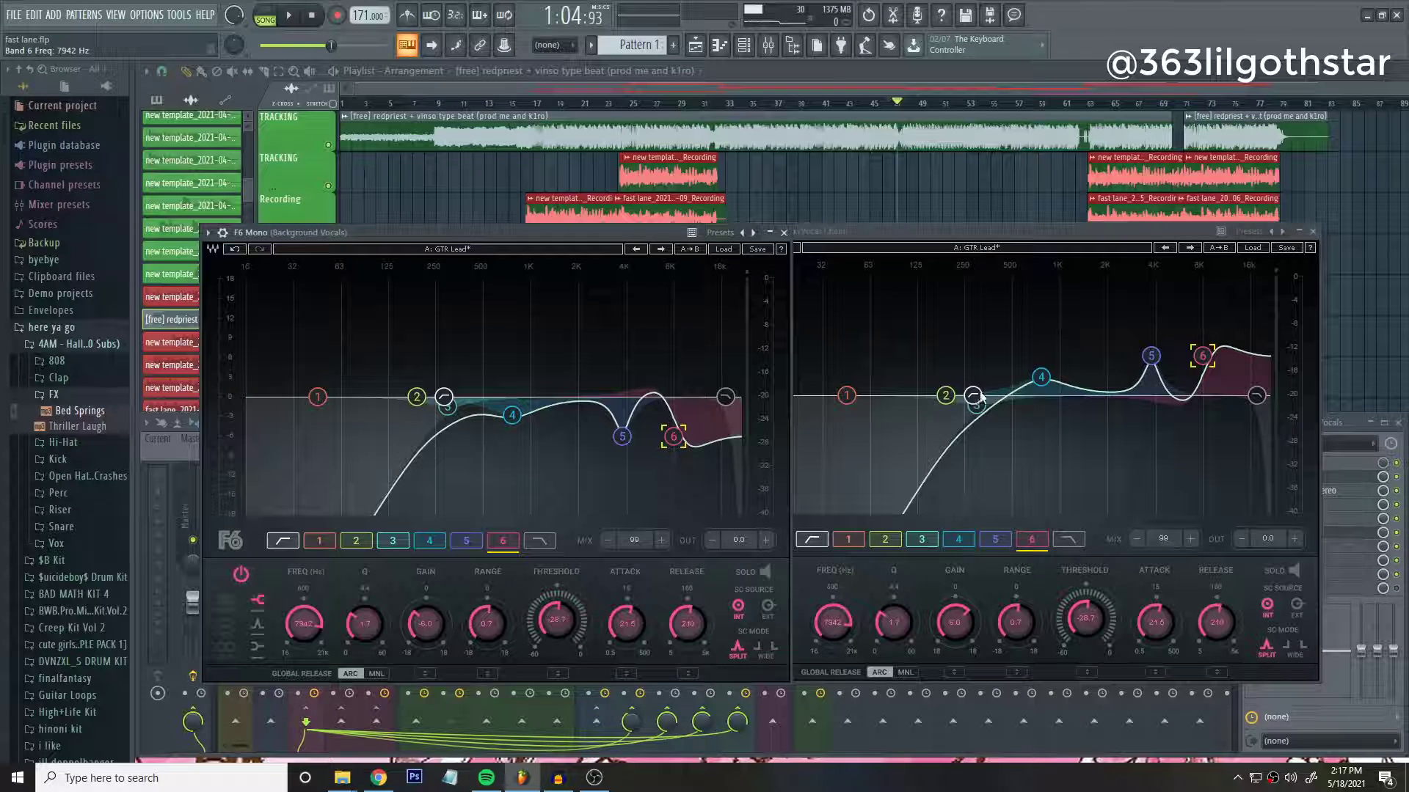
Compare bands 5 and 4 of both F6 Mono EQs, and inspect band 3 on Vocal Chain and band 2 on Background Vocals.
click(1151, 358)
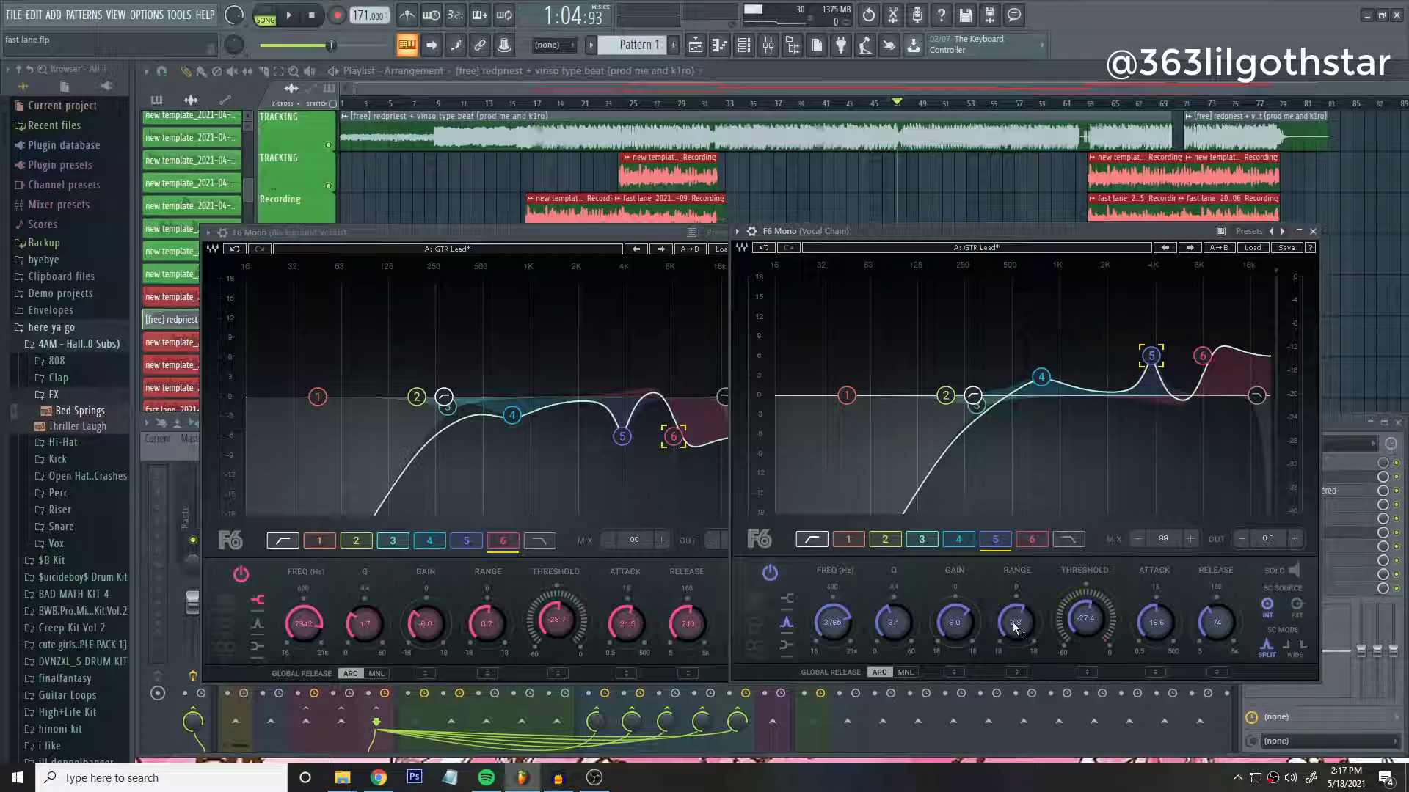
click(956, 629)
click(622, 438)
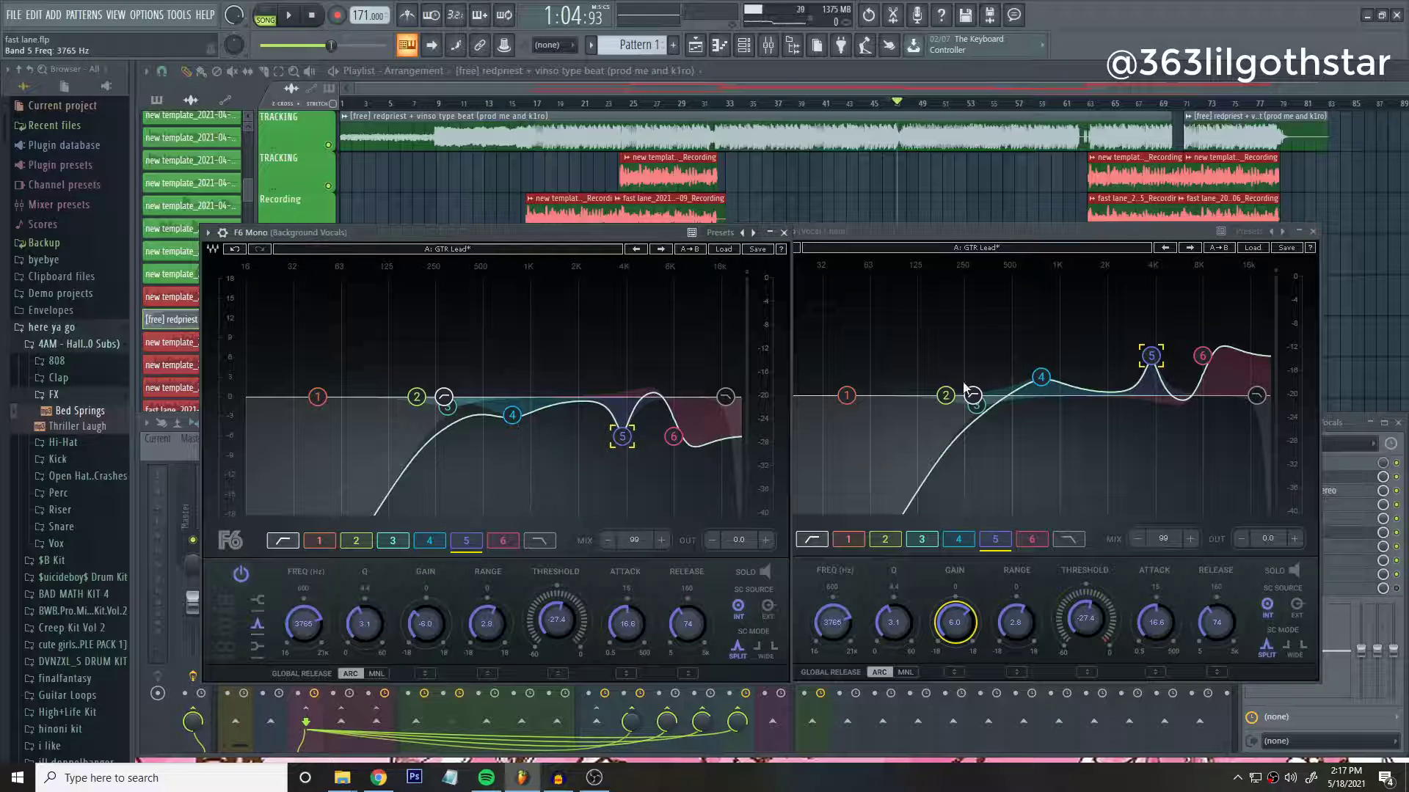
click(1042, 379)
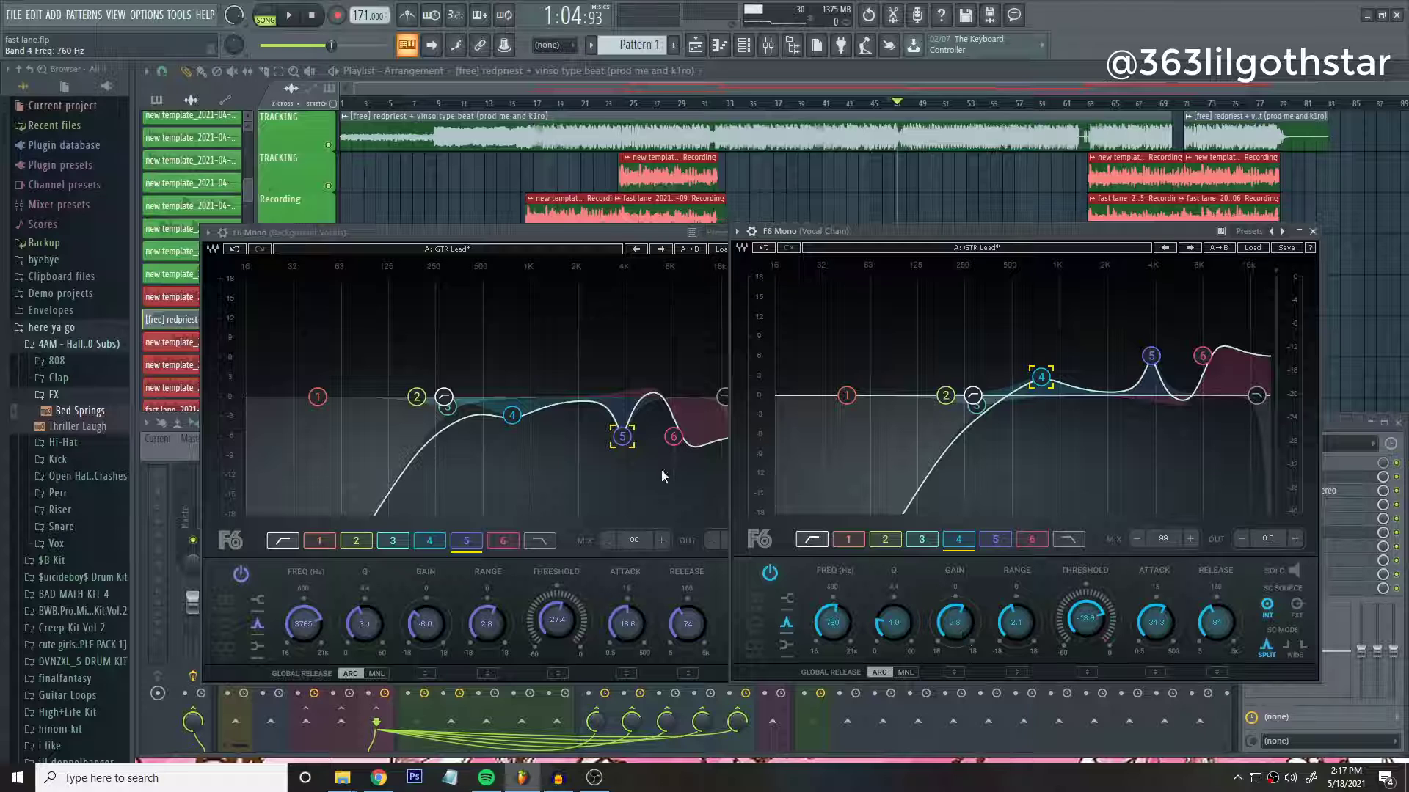
click(513, 415)
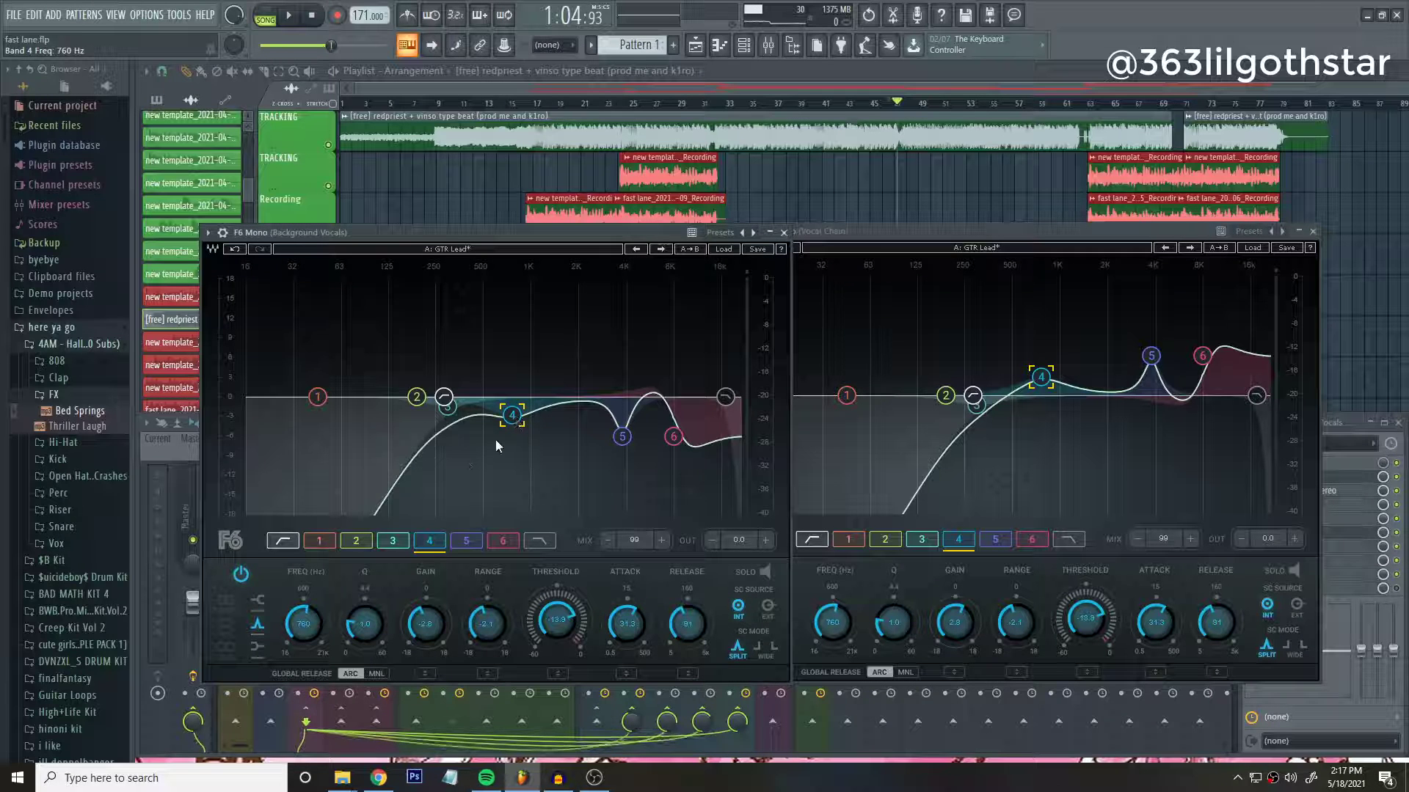
click(977, 407)
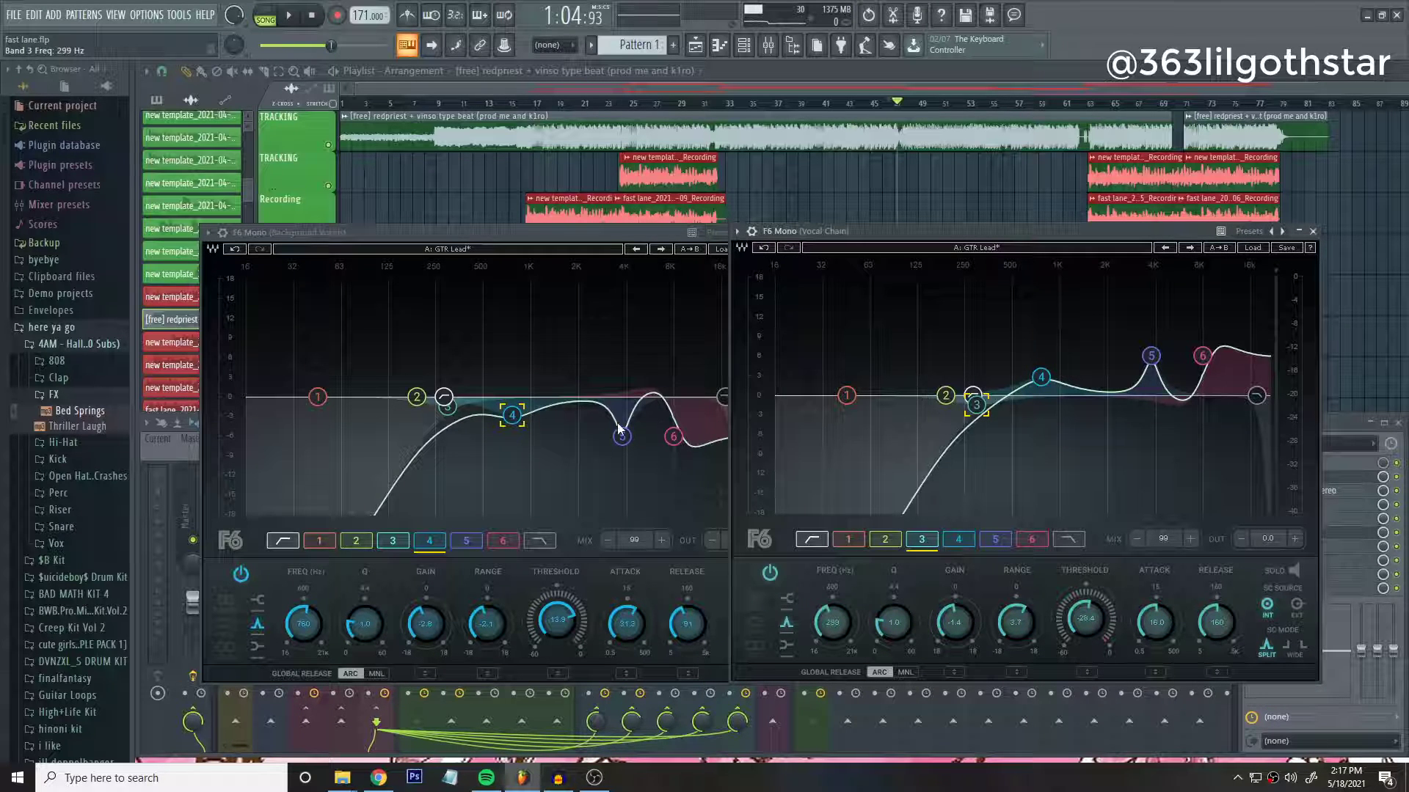
click(415, 397)
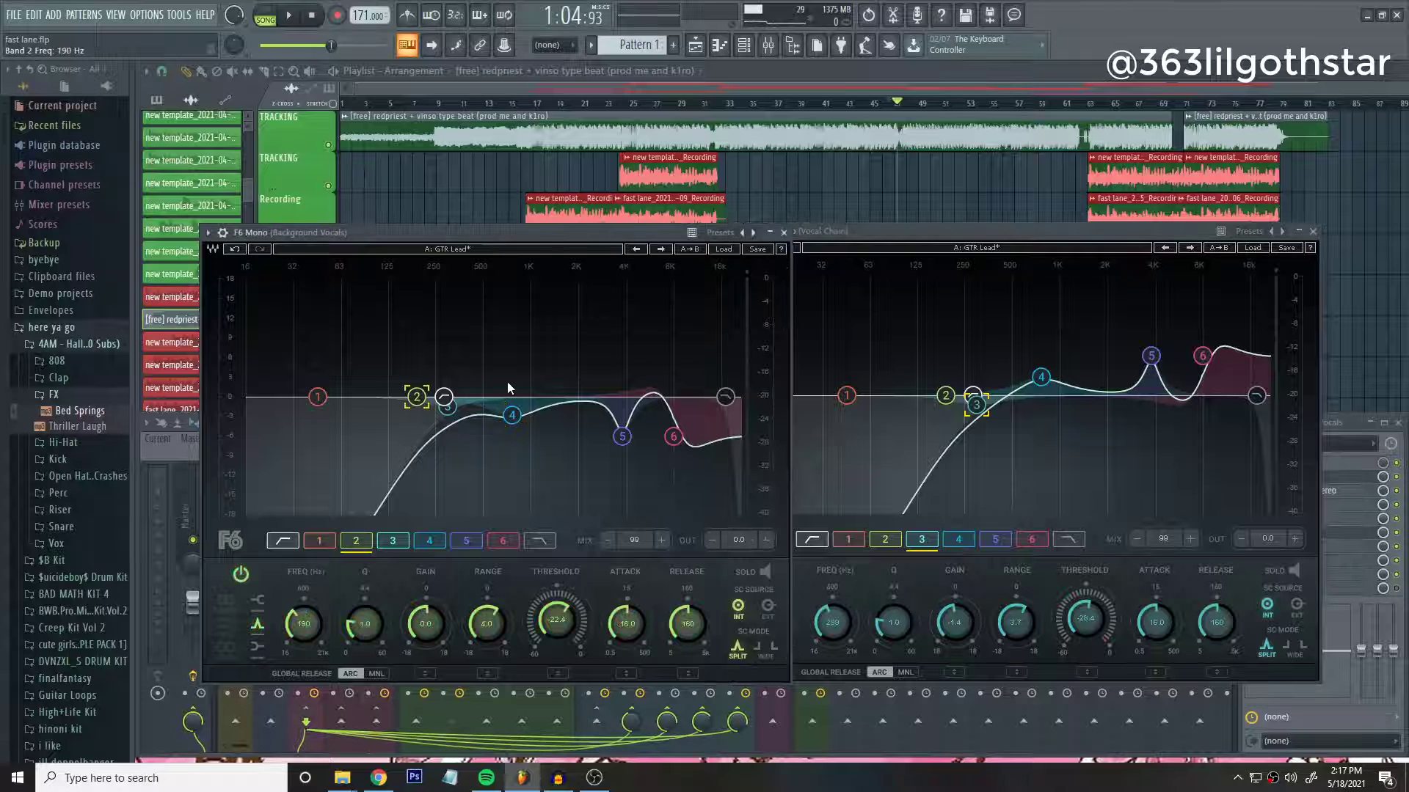
Go through bands 6, 4, 2 and 1 of the Vocal Chain's F6 Mono to review their settings.
click(1202, 356)
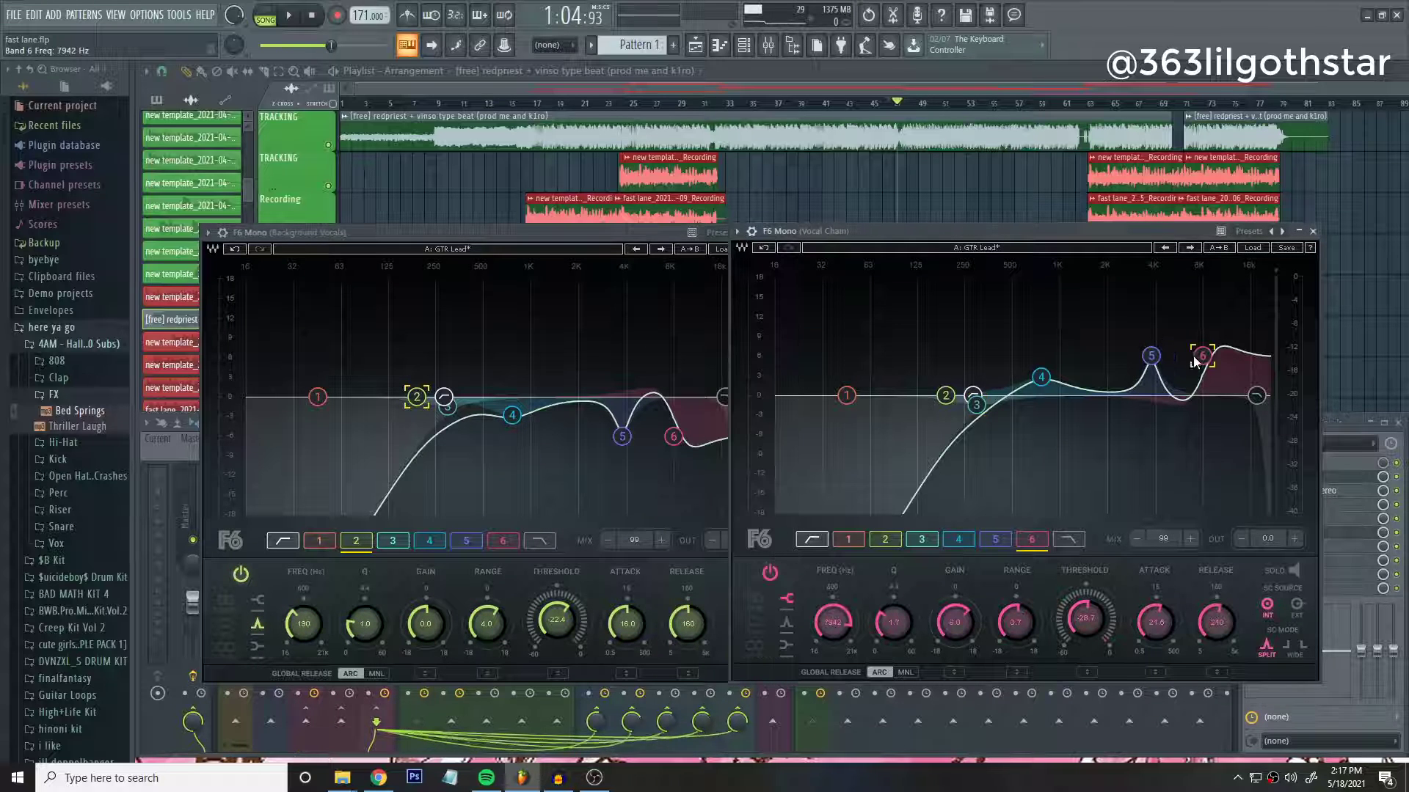
click(1042, 379)
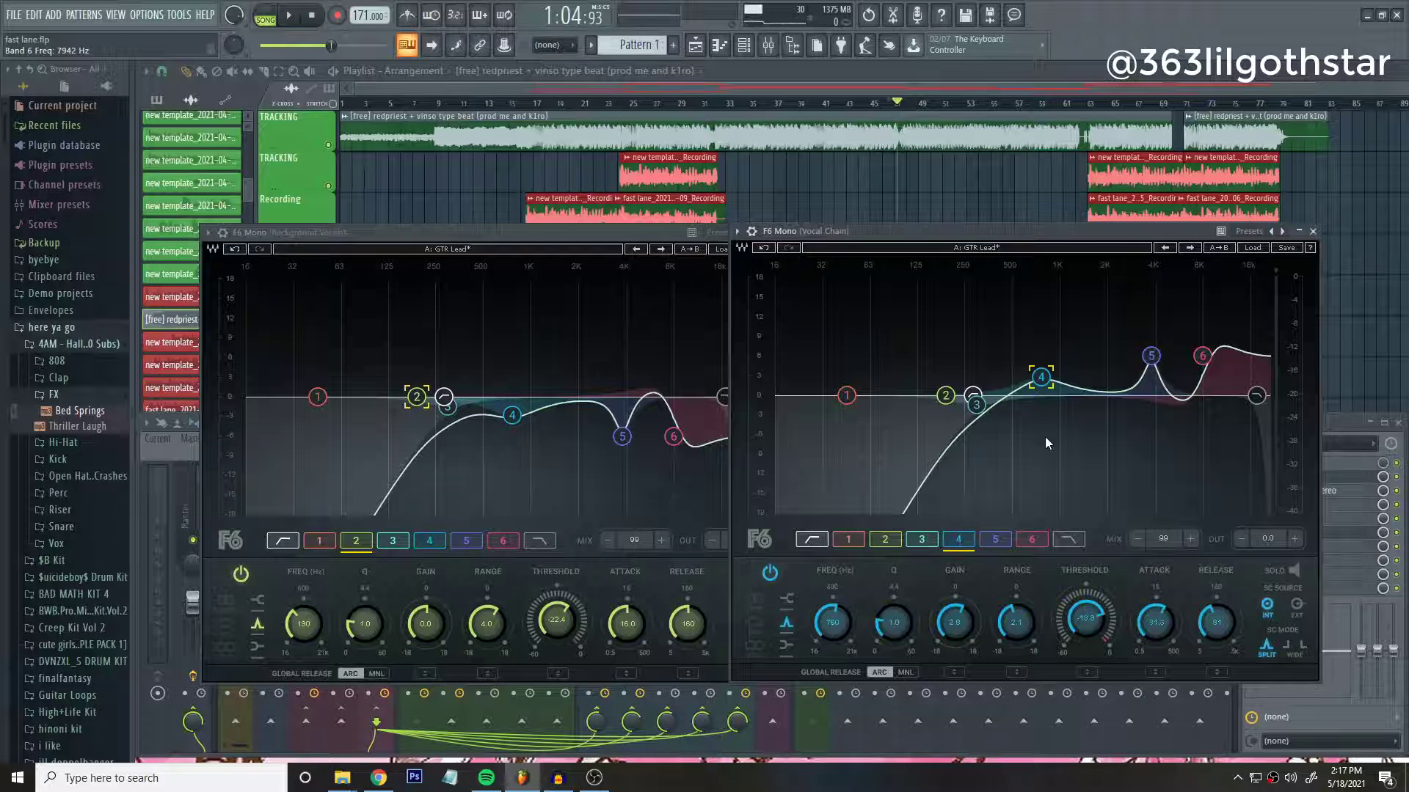
click(947, 399)
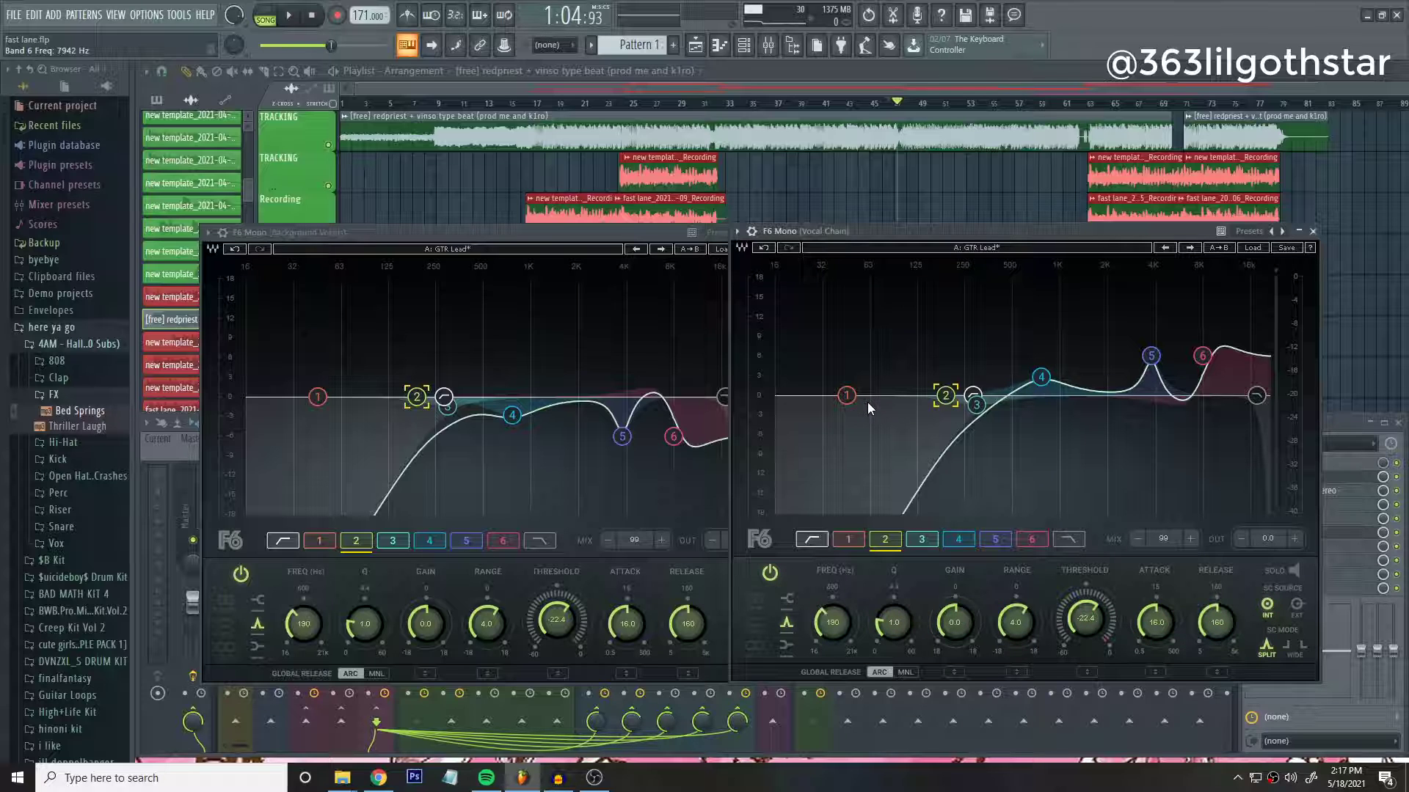
click(846, 396)
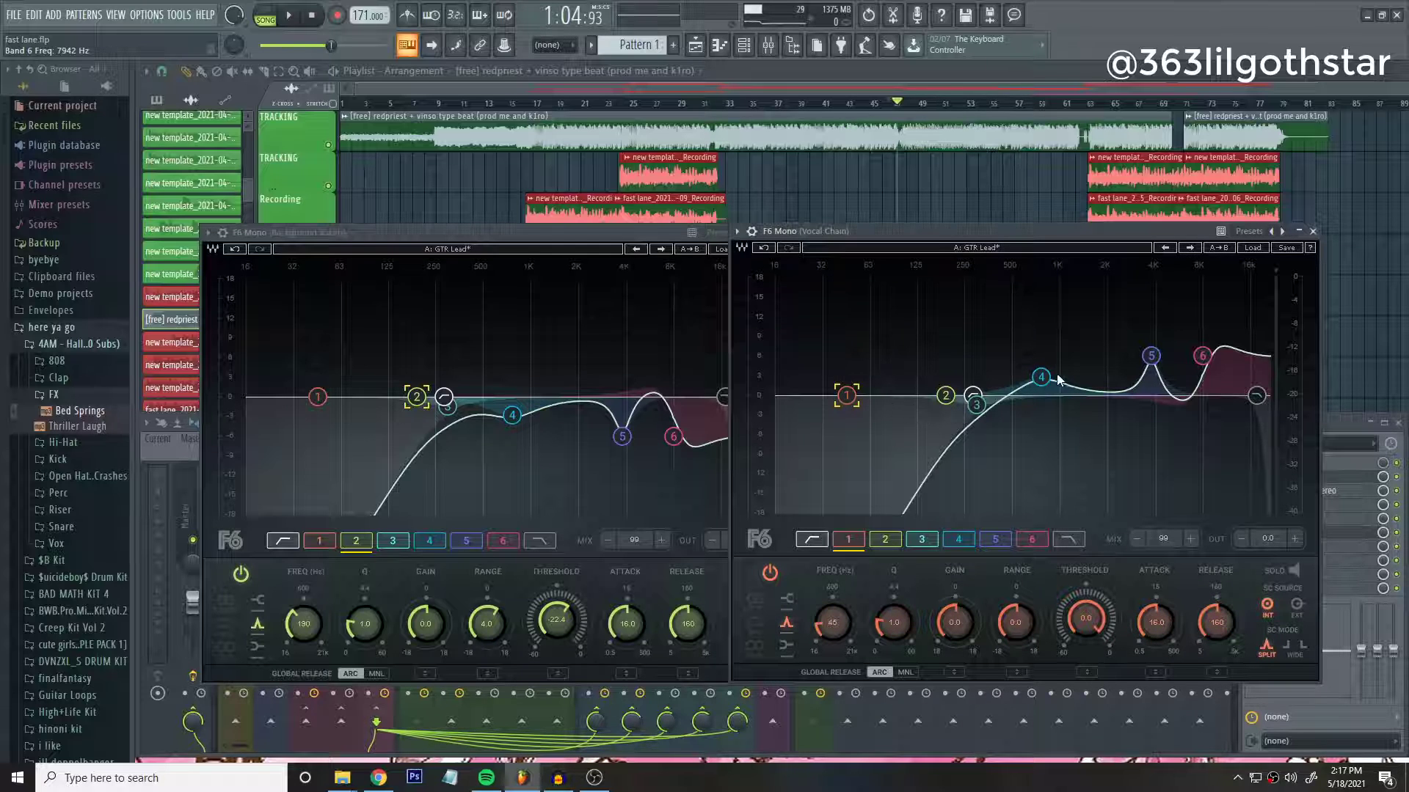
Close the F6 Mono windows, and briefly inspect the Pro-Q 3 curve on the Background Vocals track.
click(1313, 232)
key(Escape)
key(Escape)
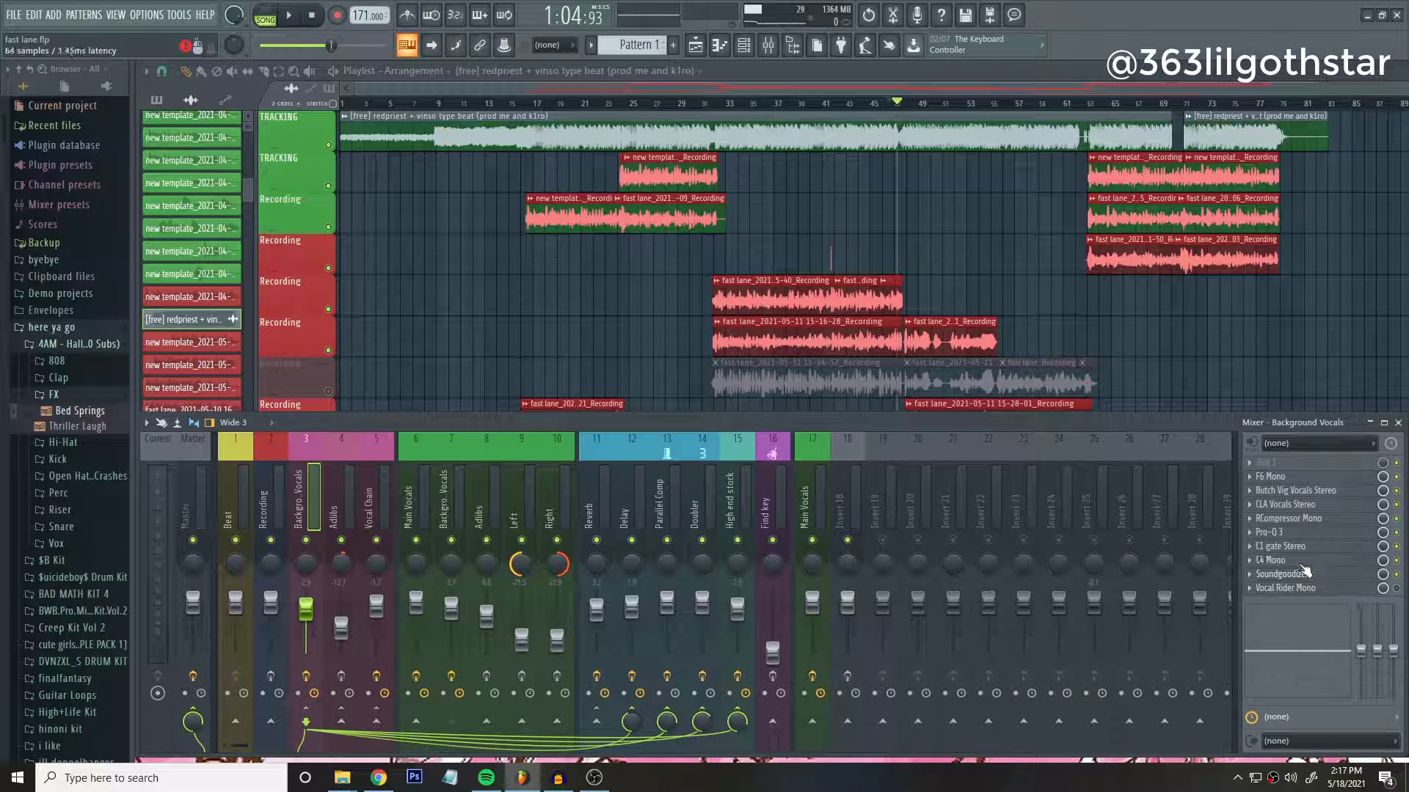
click(1291, 533)
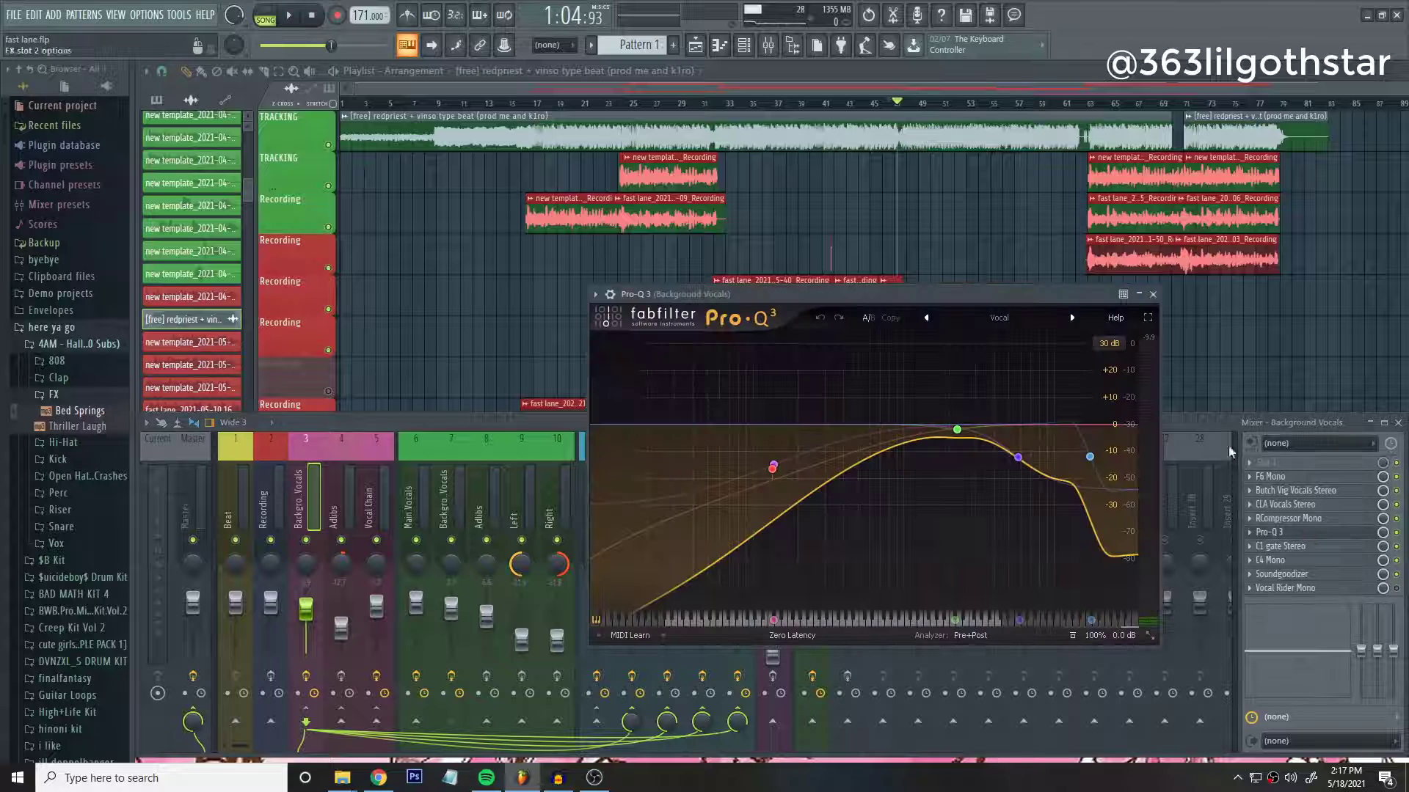
click(1153, 295)
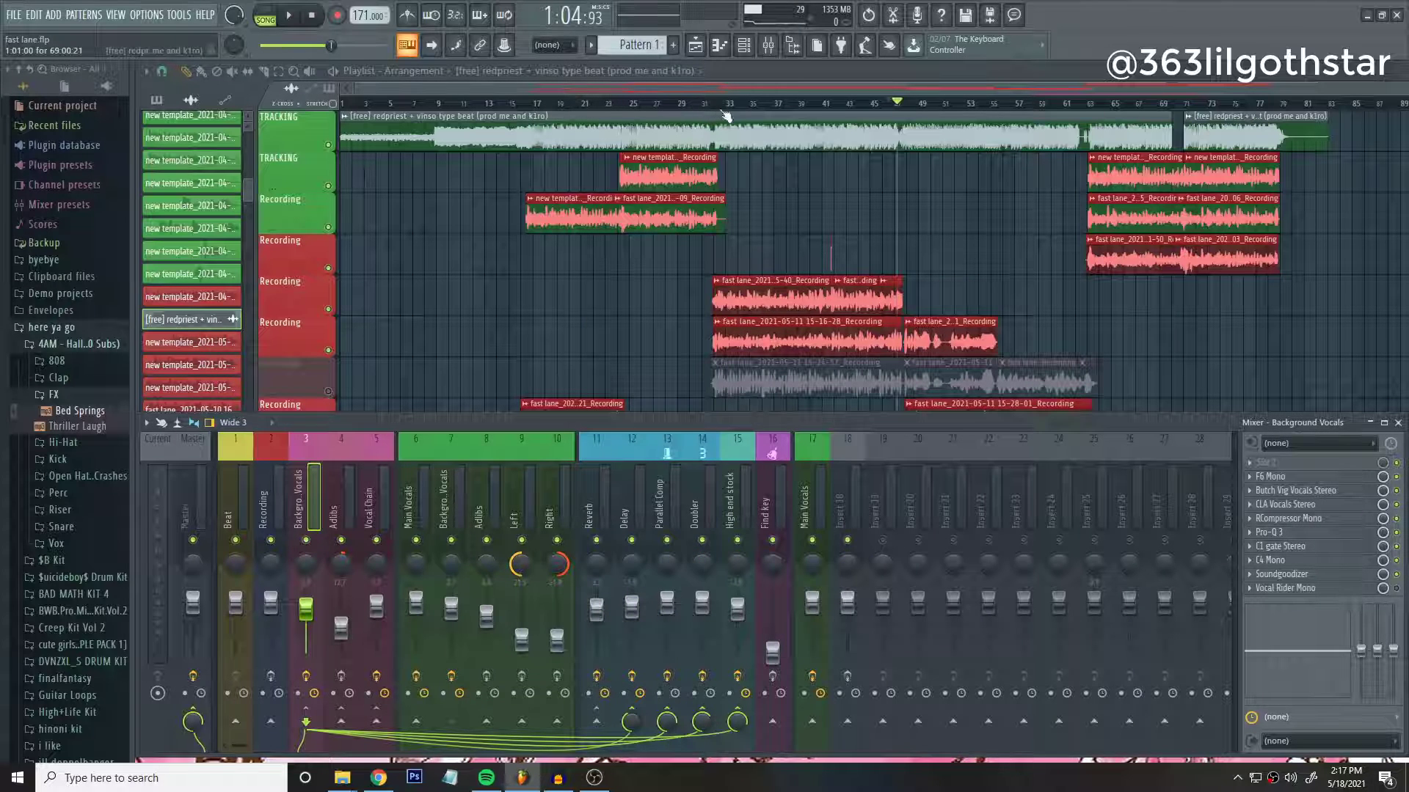
Find a playback position in the arrangement and play the song from about 1:18.
click(719, 104)
click(668, 104)
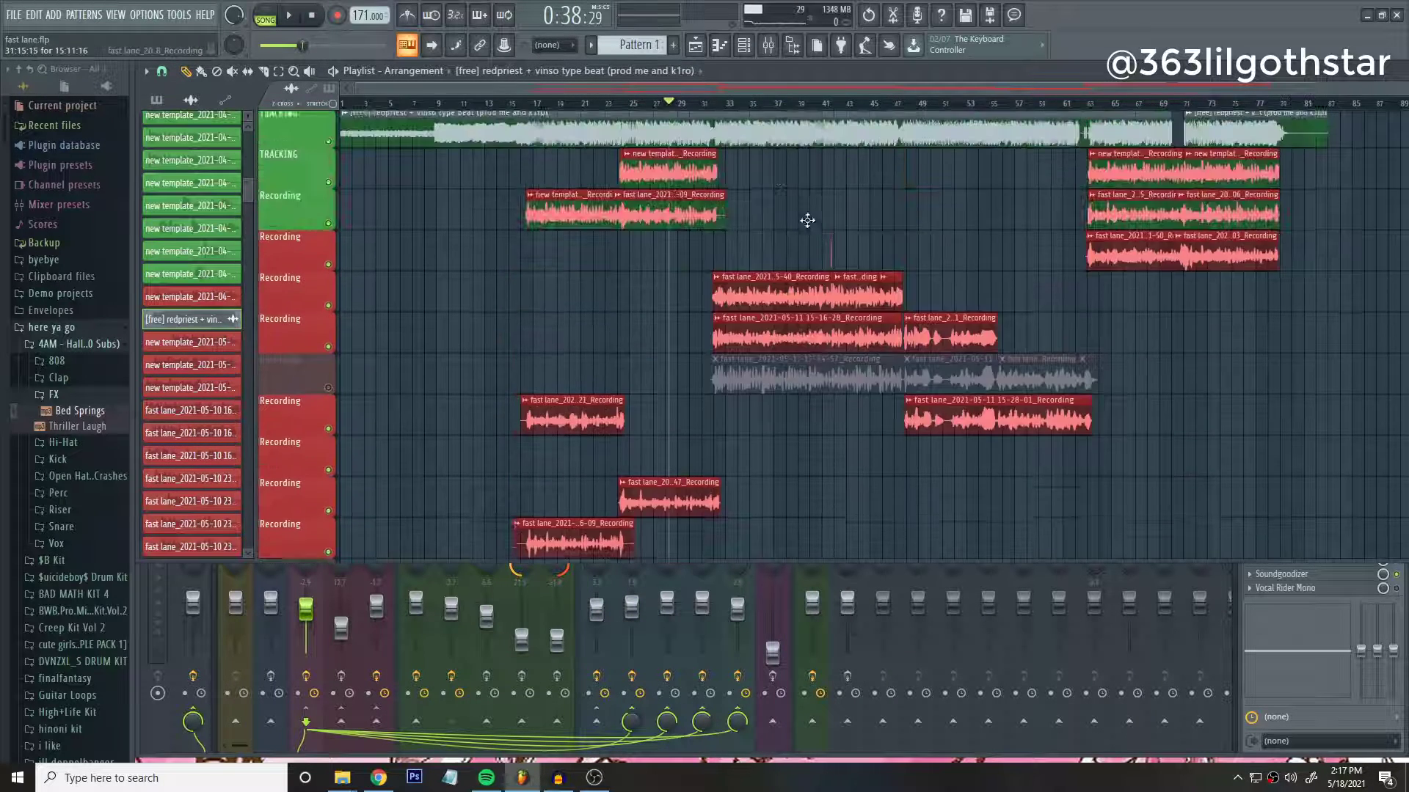
click(724, 103)
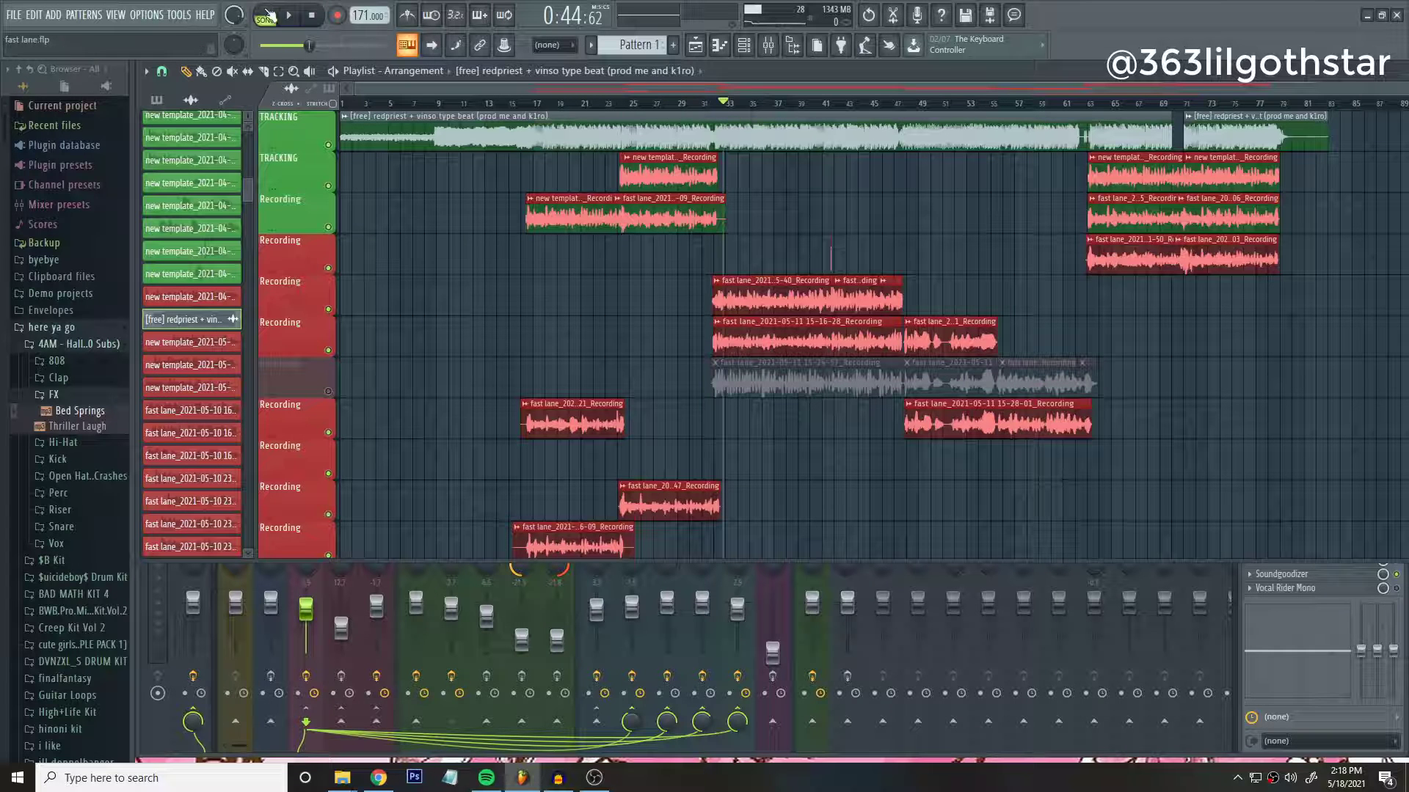
drag(912, 104, 1009, 187)
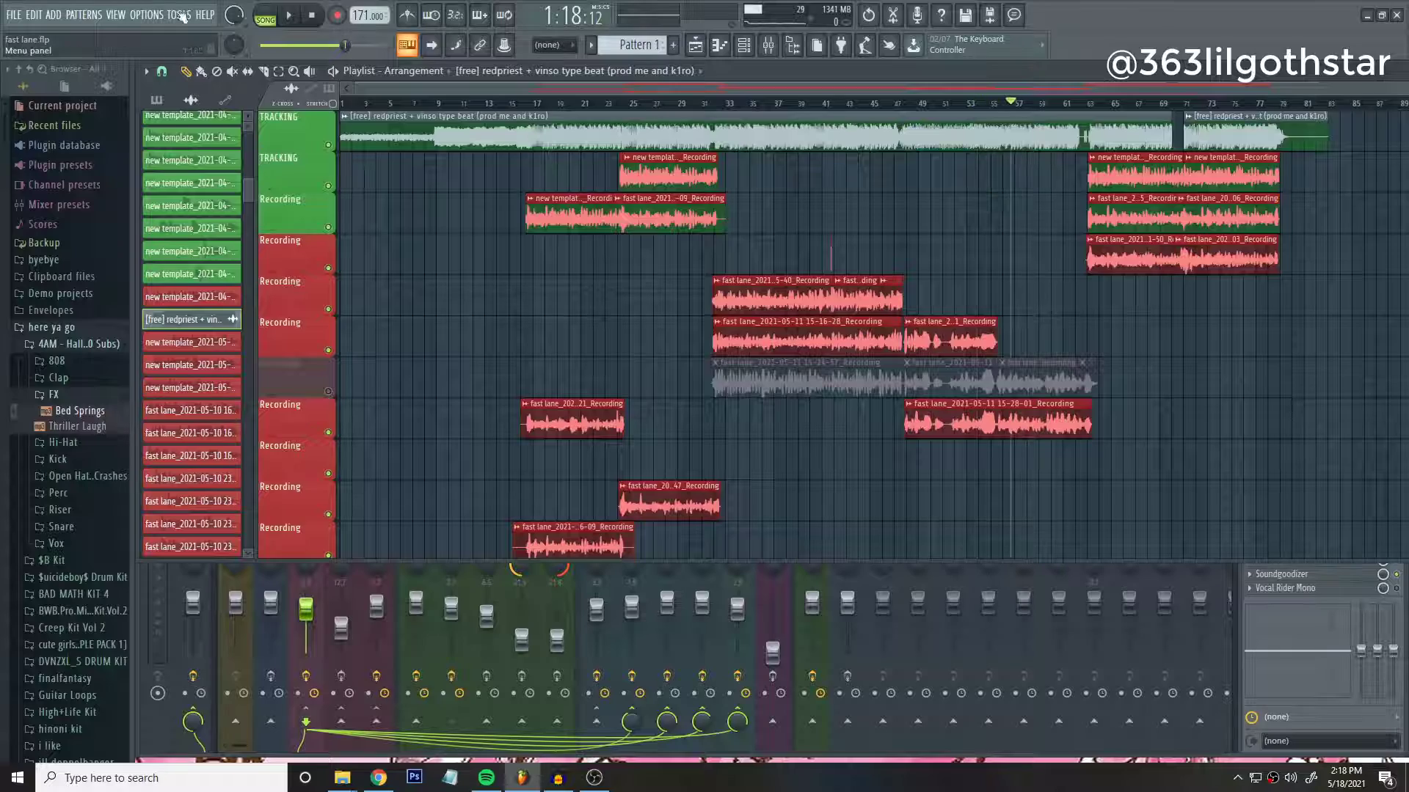
click(300, 15)
scroll(770, 110, up, 5)
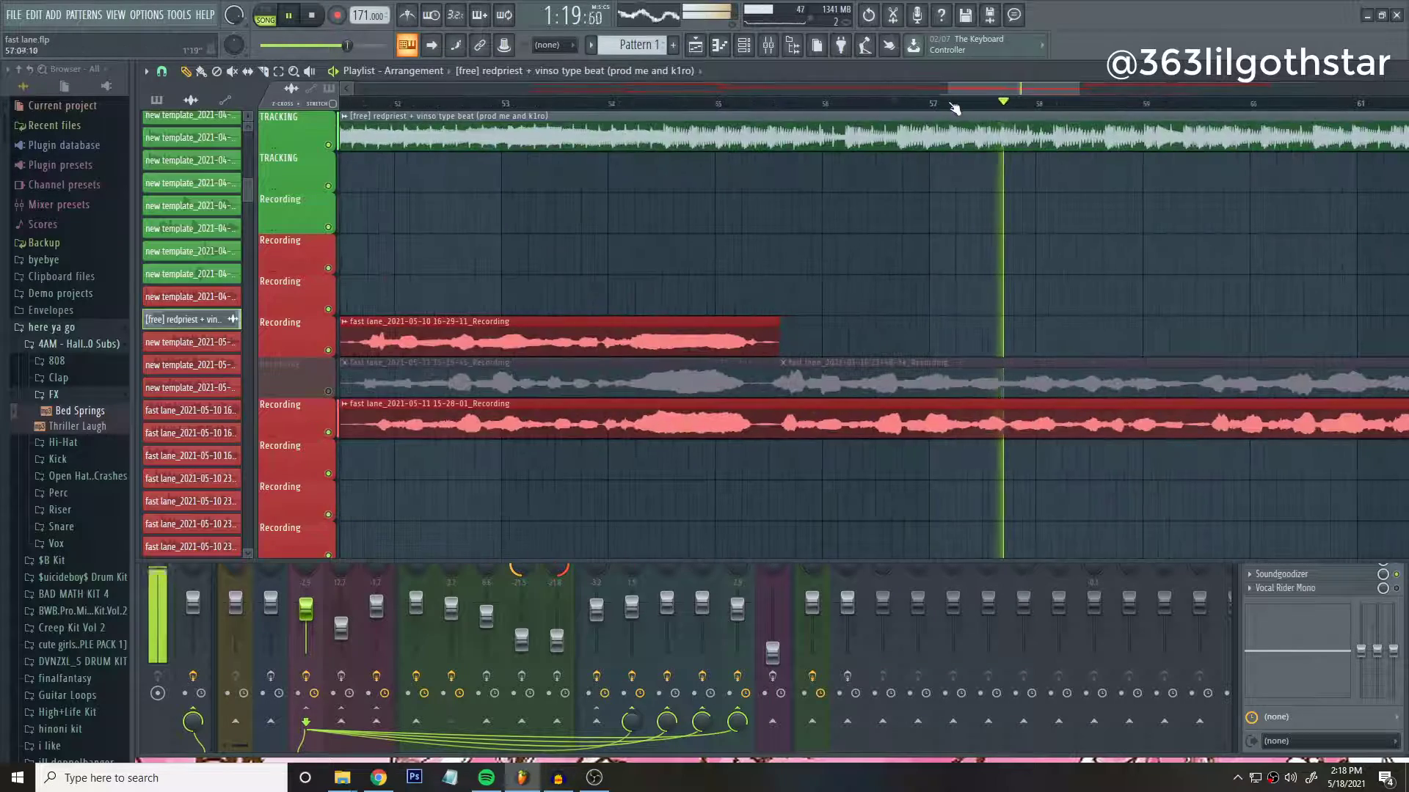
click(770, 111)
scroll(770, 111, down, 5)
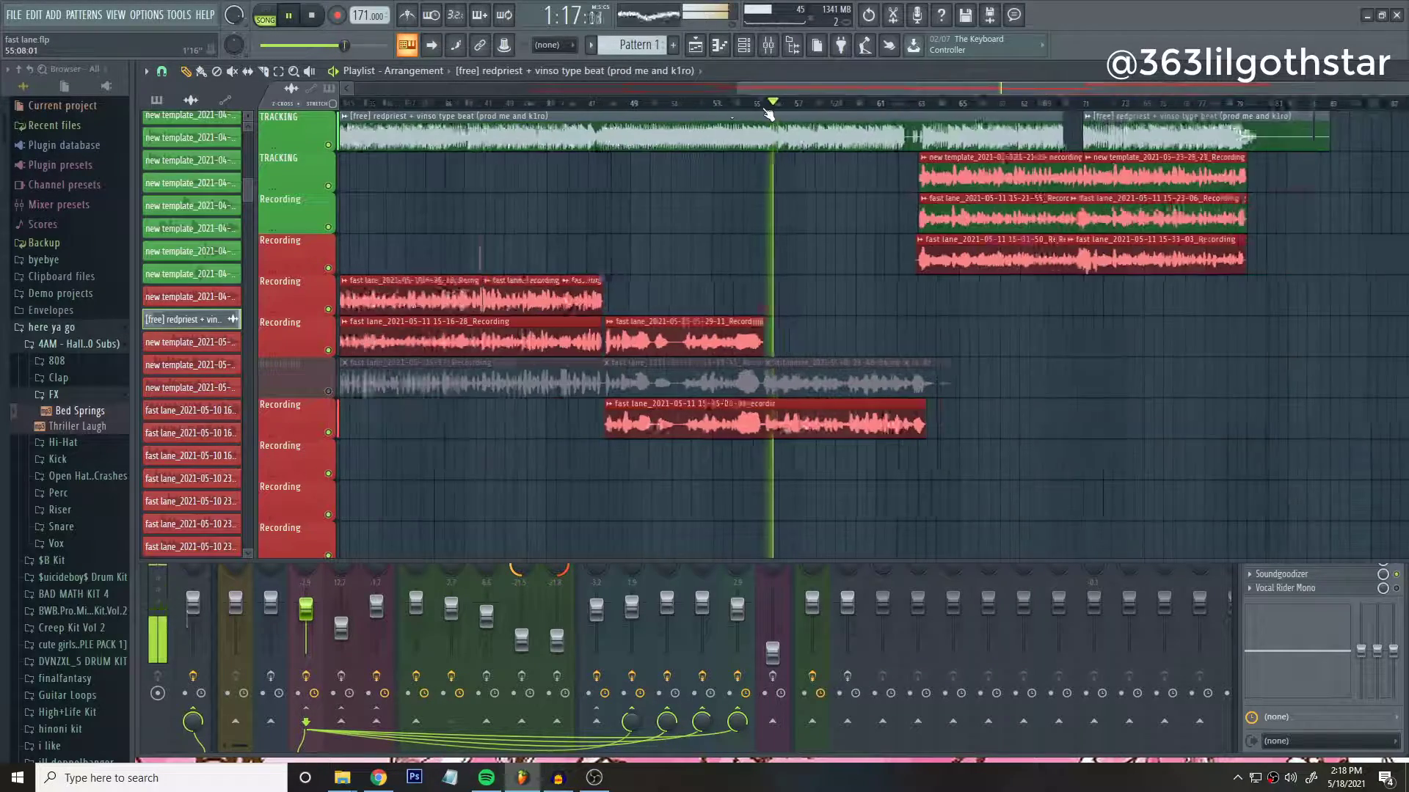
click(681, 108)
click(616, 109)
scroll(616, 110, up, 5)
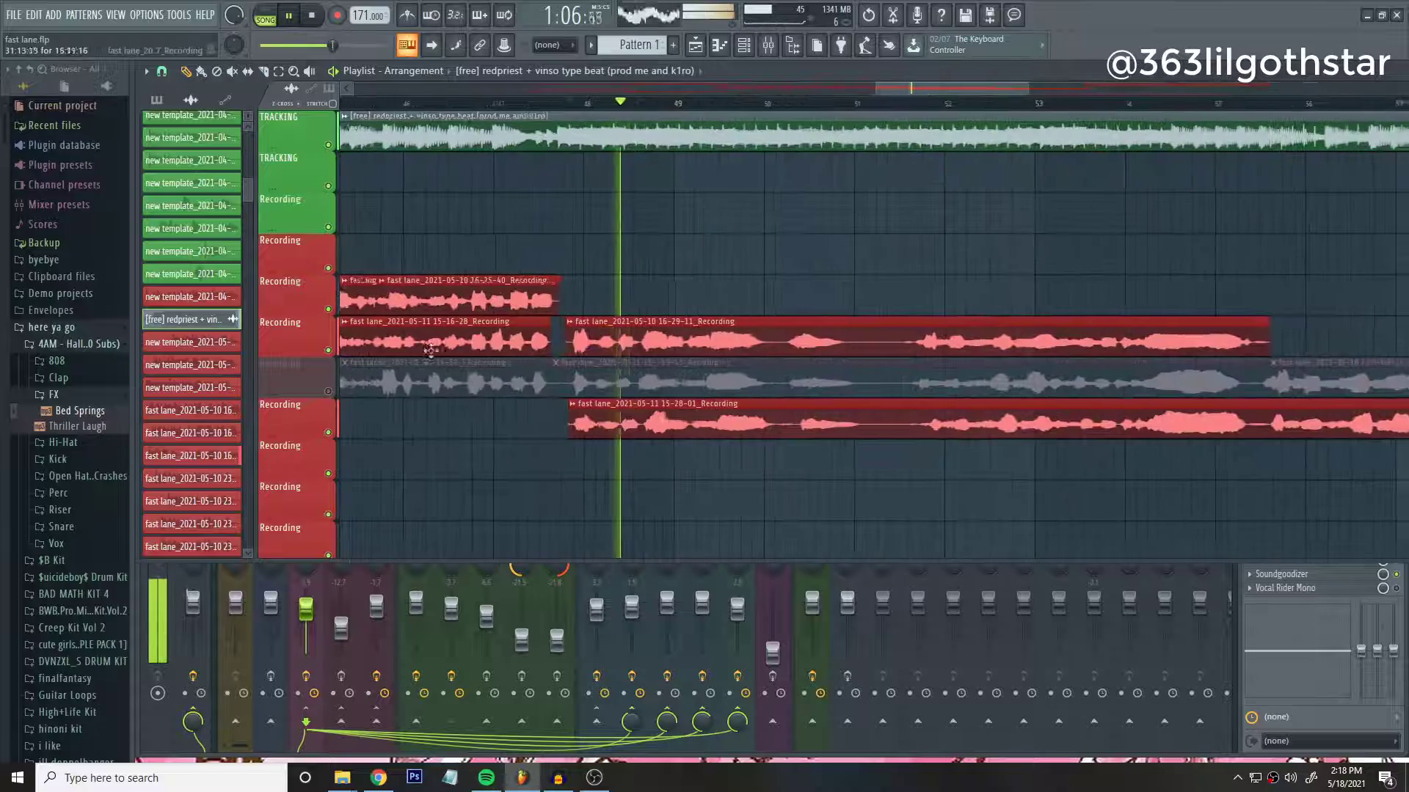
Mute the playlist track holding the 16-29-11 recording and listen to the 15-28-01 recording without it.
click(328, 350)
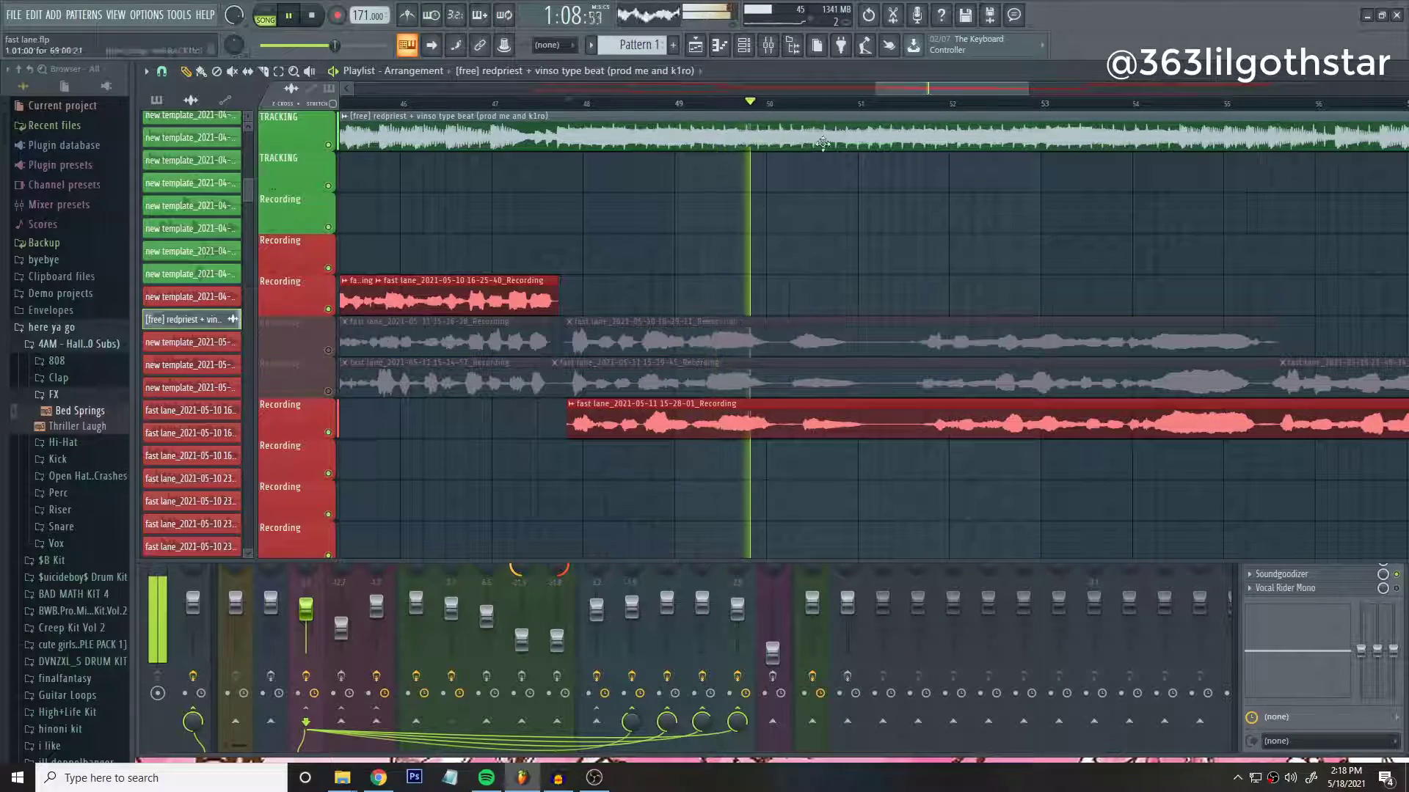
scroll(831, 105, up, 3)
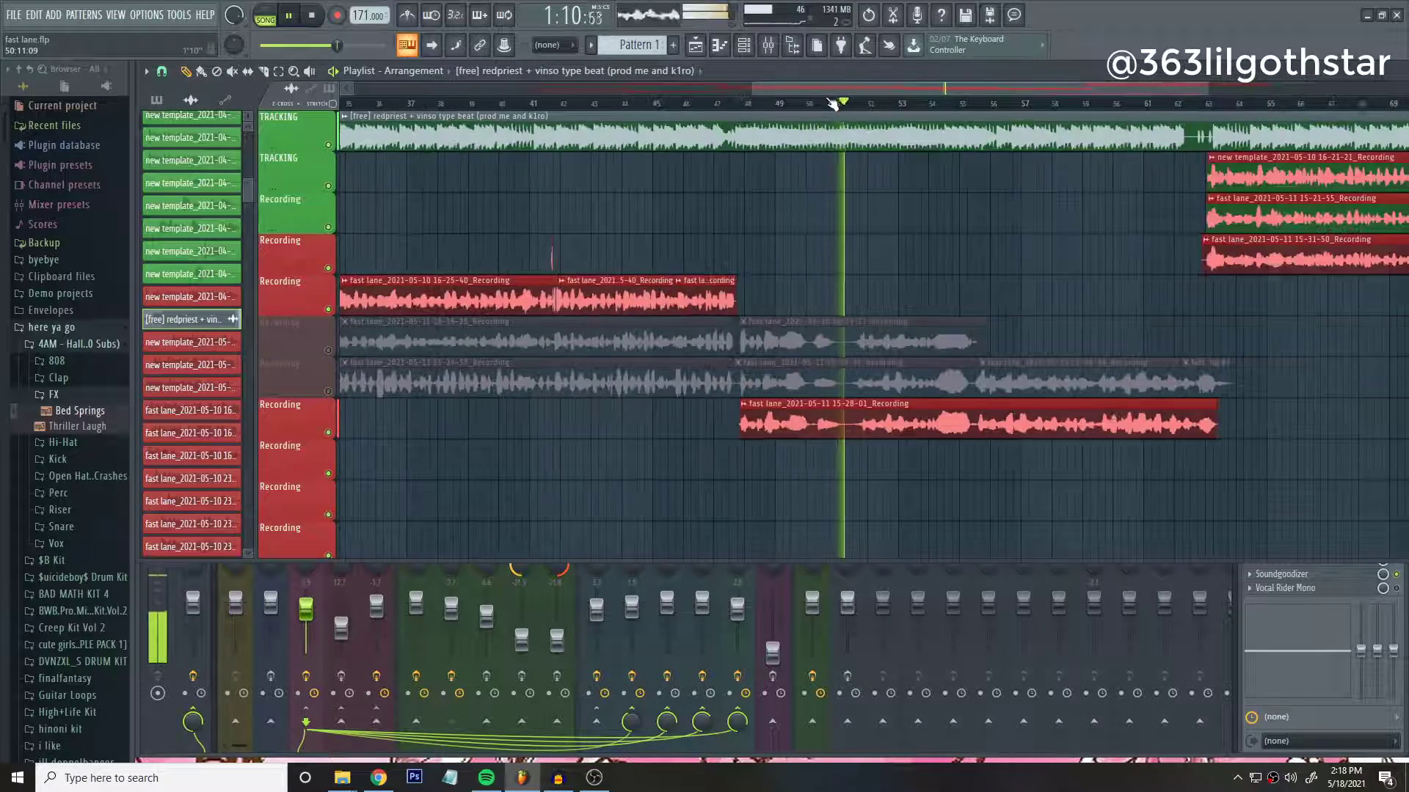
scroll(830, 98, down, 5)
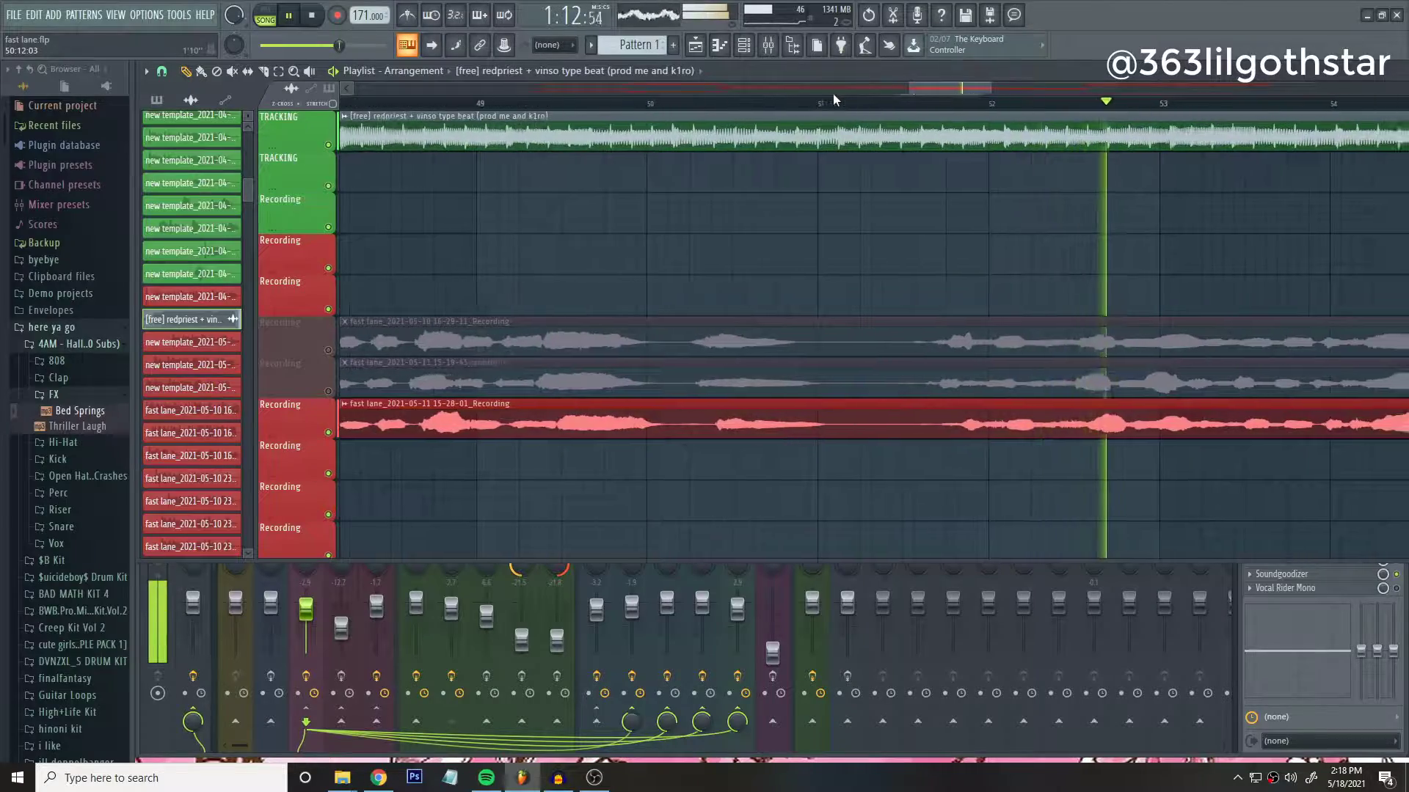
scroll(851, 110, up, 4)
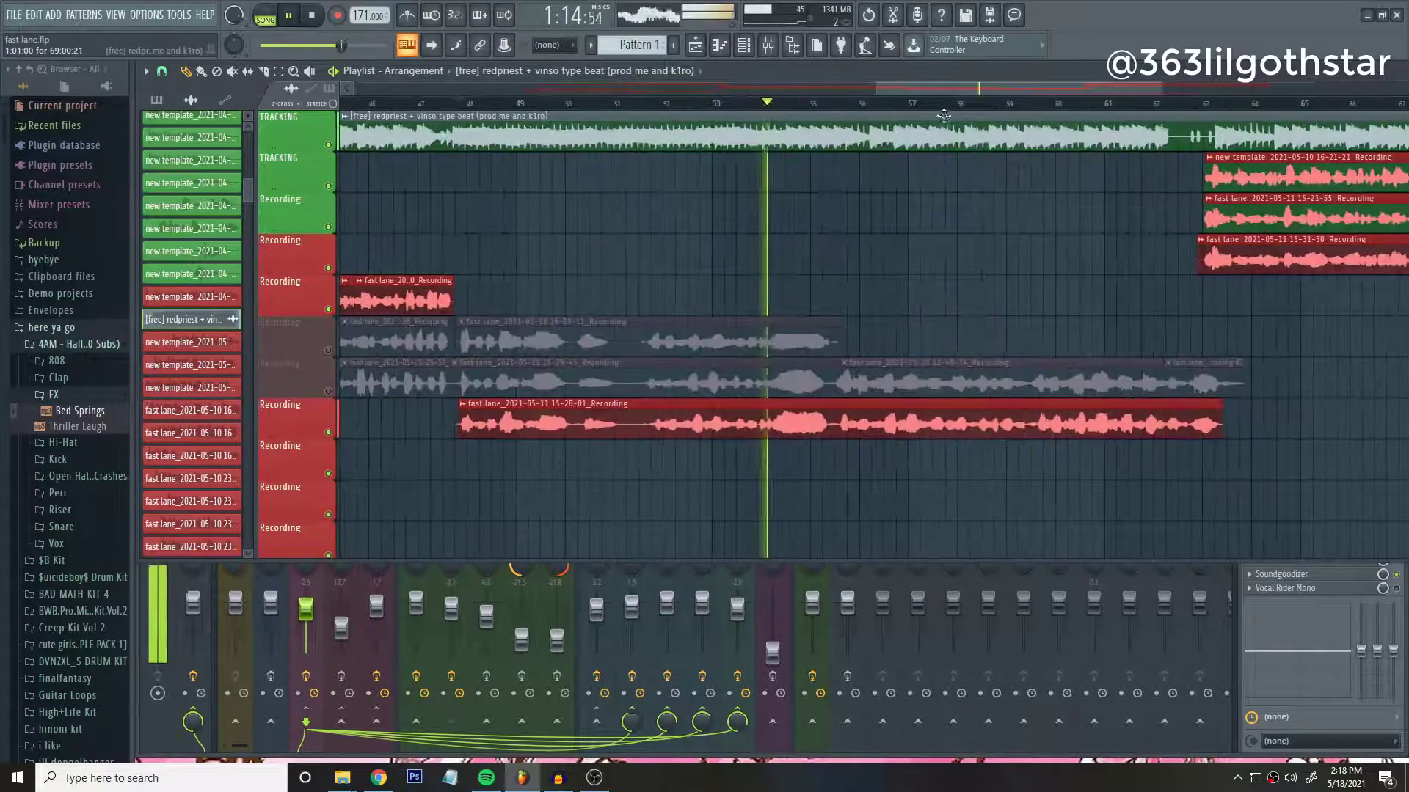
click(594, 777)
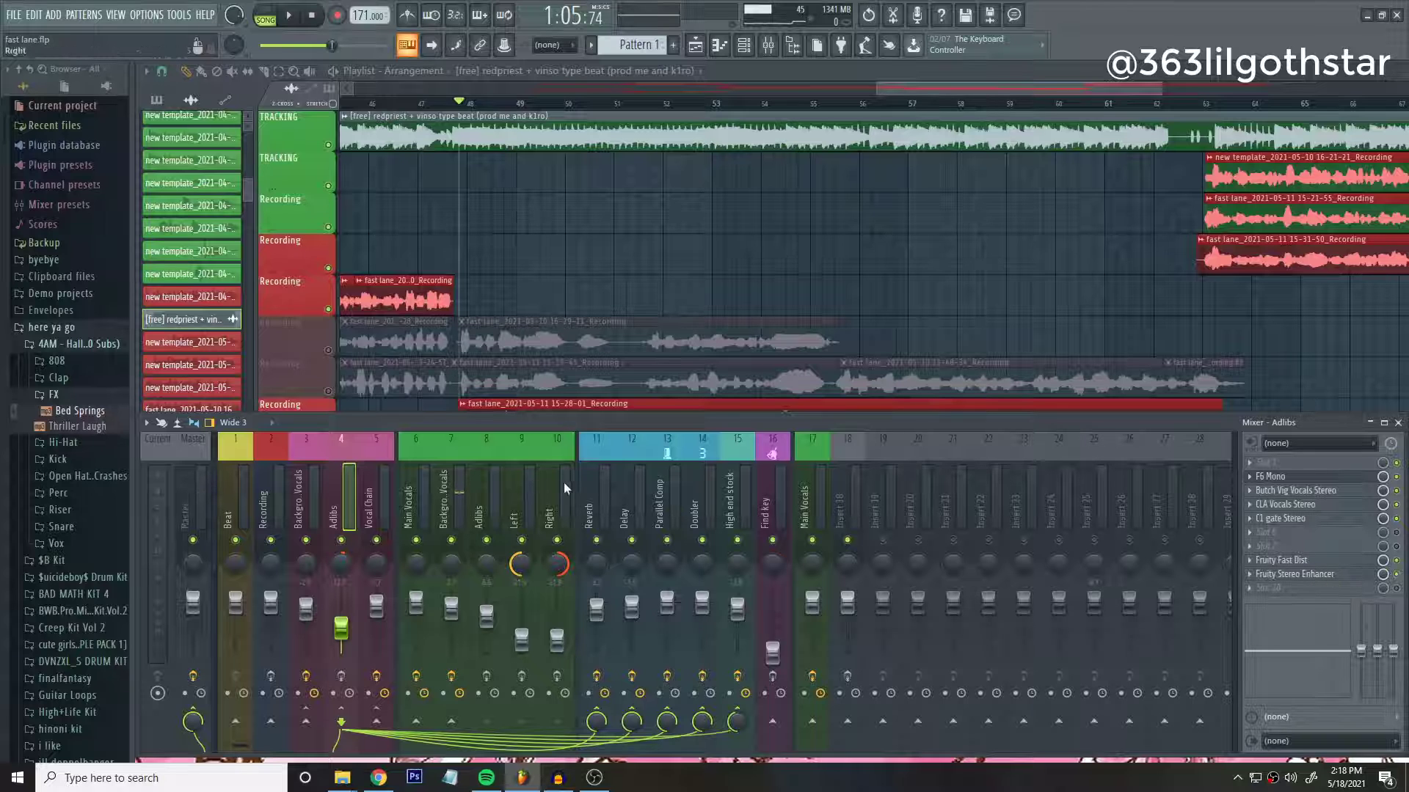
Inspect Fruity Fast Dist and Fruity Stereo Enhancer together on the Adlibs track, and check its Butch Vig Vocals and F6 Mono effects.
click(1280, 559)
click(1303, 574)
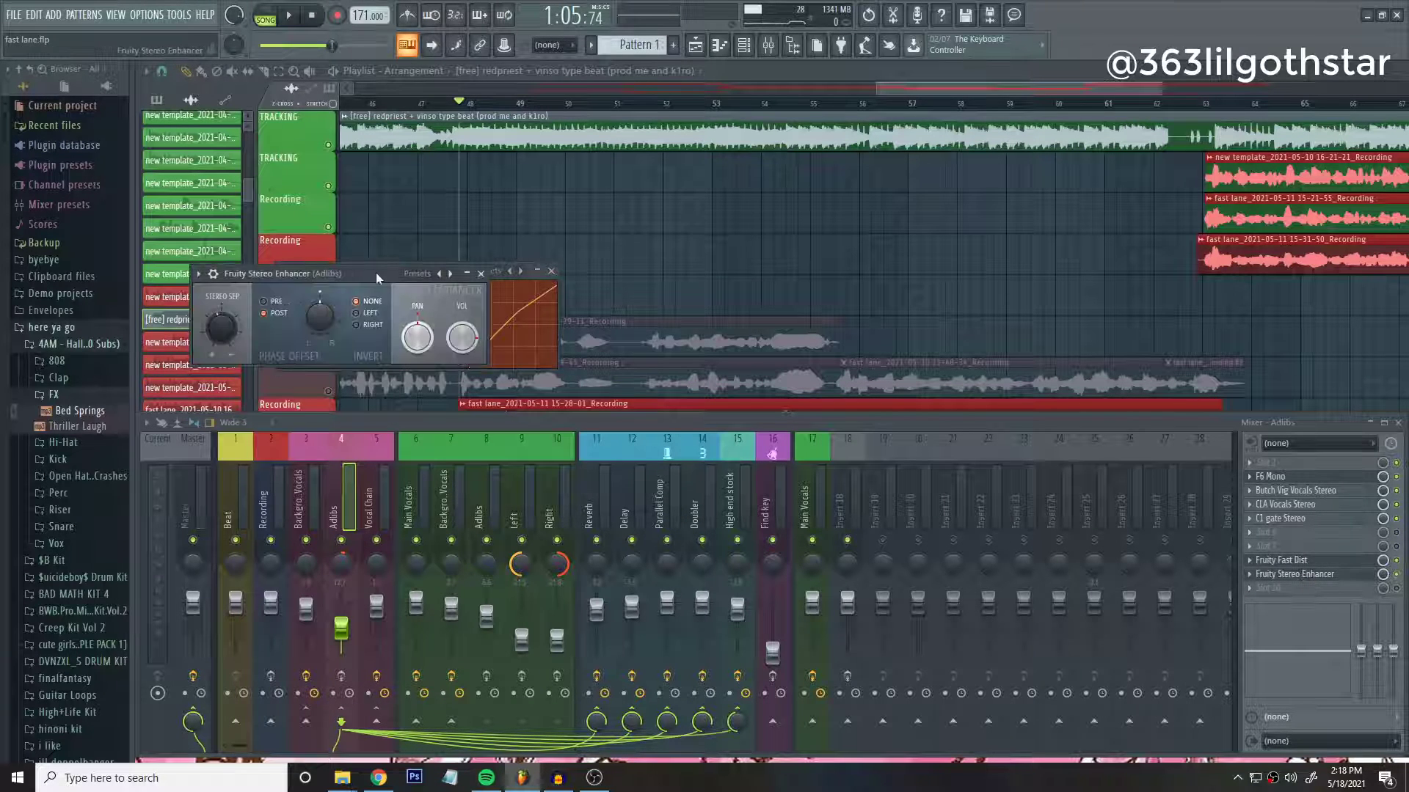
drag(376, 273, 606, 439)
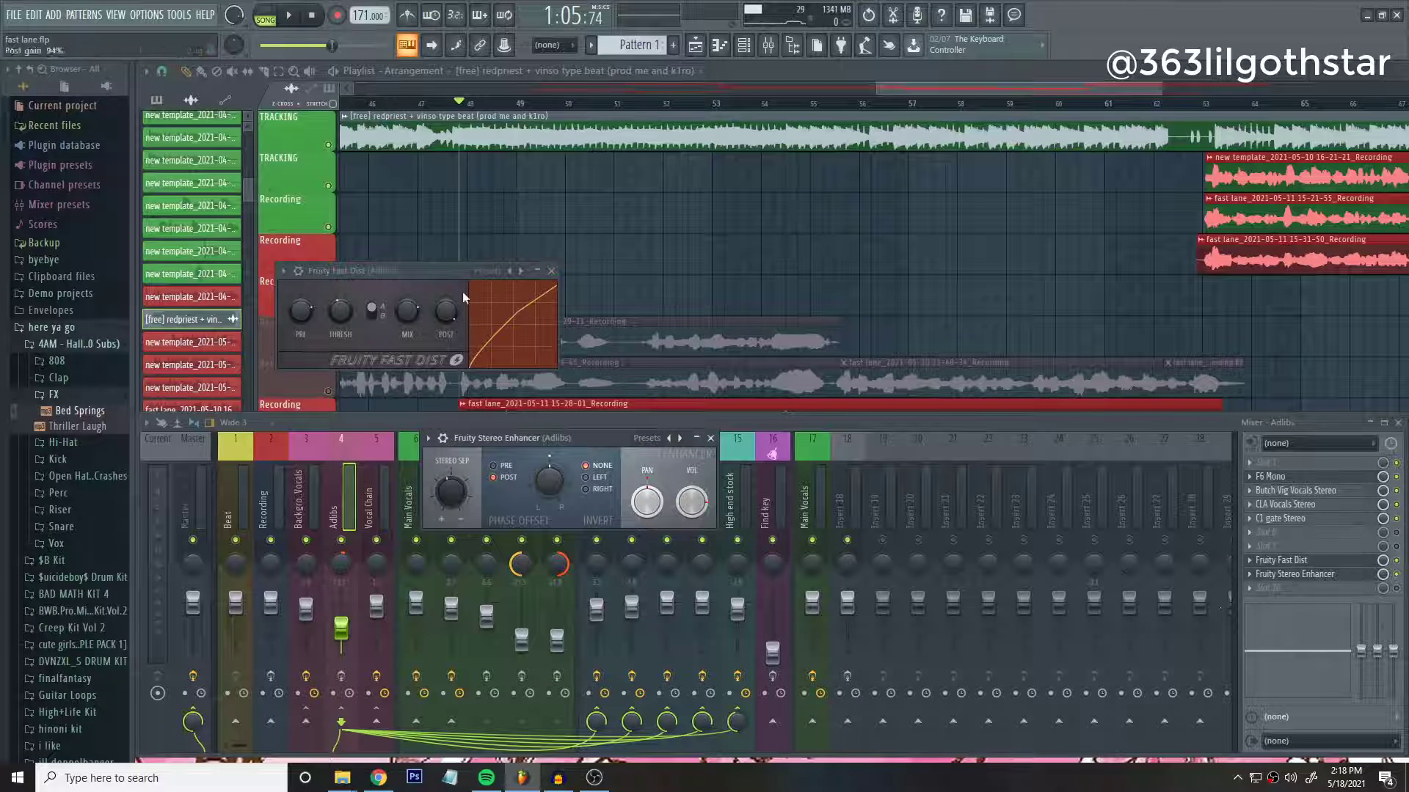
drag(493, 438, 433, 380)
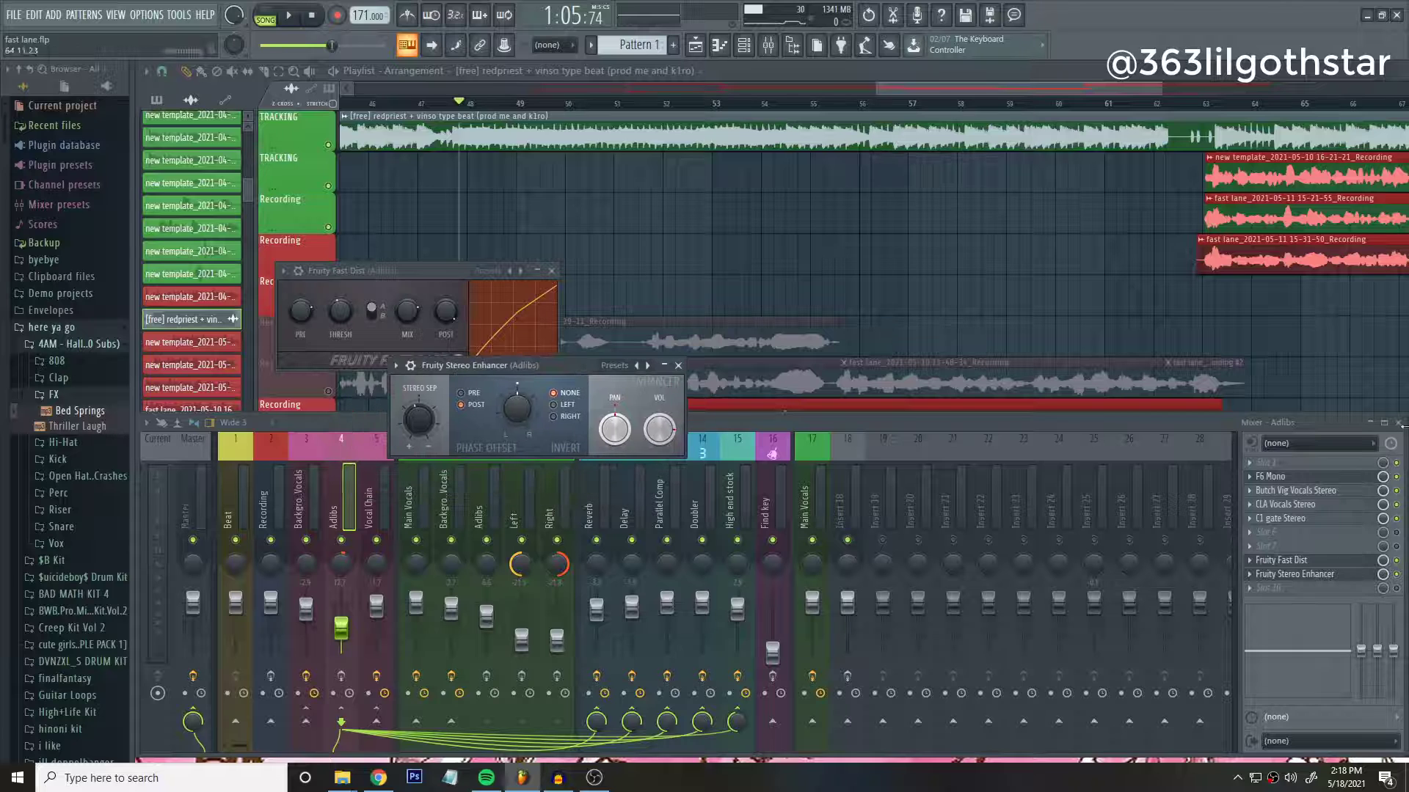
click(1280, 490)
click(1278, 480)
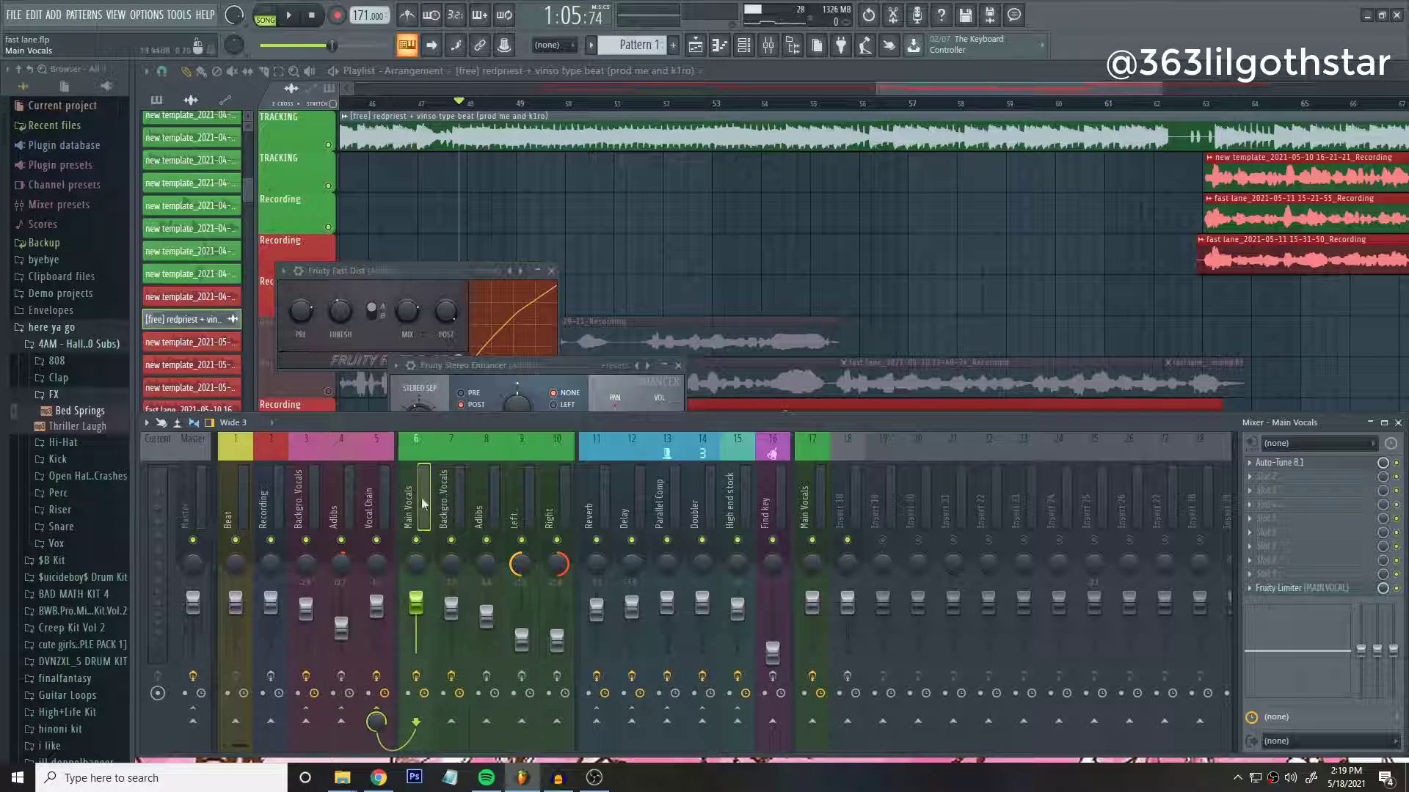
Compare the effects and routing of the green Main Vocals and Background Vocals mixer tracks with the pink Adlibs track.
click(342, 506)
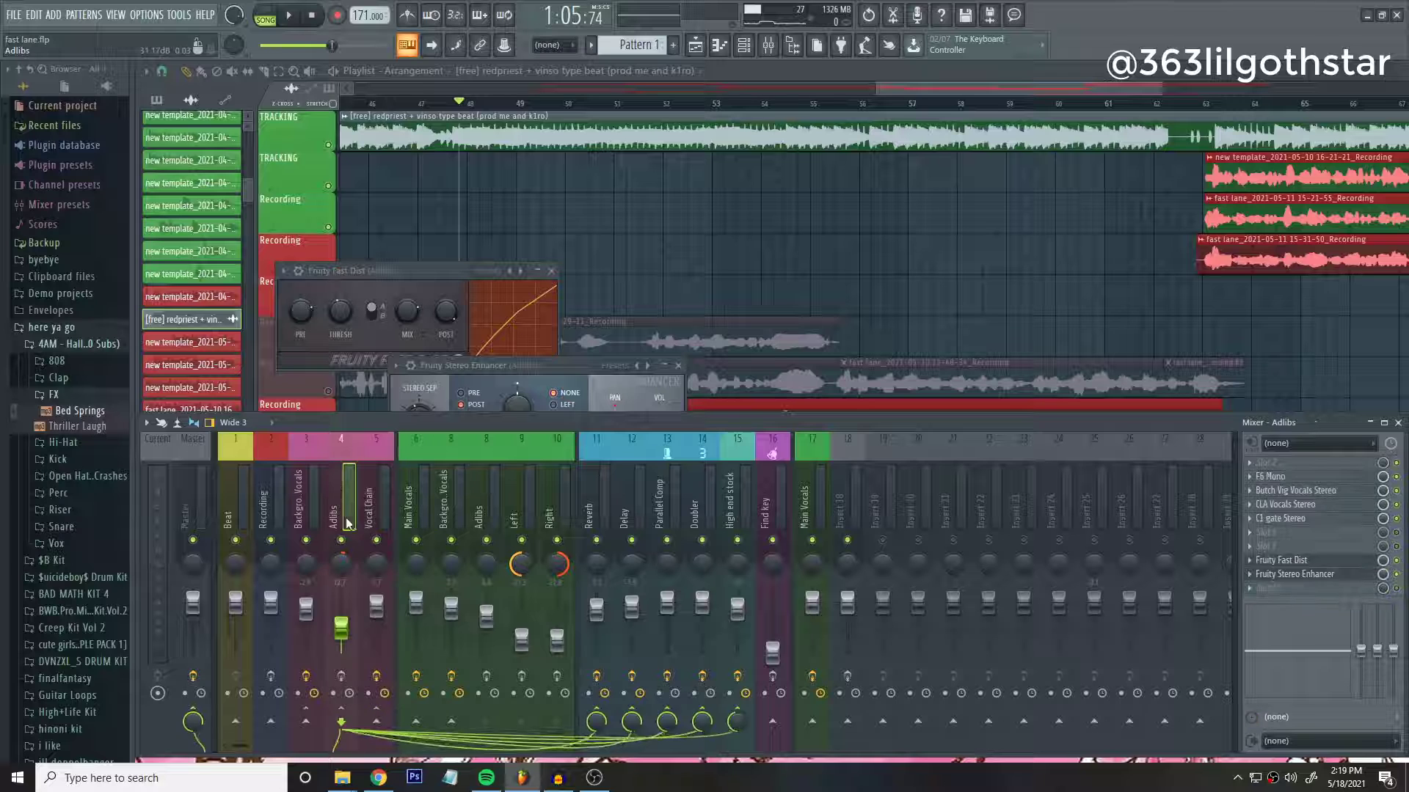
click(438, 490)
click(417, 495)
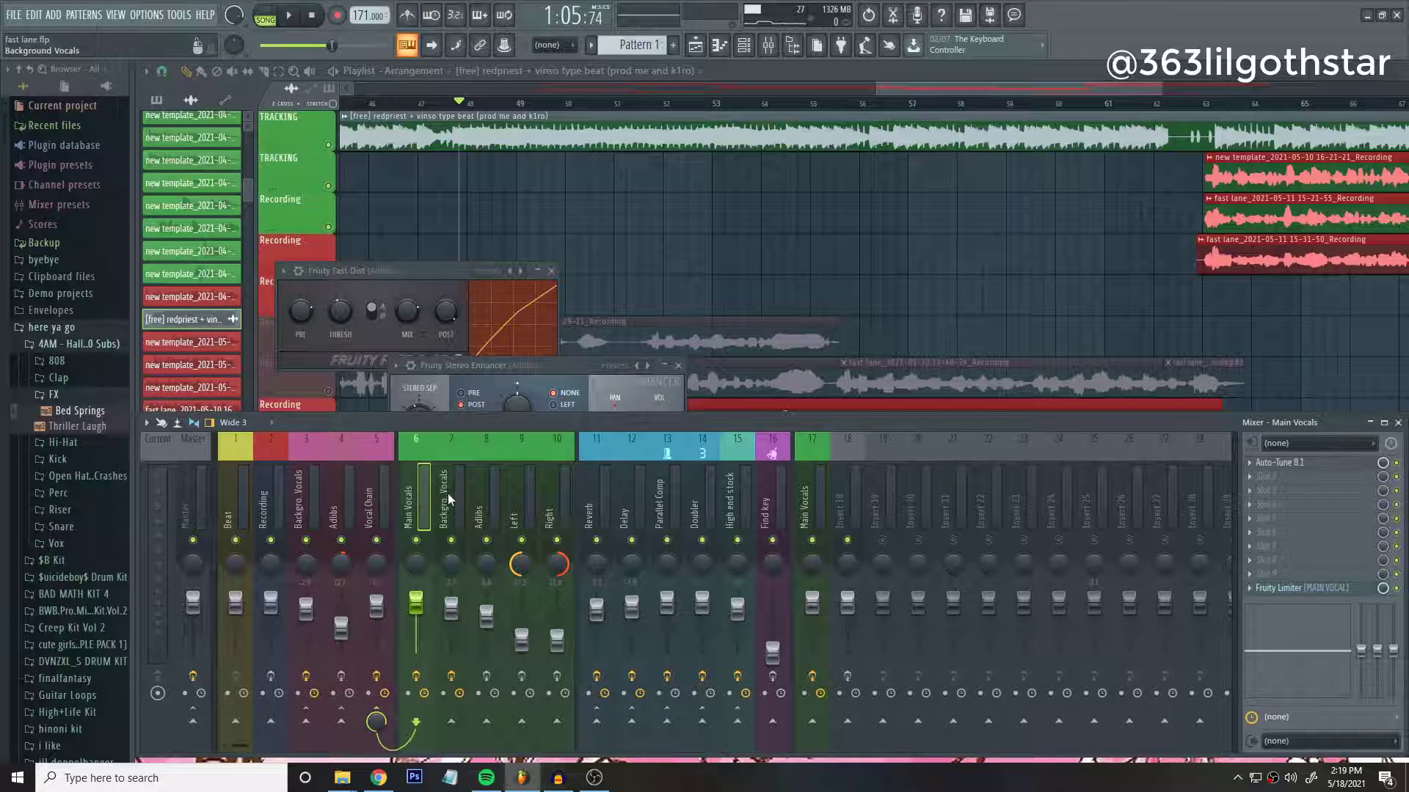
click(448, 493)
click(411, 504)
click(458, 502)
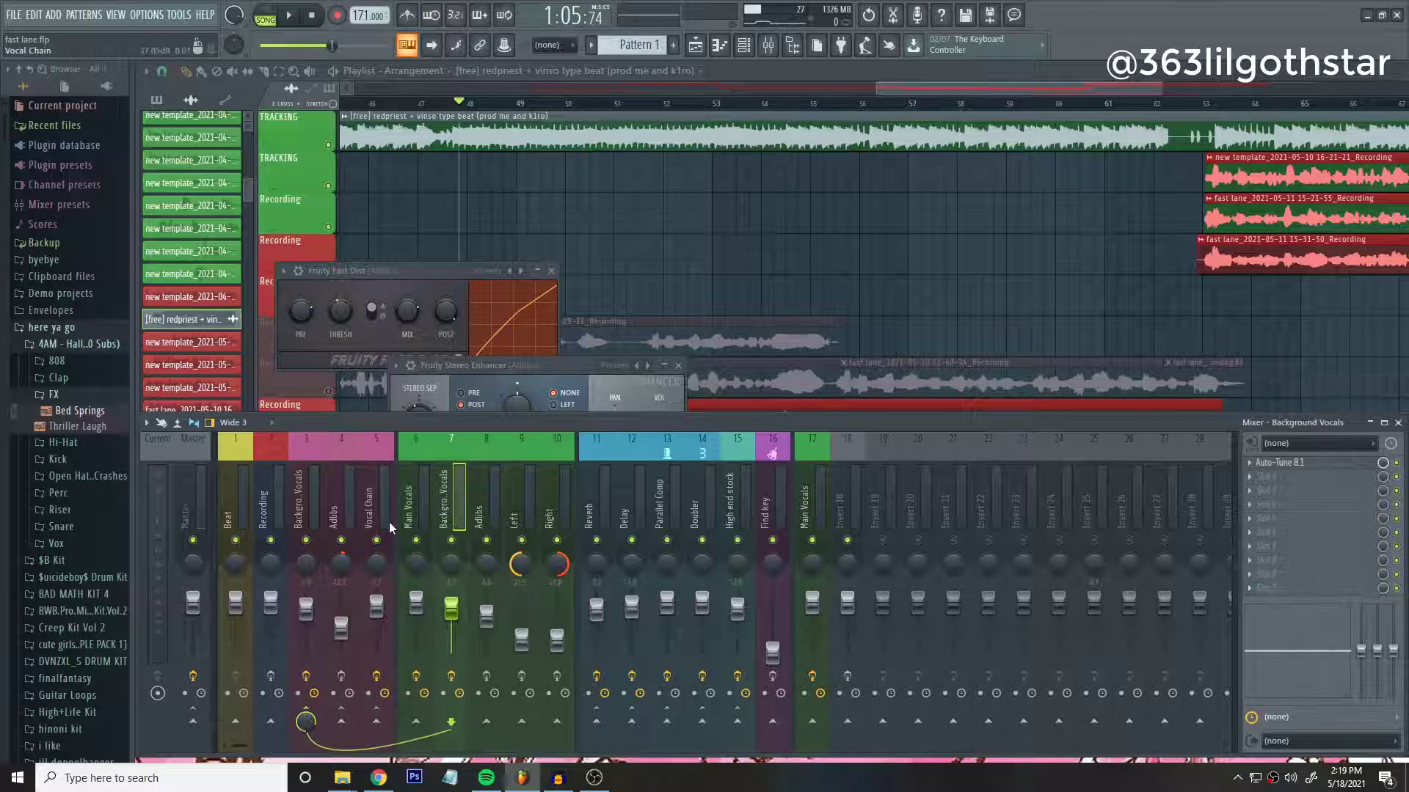
click(427, 516)
click(447, 512)
Inspect the effect chains on the pink Adlibs, Background Vocals and Vocal Chain mixer tracks.
click(341, 519)
click(300, 522)
click(345, 517)
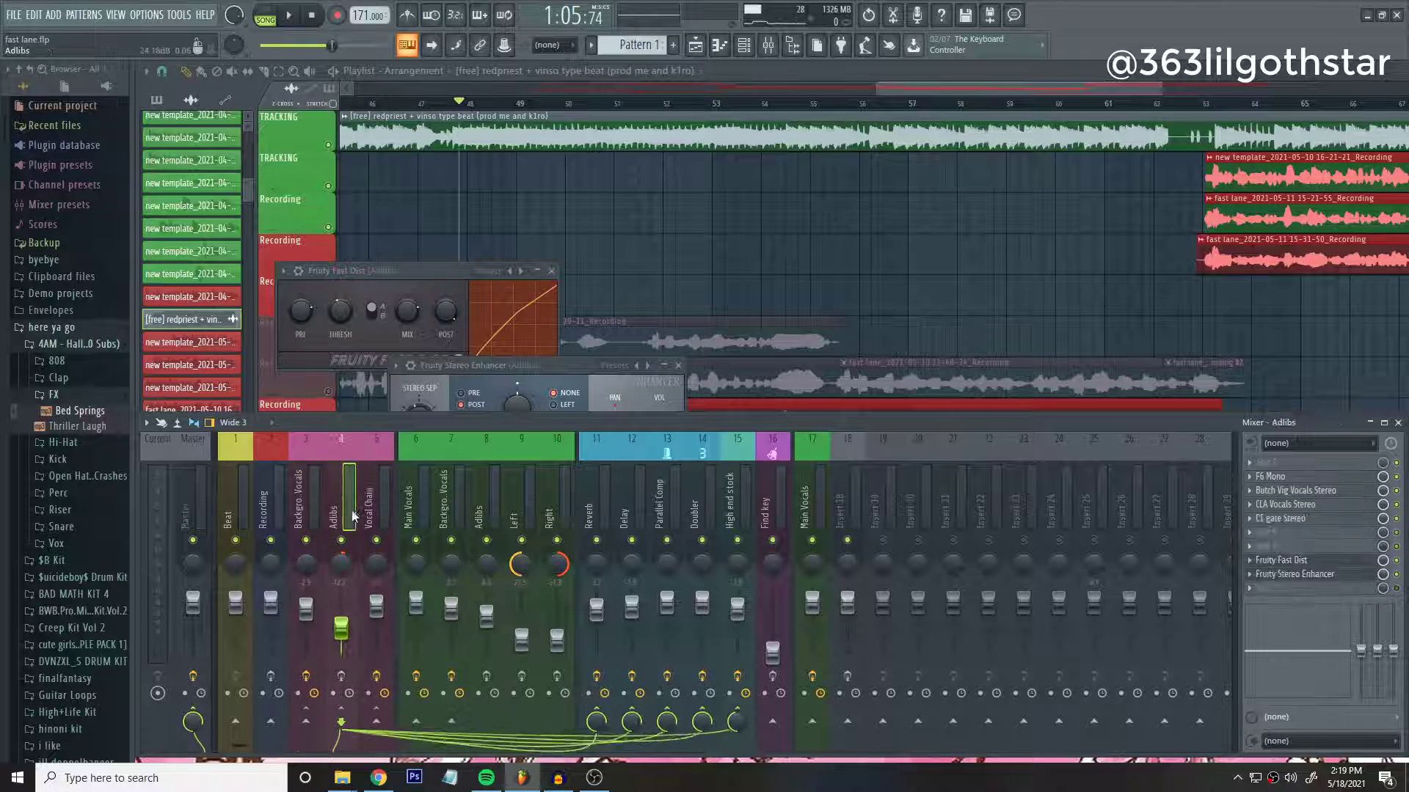
click(377, 517)
click(422, 515)
click(380, 521)
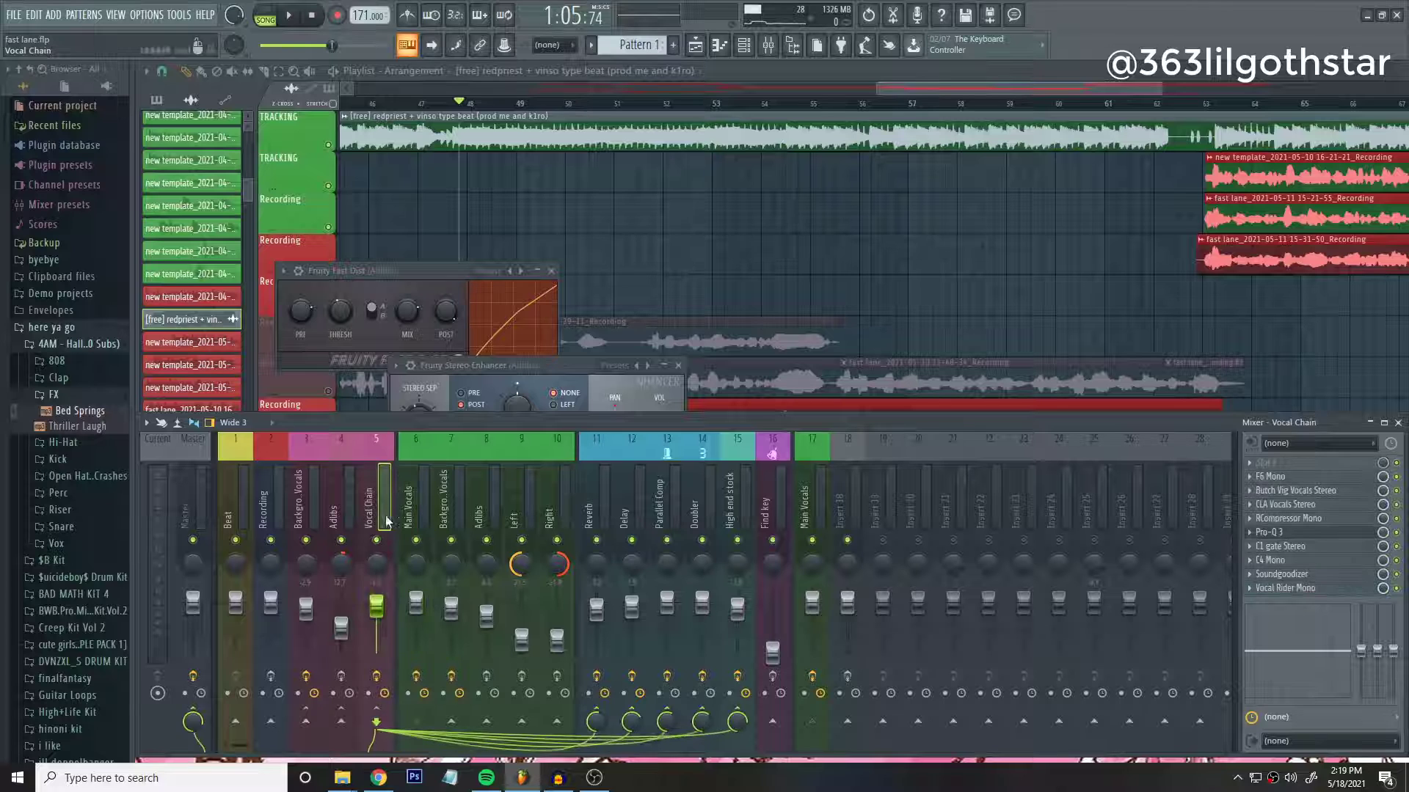
Check how the green Main Vocals and Background Vocals tracks route, comparing Main Vocals against the Vocal Chain track's effects.
click(416, 518)
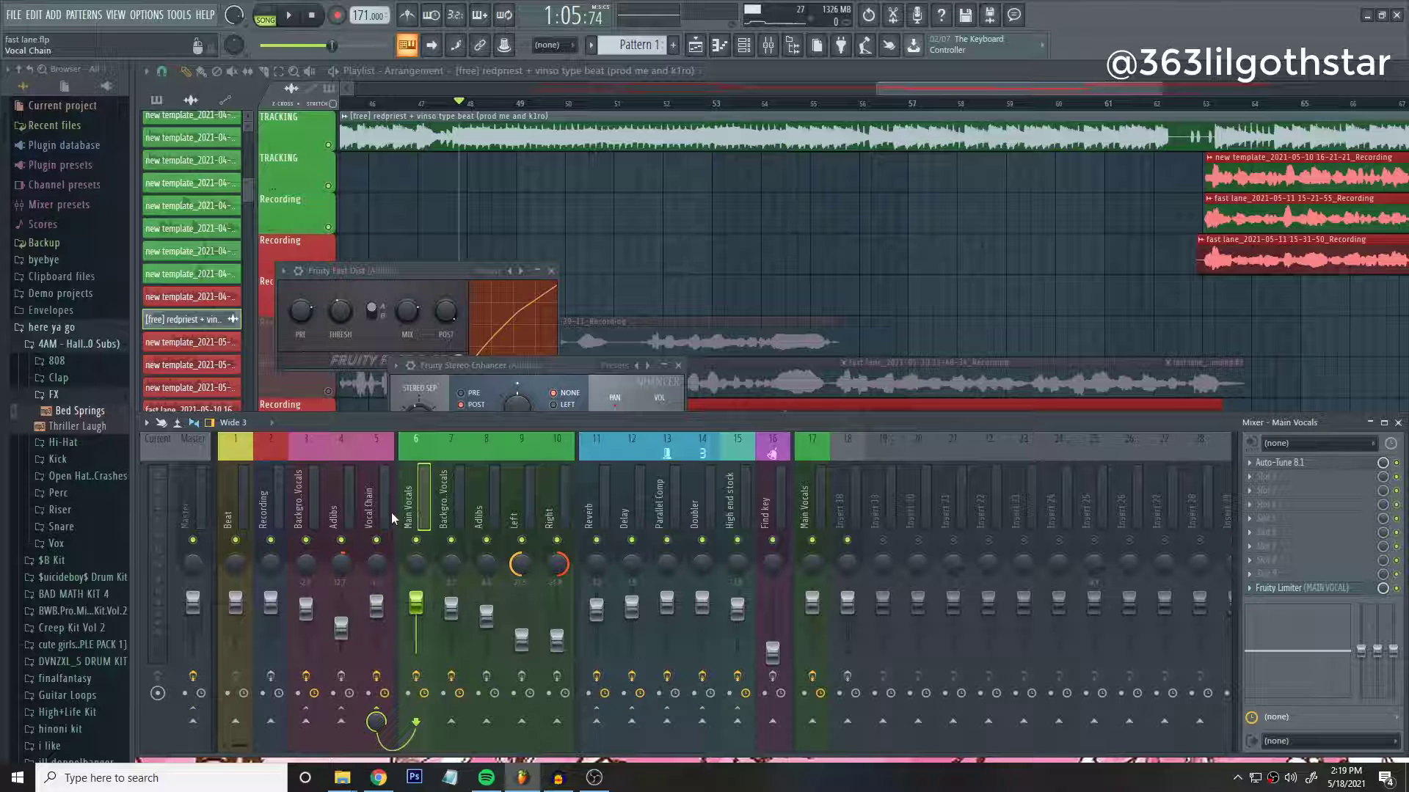
click(389, 512)
click(430, 508)
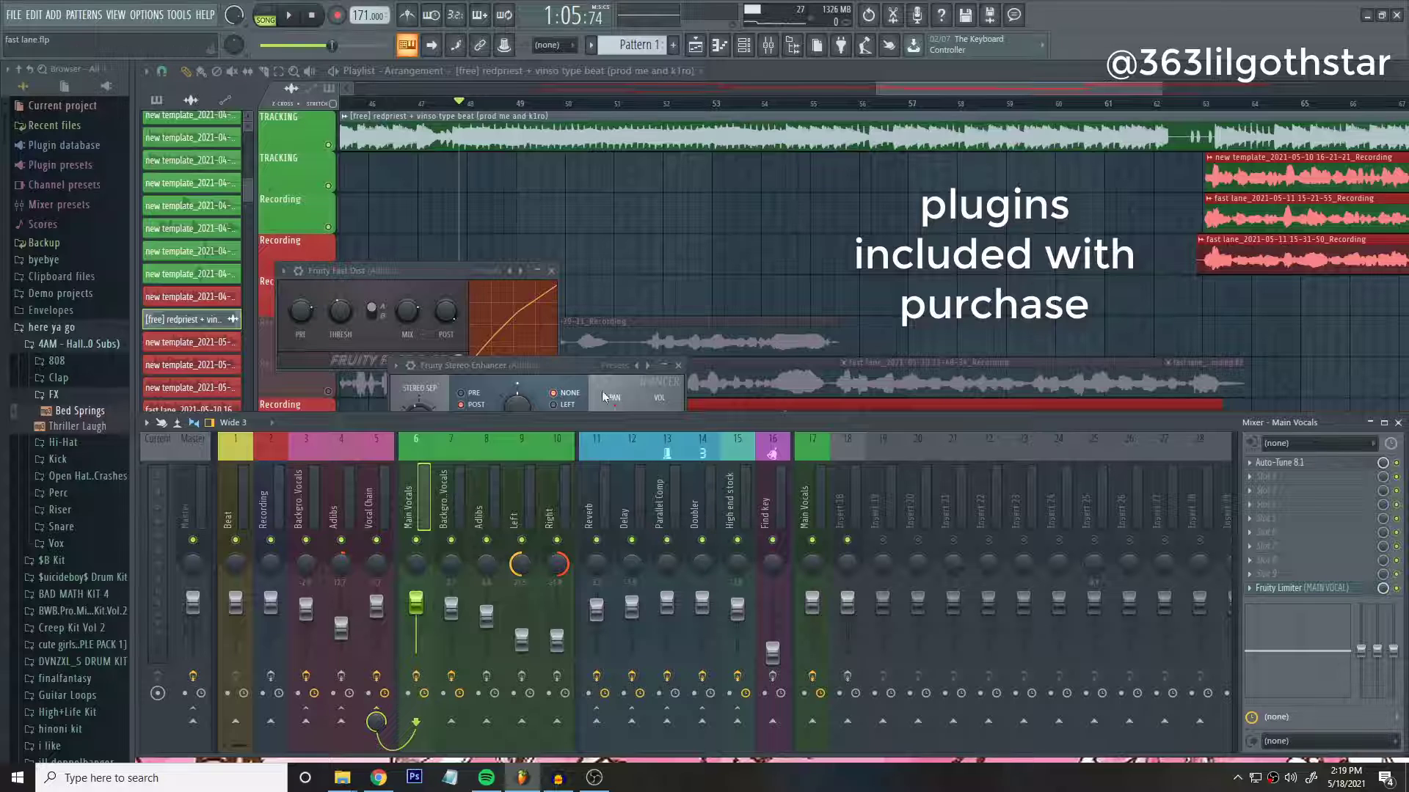
click(462, 486)
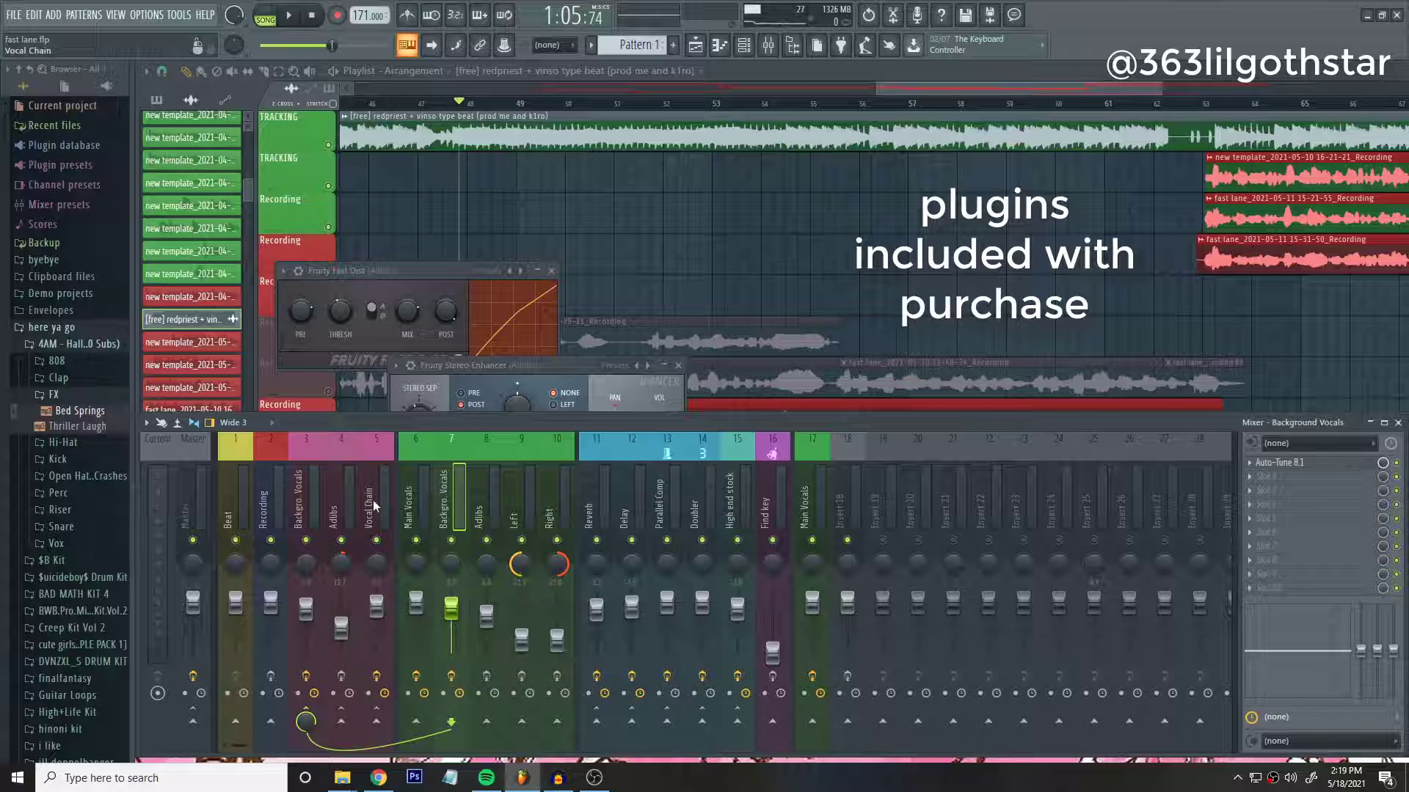
click(373, 500)
click(415, 513)
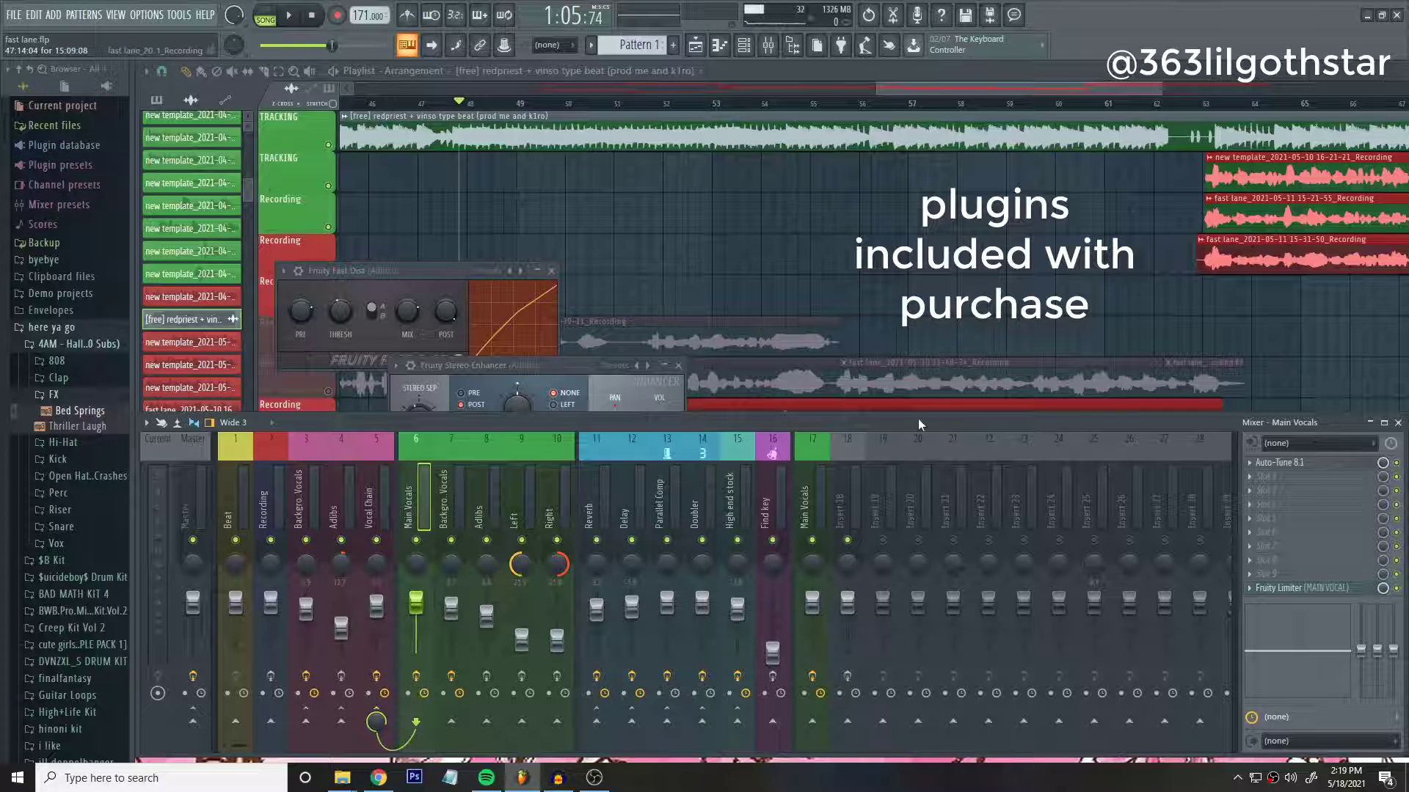
Look through the file options for the Insert 18 mixer track.
right_click(845, 506)
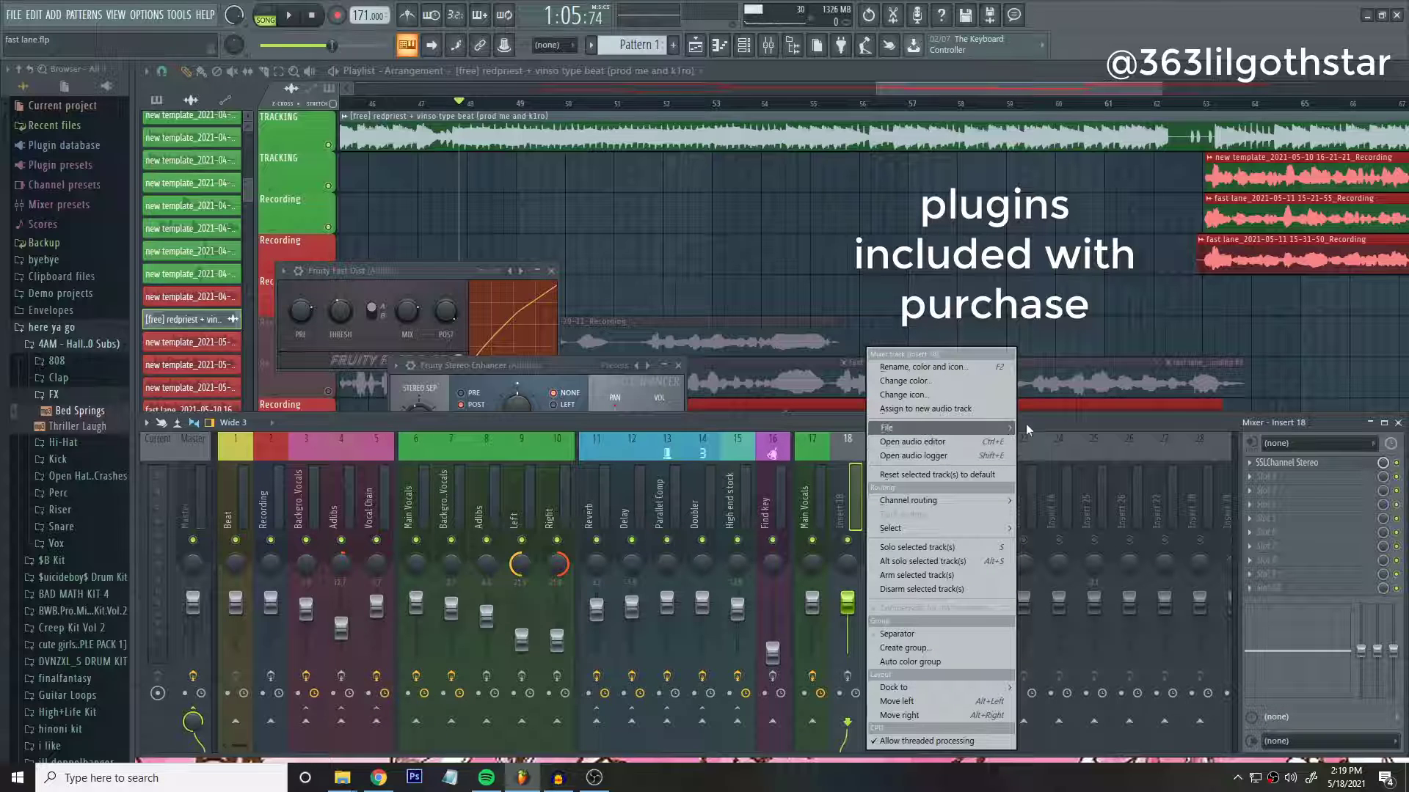
mouse_move(1008, 427)
click(1119, 411)
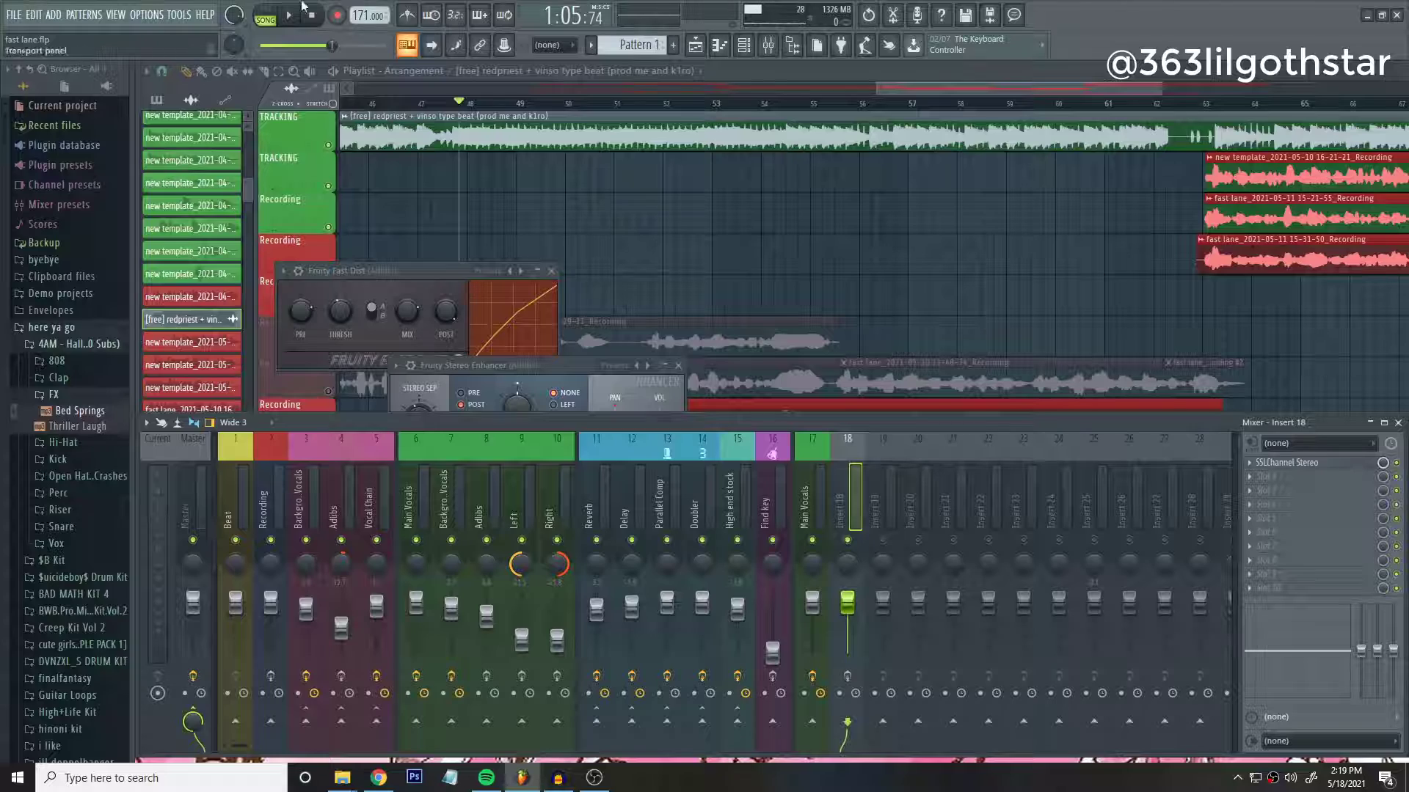
Switch to the OBS window with the screen recording controls.
click(558, 777)
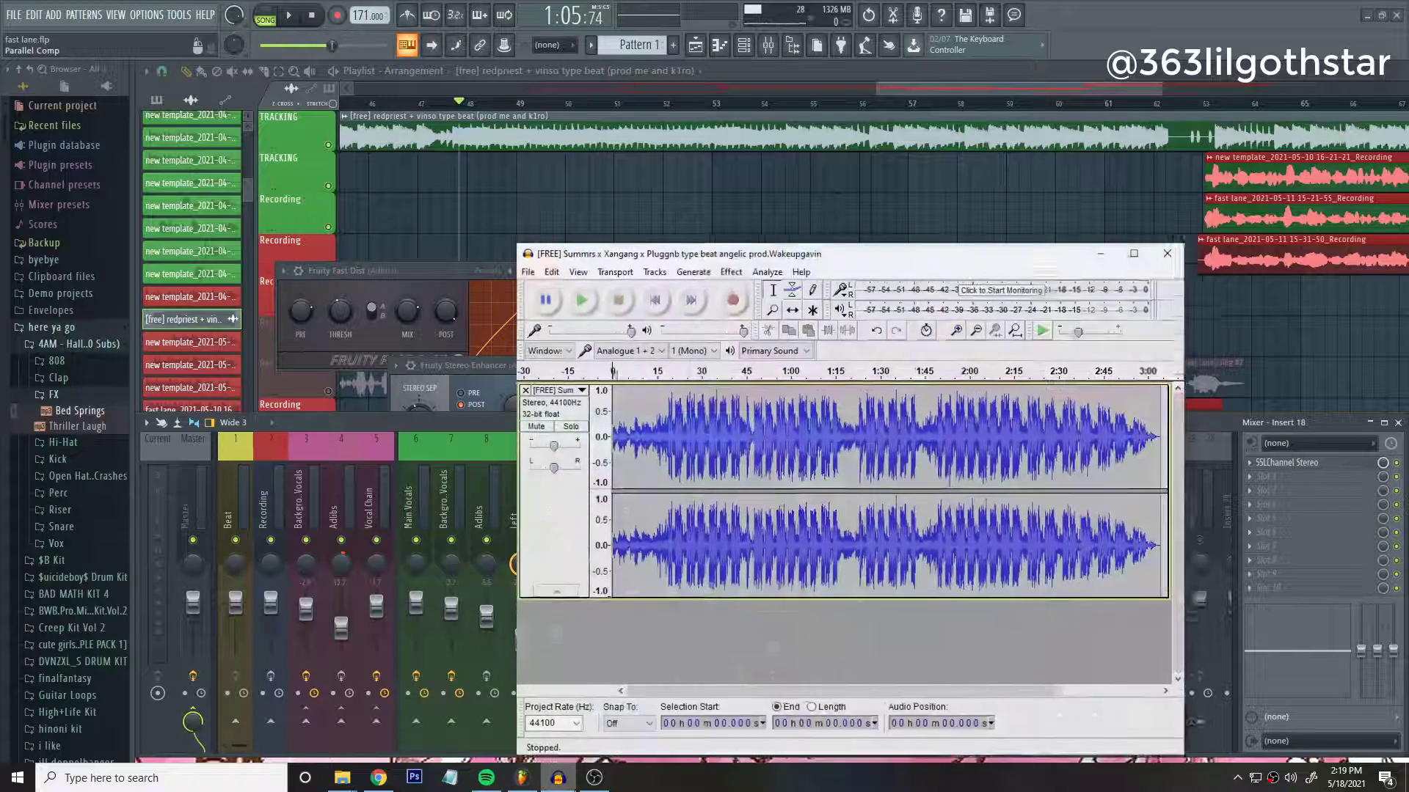
click(594, 777)
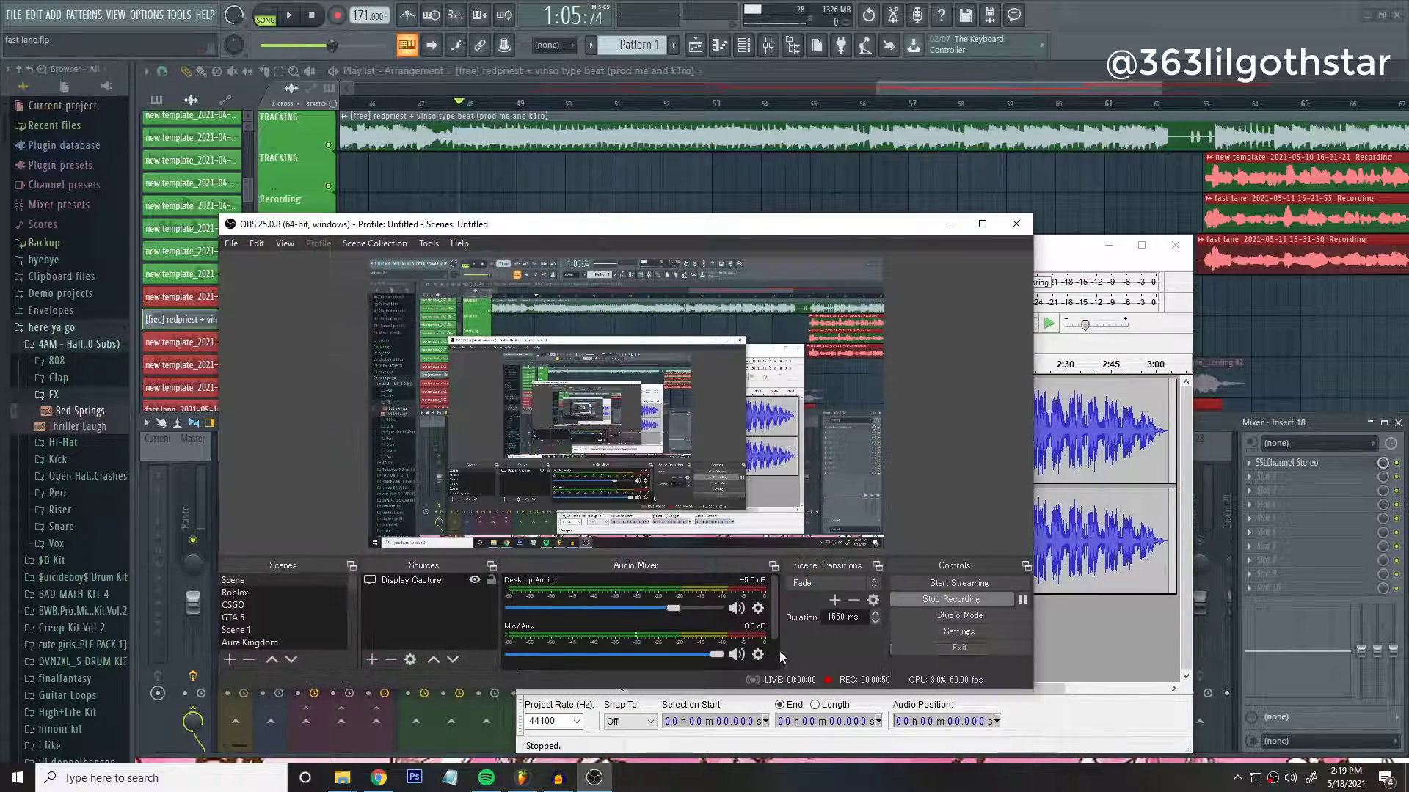